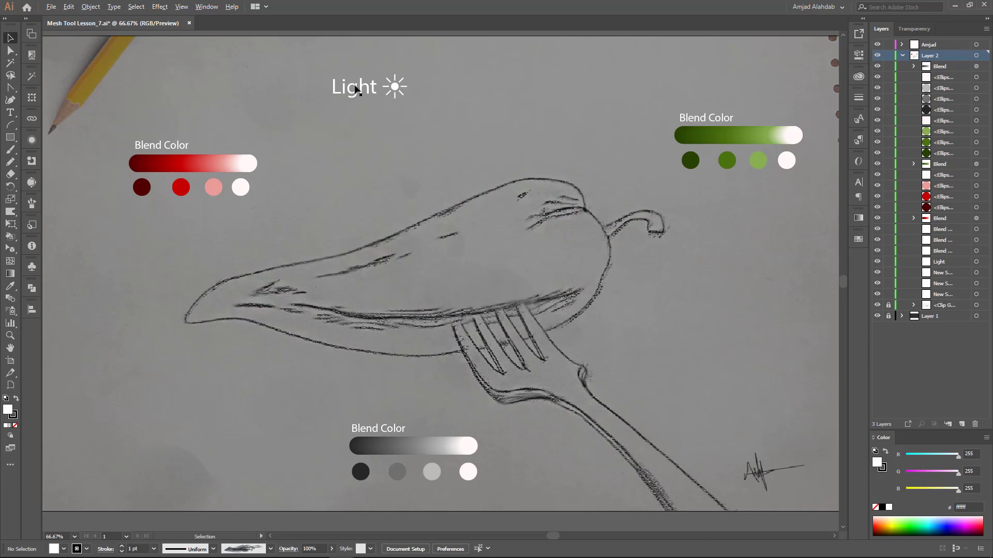
# - Copy the Light text into labels 1, 2 and 3 at the pepper tip, fork handle and stem
pyautogui.moveTo(356, 89); pyautogui.dragTo(532, 140)
pyautogui.doubleClick(517, 141)
pyautogui.write('1')
pyautogui.moveTo(157, 324)
pyautogui.mouseDown()
pyautogui.moveTo(671, 412)
pyautogui.moveTo(654, 181)
pyautogui.moveTo(681, 244)
pyautogui.mouseUp()
pyautogui.doubleClick(670, 412)
pyautogui.write('2')
pyautogui.doubleClick(654, 181)
pyautogui.write('3')
pyautogui.press('Escape')
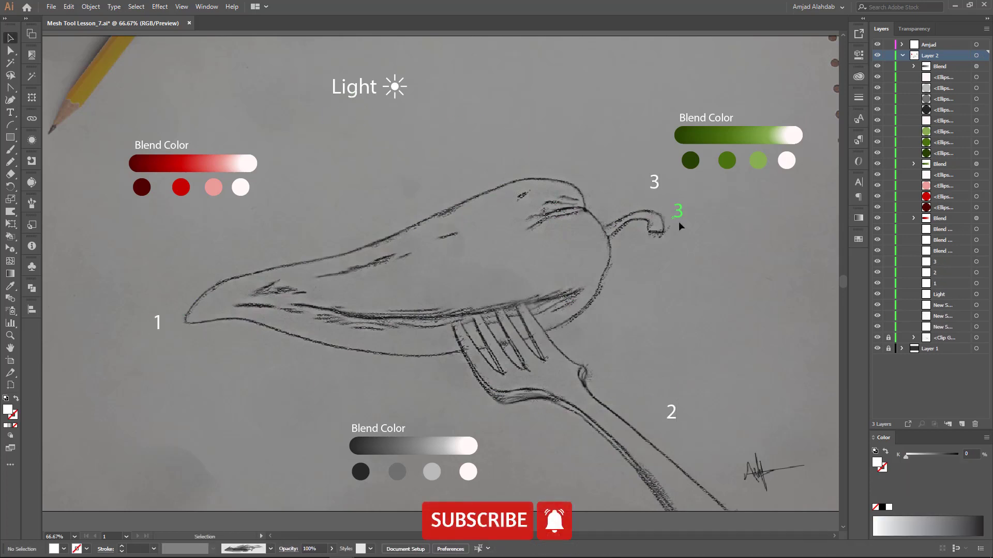
pyautogui.click(551, 171)
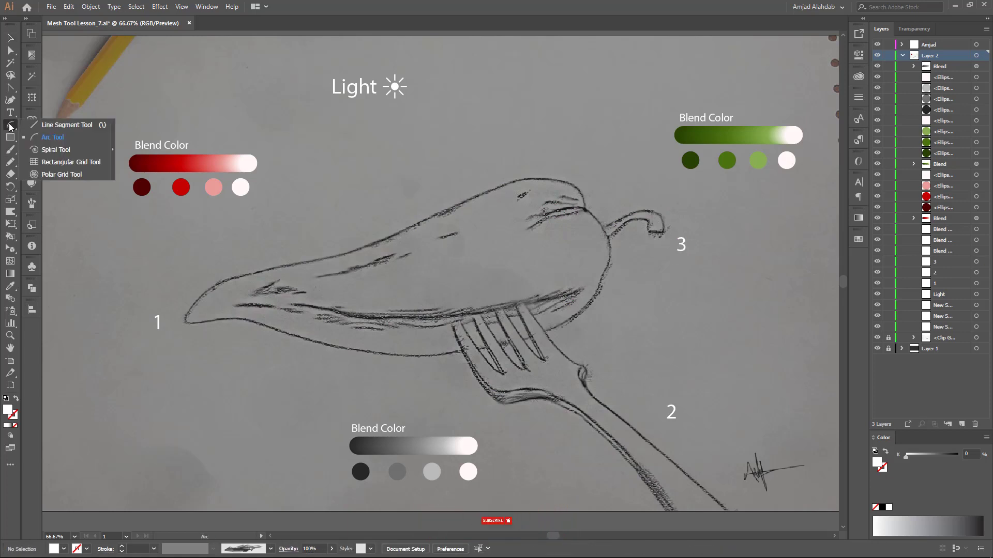
# - Draw short leader lines joining labels 1, 2 and 3 to the pepper sketch
pyautogui.moveTo(10, 125); pyautogui.dragTo(47, 126)
pyautogui.moveTo(166, 326); pyautogui.dragTo(181, 317)
pyautogui.moveTo(662, 417); pyautogui.dragTo(651, 424)
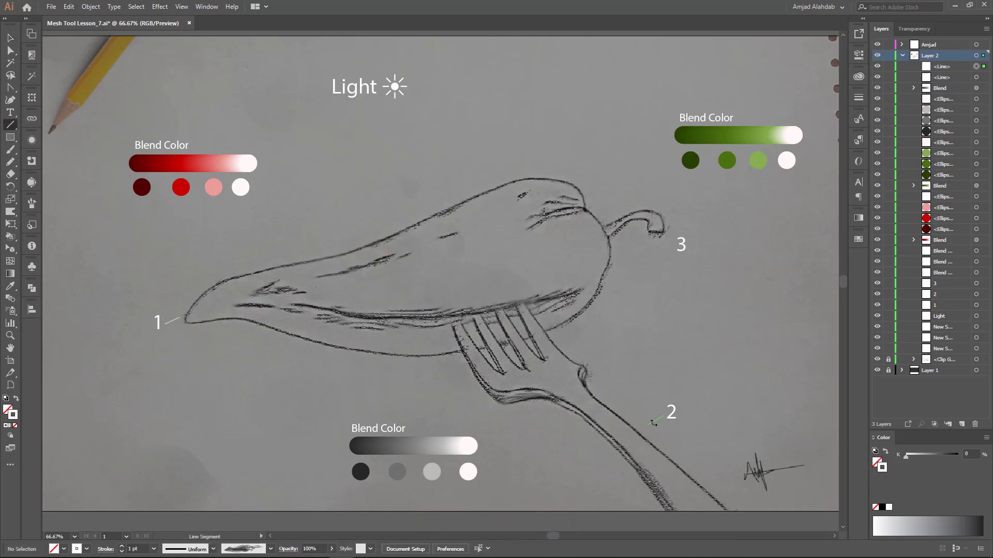
pyautogui.moveTo(679, 262); pyautogui.dragTo(691, 281)
pyautogui.moveTo(666, 241); pyautogui.dragTo(686, 257)
pyautogui.press('v')
pyautogui.click(175, 327)
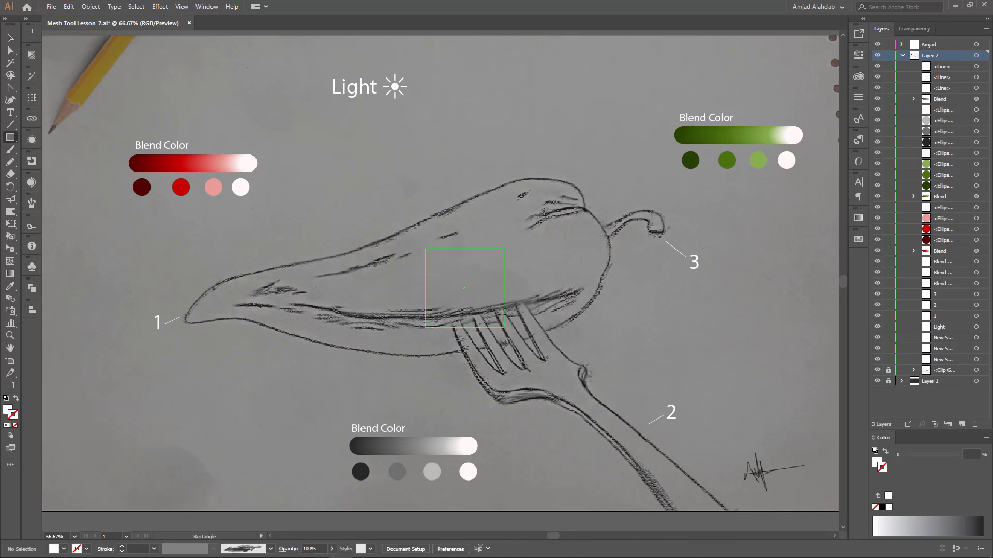
# - Draw a dark red square on the pepper and a small dark green copy at the stem
pyautogui.moveTo(502, 314); pyautogui.dragTo(504, 321)
pyautogui.press('i')
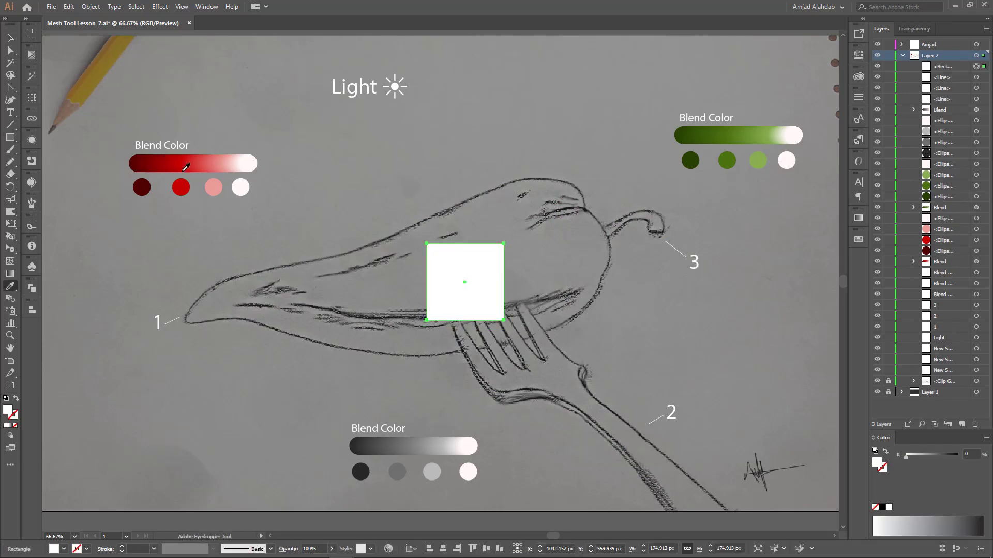
pyautogui.click(167, 162)
pyautogui.moveTo(504, 243)
pyautogui.mouseDown()
pyautogui.moveTo(704, 201)
pyautogui.moveTo(667, 232)
pyautogui.moveTo(647, 218)
pyautogui.mouseUp()
pyautogui.click(715, 133)
pyautogui.press('v')
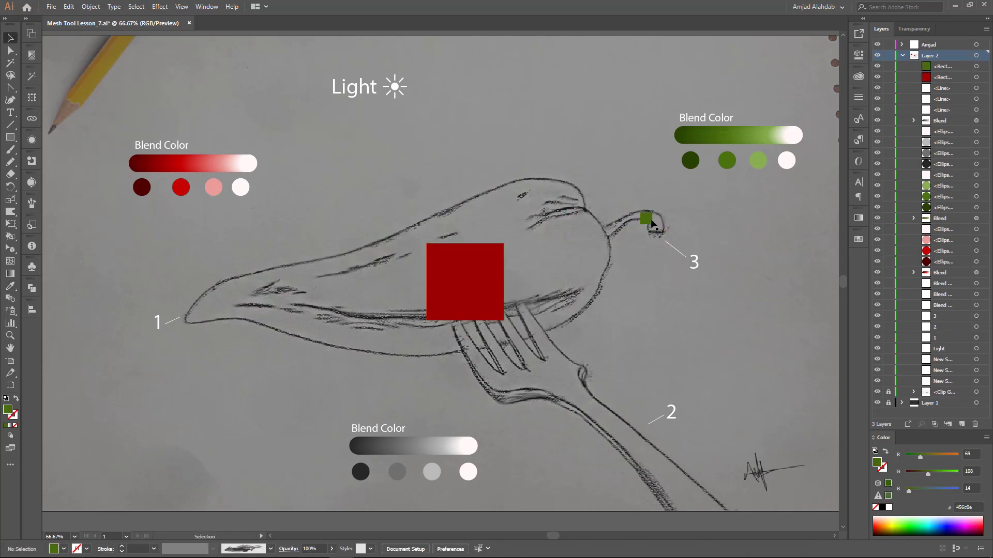
pyautogui.click(692, 219)
# - Copy the square as a thin, rotated grey bar along the fork handle
pyautogui.moveTo(463, 279); pyautogui.dragTo(626, 373)
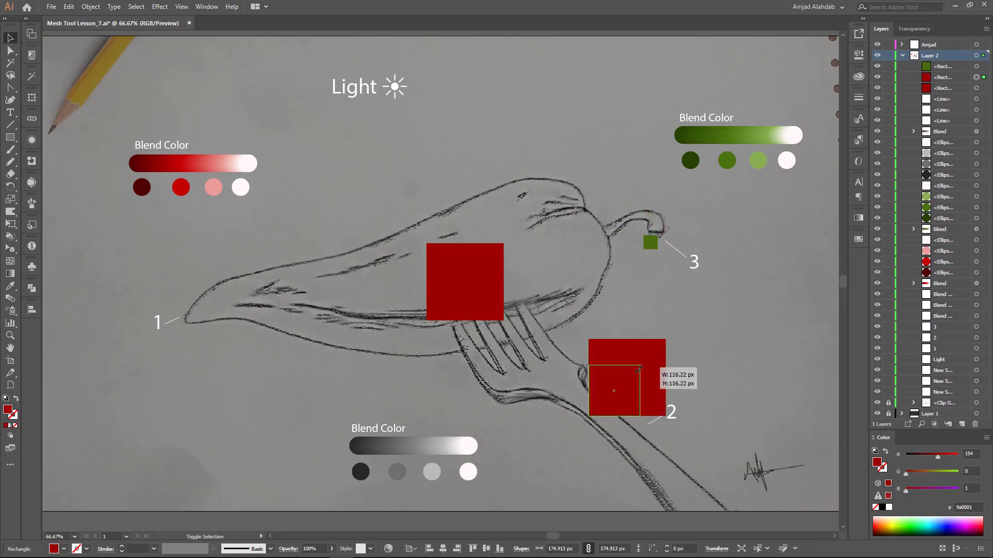
pyautogui.moveTo(665, 337)
pyautogui.mouseDown()
pyautogui.moveTo(614, 390)
pyautogui.moveTo(650, 451)
pyautogui.mouseUp()
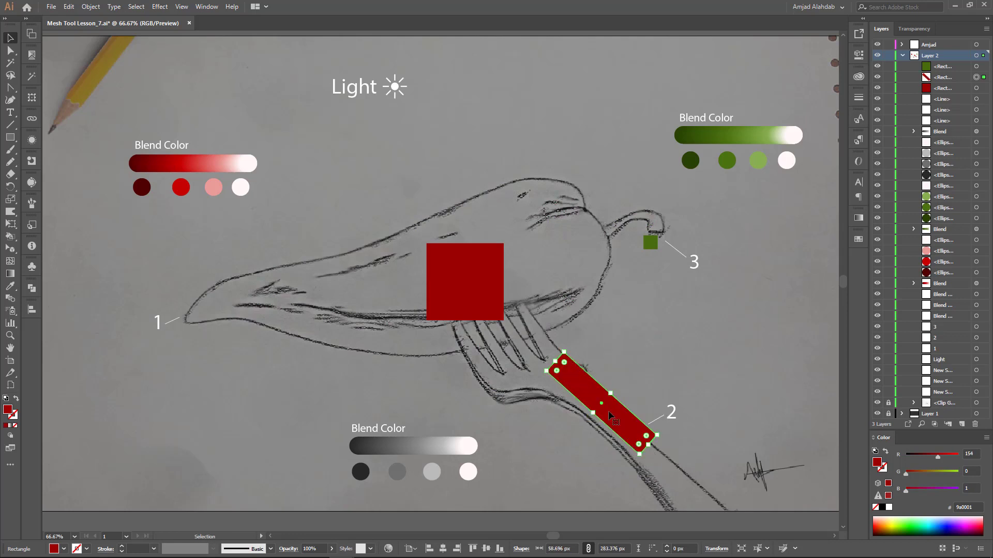
pyautogui.press('i')
pyautogui.click(539, 418)
pyautogui.press('v')
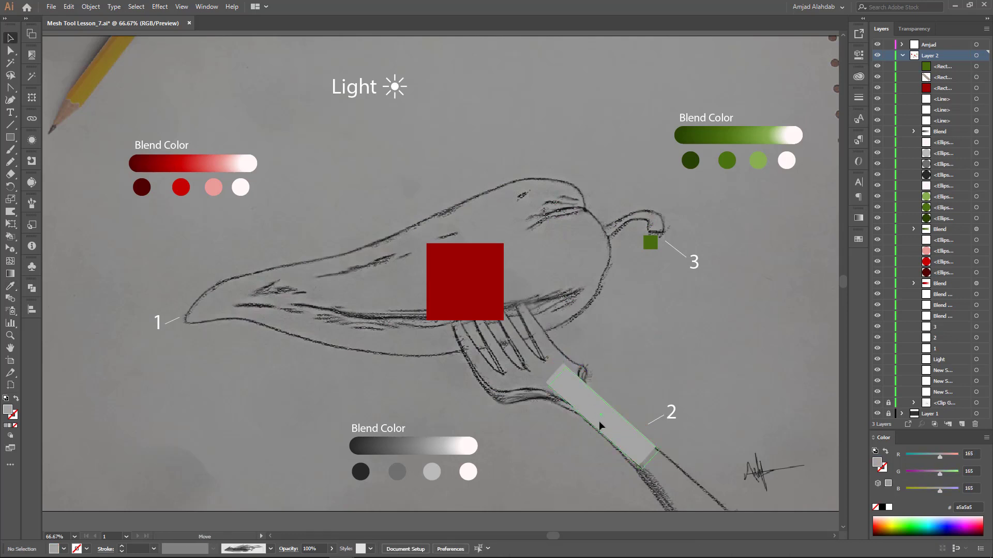
pyautogui.click(602, 417)
# - Convert the grey bar, red square and green square into gradient meshes
pyautogui.click(91, 6)
pyautogui.click(119, 171)
pyautogui.click(493, 210)
pyautogui.click(477, 268)
pyautogui.click(91, 6)
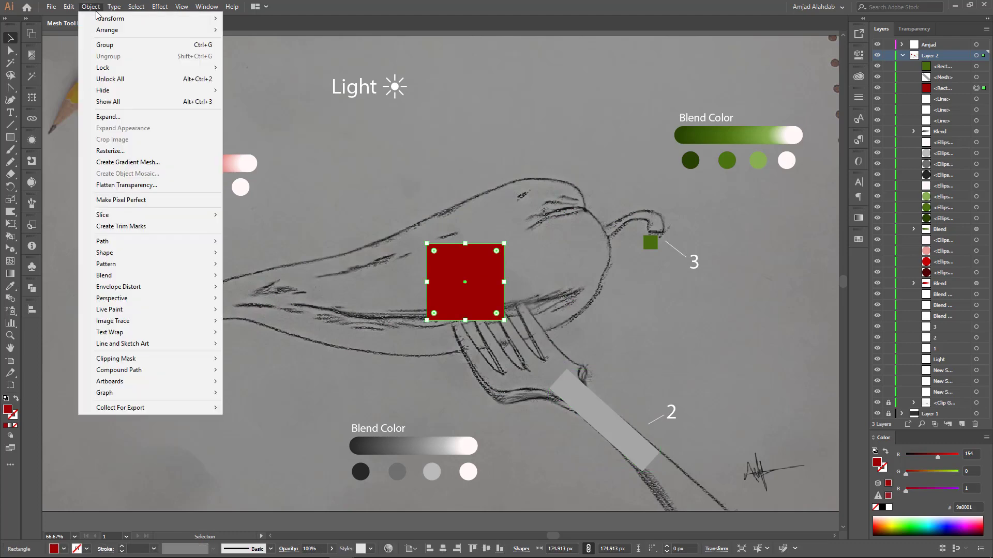
pyautogui.click(118, 163)
pyautogui.click(494, 210)
pyautogui.click(647, 245)
pyautogui.click(91, 6)
pyautogui.click(119, 171)
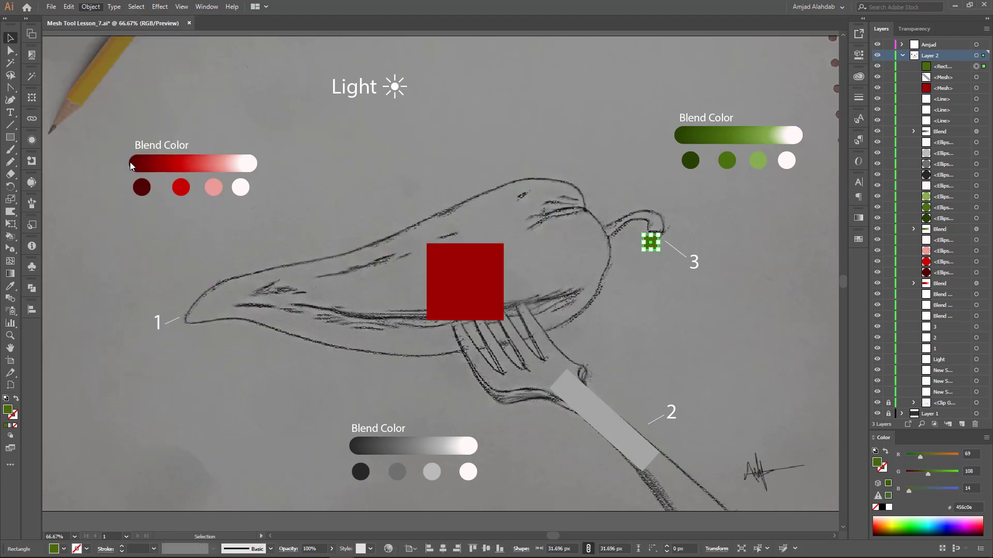
pyautogui.click(493, 209)
# - Set the red mesh's opacity to 20% in the Transparency panel
pyautogui.scroll(1, 645, 247)
pyautogui.click(395, 262)
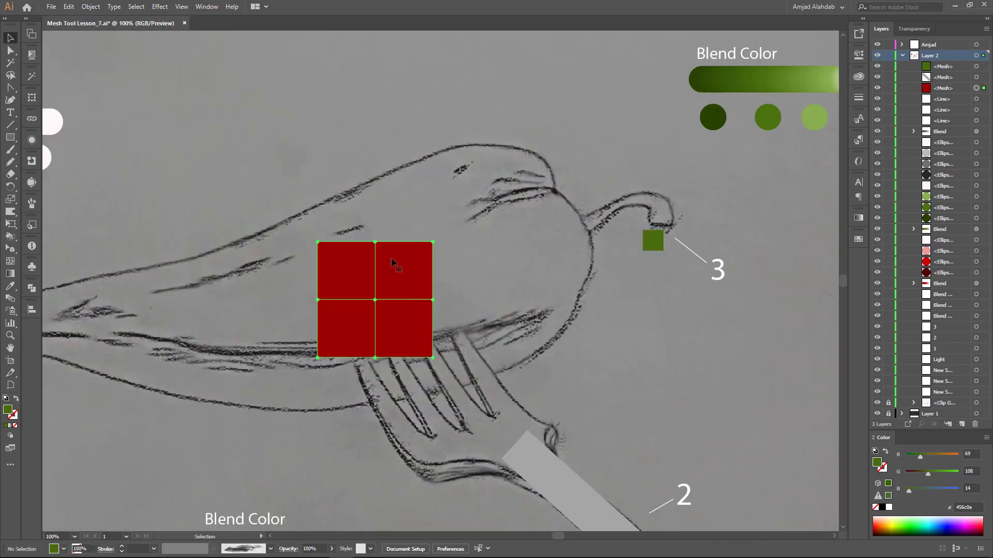
pyautogui.moveTo(355, 176)
pyautogui.mouseDown()
pyautogui.moveTo(410, 269)
pyautogui.moveTo(497, 274)
pyautogui.mouseUp()
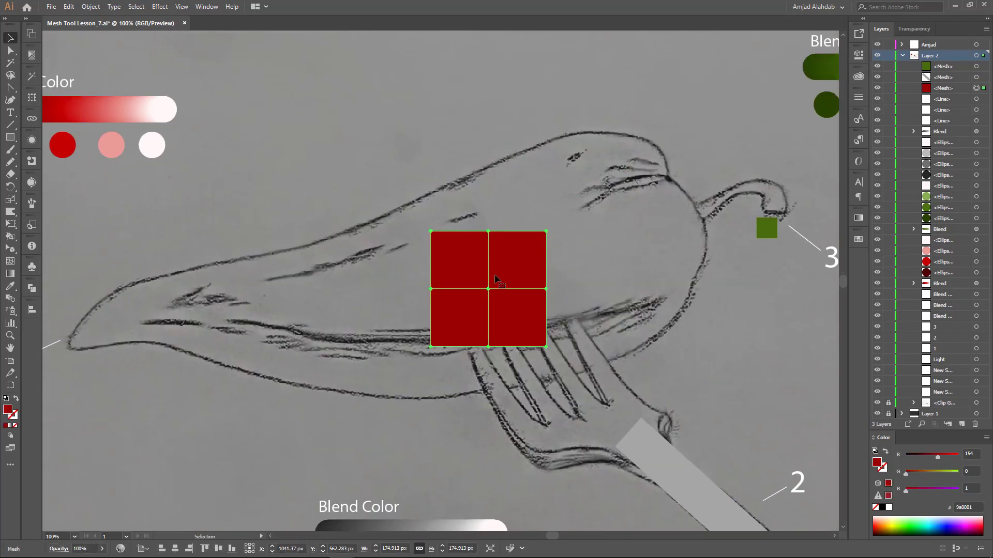
pyautogui.hotkey('shift', 'ctrl', 'F10')
# - Rotate and enlarge the red mesh, then pull its points onto the pepper outline and tip
pyautogui.moveTo(517, 351); pyautogui.dragTo(606, 227)
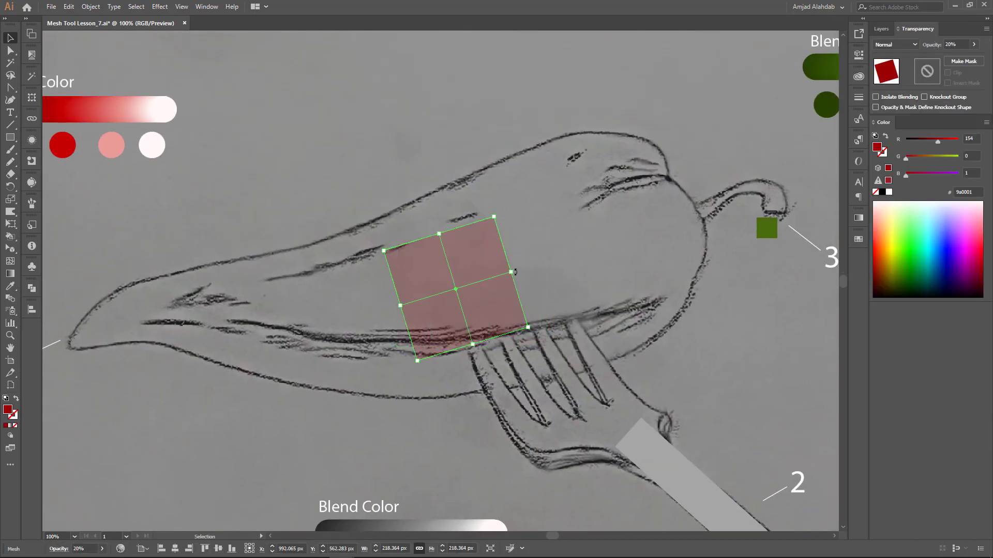
pyautogui.press('a')
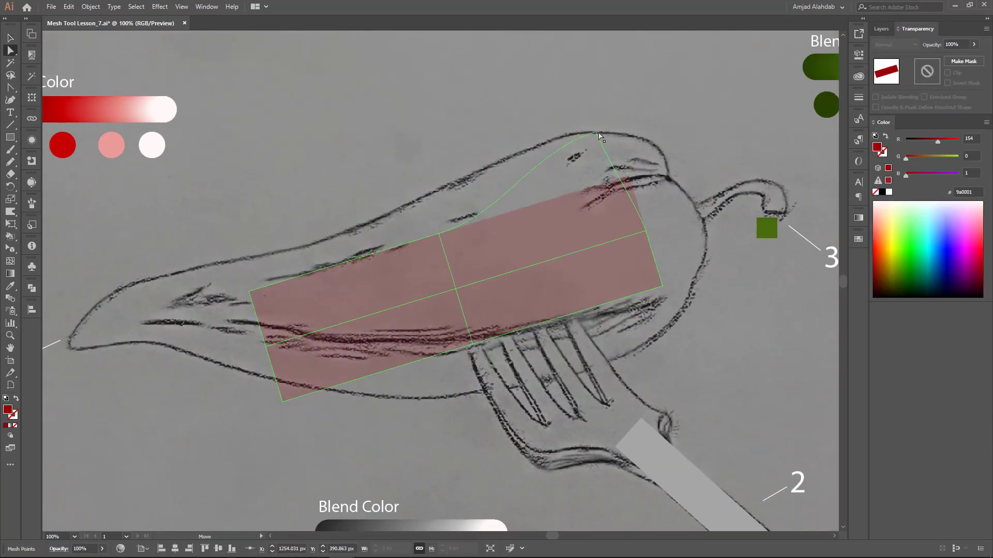
pyautogui.moveTo(628, 177); pyautogui.dragTo(597, 133)
pyautogui.moveTo(663, 286); pyautogui.dragTo(684, 309)
pyautogui.moveTo(646, 231); pyautogui.dragTo(693, 202)
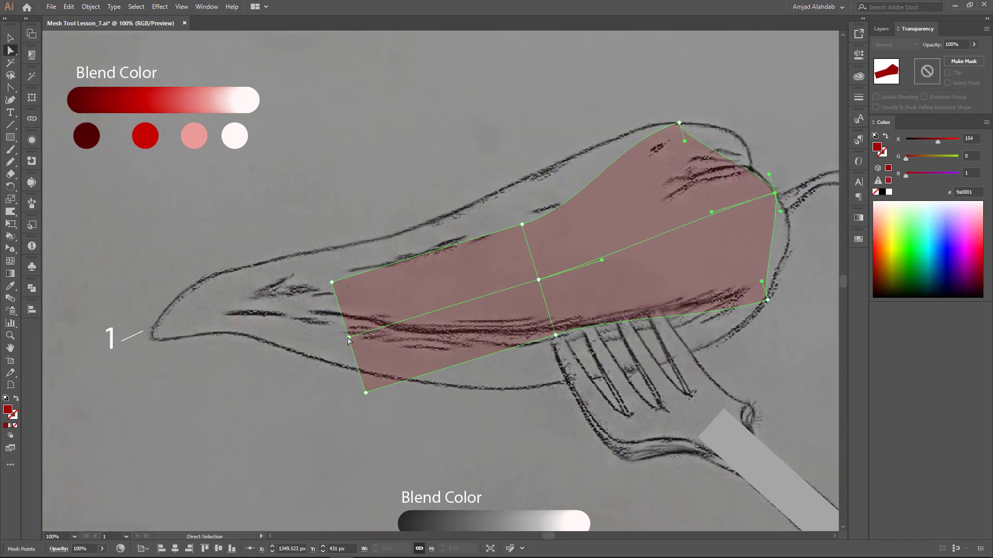
pyautogui.moveTo(346, 333); pyautogui.dragTo(162, 334)
pyautogui.moveTo(154, 280); pyautogui.dragTo(261, 261)
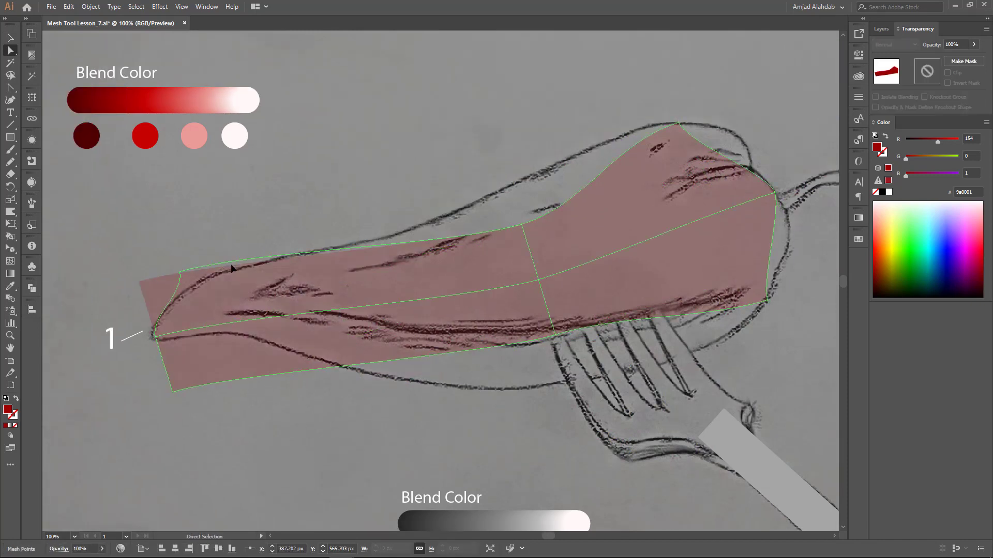
pyautogui.moveTo(187, 389); pyautogui.dragTo(287, 350)
pyautogui.moveTo(538, 280); pyautogui.dragTo(505, 294)
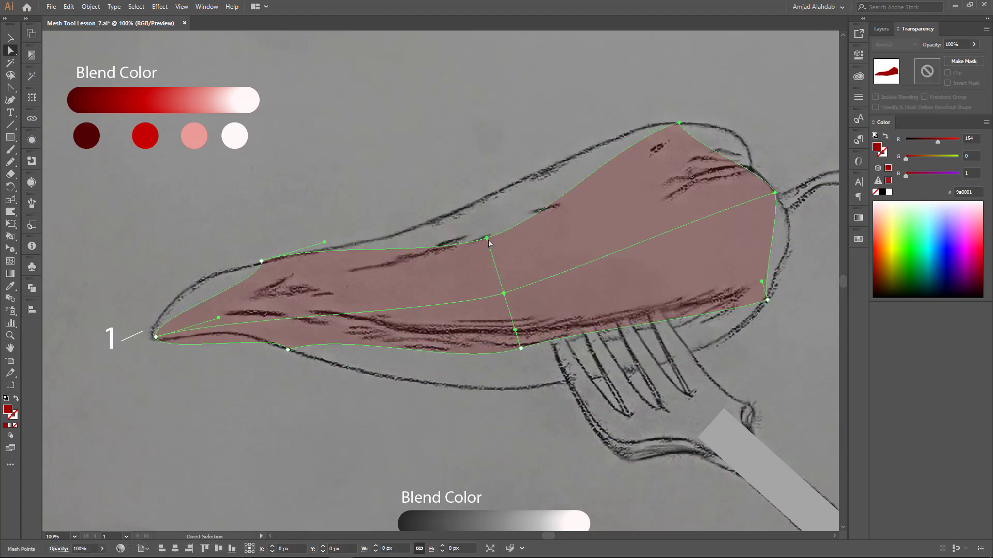
pyautogui.moveTo(522, 224); pyautogui.dragTo(474, 201)
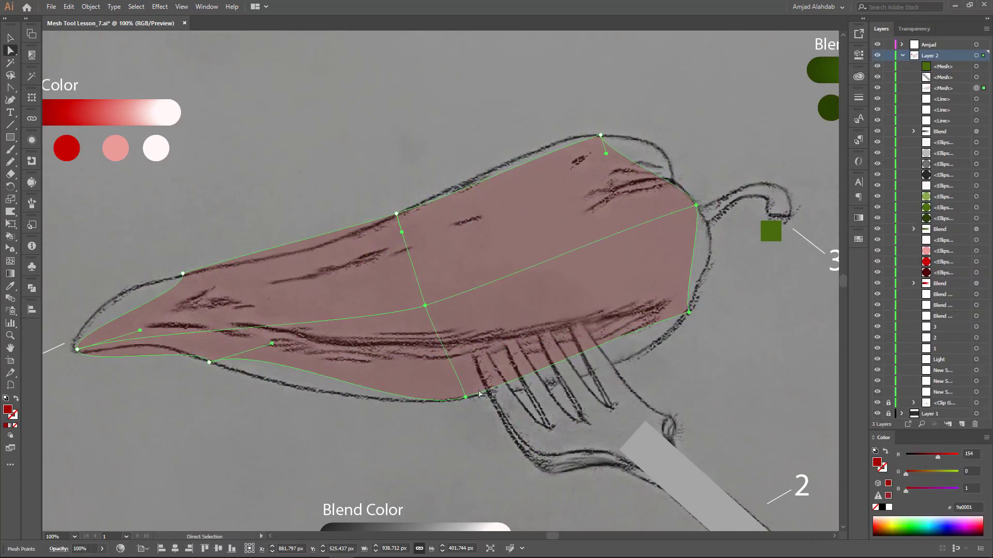
# - Zoom to 150% and drag the tip point and handles so the mesh tapers to the sketched tip
pyautogui.scroll(2, 479, 394)
pyautogui.hscroll(-2, 414, 388)
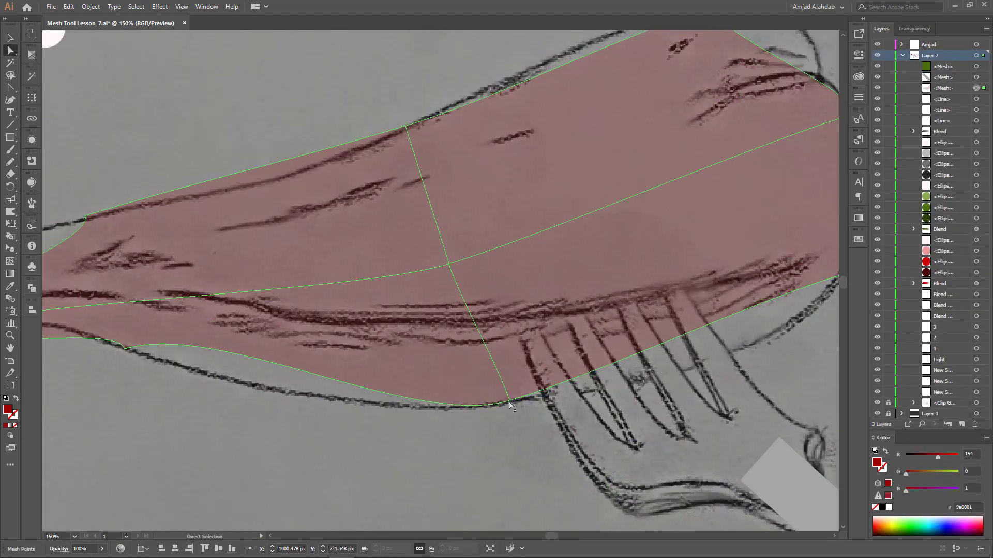
pyautogui.scroll(2, 376, 397)
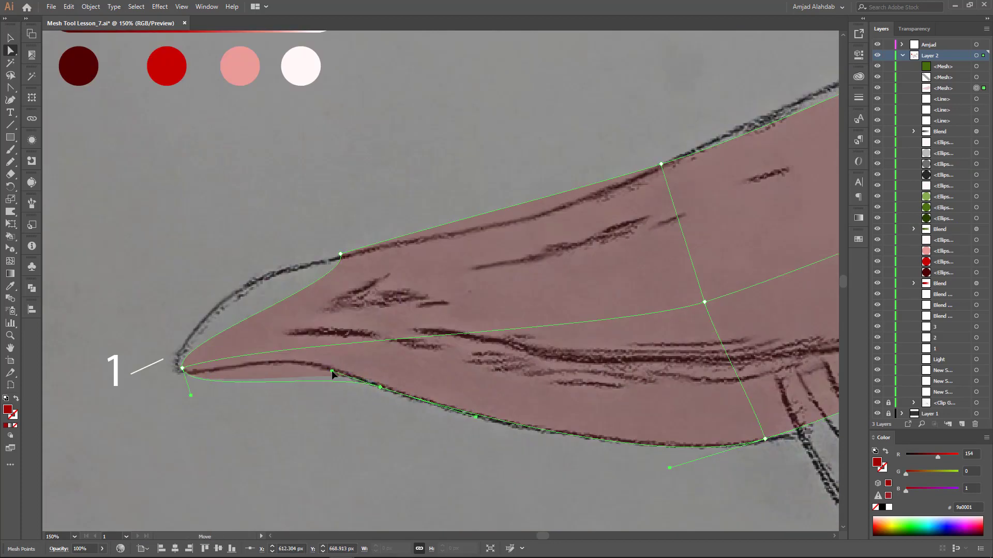
pyautogui.moveTo(183, 368); pyautogui.dragTo(176, 367)
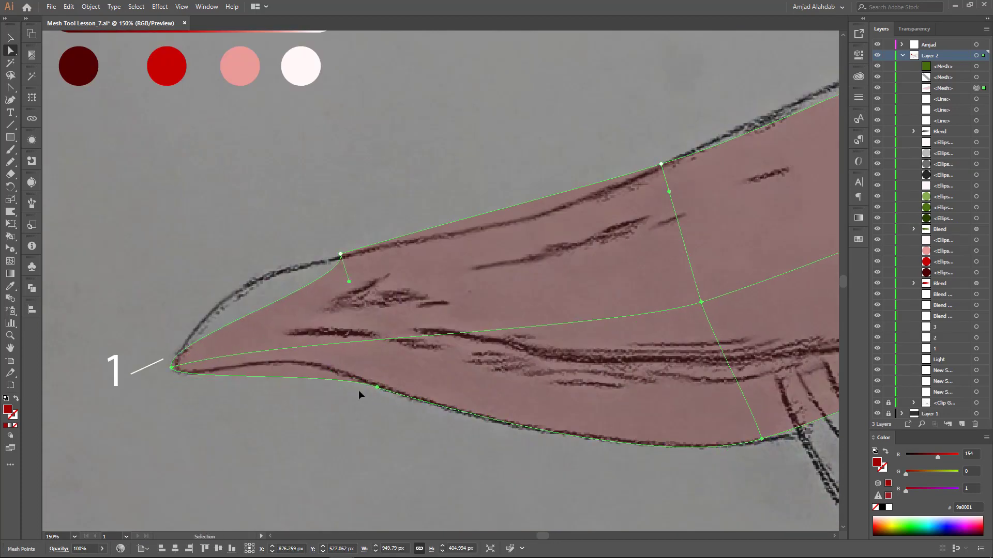
pyautogui.click(380, 387)
pyautogui.moveTo(331, 371); pyautogui.dragTo(288, 343)
pyautogui.click(380, 386)
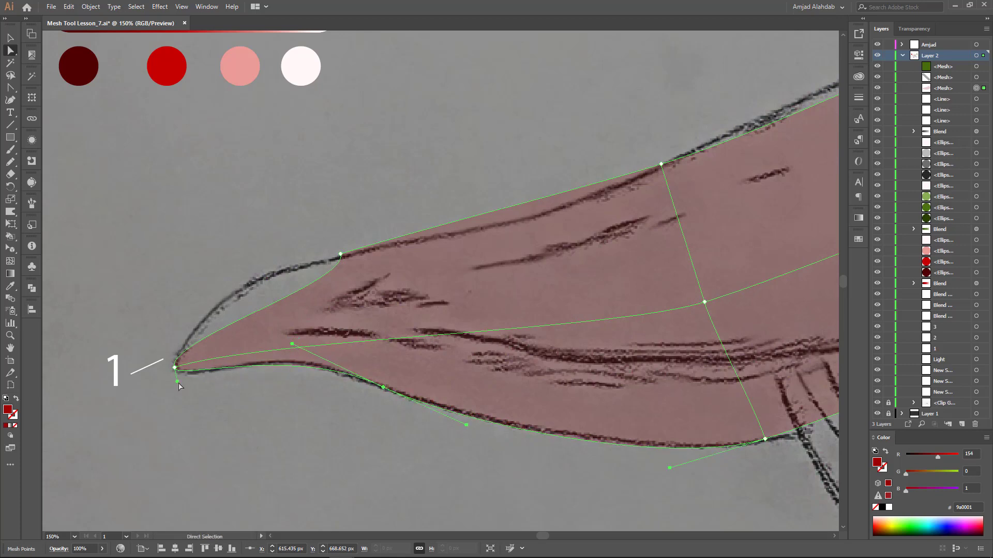
pyautogui.moveTo(254, 270); pyautogui.dragTo(237, 277)
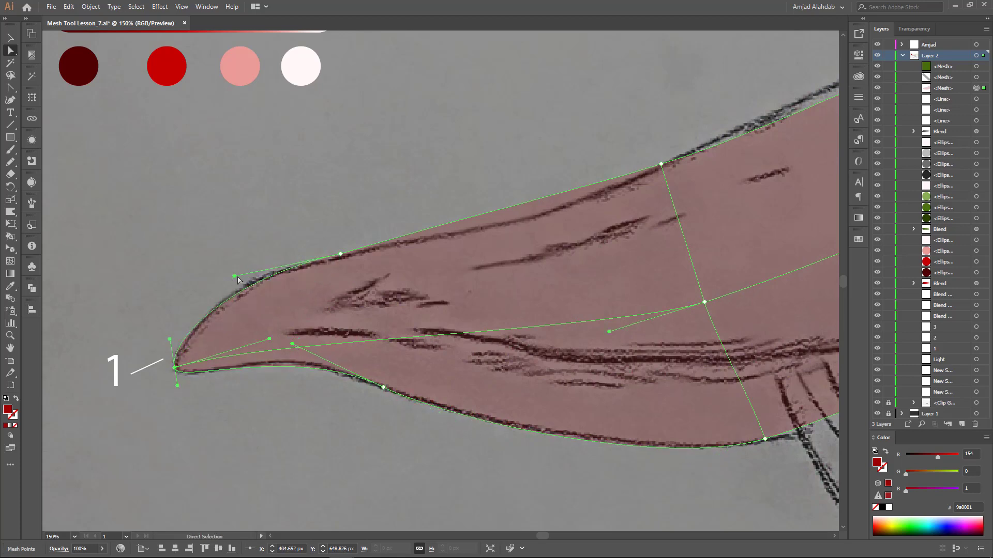
pyautogui.click(176, 368)
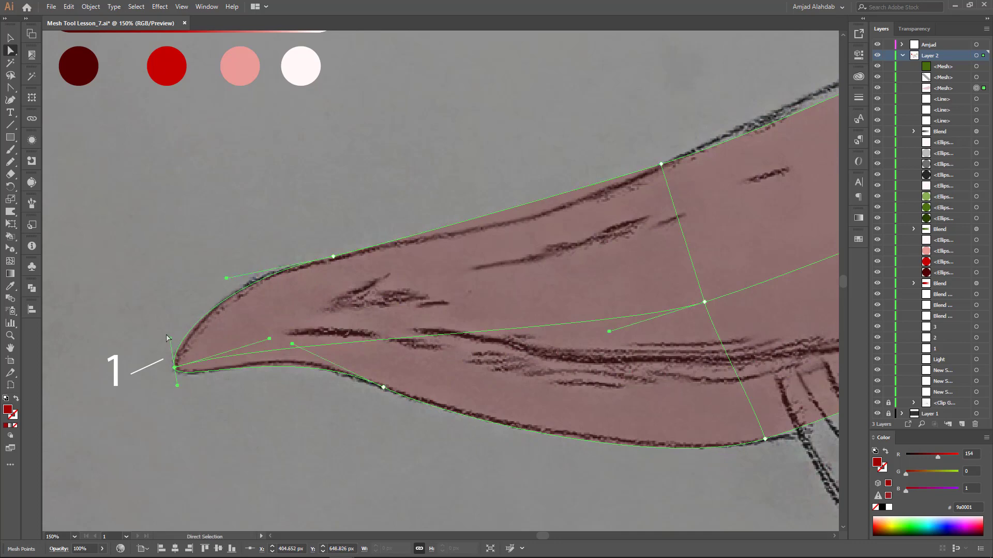
pyautogui.moveTo(269, 339)
pyautogui.mouseDown()
pyautogui.moveTo(290, 272)
pyautogui.moveTo(289, 335)
pyautogui.mouseUp()
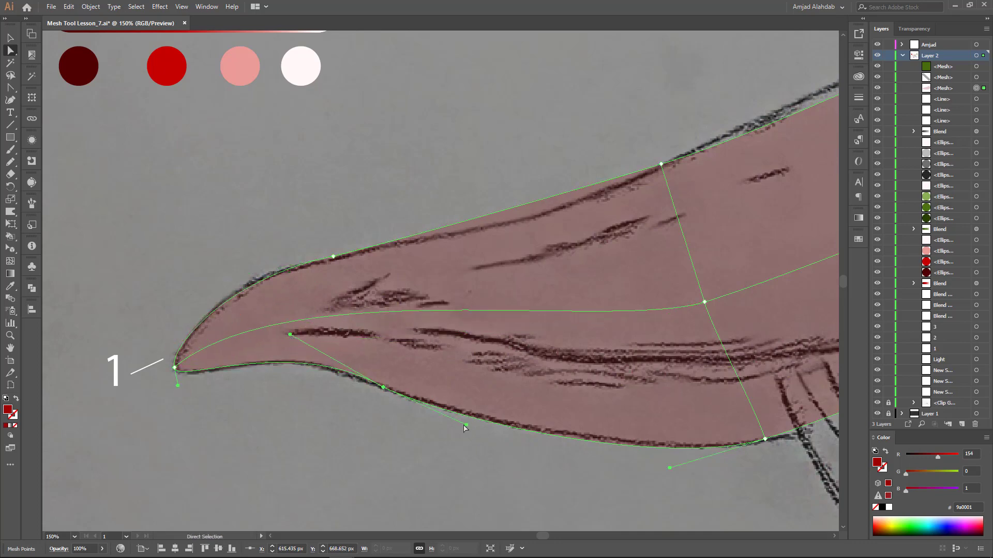
# - Adjust the red mesh's lower edge, lower-right curve and centre point to follow the outline
pyautogui.hscroll(10, 464, 428)
pyautogui.moveTo(350, 448); pyautogui.dragTo(355, 439)
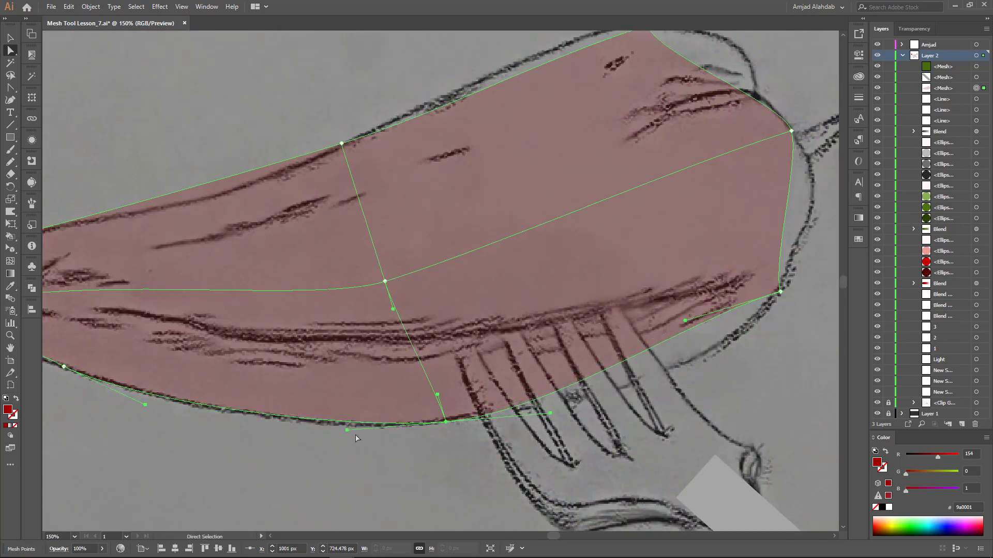
pyautogui.hscroll(3, 466, 388)
pyautogui.scroll(1, 466, 388)
pyautogui.moveTo(586, 343); pyautogui.dragTo(640, 389)
pyautogui.hscroll(3, 598, 357)
pyautogui.scroll(1, 598, 358)
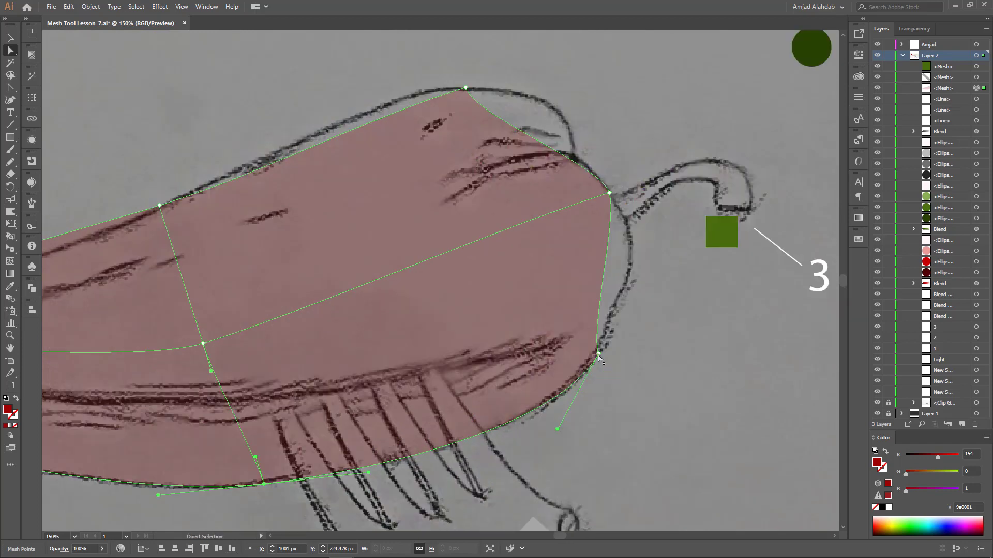
pyautogui.moveTo(619, 222); pyautogui.dragTo(623, 228)
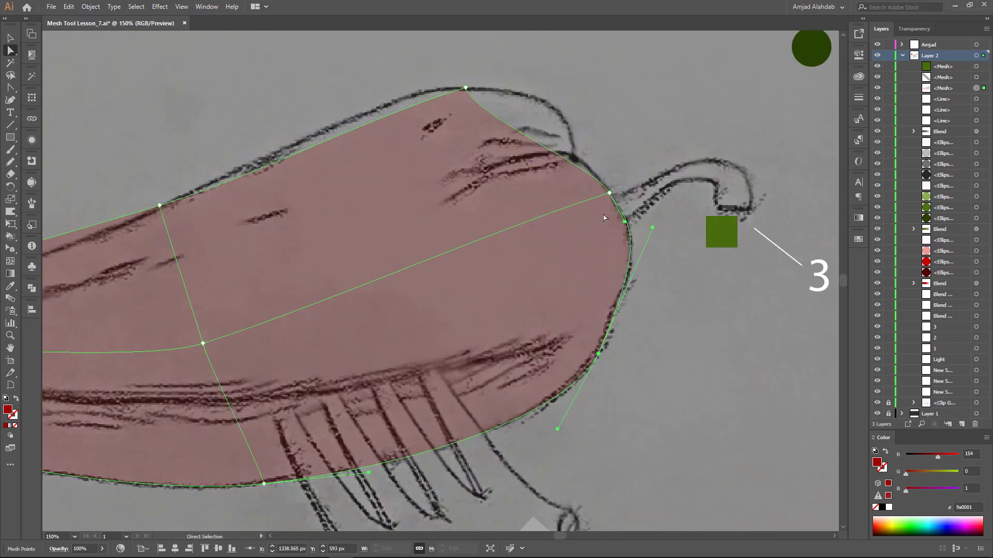
pyautogui.scroll(1, 517, 258)
pyautogui.hscroll(-2, 517, 259)
pyautogui.moveTo(296, 391)
pyautogui.mouseDown()
pyautogui.moveTo(348, 374)
pyautogui.moveTo(346, 333)
pyautogui.mouseUp()
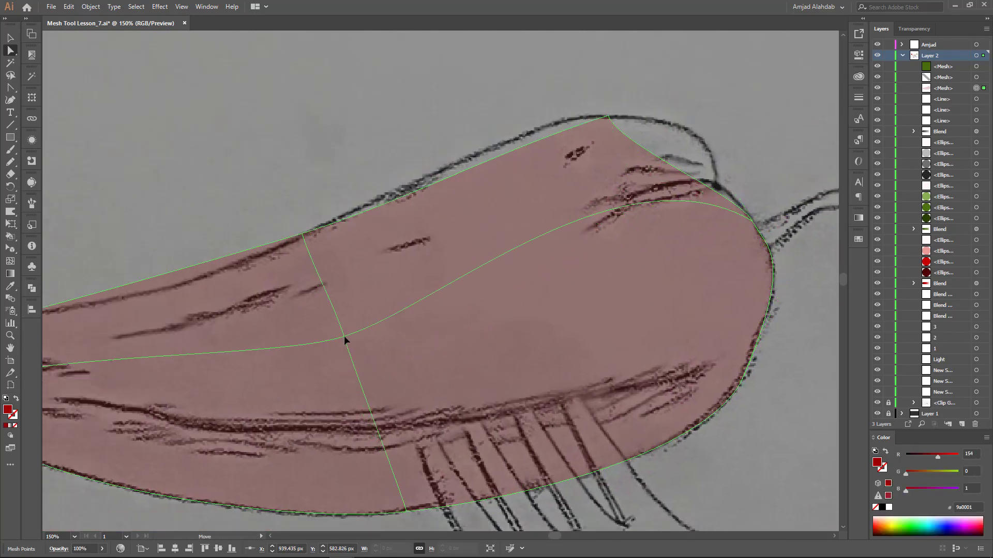
pyautogui.hscroll(-5, 572, 275)
pyautogui.scroll(-1, 571, 275)
pyautogui.moveTo(594, 253); pyautogui.dragTo(591, 244)
# - Shorten the top handle and pull the upper edge onto the pepper outline toward the tip
pyautogui.hscroll(3, 572, 275)
pyautogui.scroll(1, 572, 274)
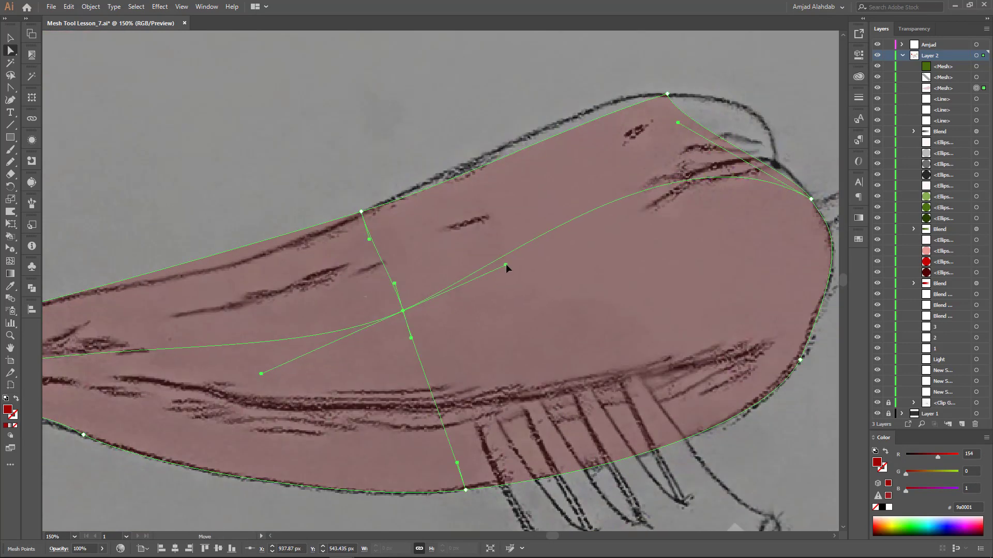
pyautogui.click(678, 123)
pyautogui.hscroll(3, 678, 123)
pyautogui.scroll(1, 678, 124)
pyautogui.moveTo(719, 104); pyautogui.dragTo(703, 103)
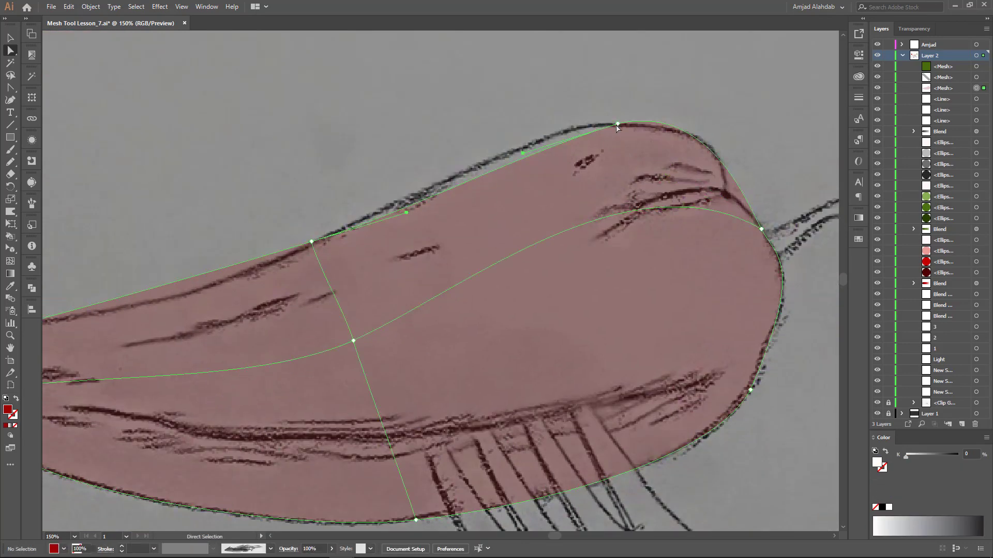
pyautogui.moveTo(406, 212); pyautogui.dragTo(461, 157)
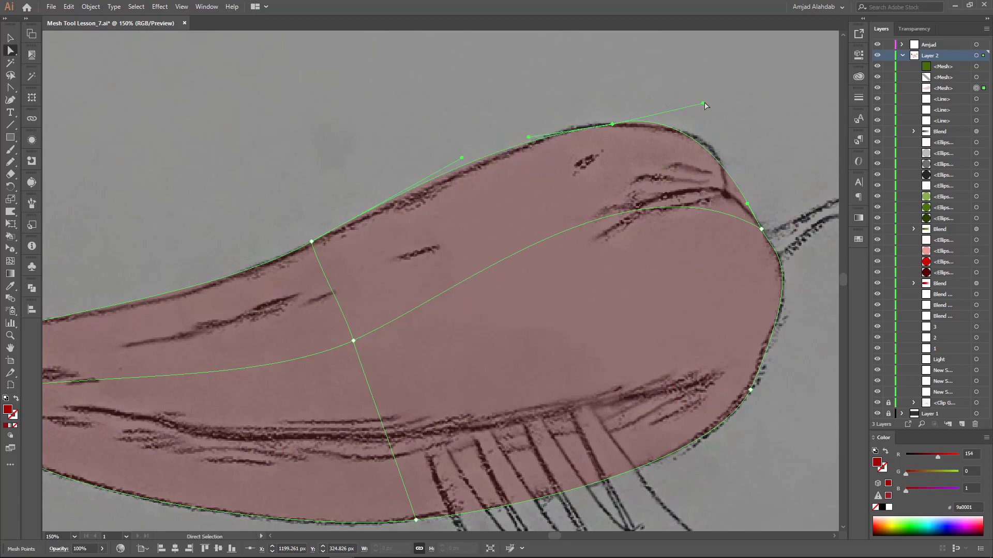
pyautogui.moveTo(327, 209); pyautogui.dragTo(584, 156)
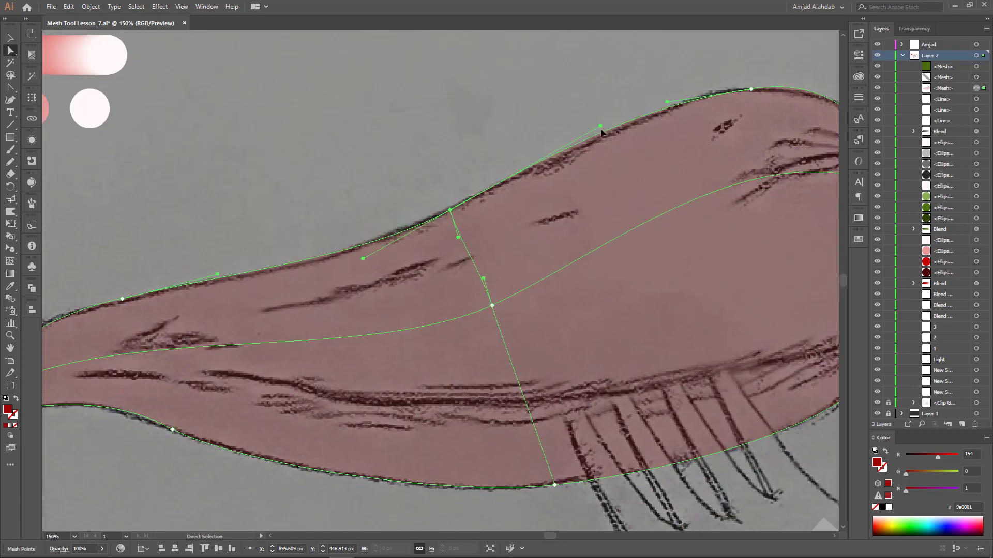
pyautogui.moveTo(133, 304); pyautogui.dragTo(115, 304)
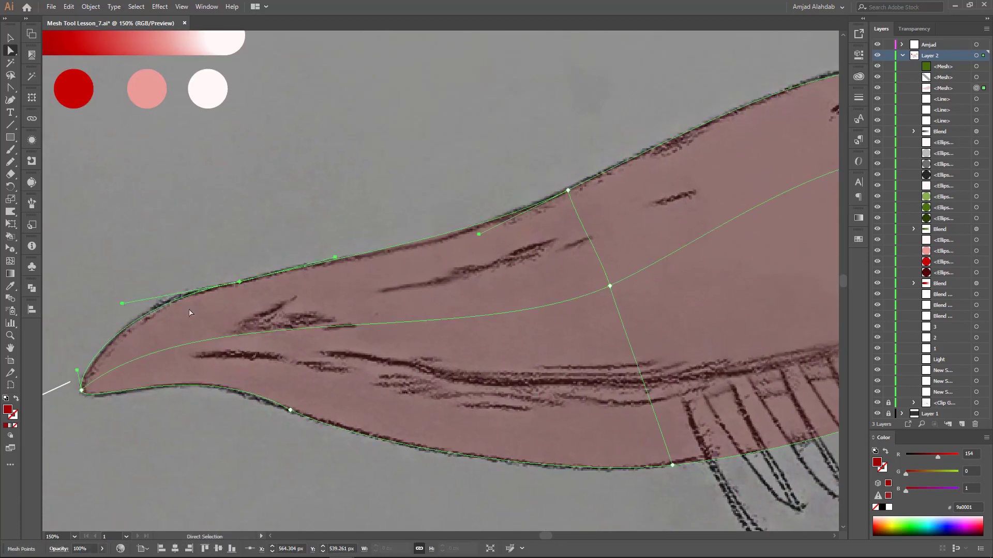
# - Reshape the right side and inner curves around the pepper's rounded stem end
pyautogui.moveTo(672, 336); pyautogui.dragTo(339, 353)
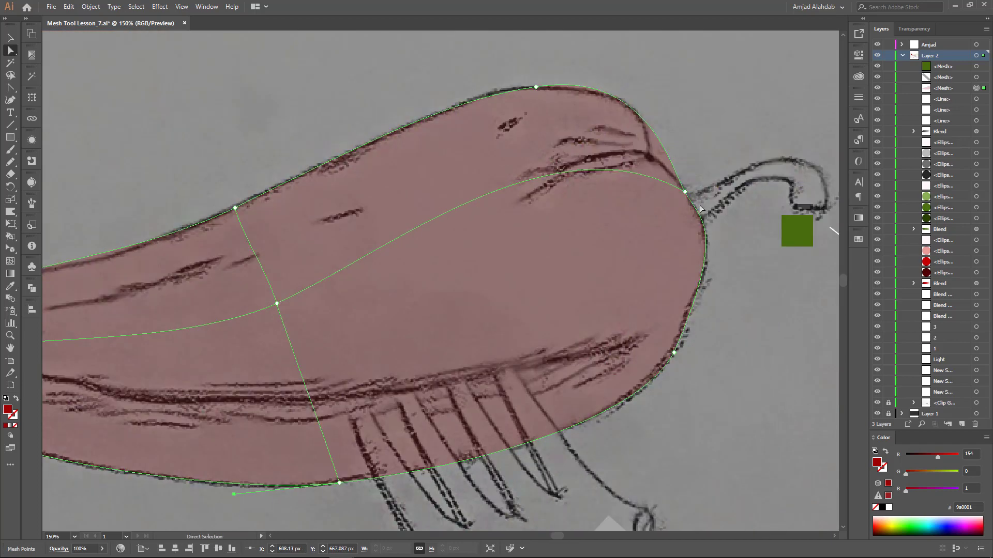
pyautogui.click(673, 351)
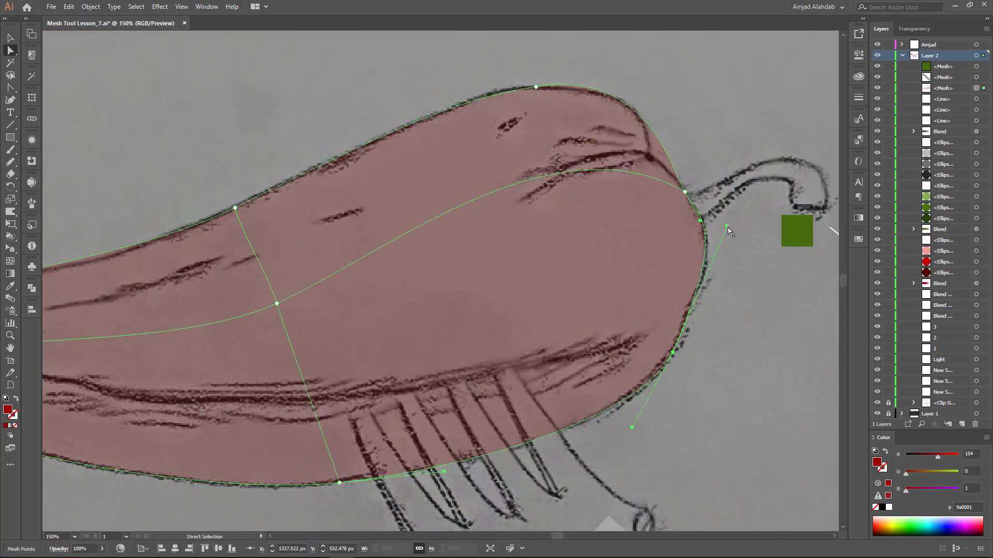
pyautogui.moveTo(684, 198); pyautogui.dragTo(551, 122)
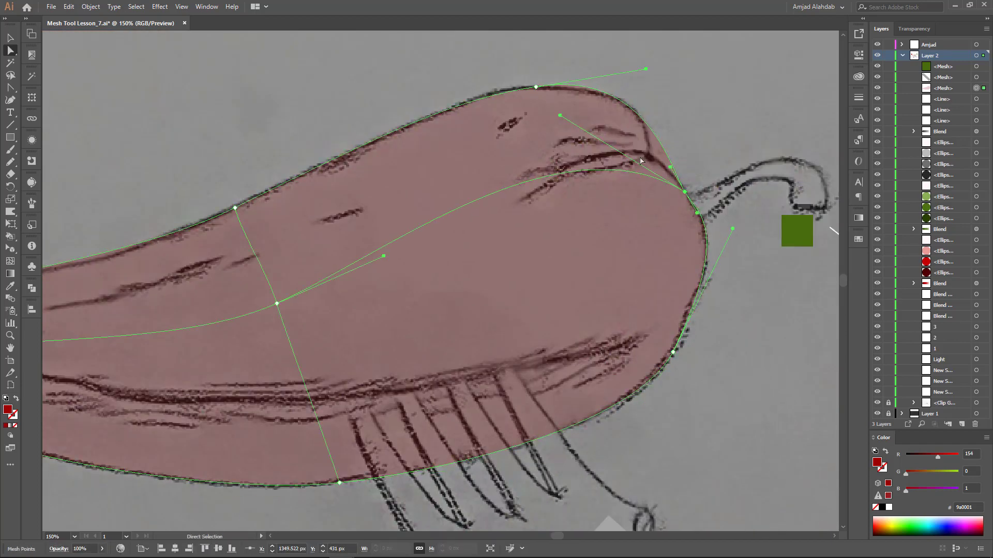
pyautogui.moveTo(640, 161); pyautogui.dragTo(662, 171)
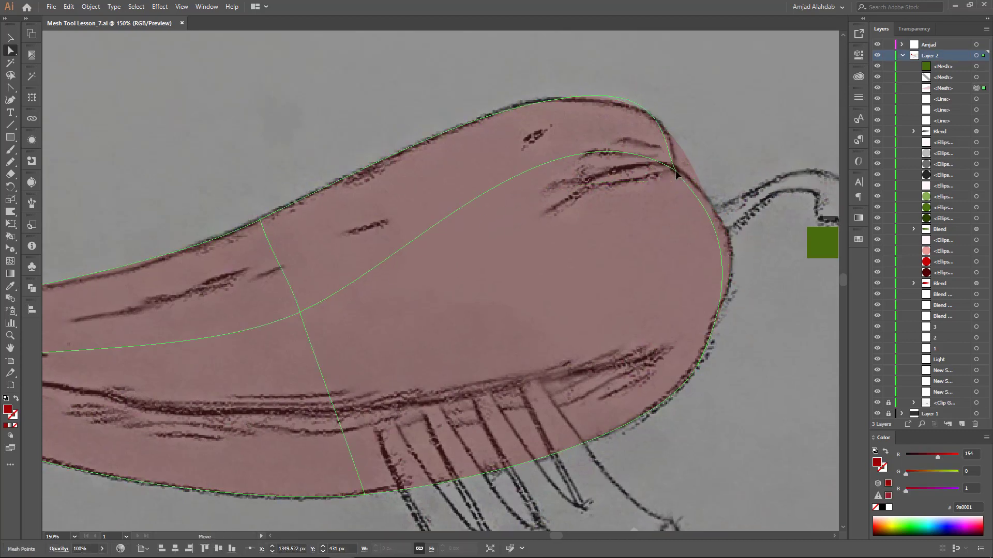
pyautogui.click(675, 168)
pyautogui.moveTo(709, 203); pyautogui.dragTo(725, 204)
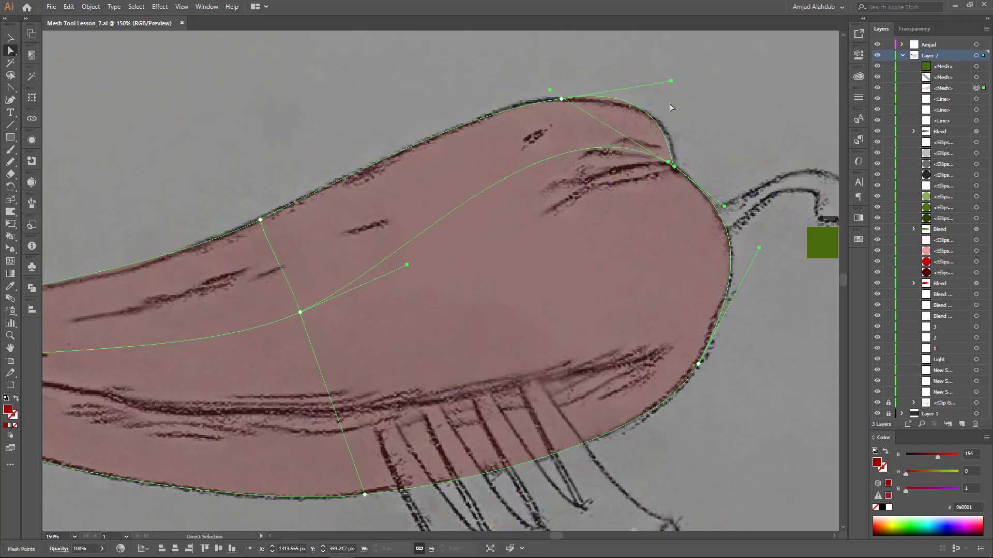
pyautogui.moveTo(561, 98); pyautogui.dragTo(577, 129)
# - Select the green square mesh, zoom to 200%, and stretch it into a thin bar over the stem
pyautogui.scroll(-2, 577, 230)
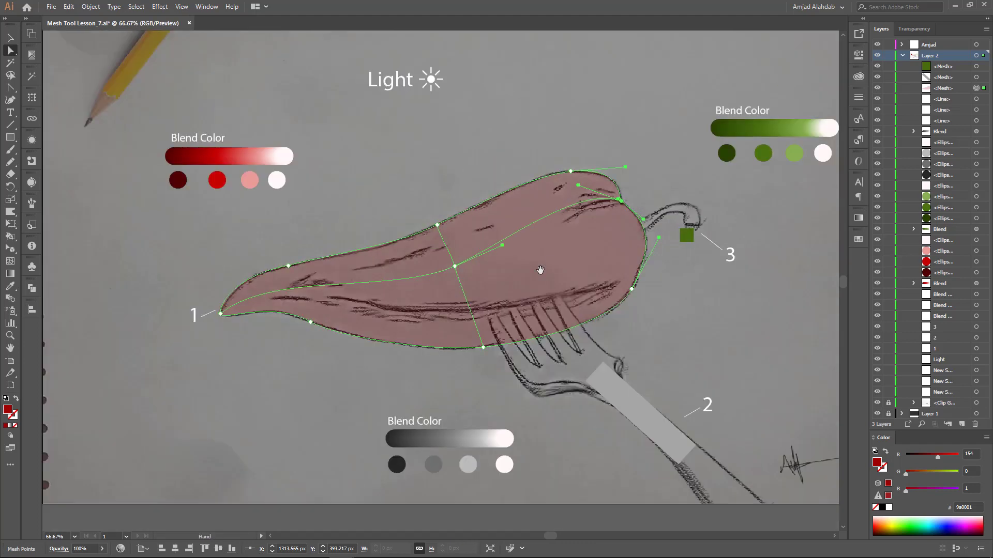
pyautogui.scroll(2, 525, 299)
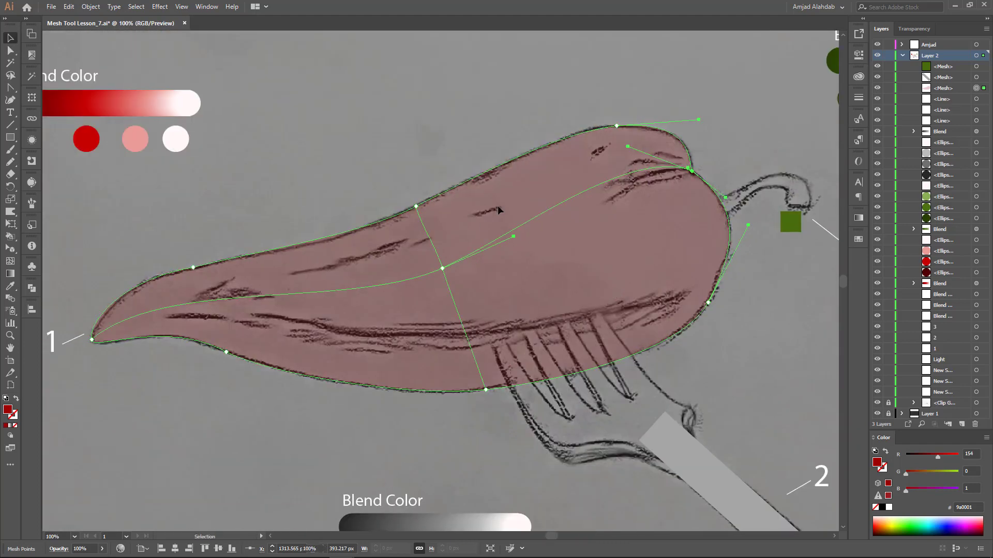
pyautogui.click(91, 341)
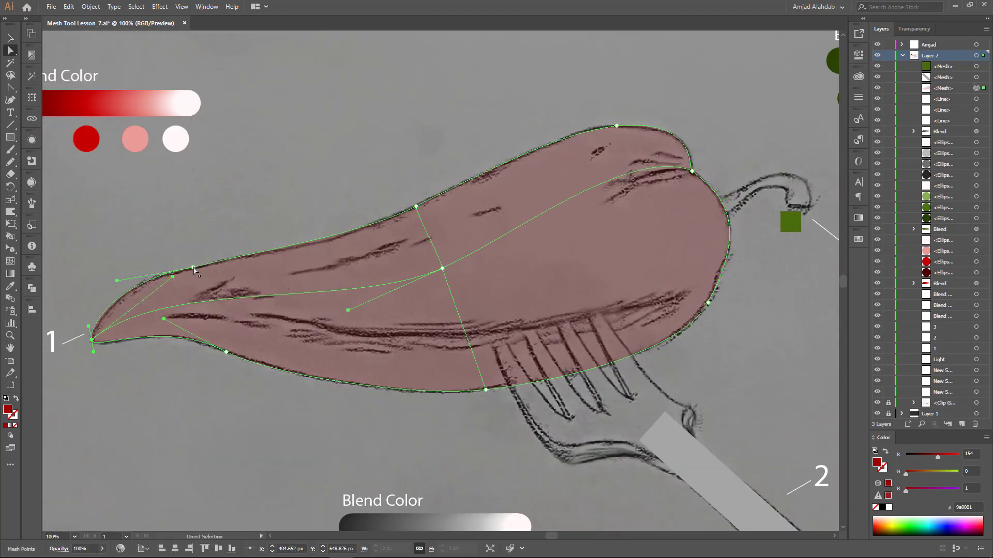
pyautogui.press('v')
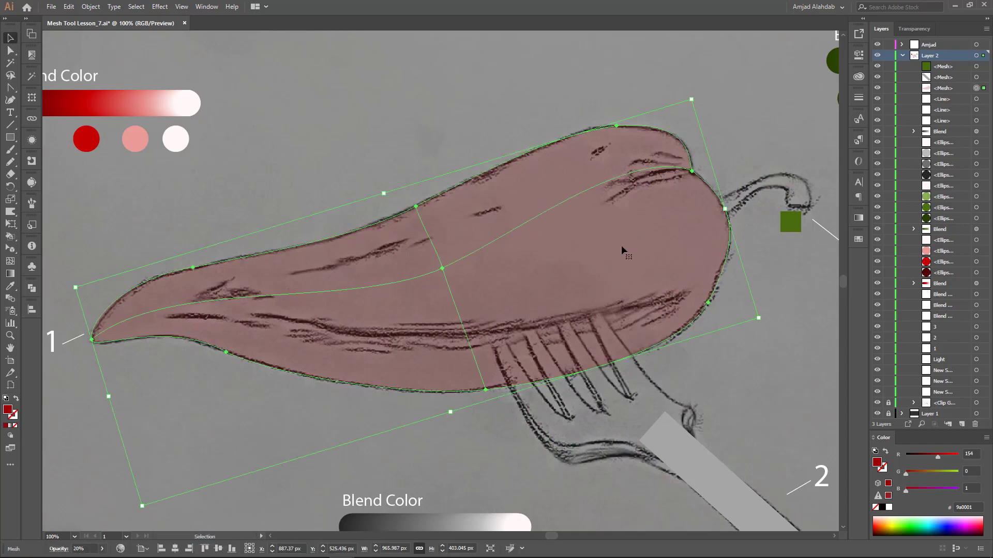
pyautogui.hotkey('ctrl', 'shift', 'a')
pyautogui.click(464, 295)
pyautogui.click(785, 210)
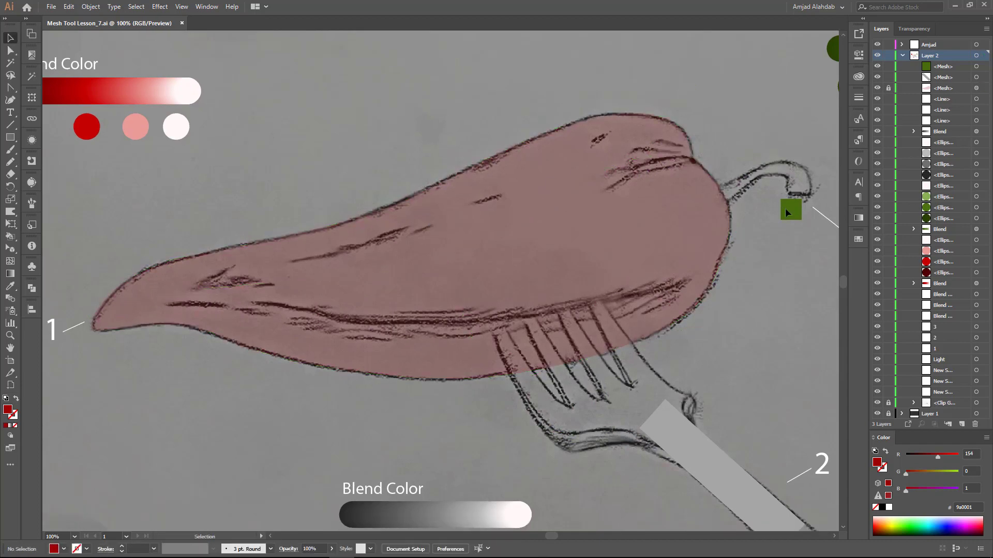
pyautogui.hotkey('ctrl', '+')
pyautogui.moveTo(608, 256); pyautogui.dragTo(583, 213)
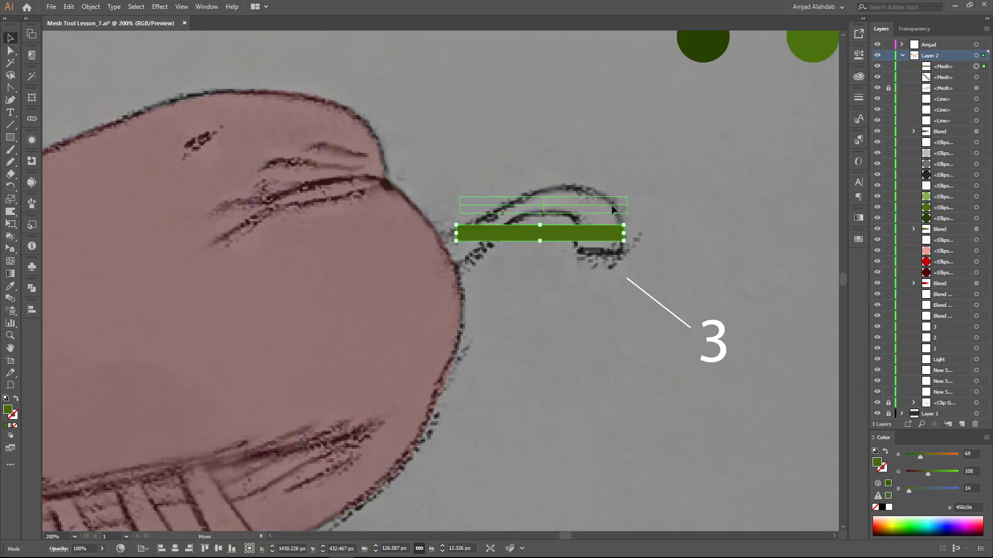
# - Make the green bar semi-transparent and bend its right end down into the stem's curl
pyautogui.click(545, 190)
pyautogui.click(486, 202)
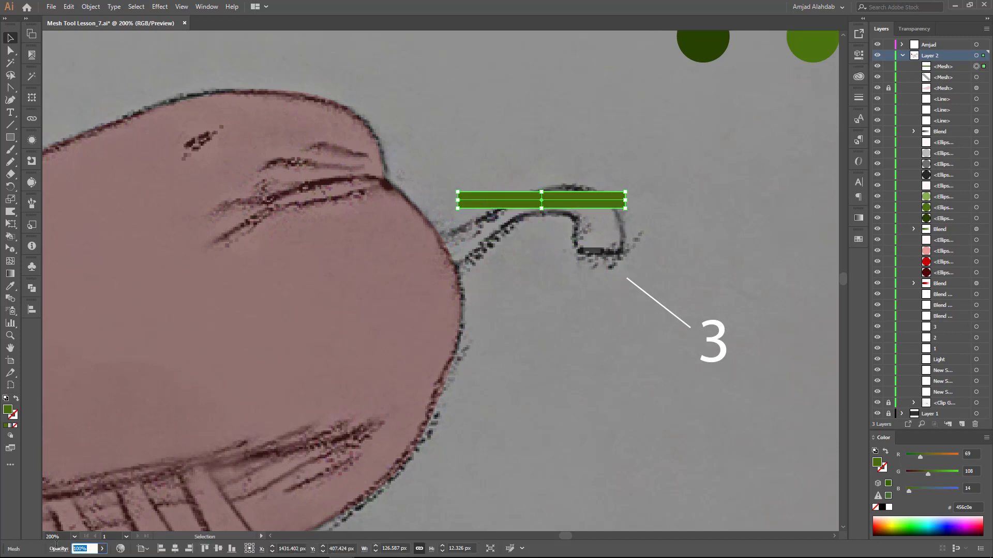
pyautogui.press('a')
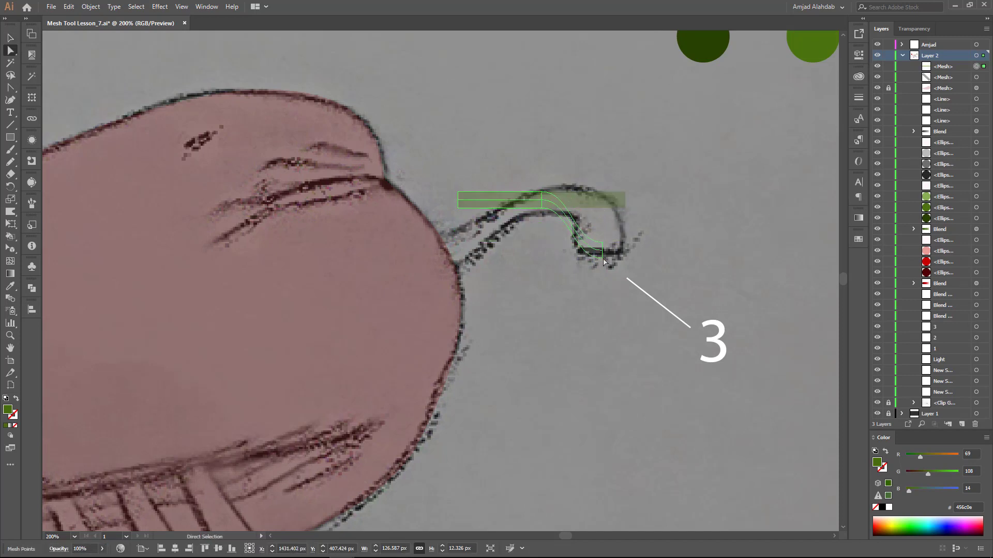
pyautogui.moveTo(604, 261); pyautogui.dragTo(603, 260)
# - Float the rotate and selection tools, bend the stem section onto the pepper, zoom to 400%
pyautogui.moveTo(13, 191); pyautogui.dragTo(98, 193)
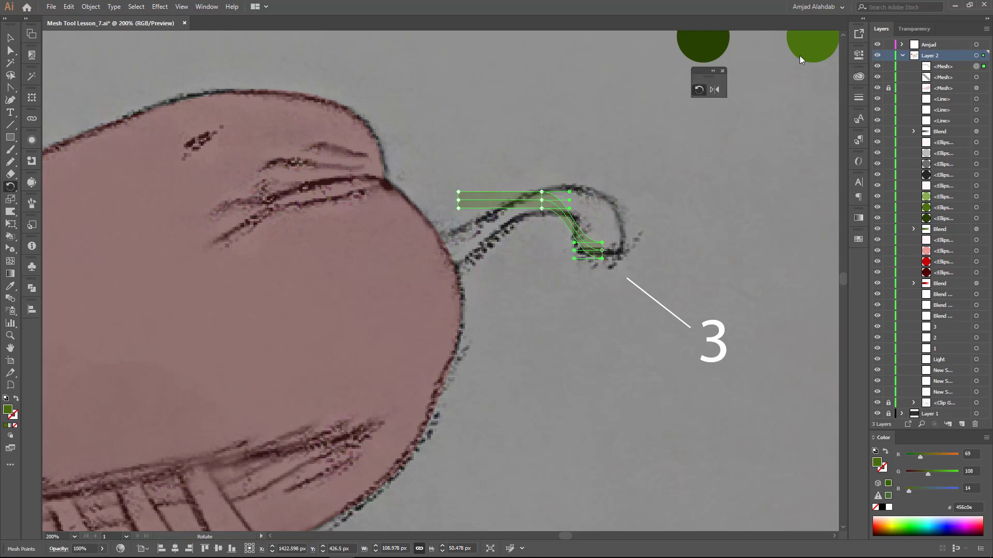
pyautogui.moveTo(709, 70); pyautogui.dragTo(760, 84)
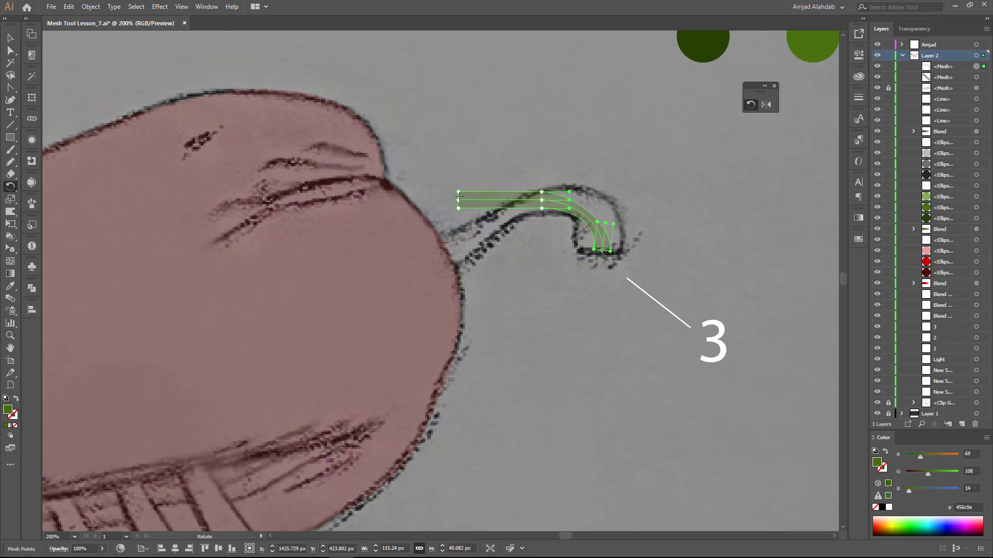
pyautogui.moveTo(10, 50); pyautogui.dragTo(695, 97)
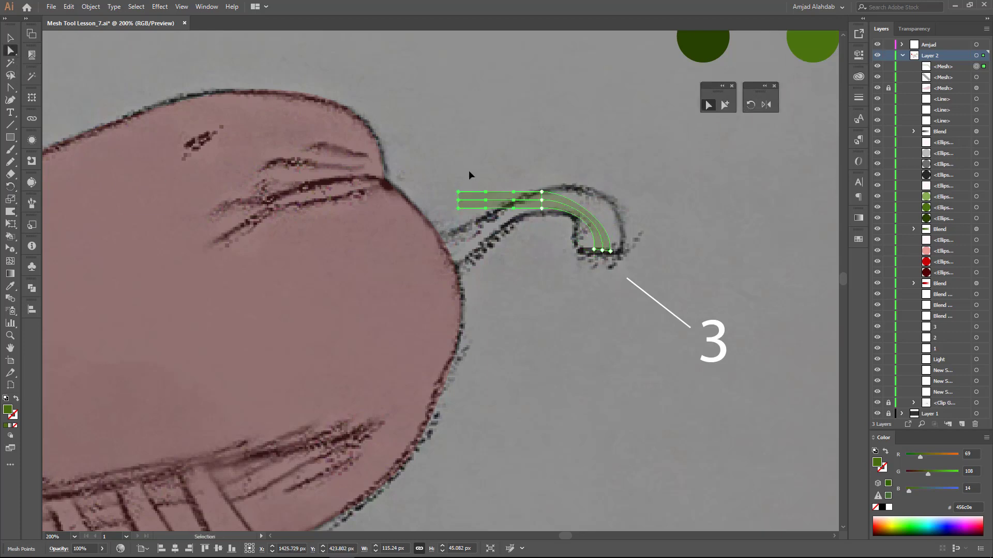
pyautogui.moveTo(458, 200); pyautogui.dragTo(434, 262)
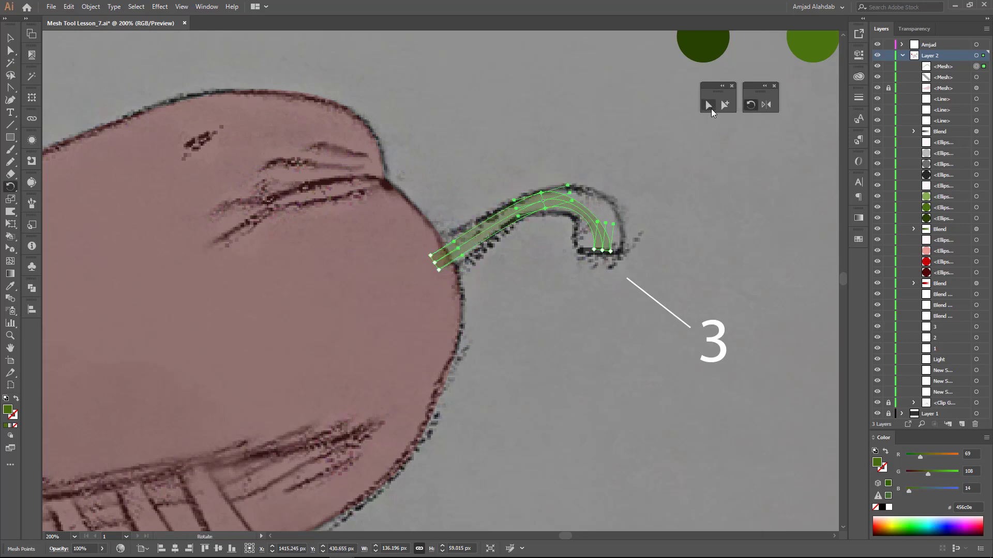
pyautogui.click(594, 251)
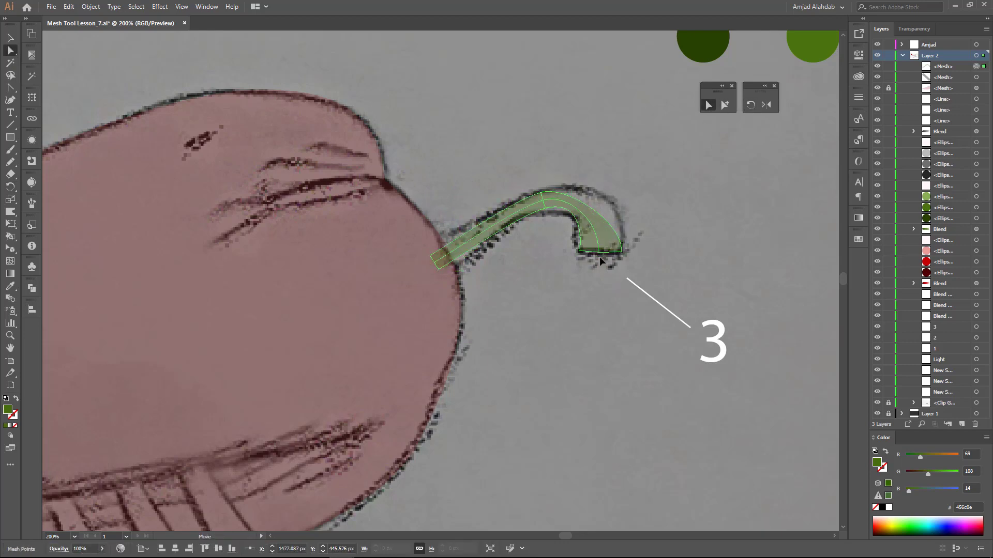
pyautogui.hotkey('ctrl', '+')
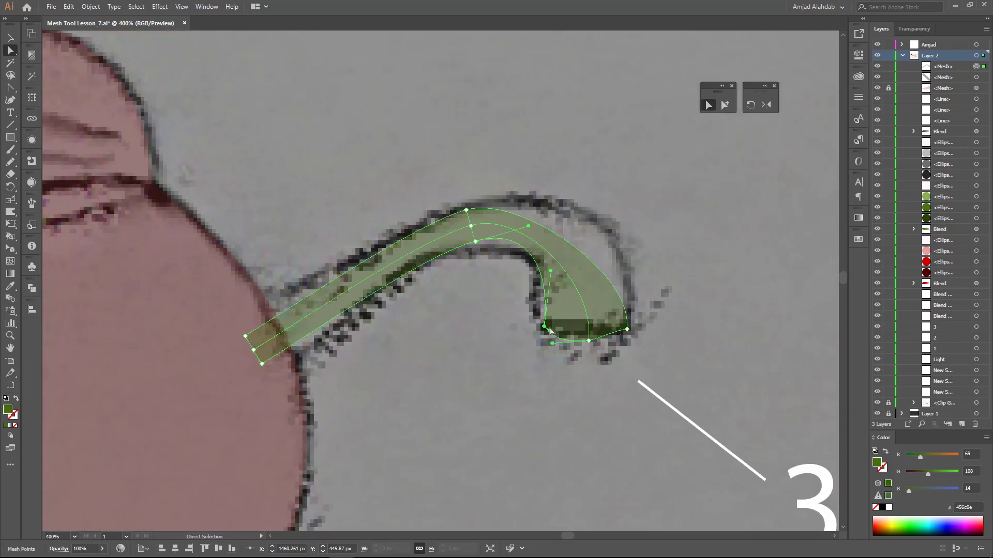
# - Pull the stem mesh's left-end and bottom-left corners outward and reshape the curl
pyautogui.click(537, 325)
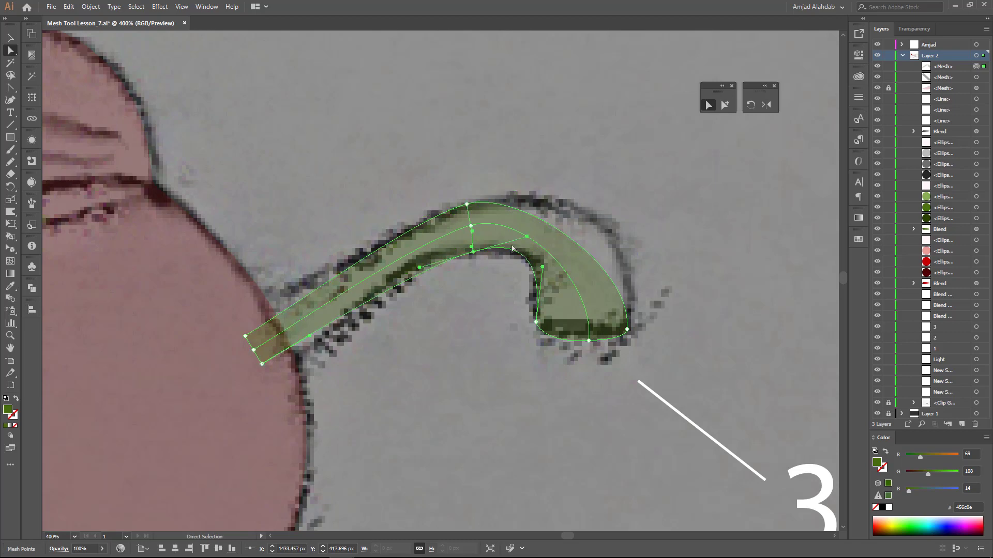
pyautogui.moveTo(245, 336); pyautogui.dragTo(210, 323)
pyautogui.moveTo(261, 362); pyautogui.dragTo(255, 392)
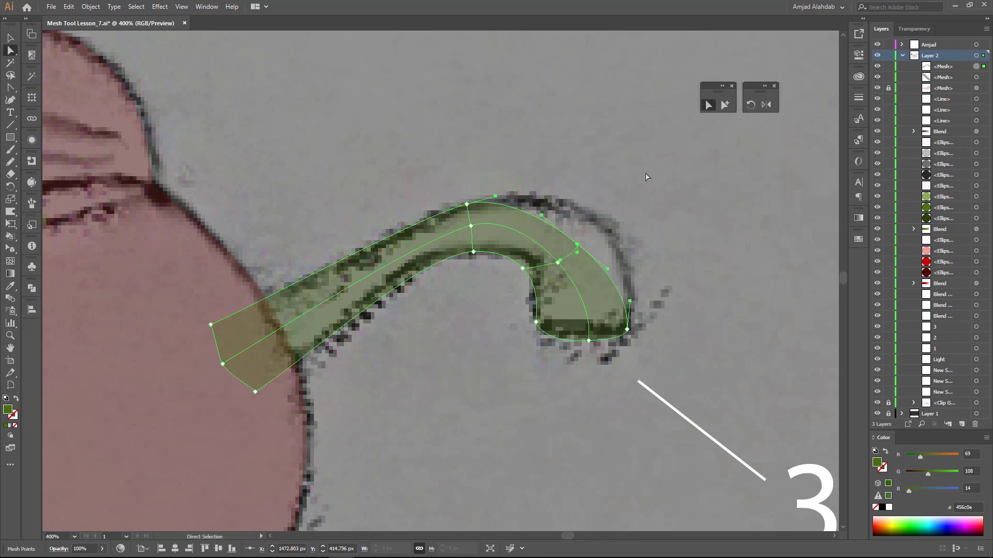
pyautogui.moveTo(559, 263); pyautogui.dragTo(573, 256)
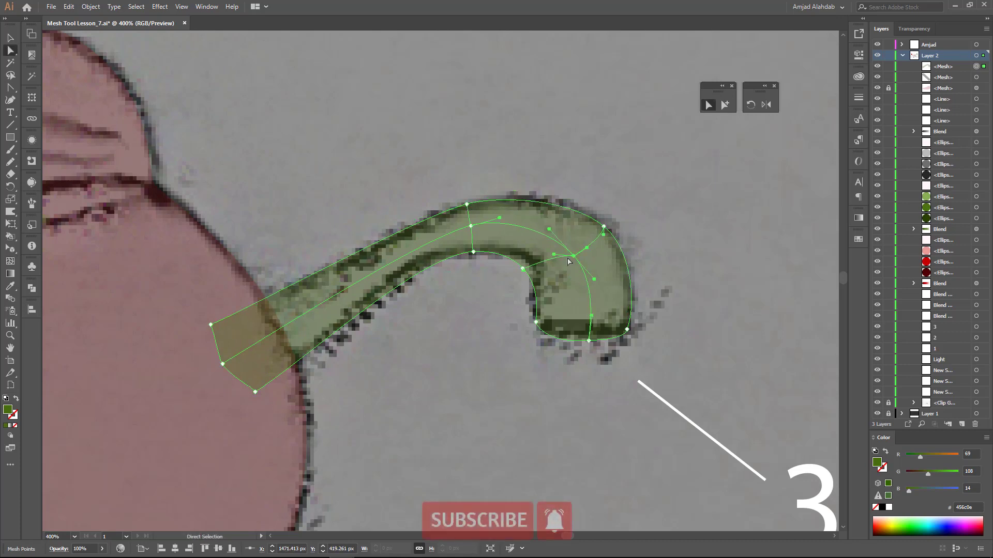
# - Float the anchor-point tools and refine the stem's top curve, interior points and lower edge
pyautogui.moveTo(10, 100)
pyautogui.mouseDown()
pyautogui.moveTo(82, 114)
pyautogui.moveTo(657, 86)
pyautogui.mouseUp()
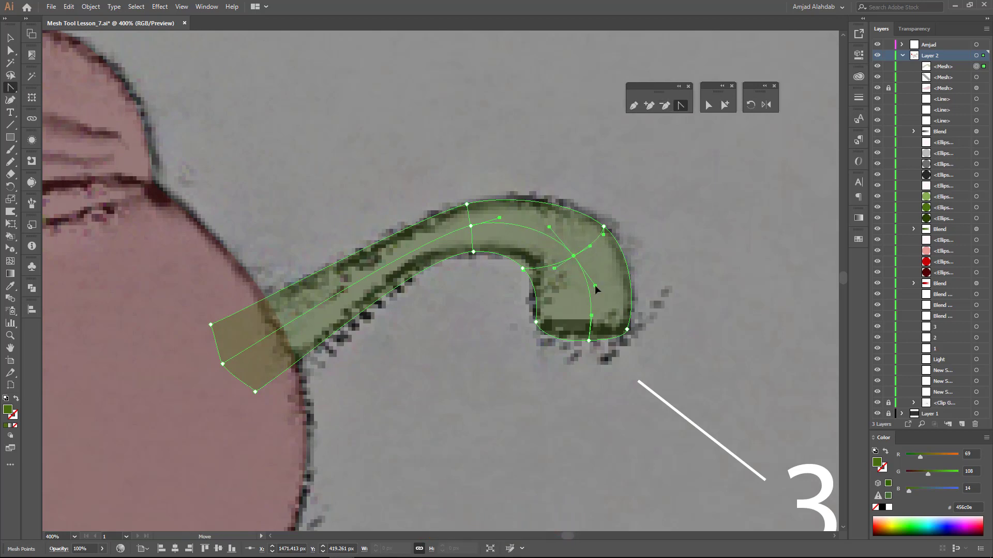
pyautogui.moveTo(573, 256); pyautogui.dragTo(576, 252)
pyautogui.moveTo(494, 197); pyautogui.dragTo(522, 186)
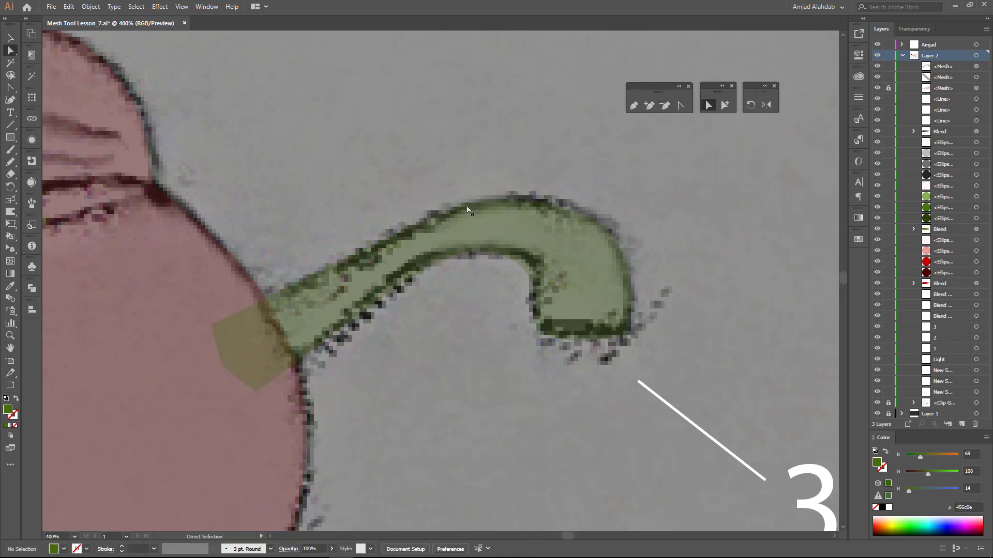
pyautogui.moveTo(576, 252); pyautogui.dragTo(581, 251)
pyautogui.click(554, 272)
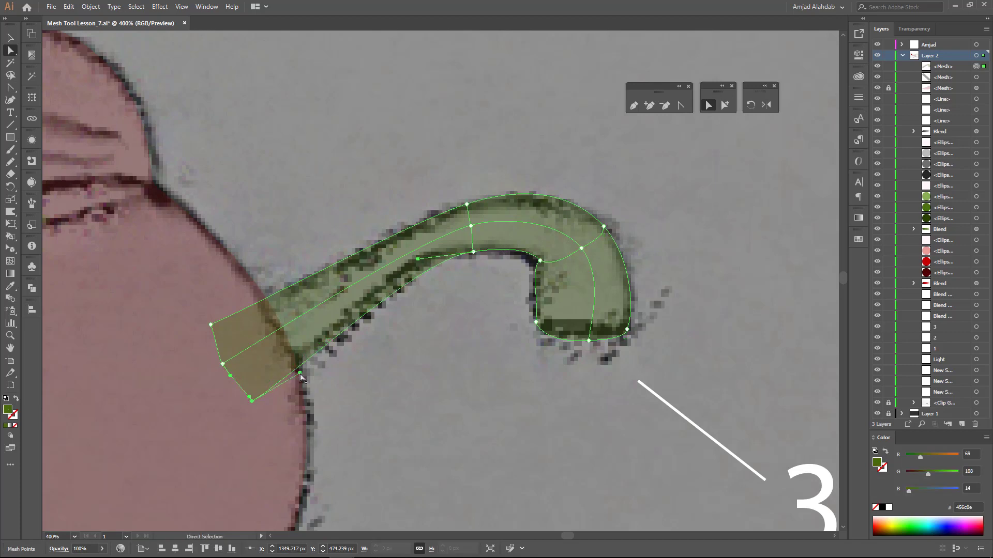
pyautogui.moveTo(255, 392); pyautogui.dragTo(252, 401)
pyautogui.moveTo(467, 204)
pyautogui.mouseDown()
pyautogui.moveTo(455, 205)
pyautogui.moveTo(471, 258)
pyautogui.moveTo(415, 257)
pyautogui.mouseUp()
pyautogui.moveTo(210, 326); pyautogui.dragTo(210, 322)
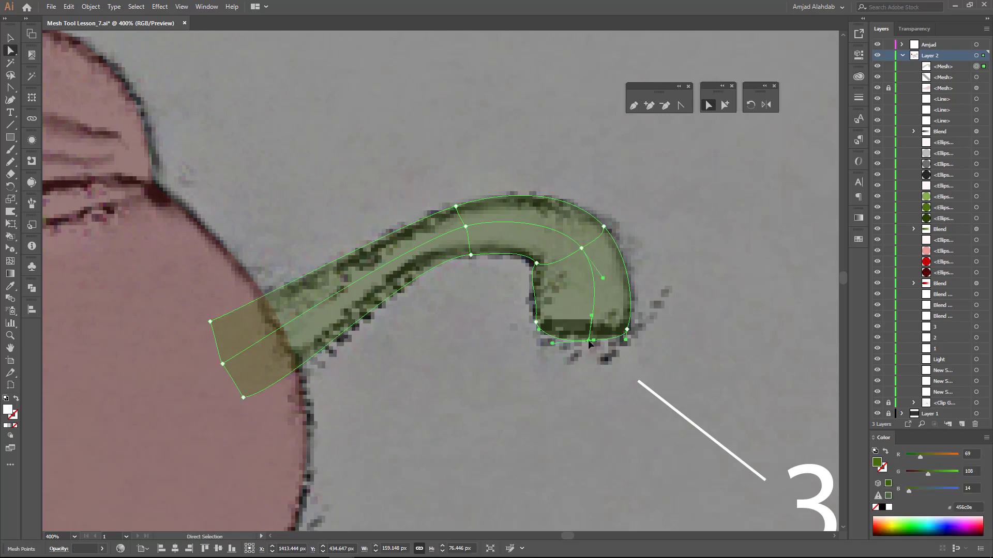
pyautogui.moveTo(588, 341); pyautogui.dragTo(556, 344)
# - Return the stem and pepper body to full opacity, then zoom out to the whole artwork
pyautogui.press('v')
pyautogui.write('30')
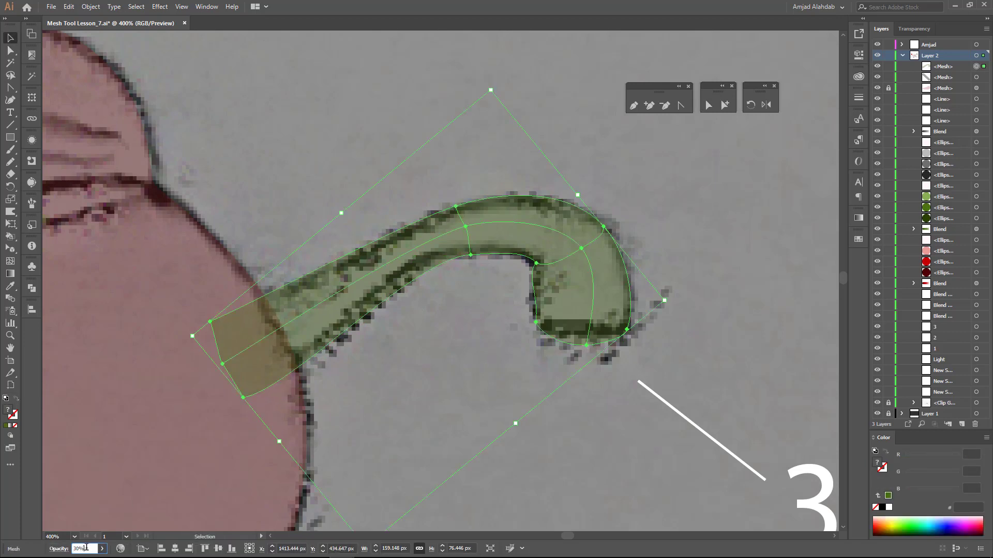
pyautogui.press('Return')
pyautogui.hotkey('ctrl', '-')
pyautogui.hotkey('ctrl', '-')
pyautogui.hotkey('ctrl', '-')
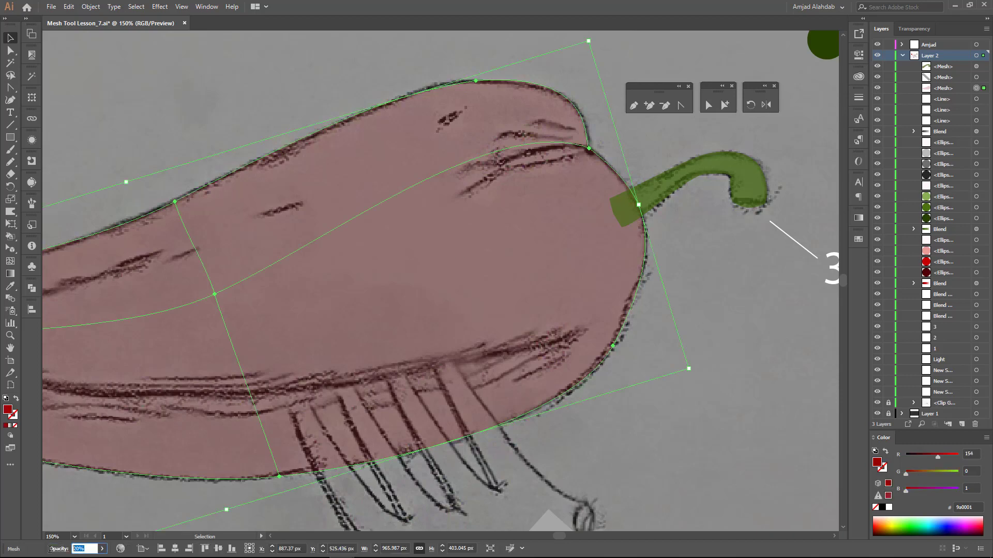
pyautogui.hotkey('ctrl', 'z')
pyautogui.click(727, 335)
pyautogui.hotkey('ctrl', '-')
pyautogui.hotkey('ctrl', '-')
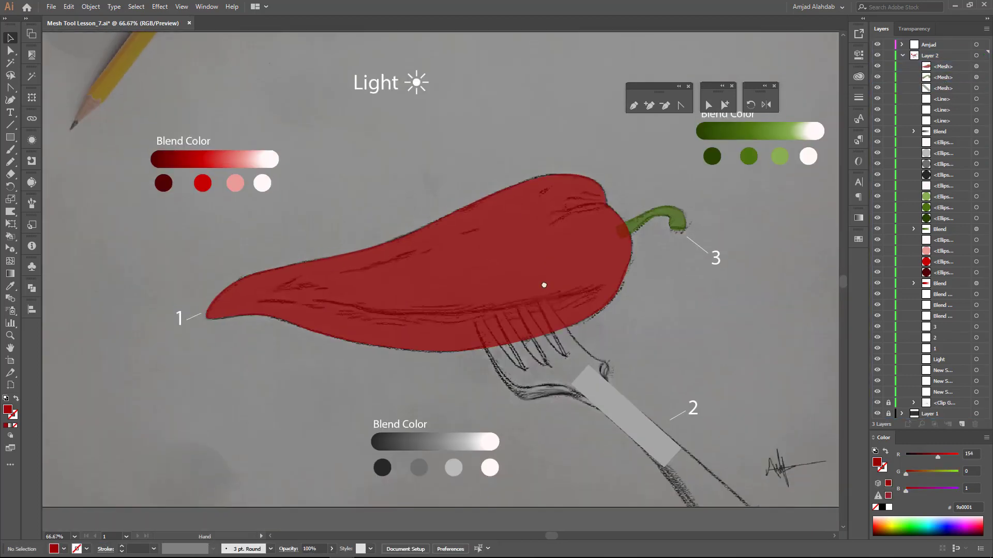
pyautogui.moveTo(544, 285); pyautogui.dragTo(531, 305)
pyautogui.moveTo(705, 101); pyautogui.dragTo(699, 74)
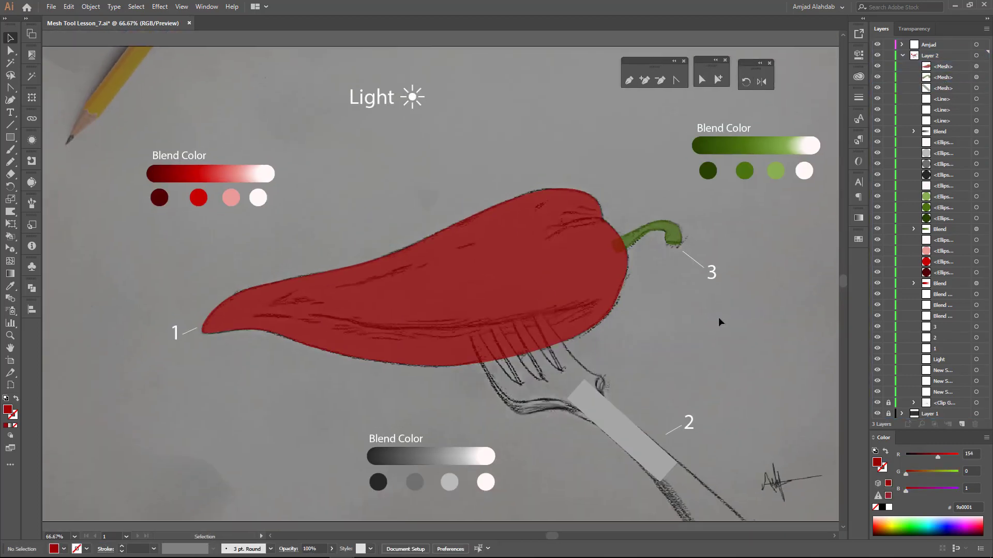
# - Undo the resize of the gray fork rectangle mesh and deselect it
pyautogui.click(621, 429)
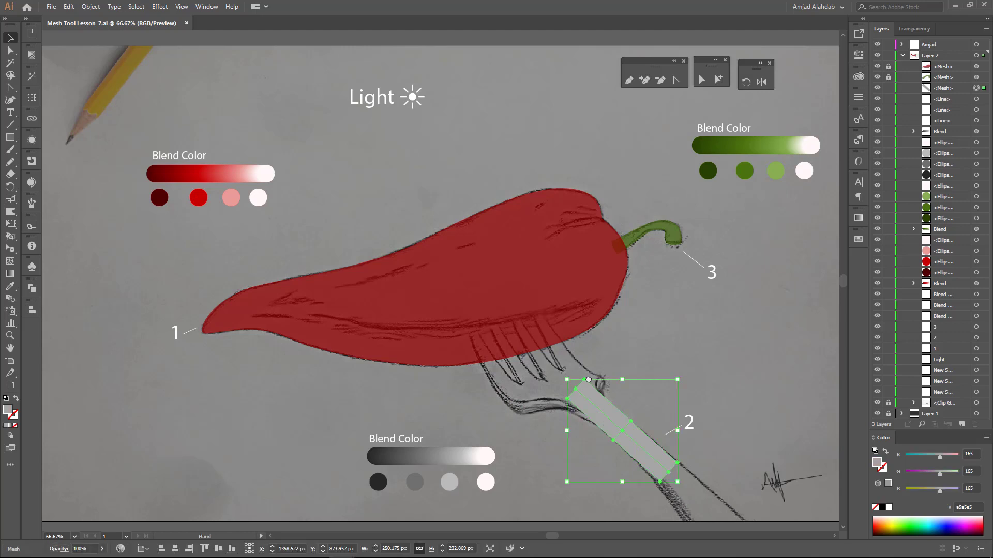
pyautogui.hotkey('ctrl', '+')
pyautogui.hotkey('ctrl', '+')
pyautogui.hotkey('ctrl', 'z')
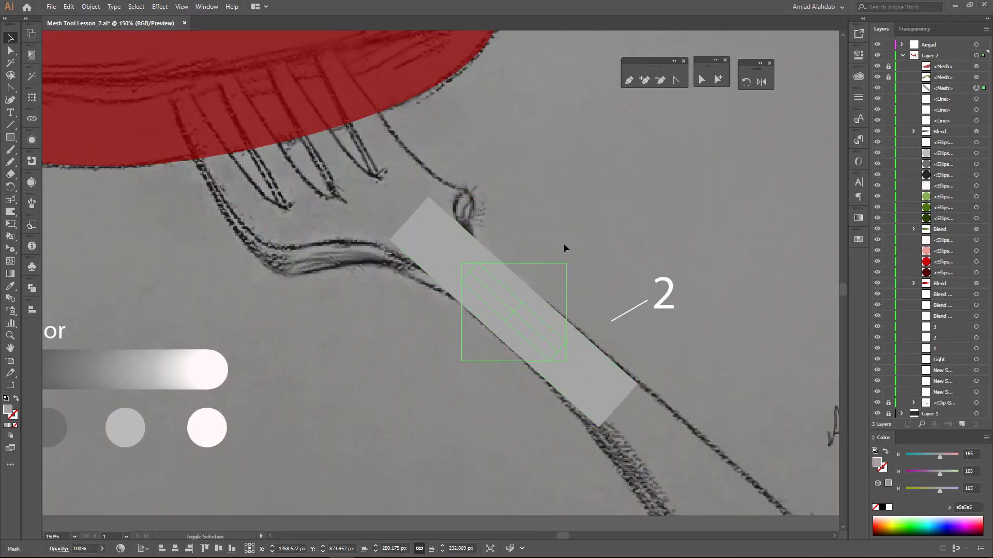
pyautogui.hotkey('ctrl', 'z')
pyautogui.hotkey('ctrl', 'shift', 'a')
pyautogui.hotkey('ctrl', '-')
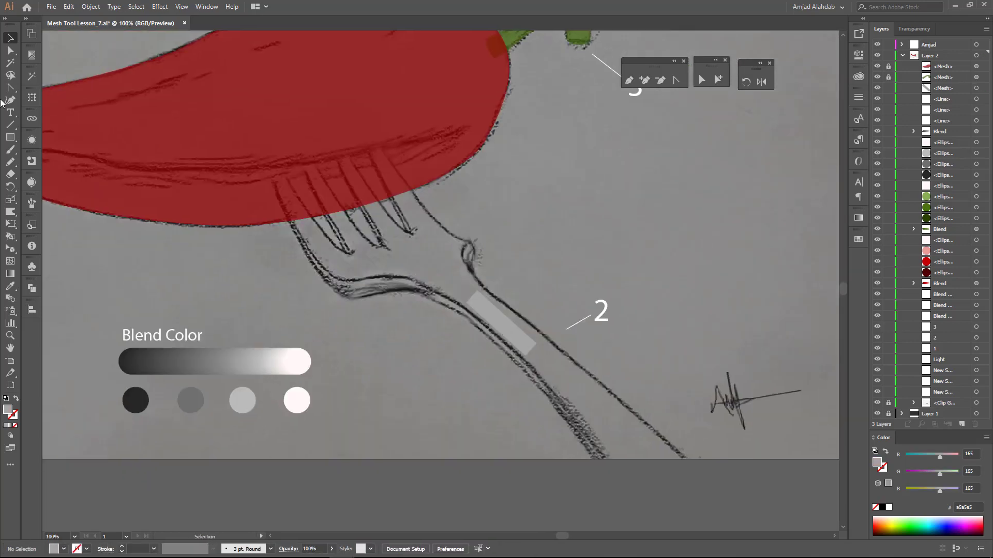
# - Draw a white line under the pepper and place a copy across the fork
pyautogui.moveTo(238, 182); pyautogui.dragTo(150, 206)
pyautogui.press('v')
pyautogui.moveTo(382, 145); pyautogui.dragTo(698, 449)
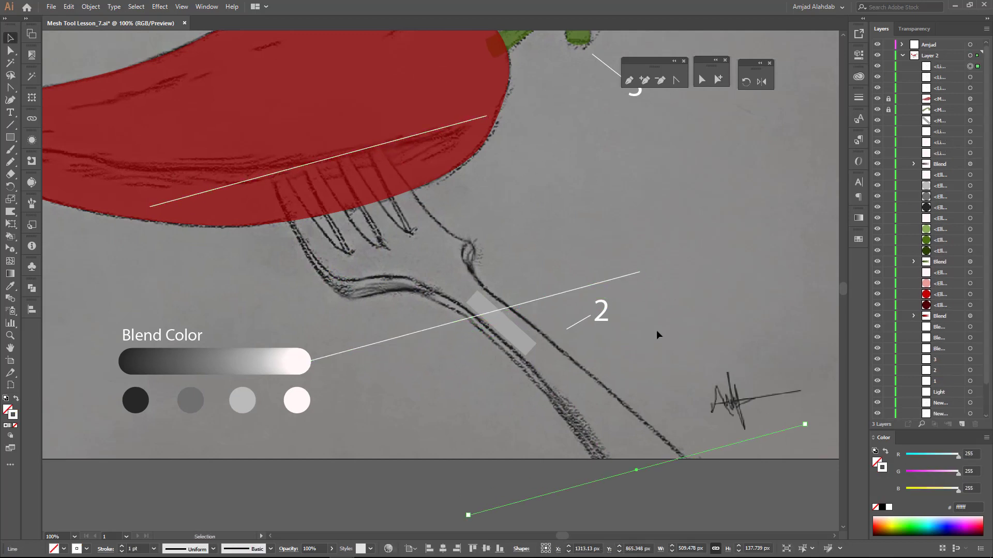
# - Stretch the gray fork mesh from under the pepper down to the handle end
pyautogui.click(506, 328)
pyautogui.moveTo(500, 323); pyautogui.dragTo(492, 313)
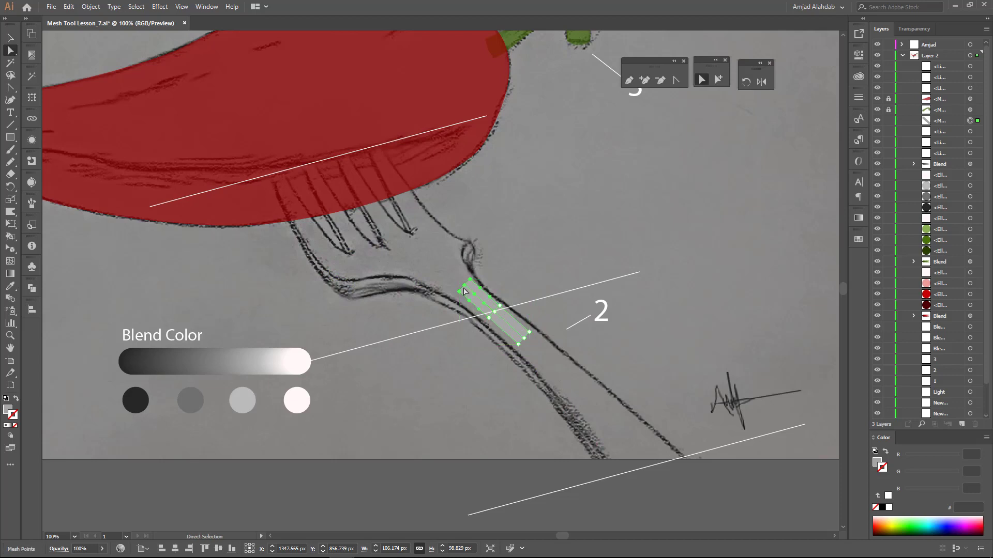
pyautogui.moveTo(341, 158); pyautogui.dragTo(340, 157)
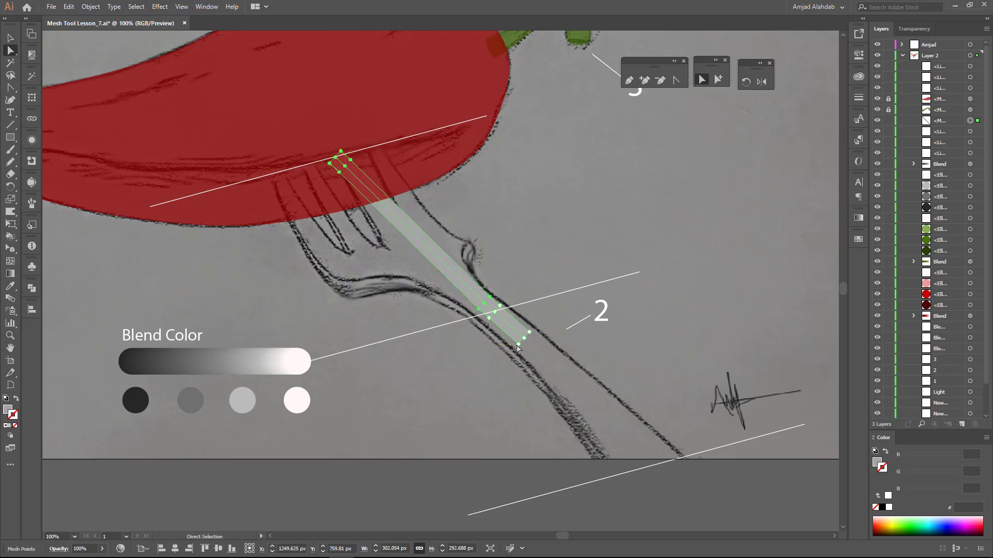
pyautogui.moveTo(662, 466); pyautogui.dragTo(660, 464)
# - Fill the fork mesh with a lighter gray sampled from the drawing
pyautogui.press('v')
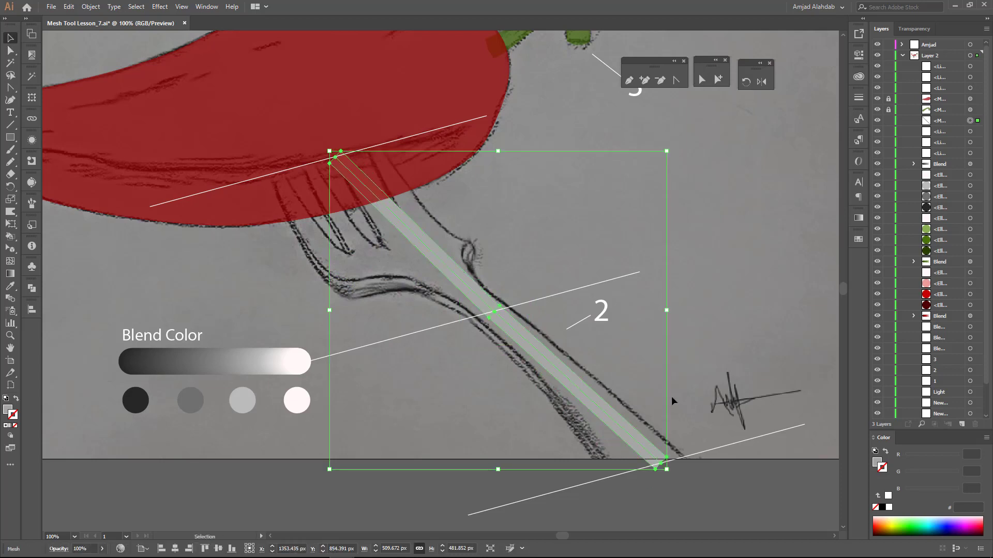
pyautogui.click(206, 344)
pyautogui.press('v')
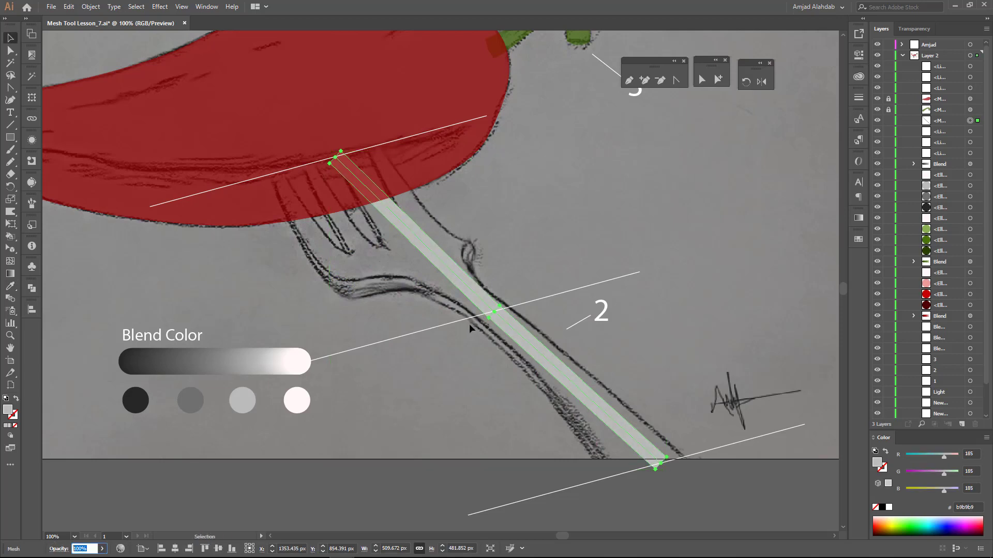
# - Move the fork mesh's left corner point and lock the red pepper mesh
pyautogui.press('a')
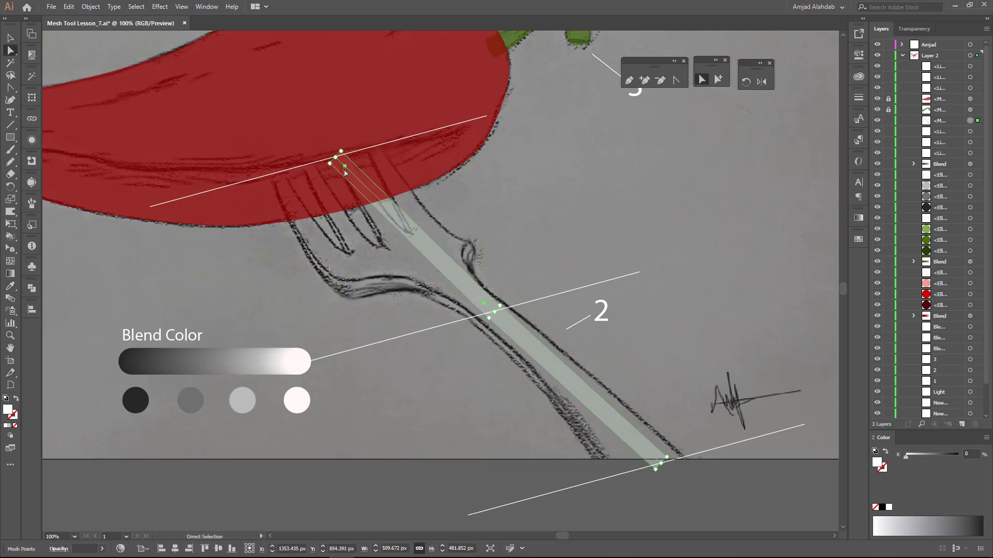
pyautogui.moveTo(330, 163)
pyautogui.mouseDown()
pyautogui.moveTo(272, 178)
pyautogui.moveTo(379, 148)
pyautogui.mouseUp()
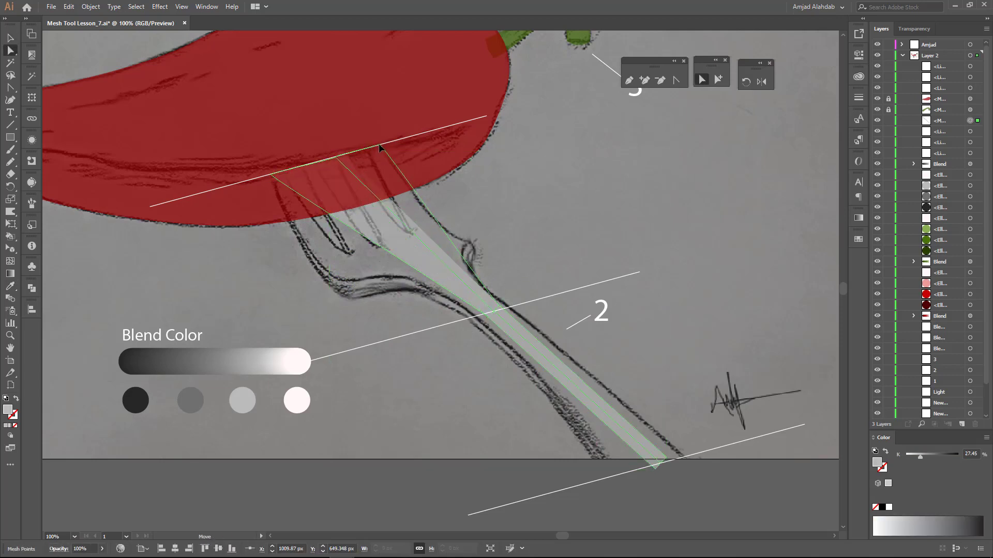
pyautogui.click(379, 149)
pyautogui.hotkey('ctrl', '+')
pyautogui.click(888, 99)
pyautogui.press('v')
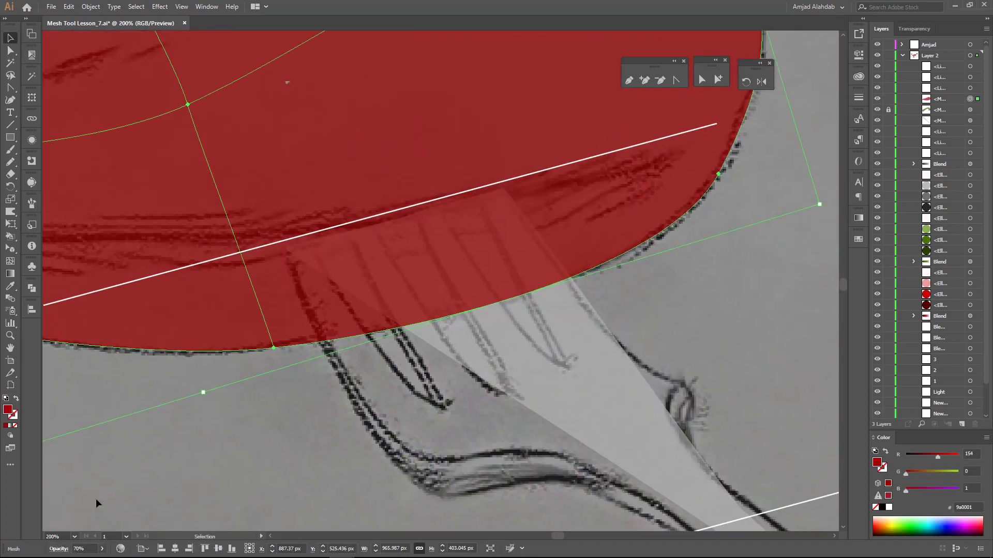
pyautogui.hotkey('ctrl', '2')
# - Align the fork mesh's top-left point with the white guide line
pyautogui.press('a')
pyautogui.click(501, 188)
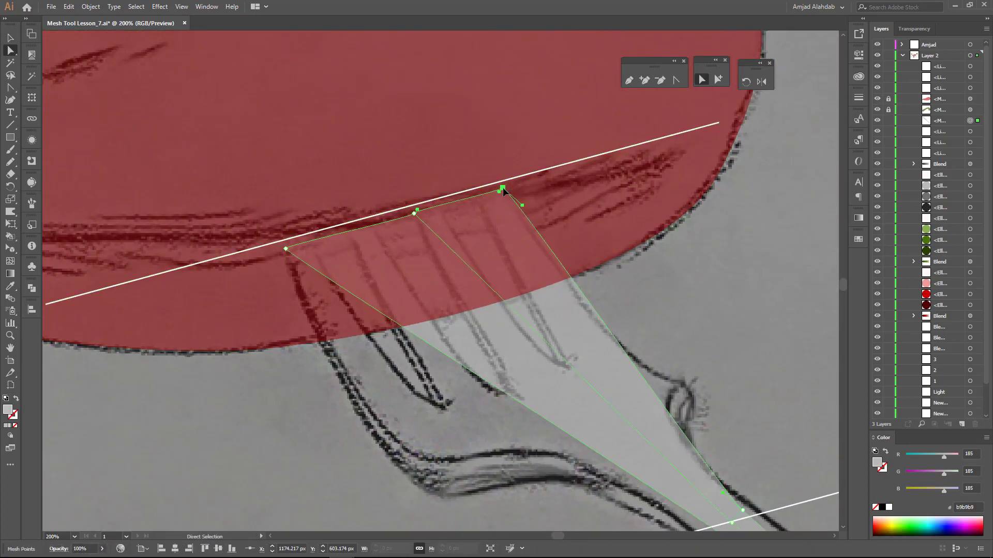
pyautogui.moveTo(286, 249); pyautogui.dragTo(281, 250)
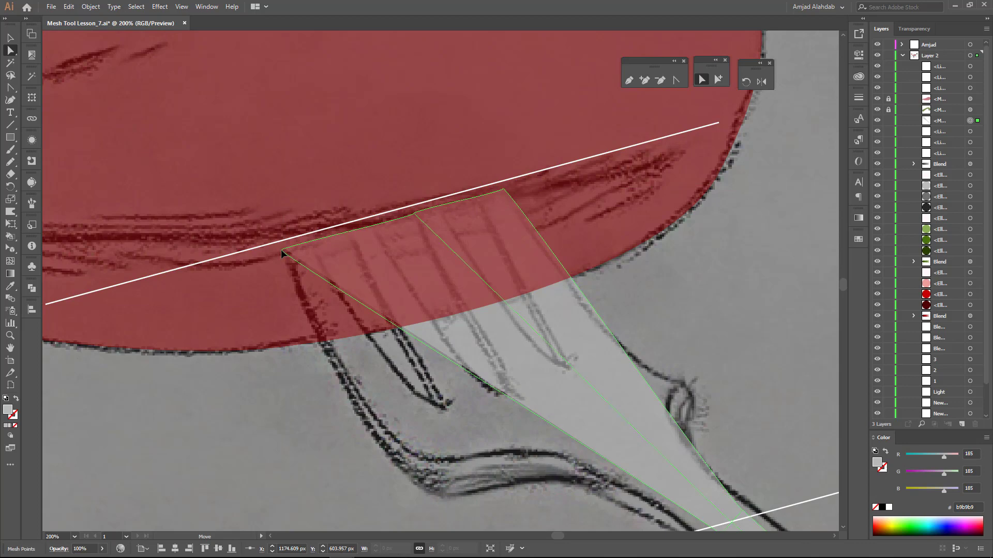
pyautogui.click(399, 218)
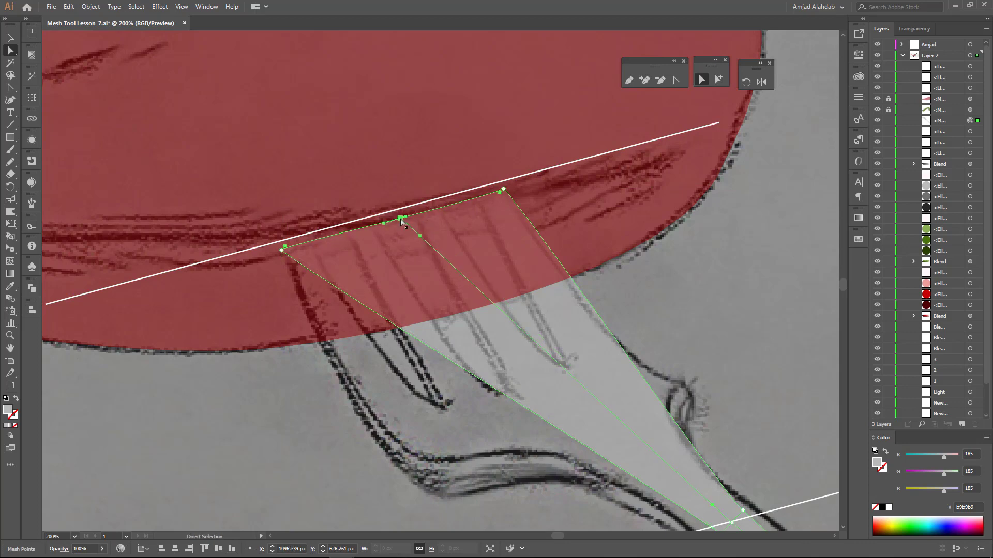
pyautogui.scroll(-5, 603, 350)
pyautogui.hscroll(4, 603, 350)
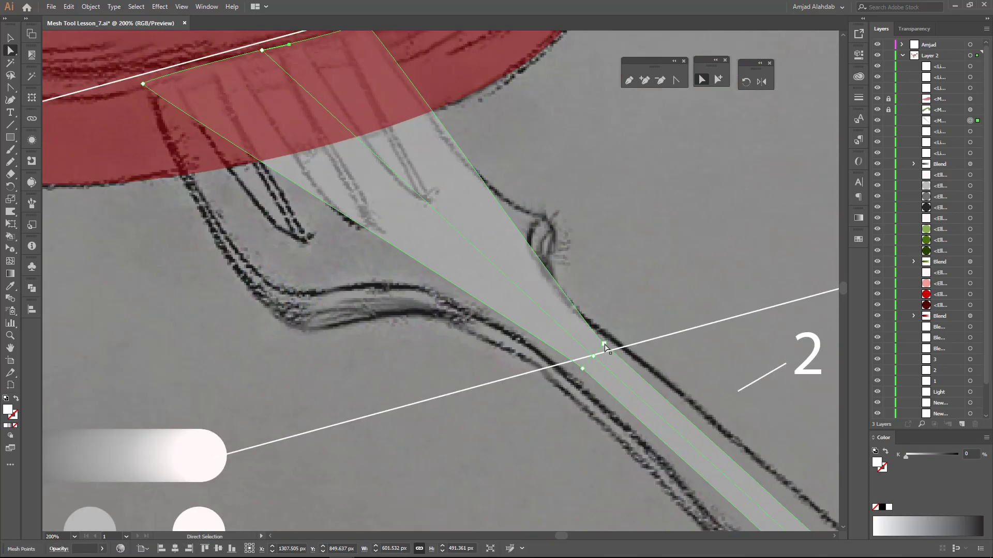
pyautogui.click(549, 369)
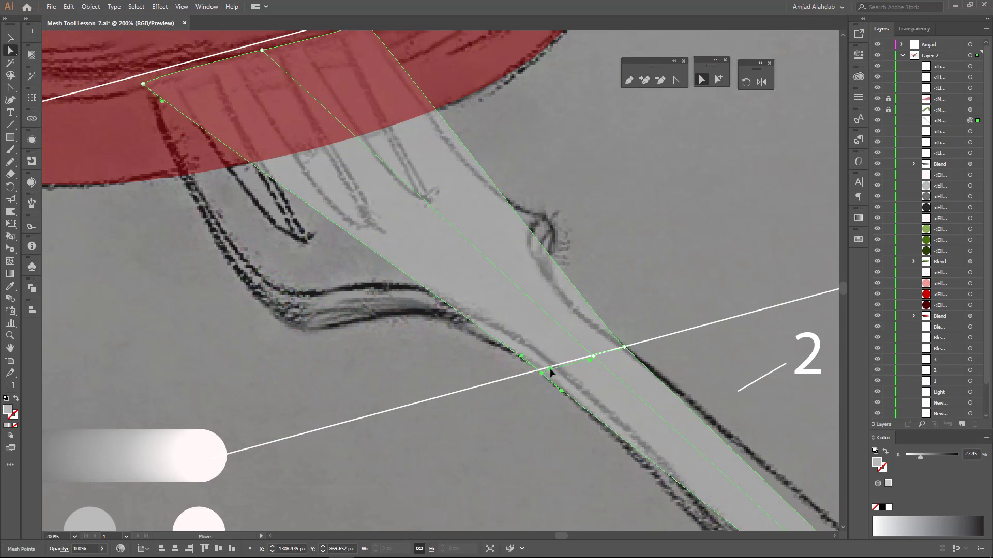
pyautogui.click(591, 361)
# - Lock the white guide line and try a bottom mesh point move, then undo it
pyautogui.moveTo(888, 67); pyautogui.dragTo(889, 88)
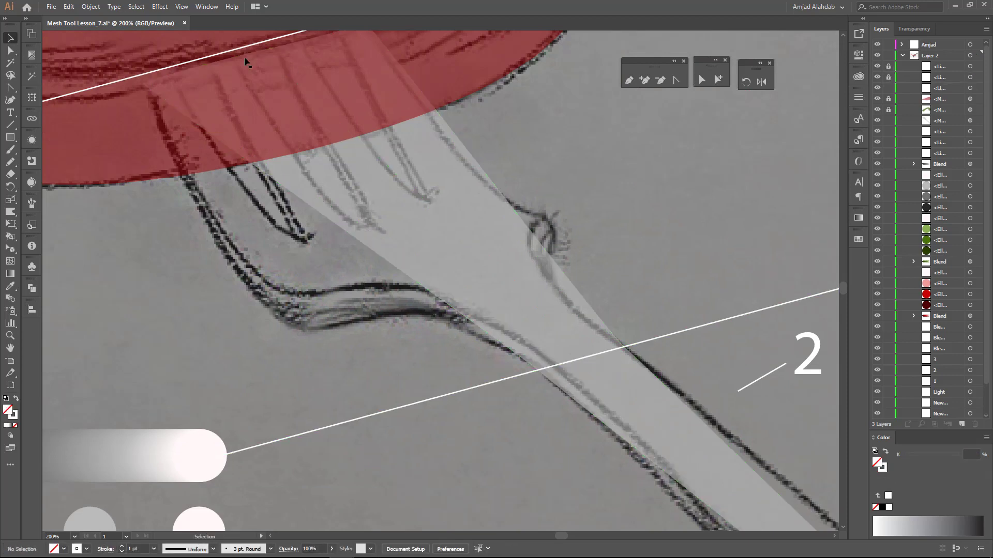
pyautogui.click(622, 352)
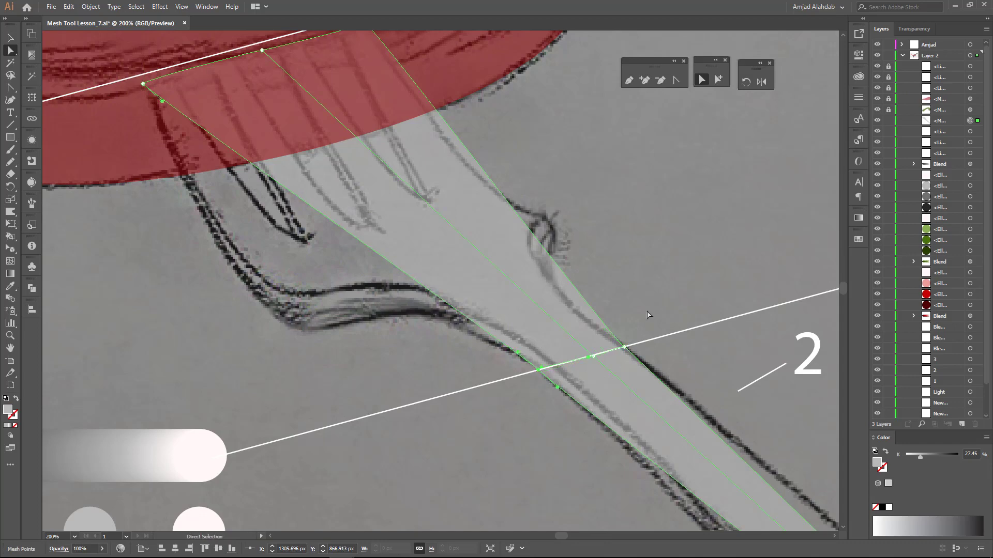
pyautogui.moveTo(648, 314); pyautogui.dragTo(332, 51)
pyautogui.click(610, 396)
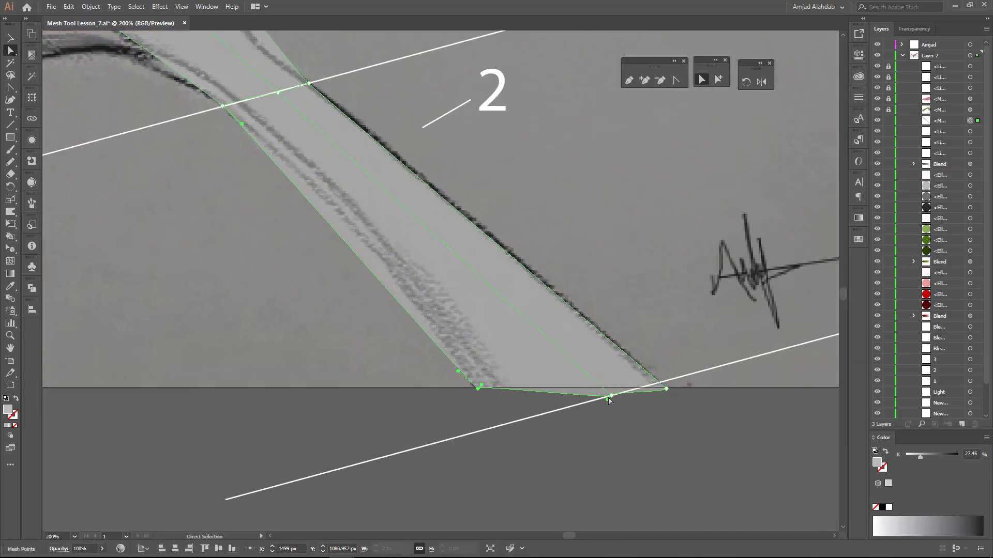
pyautogui.moveTo(610, 397); pyautogui.dragTo(658, 389)
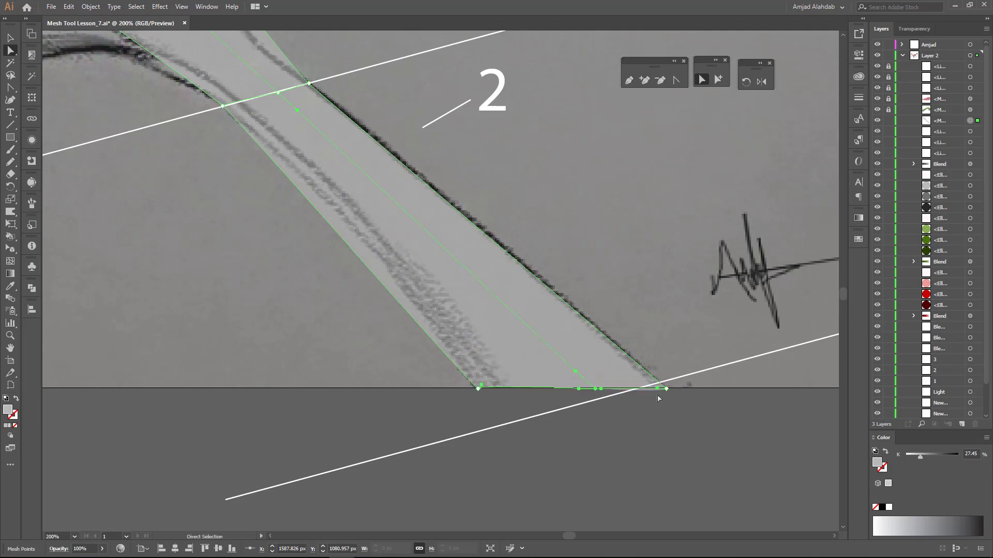
pyautogui.hotkey('ctrl', 'z')
# - Curve the fork mesh's bottom corner and left edge to follow the sketched handle
pyautogui.scroll(1, 588, 387)
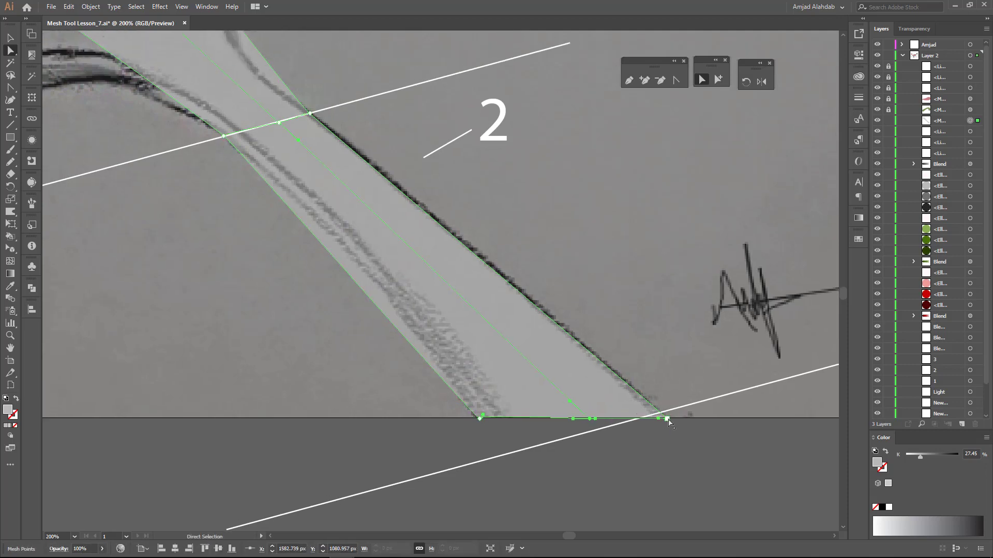
pyautogui.click(666, 417)
pyautogui.scroll(4, 416, 256)
pyautogui.hscroll(-3, 416, 256)
pyautogui.moveTo(420, 249); pyautogui.dragTo(449, 265)
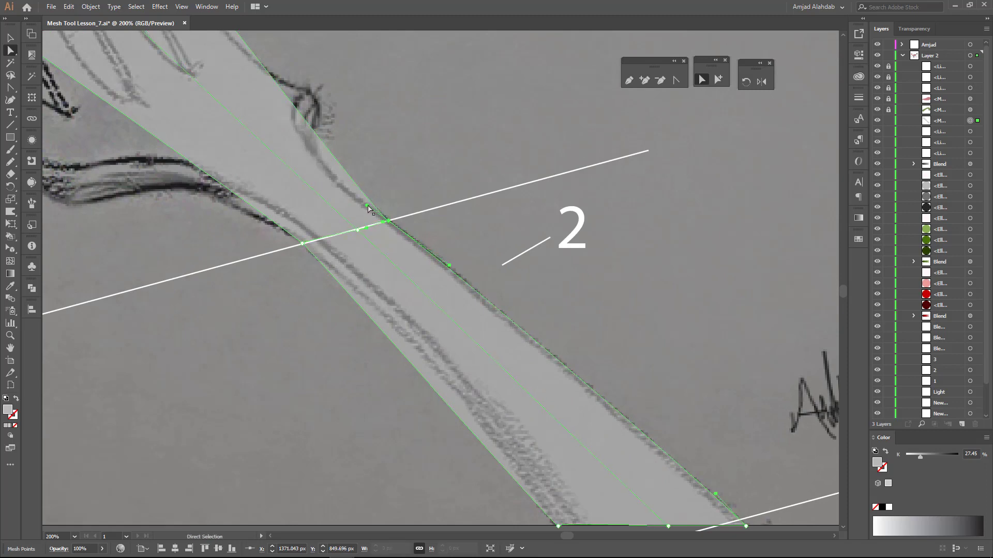
pyautogui.moveTo(365, 203); pyautogui.dragTo(392, 283)
pyautogui.click(392, 284)
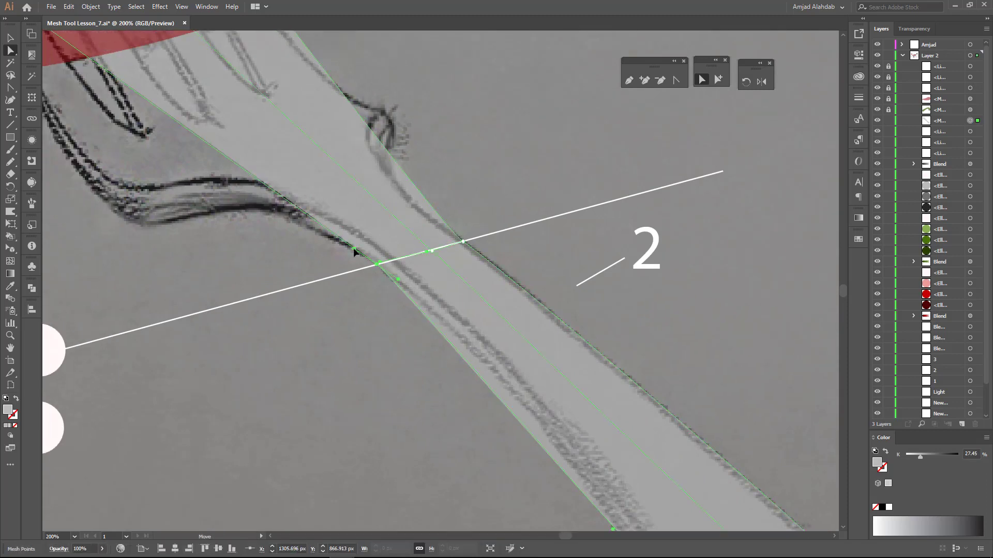
pyautogui.scroll(-4, 543, 429)
pyautogui.hscroll(2, 543, 429)
pyautogui.moveTo(543, 428); pyautogui.dragTo(540, 408)
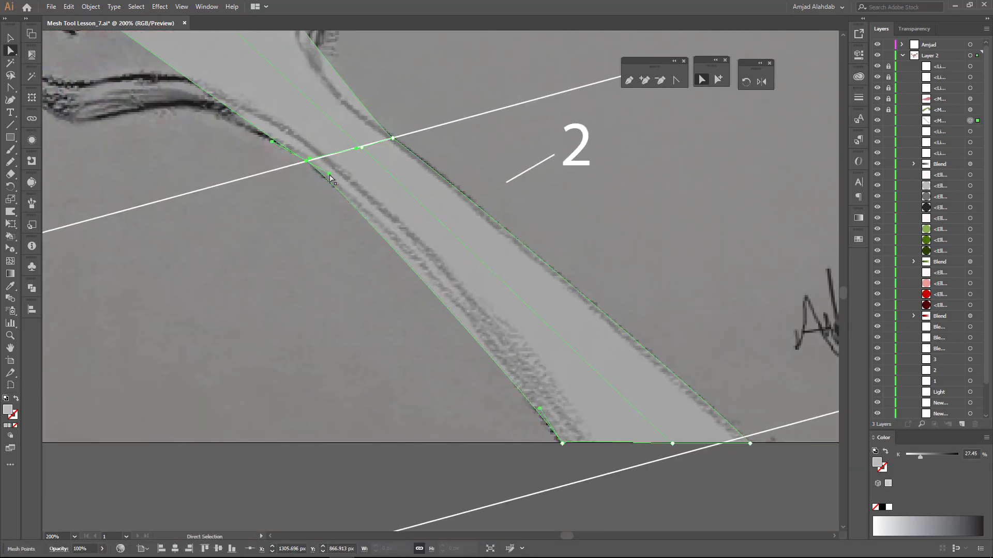
pyautogui.moveTo(379, 206); pyautogui.dragTo(362, 195)
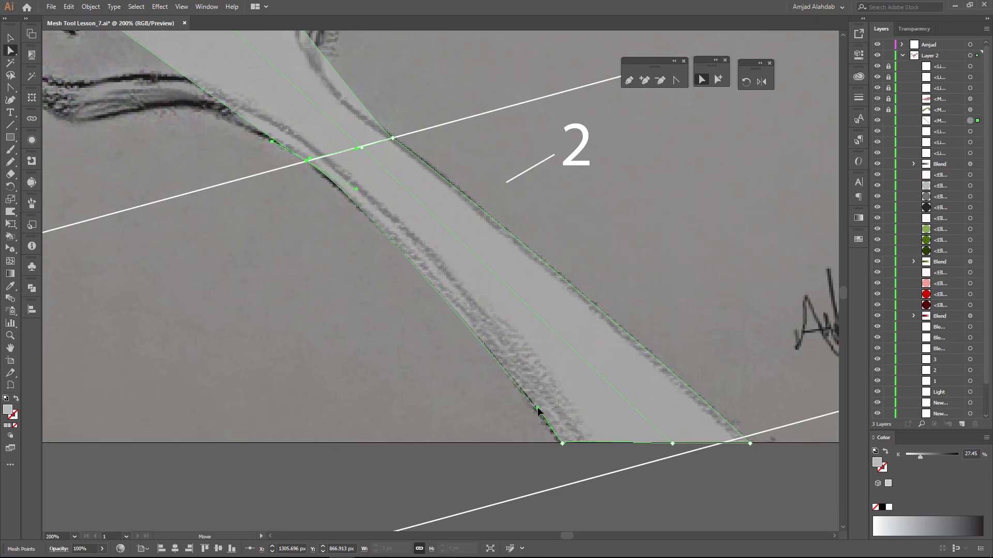
pyautogui.click(438, 389)
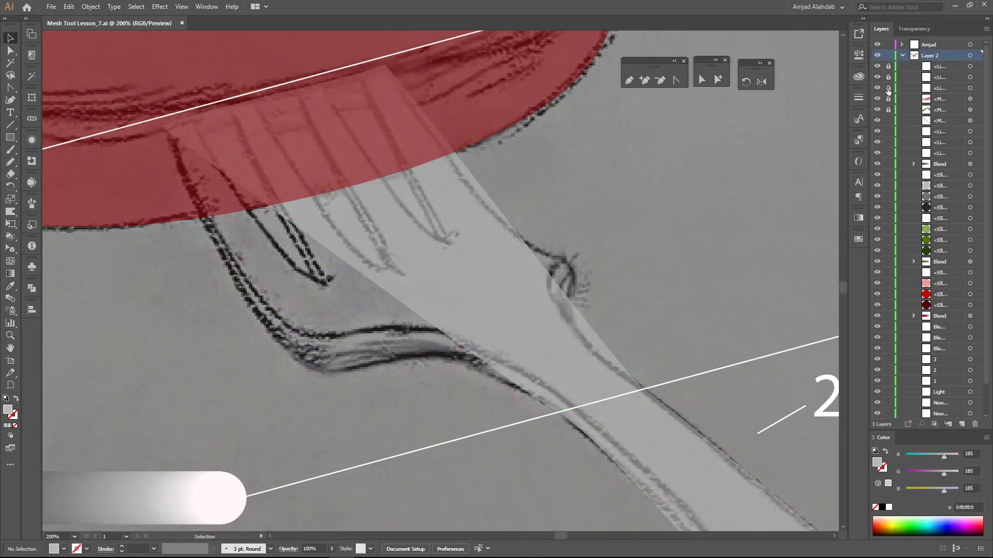
# - Duplicate the white guide line across the fork neck
pyautogui.press('a')
pyautogui.click(765, 274)
pyautogui.hotkey('ctrl', '-')
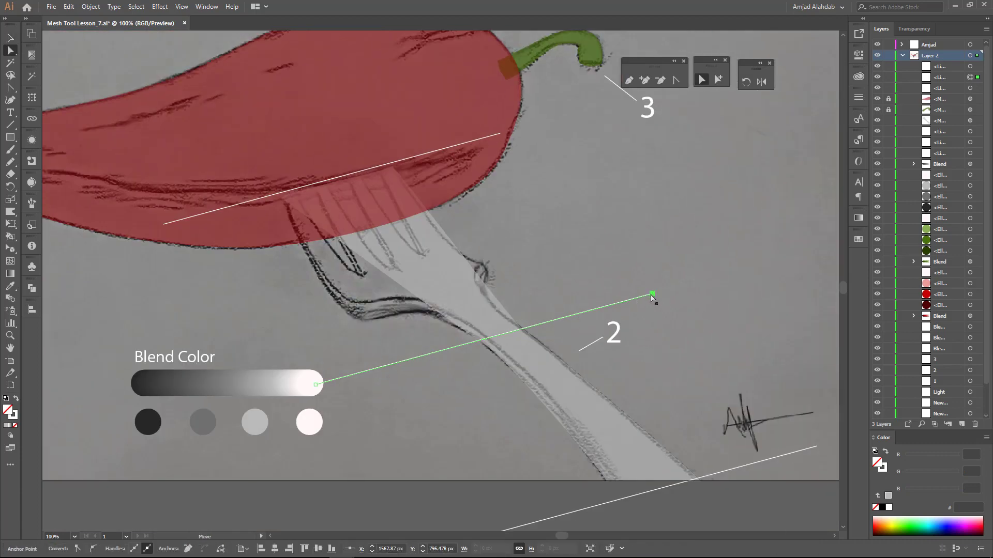
pyautogui.moveTo(459, 348); pyautogui.dragTo(443, 248)
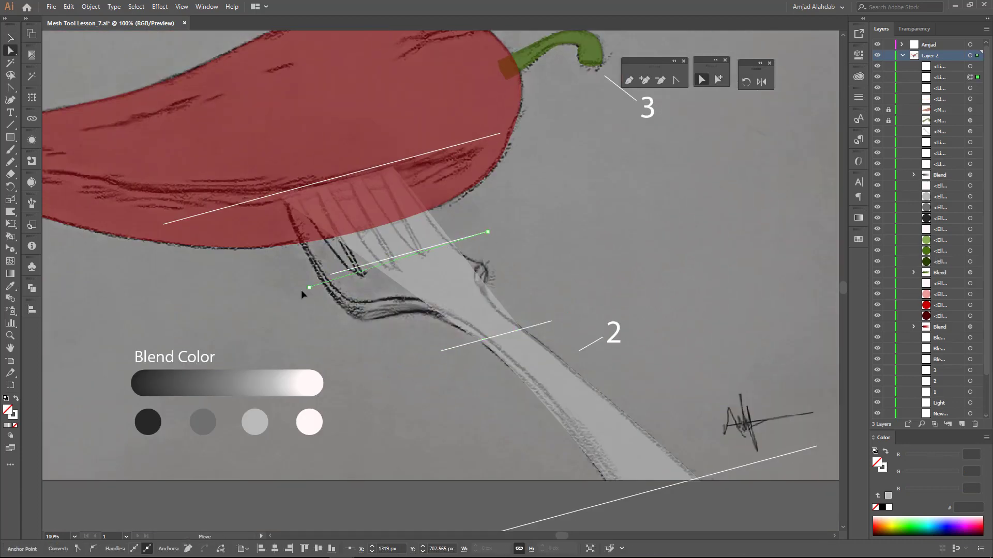
# - Lock the sketch layers, leaving only the fork mesh editable, and zoom in on the fork head
pyautogui.hotkey('ctrl', 'shift', 'a')
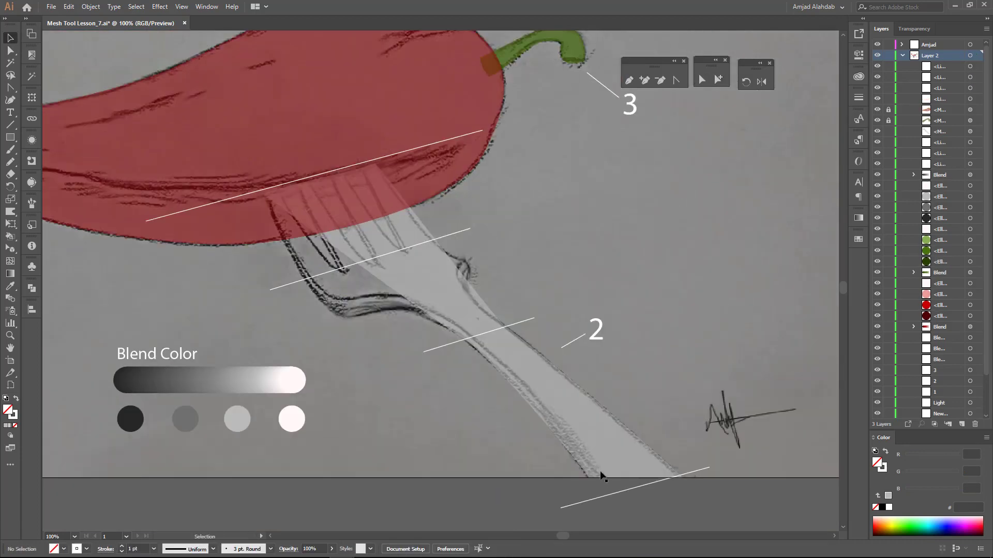
pyautogui.hotkey('ctrl', '+')
pyautogui.moveTo(887, 101); pyautogui.dragTo(888, 66)
pyautogui.click(472, 251)
pyautogui.press('a')
pyautogui.hotkey('ctrl', '+')
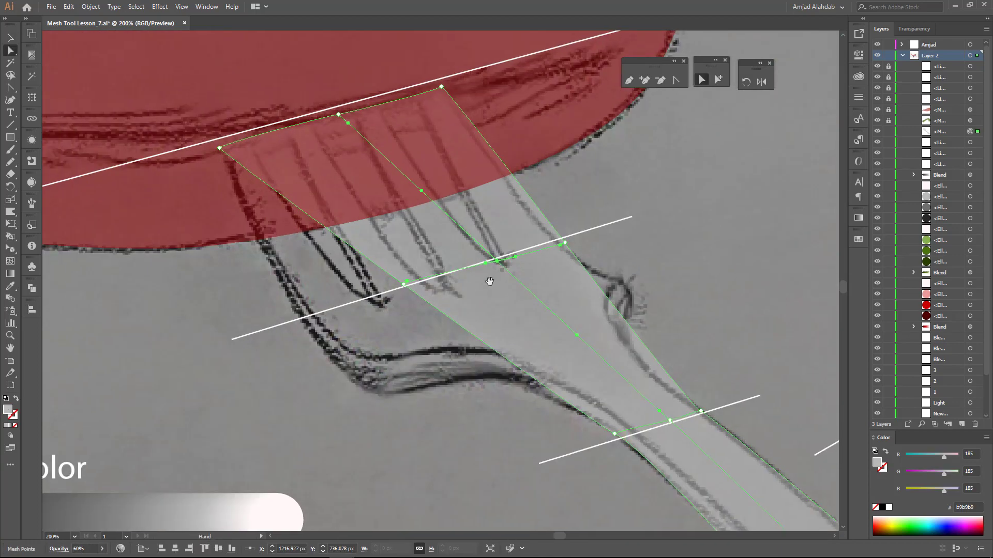
pyautogui.hotkey('ctrl', '+')
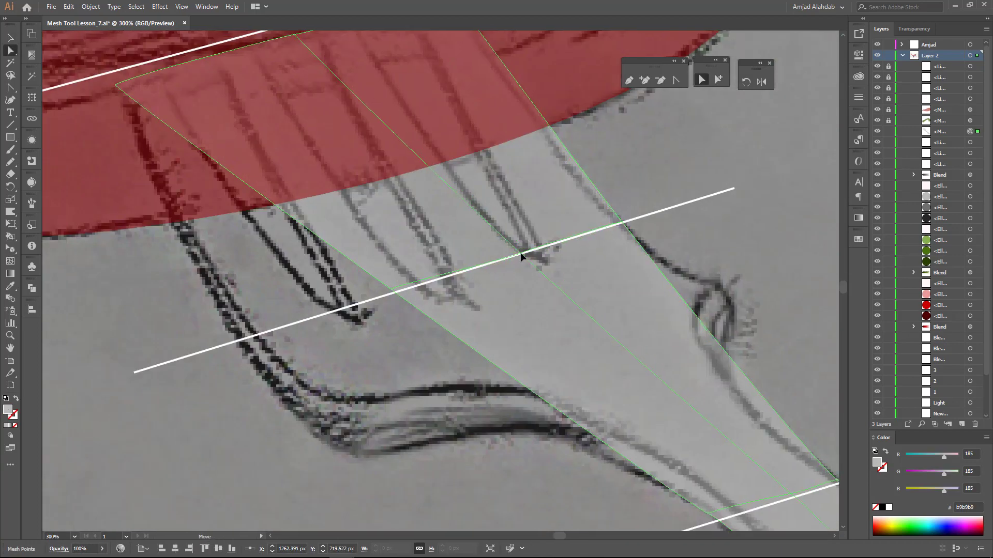
# - Bend the fork mesh grid and right edge to match the sketched fork head outline
pyautogui.moveTo(533, 252); pyautogui.dragTo(453, 274)
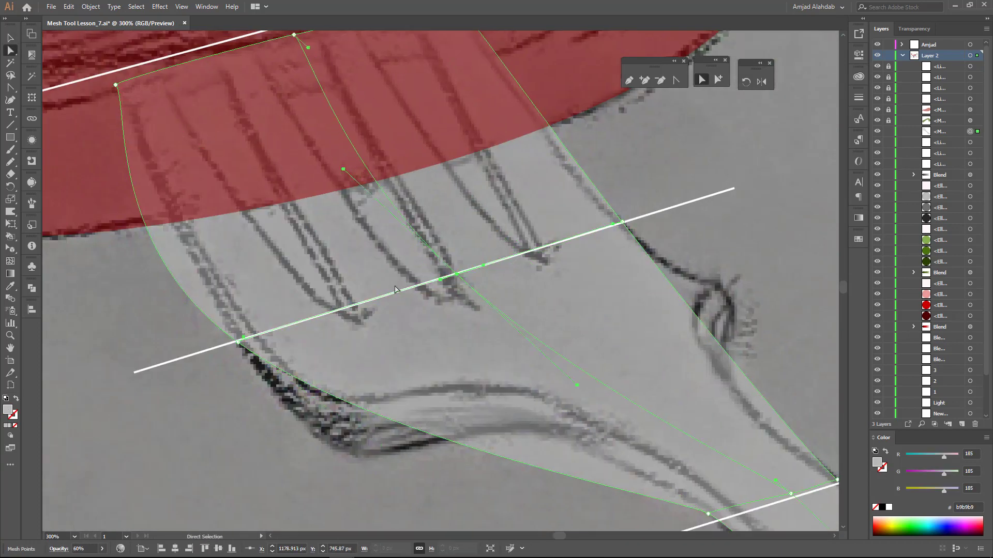
pyautogui.scroll(-5, 475, 281)
pyautogui.hscroll(5, 475, 282)
pyautogui.click(641, 369)
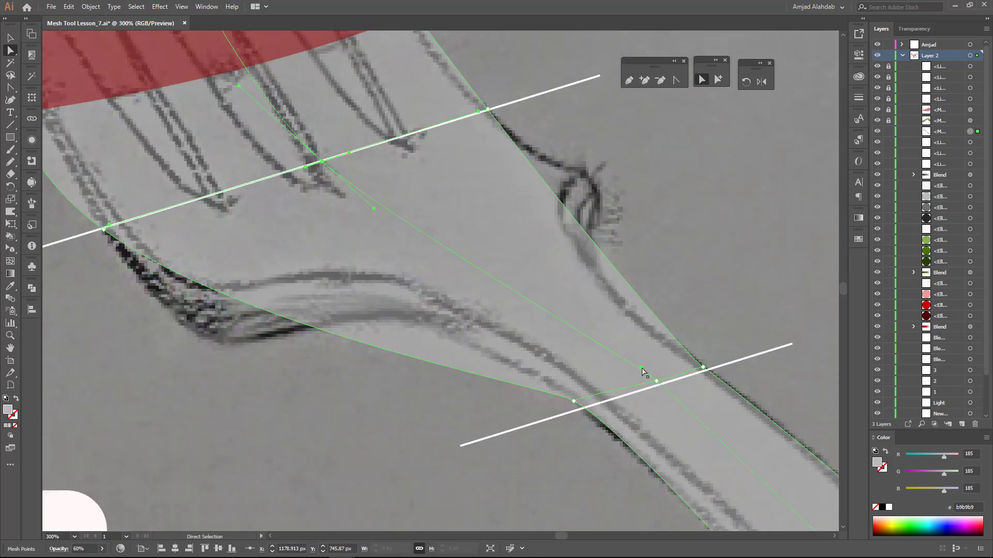
pyautogui.scroll(5, 379, 234)
pyautogui.hscroll(-10, 379, 233)
pyautogui.moveTo(249, 208); pyautogui.dragTo(296, 278)
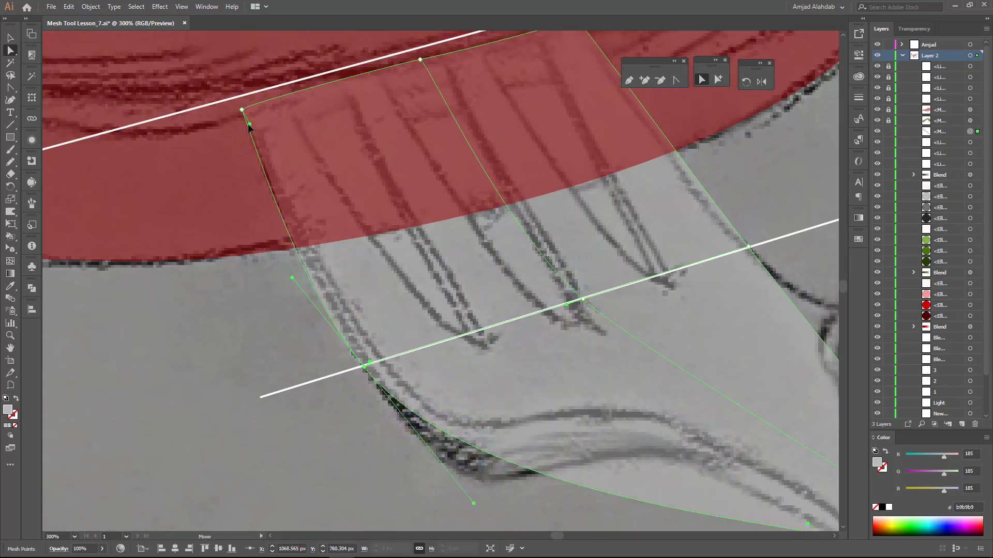
pyautogui.scroll(-5, 296, 281)
pyautogui.hscroll(5, 297, 280)
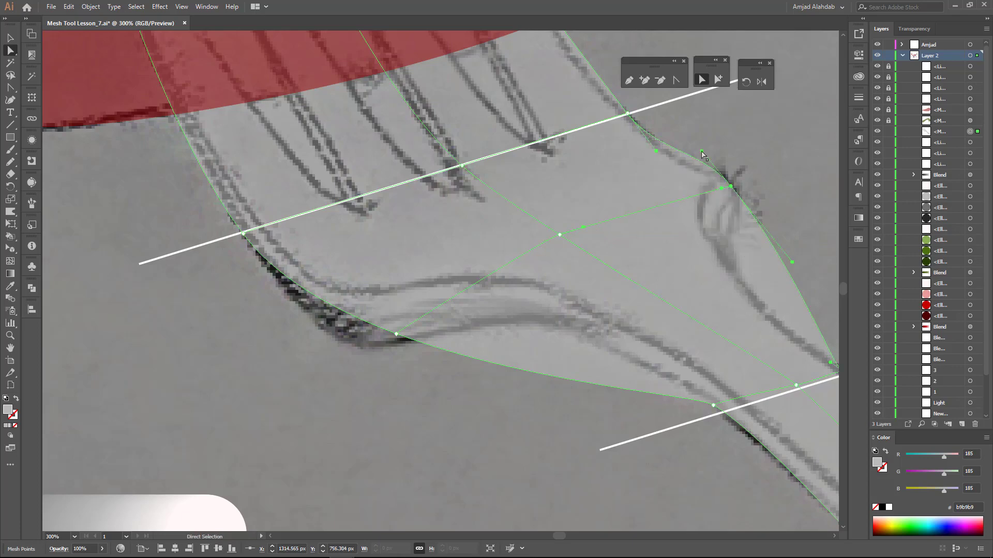
pyautogui.moveTo(745, 204); pyautogui.dragTo(797, 259)
# - Curve the fork mesh's bottom edge and lower-left handle along the sketched neck
pyautogui.scroll(5, 672, 168)
pyautogui.hscroll(1, 672, 168)
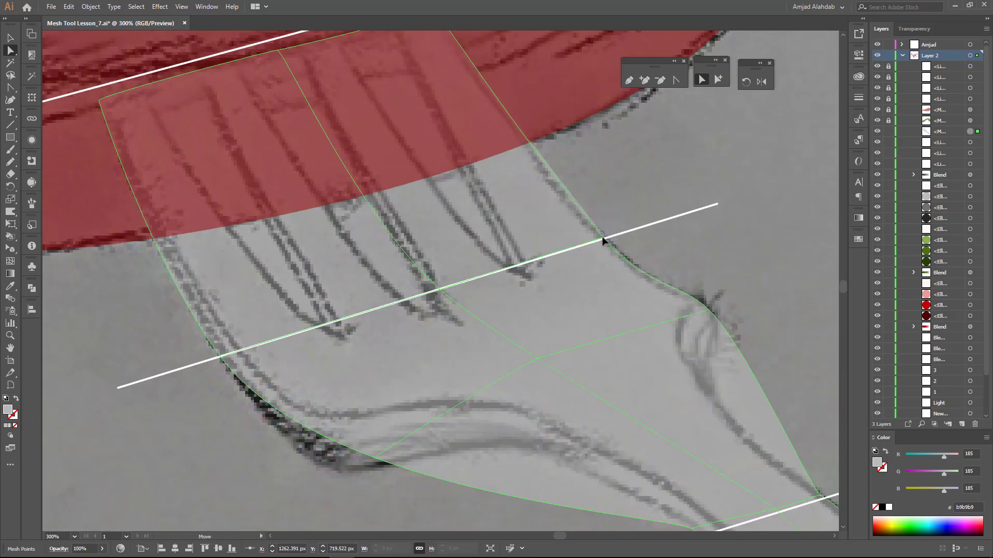
pyautogui.scroll(-2, 492, 132)
pyautogui.scroll(-2, 331, 300)
pyautogui.hscroll(-3, 331, 300)
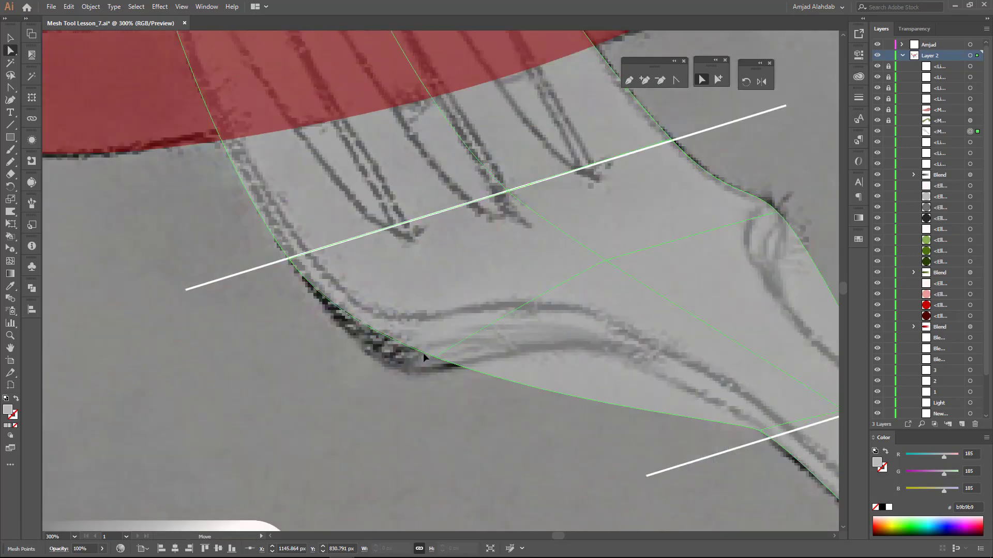
pyautogui.moveTo(331, 310); pyautogui.dragTo(323, 342)
pyautogui.hscroll(3, 323, 342)
pyautogui.moveTo(247, 363); pyautogui.dragTo(274, 373)
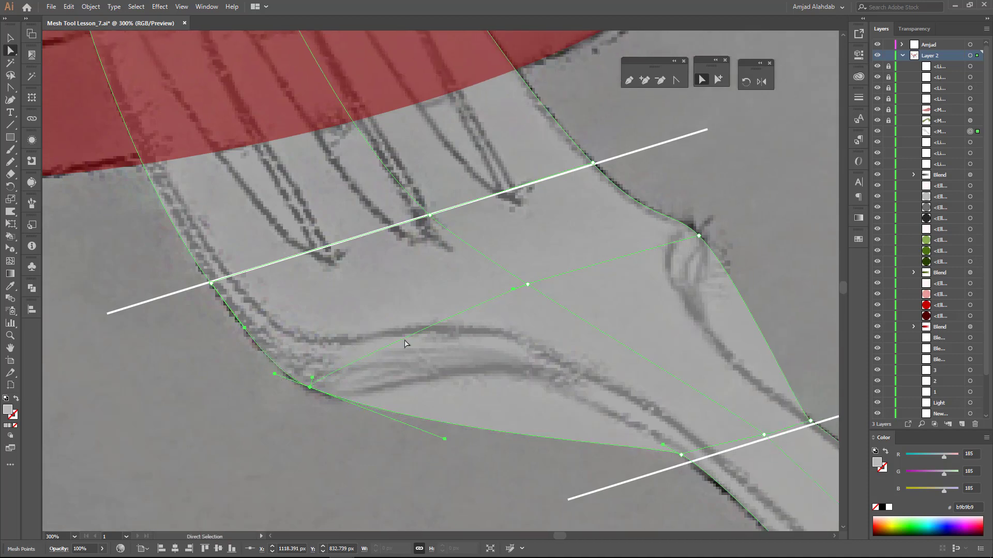
# - Add a mesh point on the bottom edge and pull the right-edge point into the neck bulge
pyautogui.press('u')
pyautogui.moveTo(518, 437); pyautogui.dragTo(505, 372)
pyautogui.hscroll(3, 505, 372)
pyautogui.scroll(-1, 505, 372)
pyautogui.press('a')
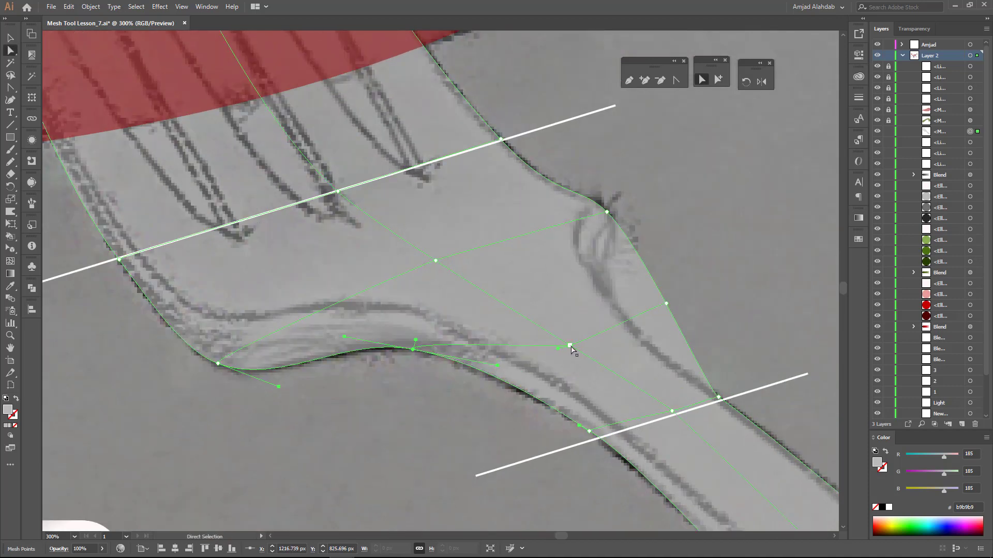
pyautogui.moveTo(666, 307); pyautogui.dragTo(620, 305)
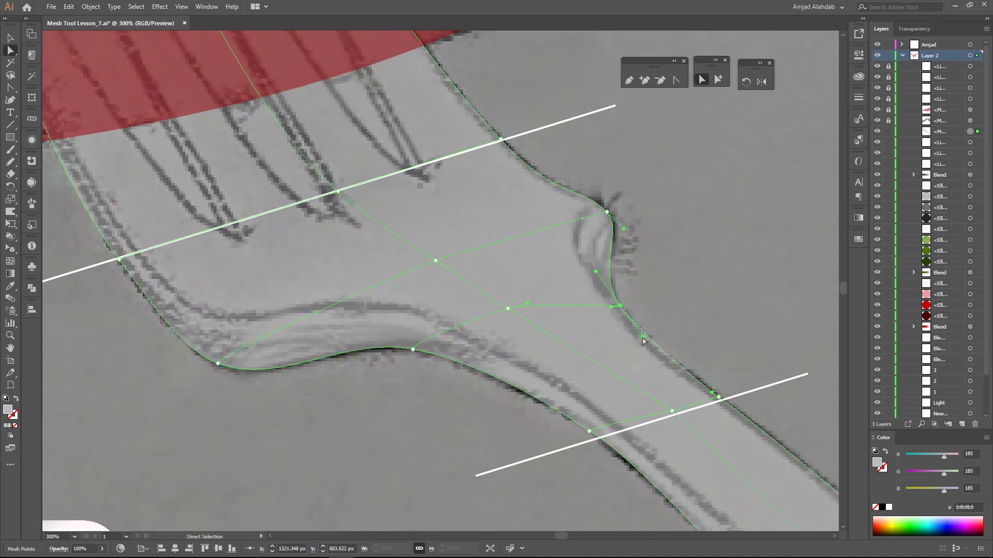
pyautogui.scroll(1, 583, 289)
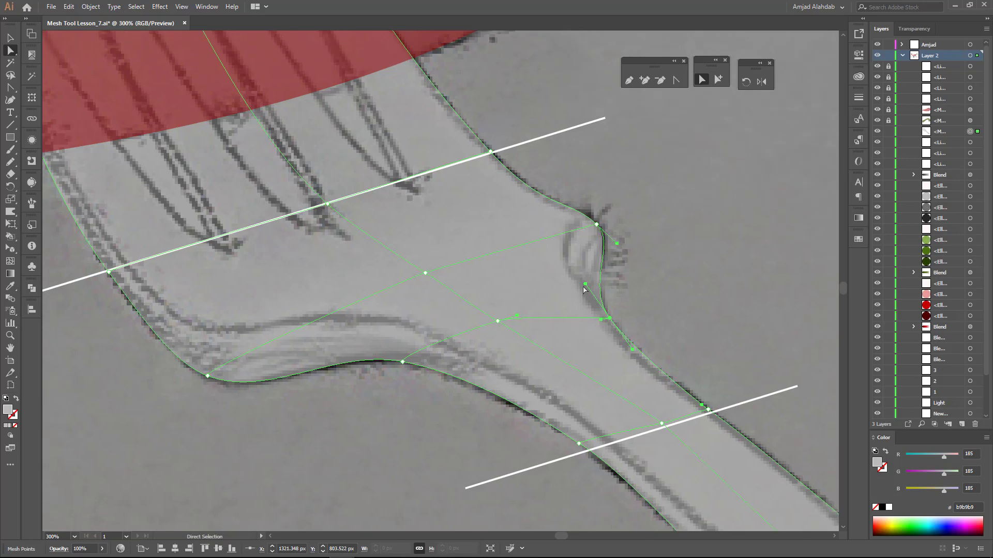
pyautogui.click(603, 309)
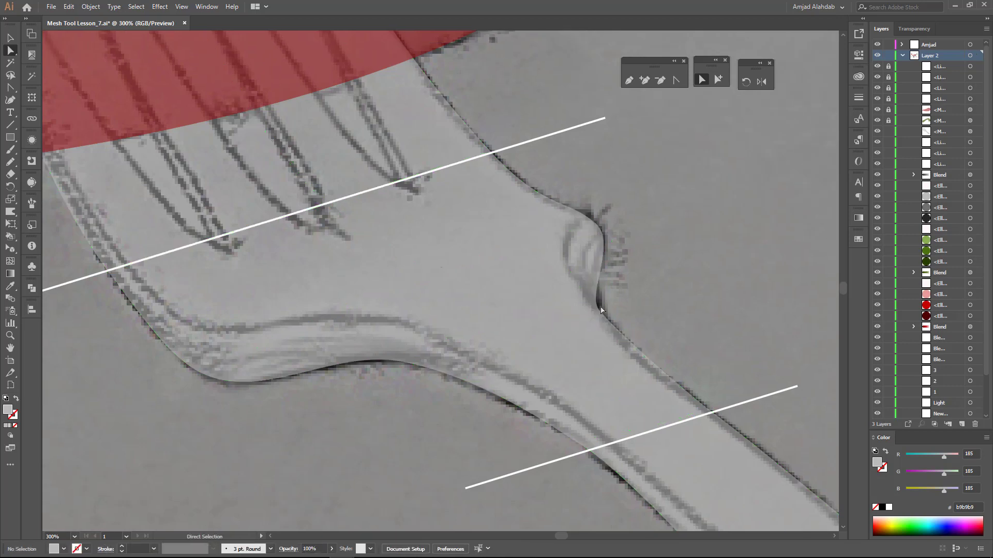
pyautogui.click(604, 238)
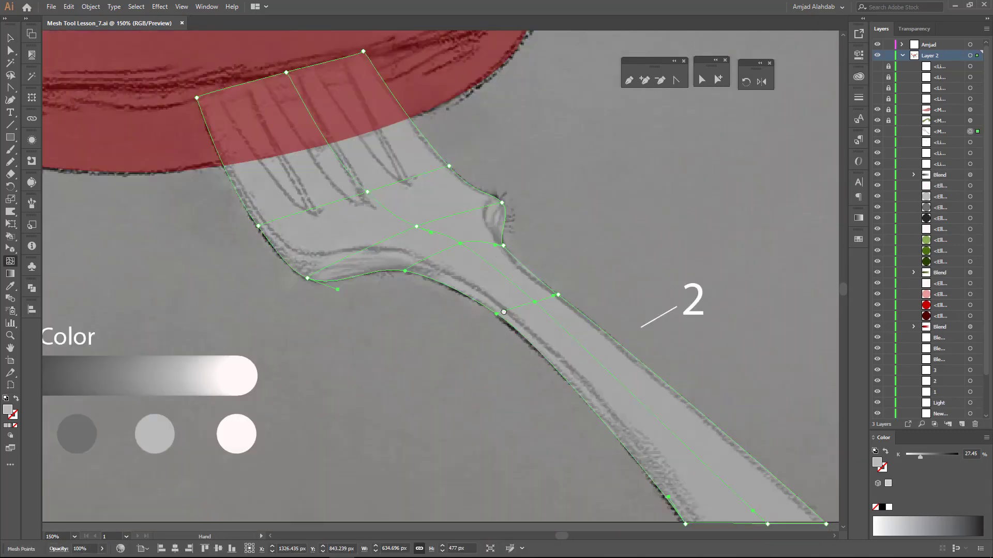
# - Curve the fork mesh lines at the lower-left of the fork neck
pyautogui.hotkey('ctrl', '=')
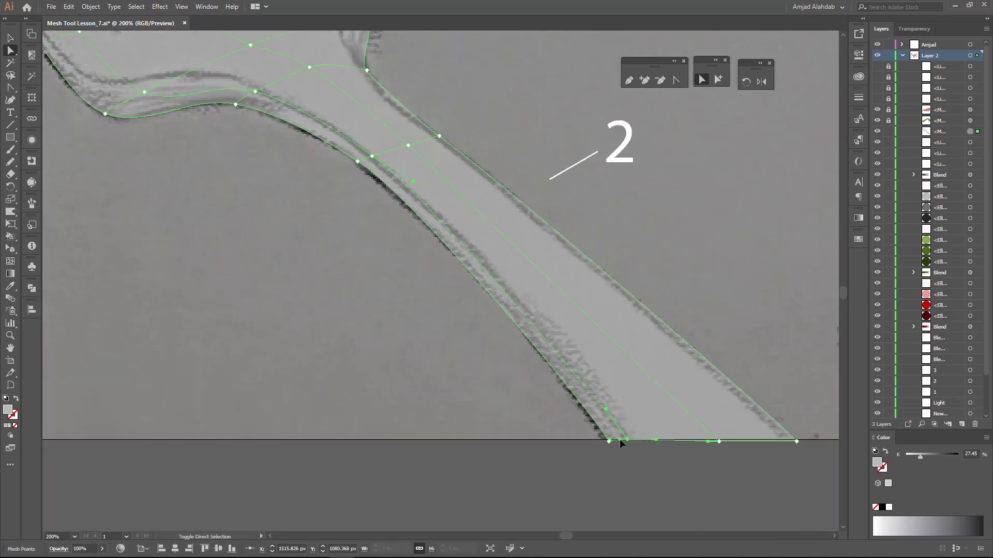
pyautogui.click(414, 184)
pyautogui.moveTo(260, 95); pyautogui.dragTo(480, 346)
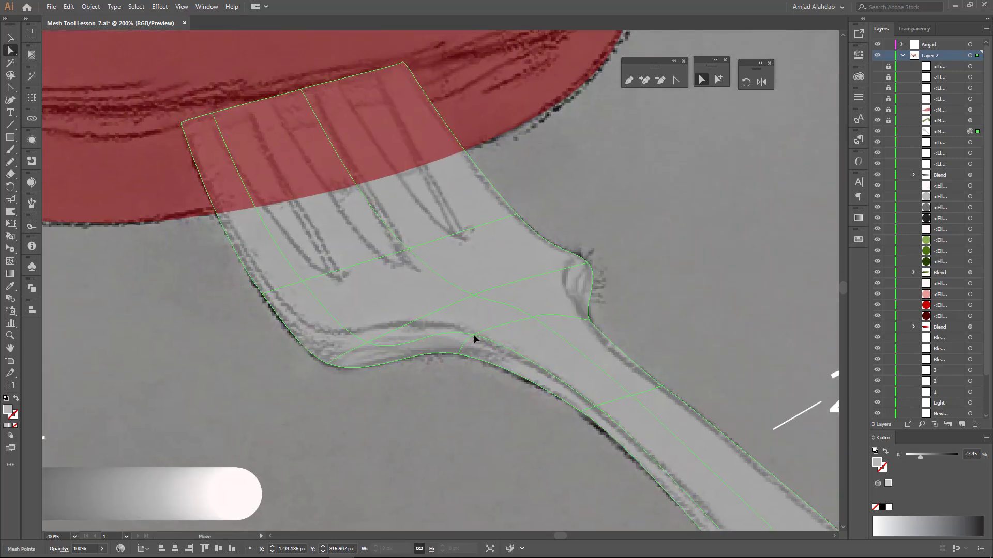
pyautogui.click(532, 317)
pyautogui.moveTo(493, 307); pyautogui.dragTo(406, 323)
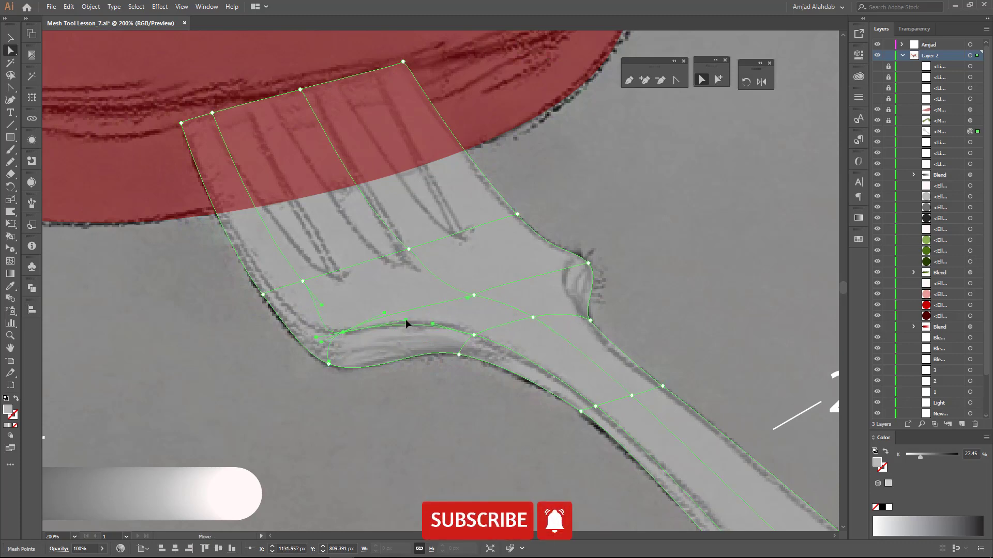
pyautogui.hotkey('ctrl', '+')
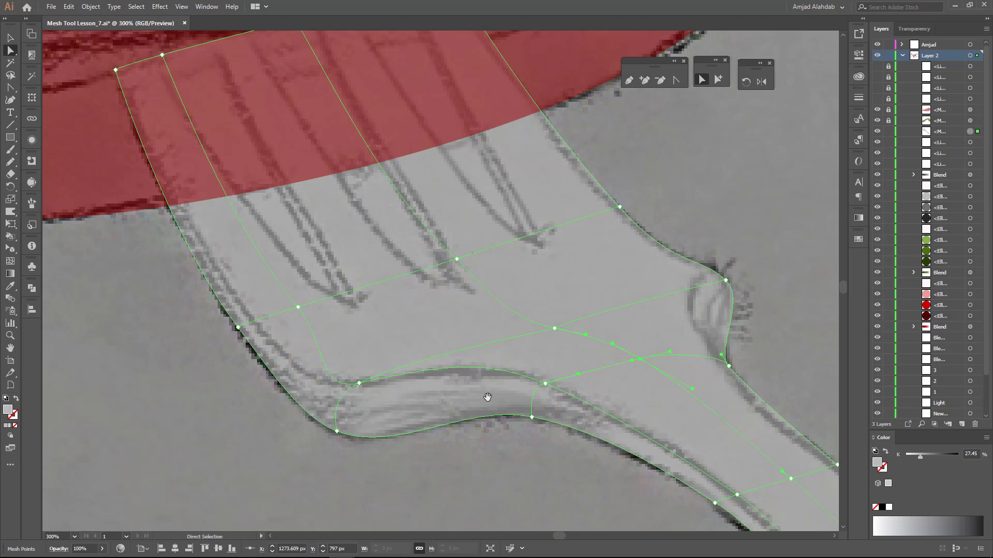
# - Move a lower-curve mesh point onto the sketch and curve the mesh's top edge
pyautogui.moveTo(488, 397); pyautogui.dragTo(511, 386)
pyautogui.click(444, 345)
pyautogui.moveTo(321, 297); pyautogui.dragTo(278, 305)
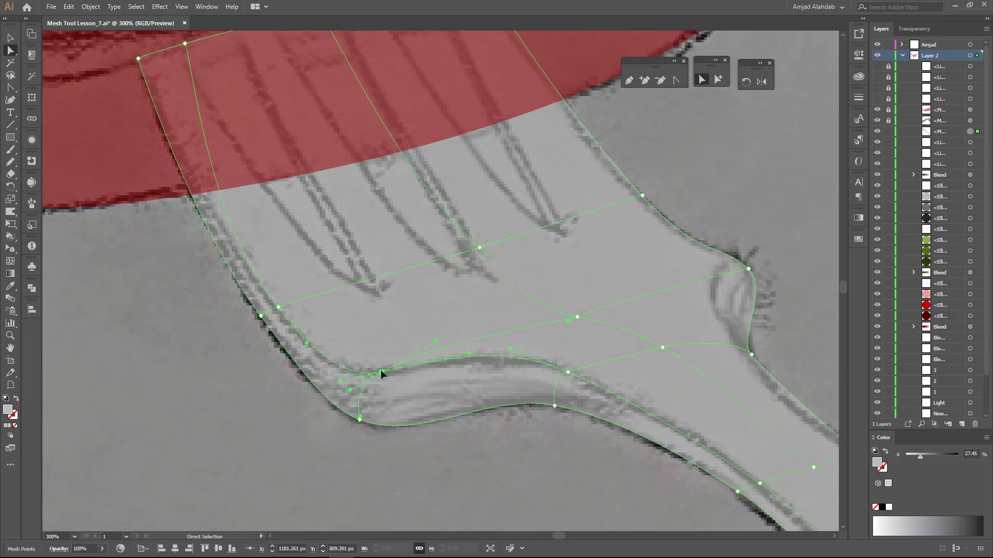
pyautogui.scroll(2, 347, 363)
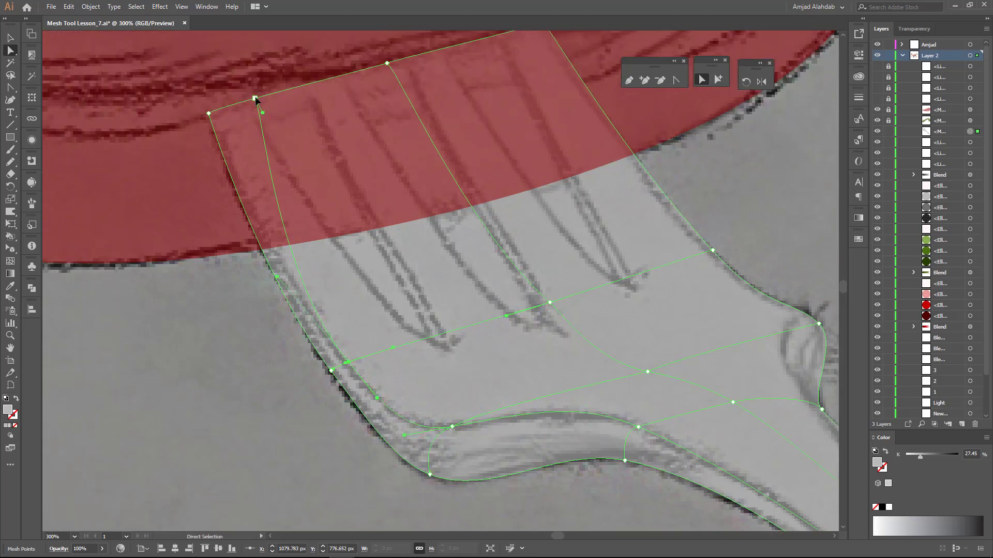
pyautogui.moveTo(256, 99); pyautogui.dragTo(304, 78)
pyautogui.scroll(1, 296, 89)
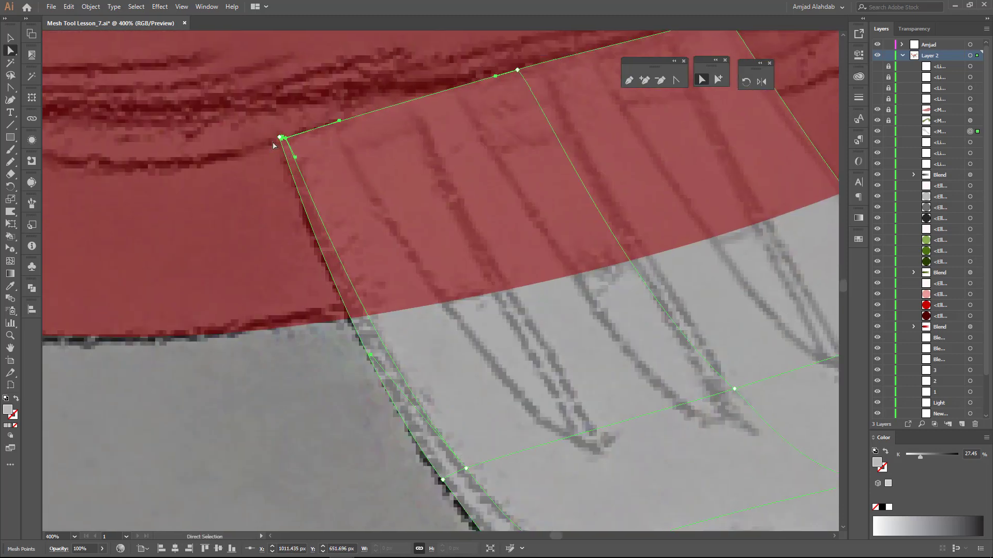
pyautogui.scroll(-3, 285, 145)
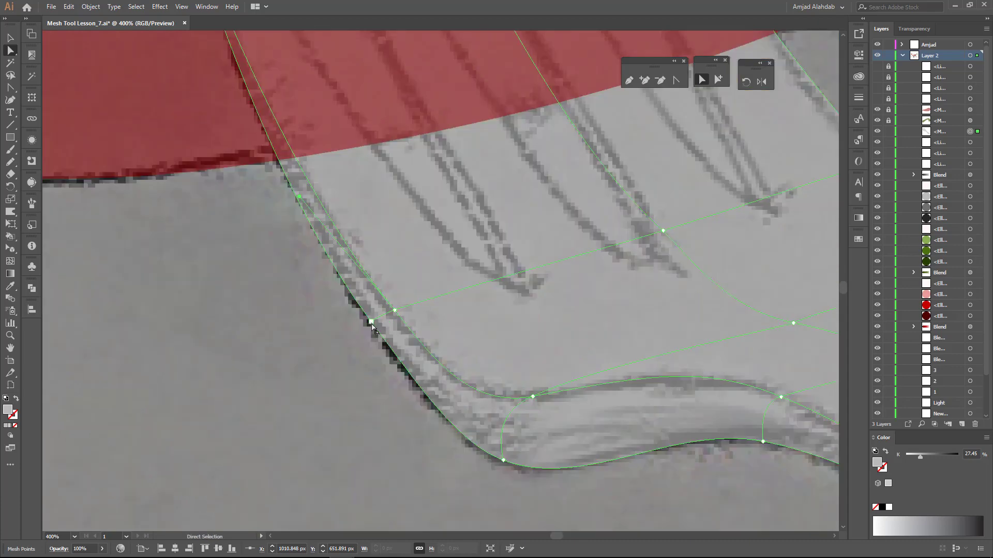
pyautogui.scroll(-2, 304, 203)
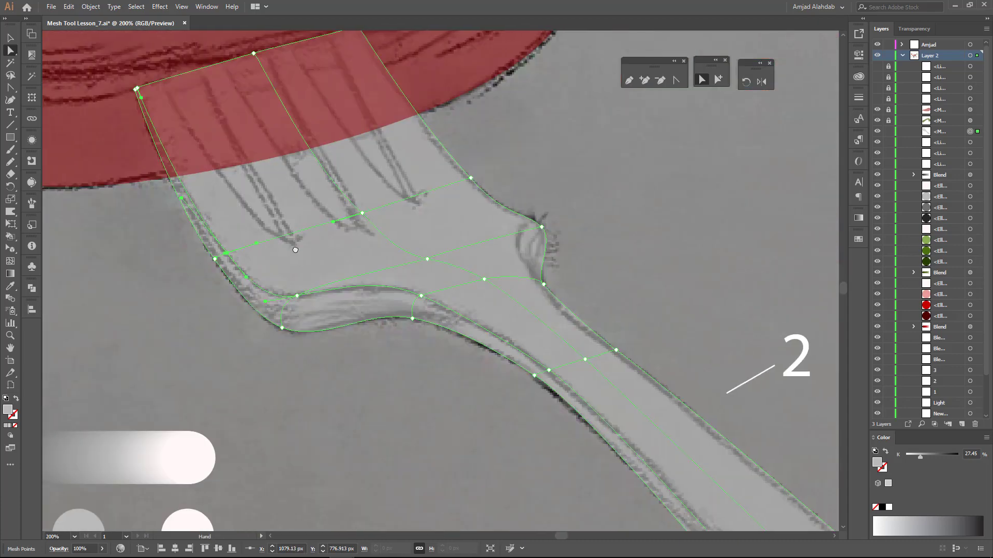
pyautogui.scroll(-4, 465, 305)
pyautogui.hscroll(5, 465, 305)
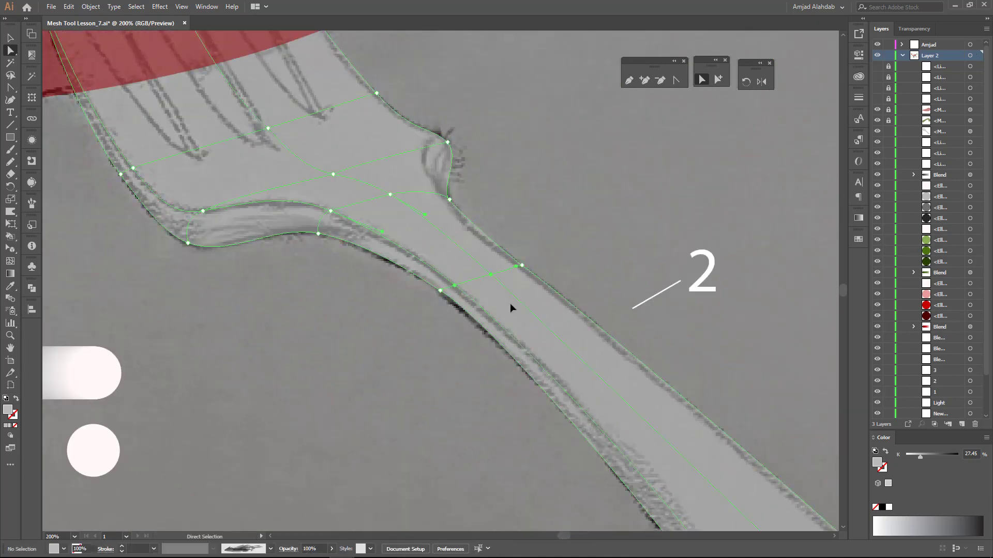
# - Pull a fork mesh point onto the knuckle edge
pyautogui.press('u')
pyautogui.scroll(1, 434, 201)
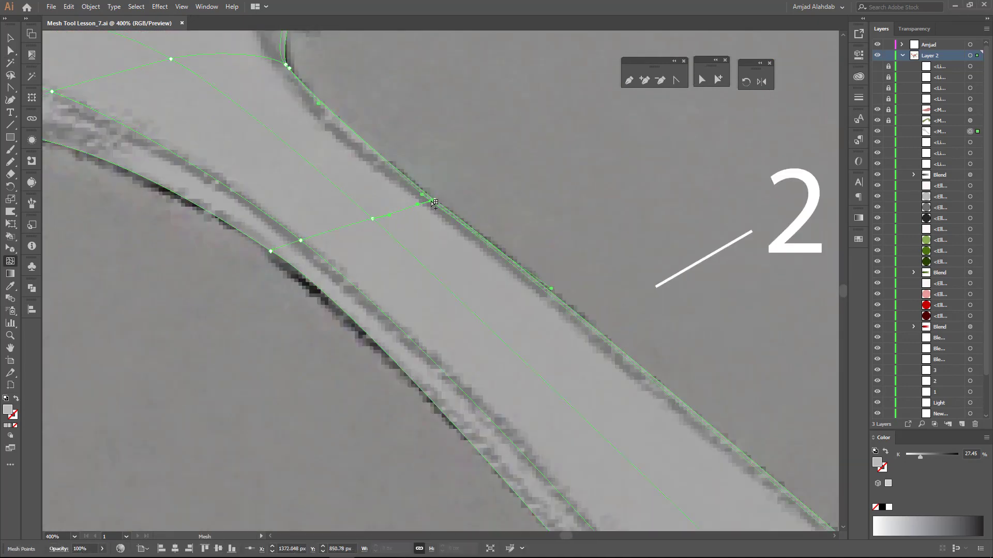
pyautogui.press('a')
pyautogui.scroll(-1, 494, 285)
pyautogui.scroll(1, 493, 285)
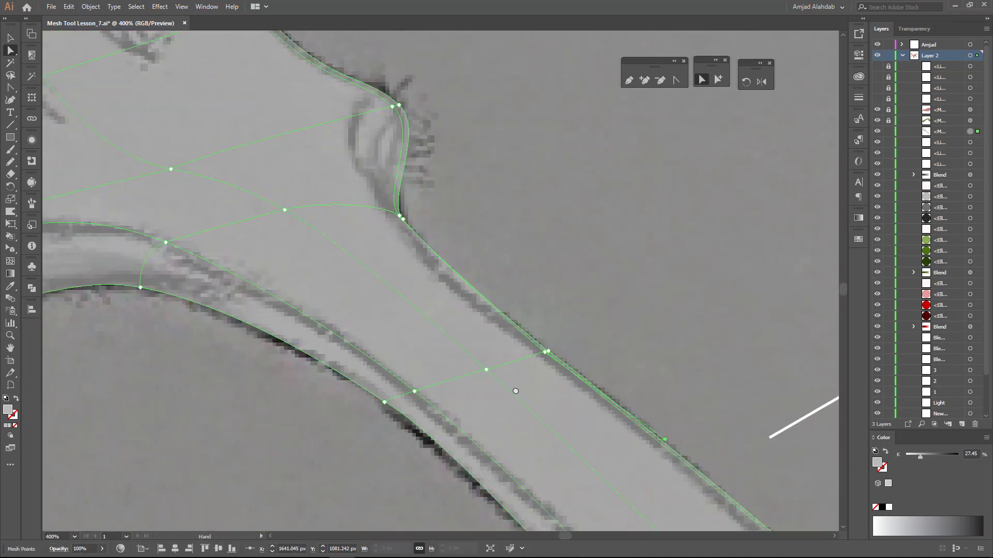
pyautogui.scroll(1, 496, 300)
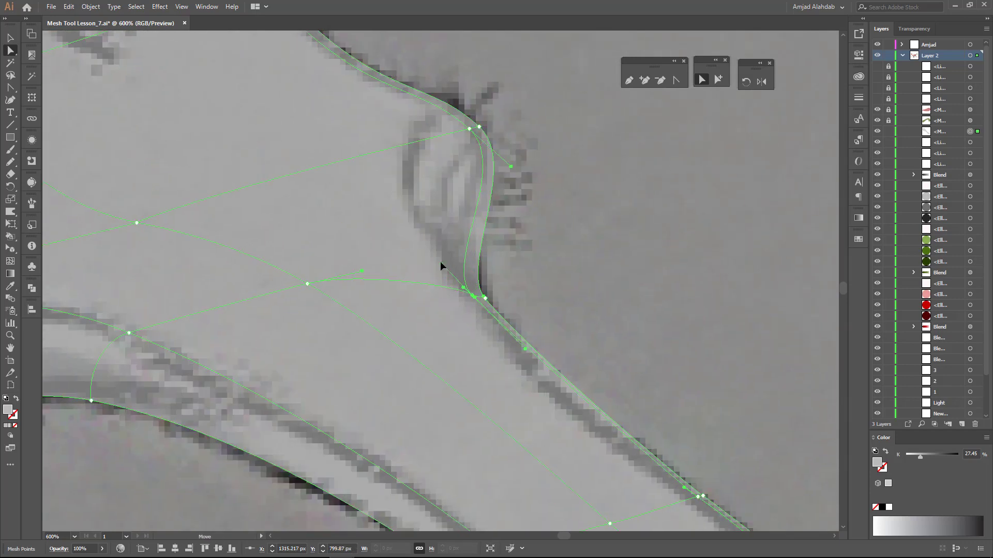
pyautogui.moveTo(468, 129); pyautogui.dragTo(406, 151)
# - Move the view along the fork neck to the knuckle and save the document
pyautogui.click(479, 297)
pyautogui.moveTo(698, 500); pyautogui.dragTo(560, 364)
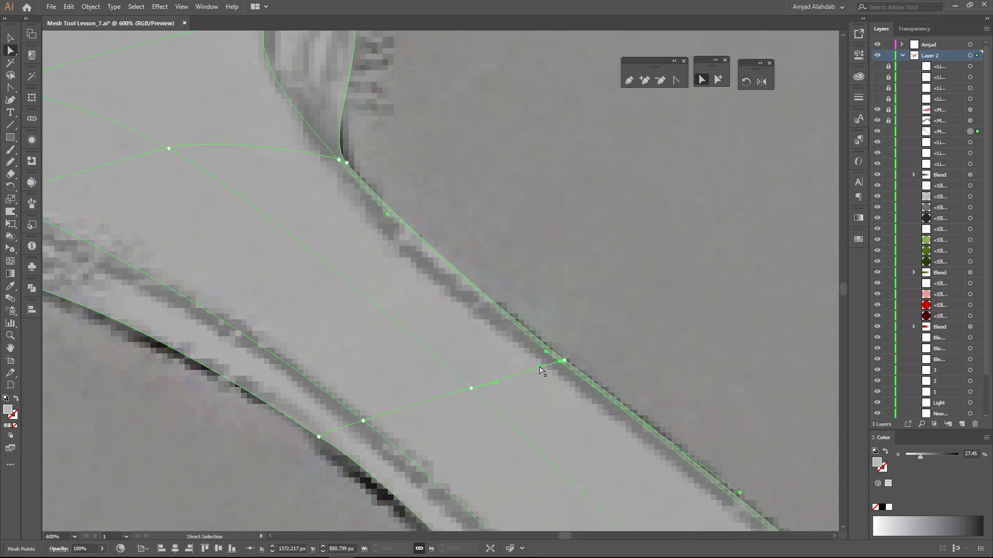
pyautogui.moveTo(536, 263); pyautogui.dragTo(293, 26)
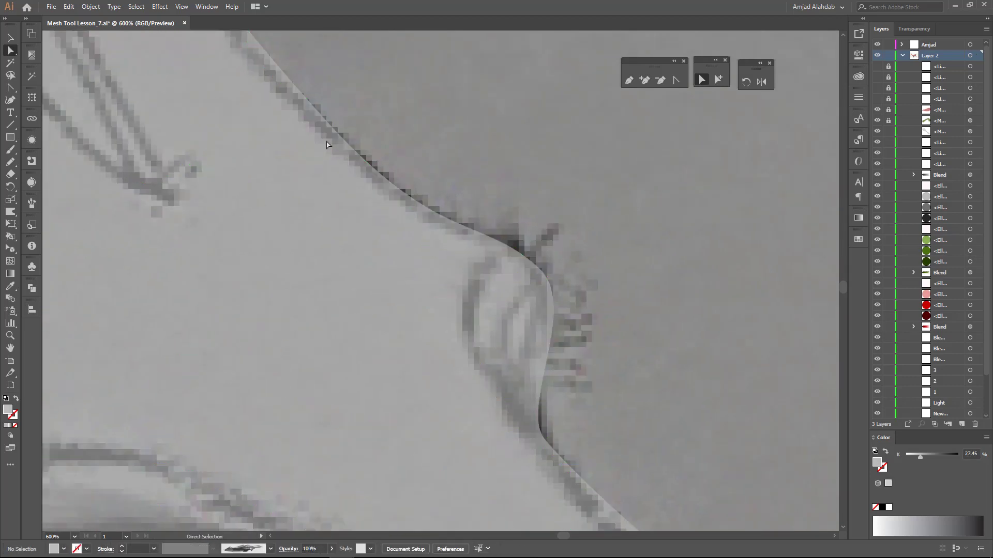
pyautogui.moveTo(322, 123); pyautogui.dragTo(501, 100)
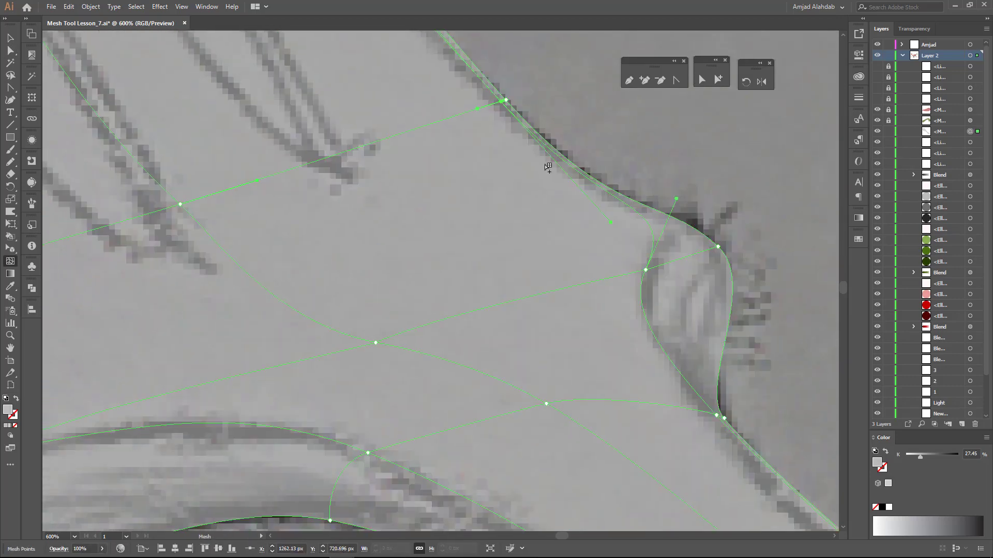
pyautogui.hotkey('ctrl', 's')
# - Bend the knuckle corner point's handle along the knuckle curve
pyautogui.press('u')
pyautogui.press('a')
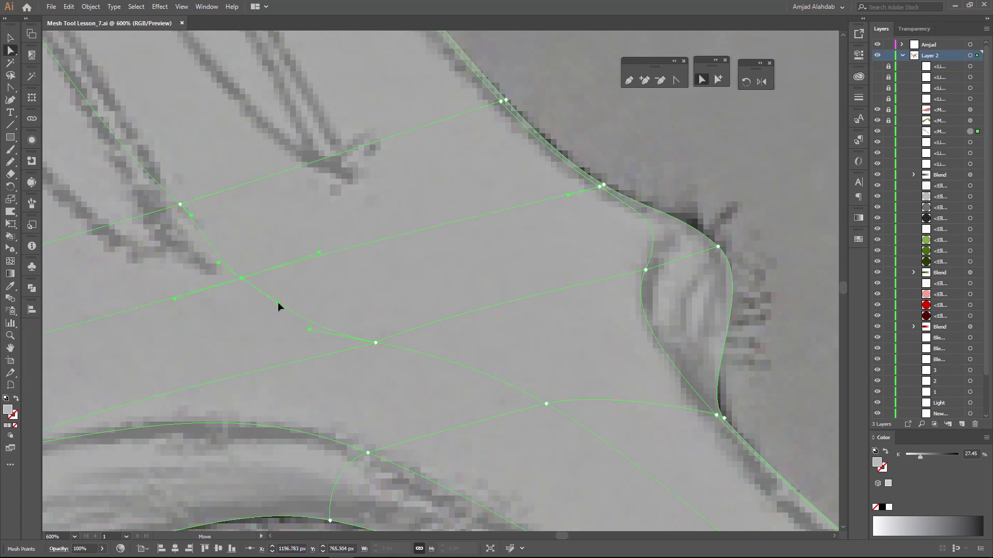
pyautogui.hotkey('ctrl', '+')
pyautogui.click(460, 225)
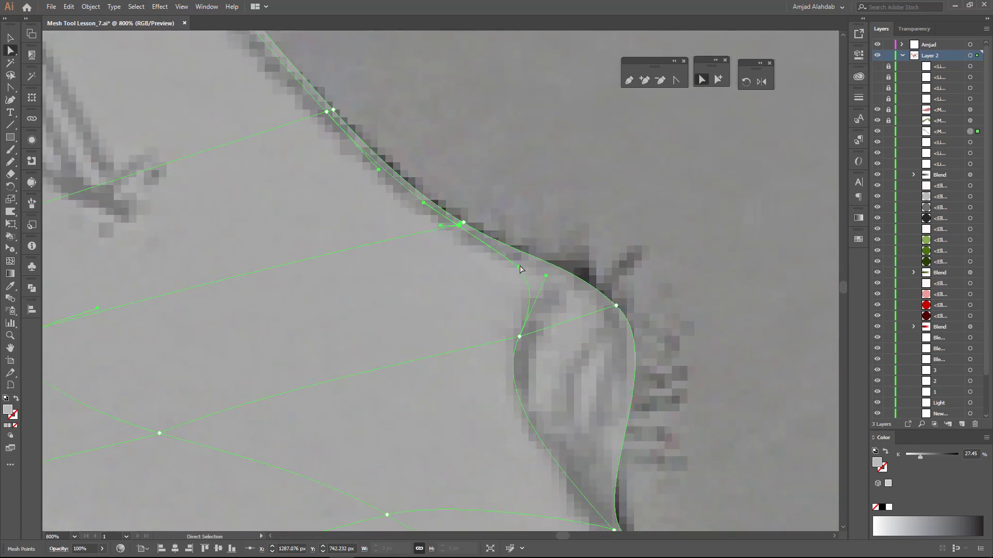
pyautogui.moveTo(518, 267); pyautogui.dragTo(551, 265)
# - Move a mesh point onto the top corner and align its handle with the side edge
pyautogui.scroll(3, 441, 230)
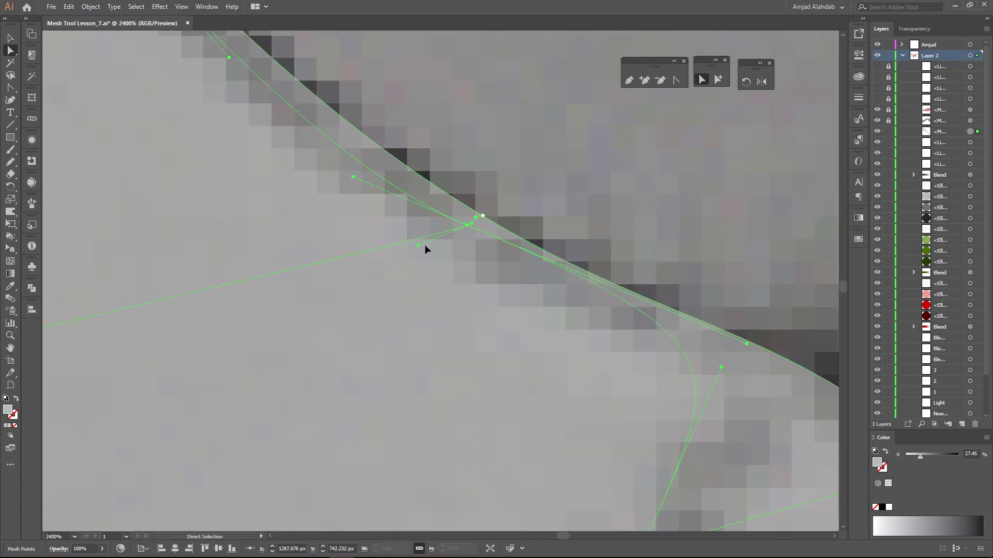
pyautogui.scroll(-3, 467, 222)
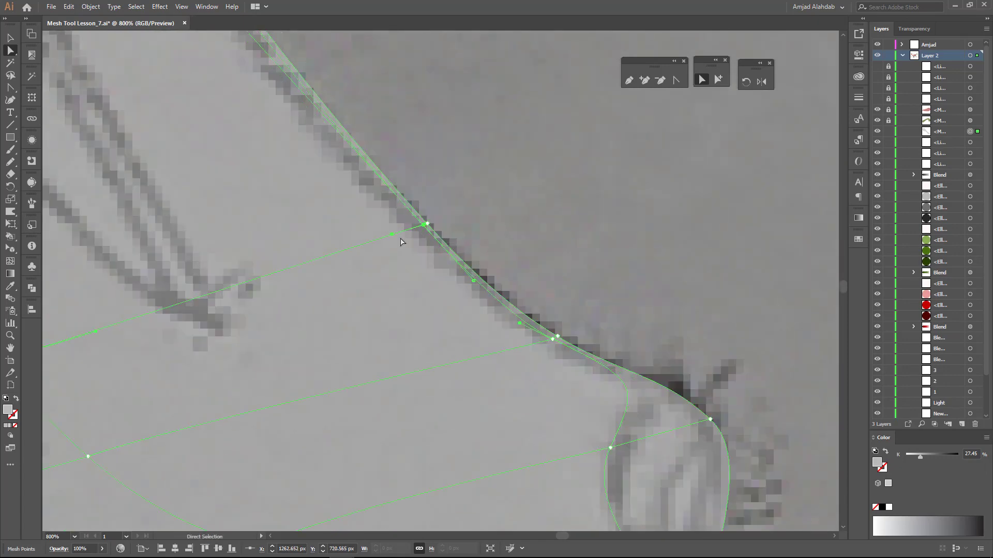
pyautogui.scroll(-2, 400, 242)
pyautogui.scroll(2, 305, 111)
pyautogui.scroll(1, 304, 112)
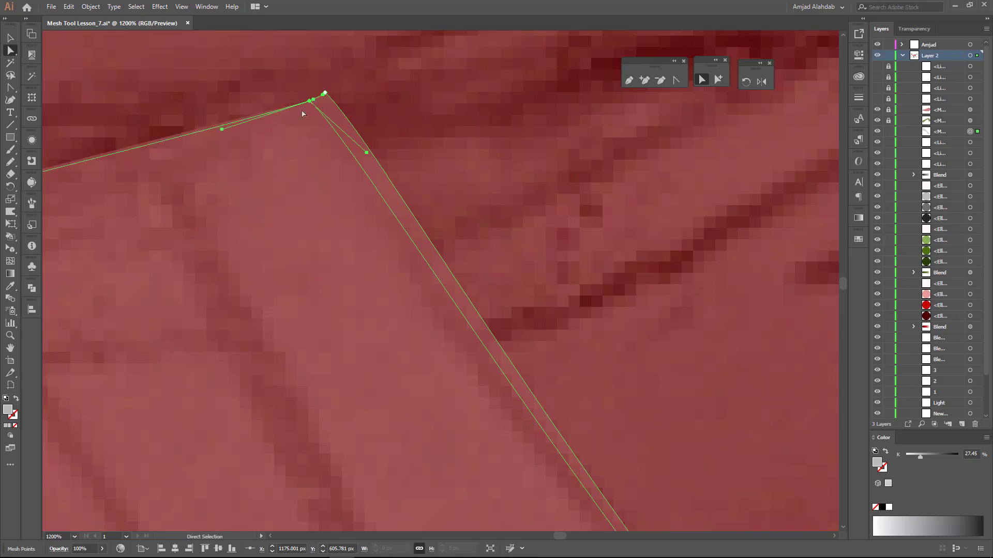
pyautogui.moveTo(310, 100); pyautogui.dragTo(323, 95)
pyautogui.moveTo(378, 148); pyautogui.dragTo(353, 127)
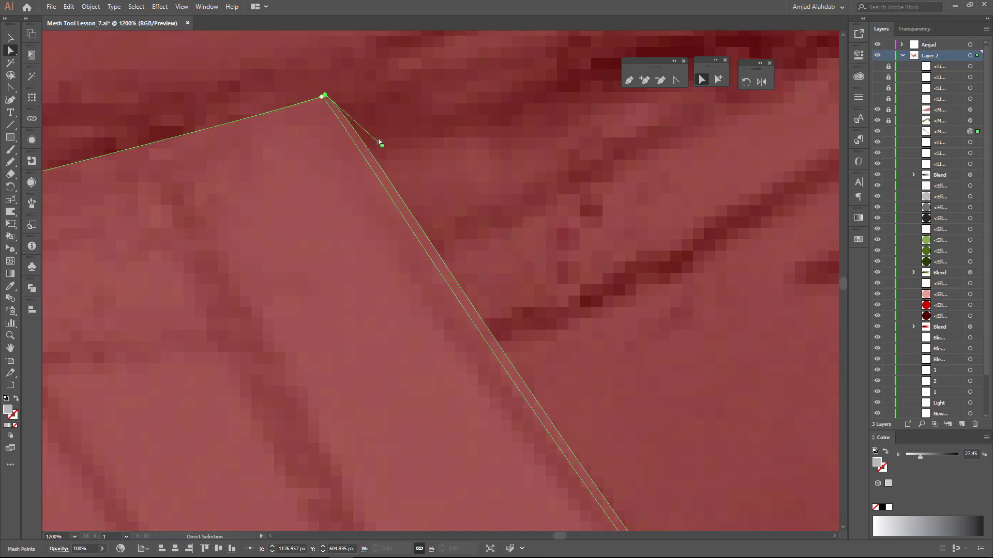
pyautogui.scroll(-2, 538, 204)
pyautogui.scroll(-1, 377, 224)
pyautogui.scroll(-1, 394, 253)
# - Bend a mesh line near the tines and slide the top mesh anchor left along the edge
pyautogui.scroll(-3, 394, 253)
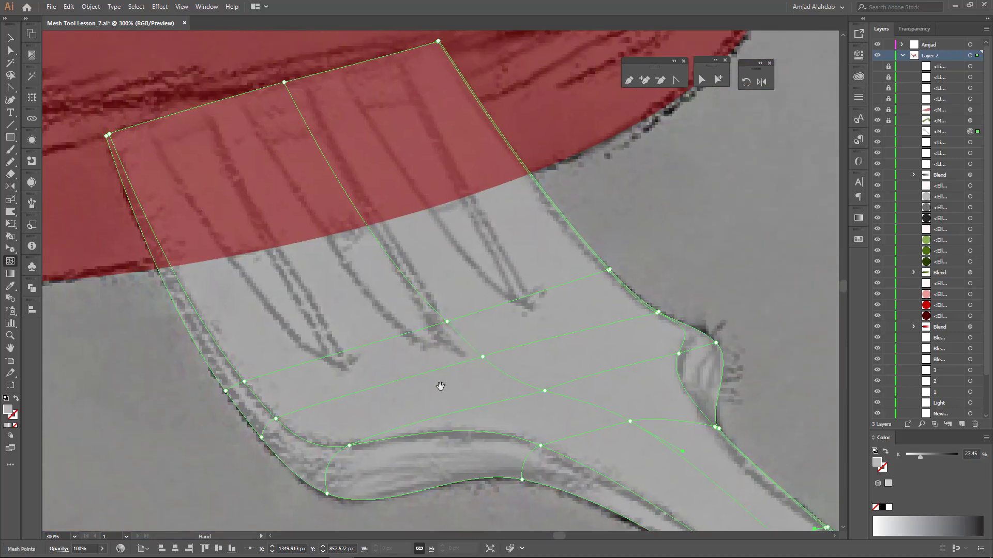
pyautogui.moveTo(448, 325); pyautogui.dragTo(422, 340)
pyautogui.click(554, 382)
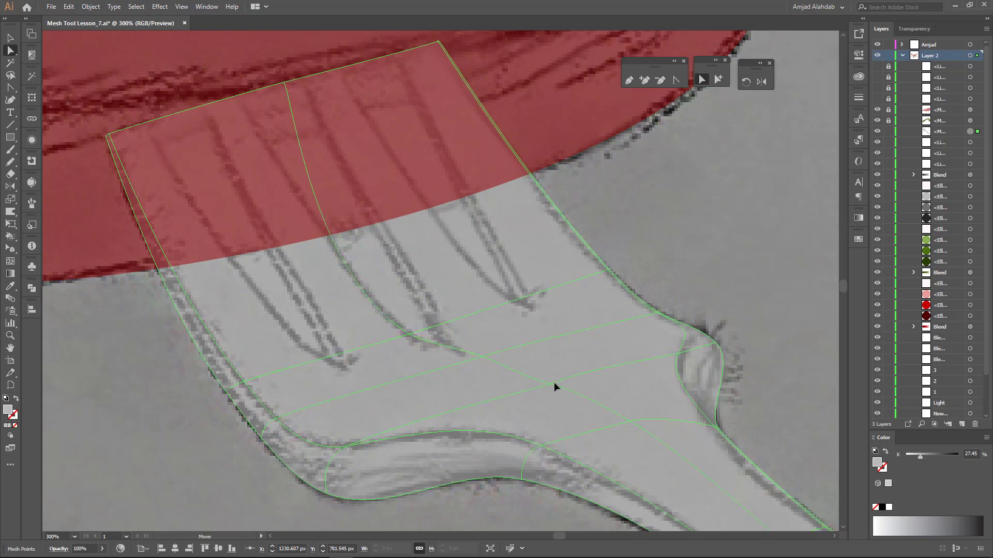
pyautogui.moveTo(284, 82); pyautogui.dragTo(240, 96)
pyautogui.click(409, 336)
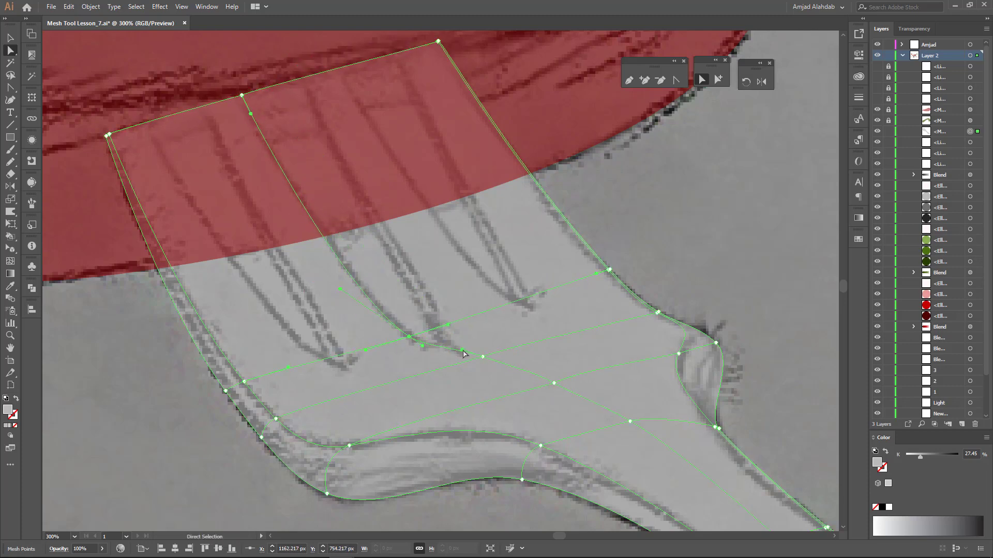
# - Add two new mesh lines from the top edge and move their points into the tine gaps
pyautogui.press('u')
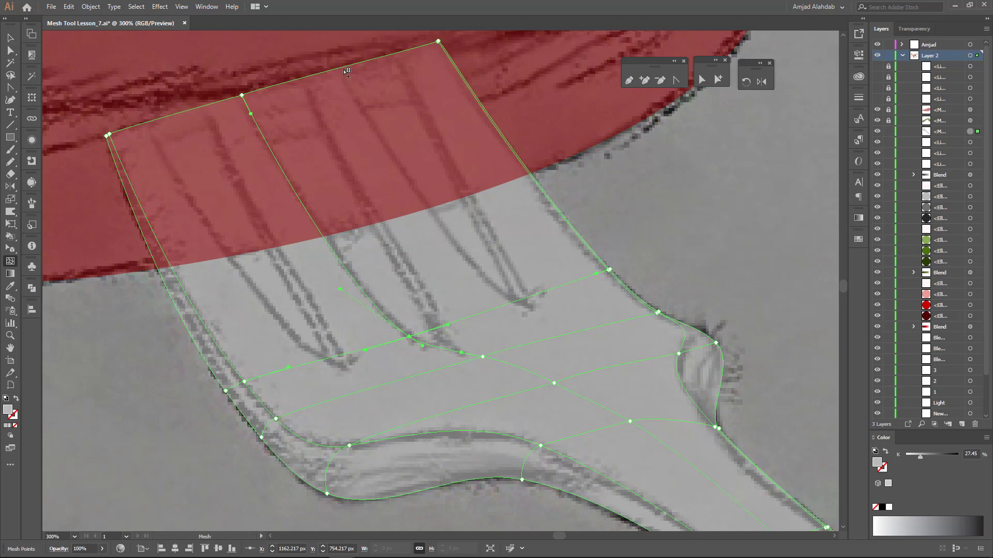
pyautogui.click(346, 69)
pyautogui.press('a')
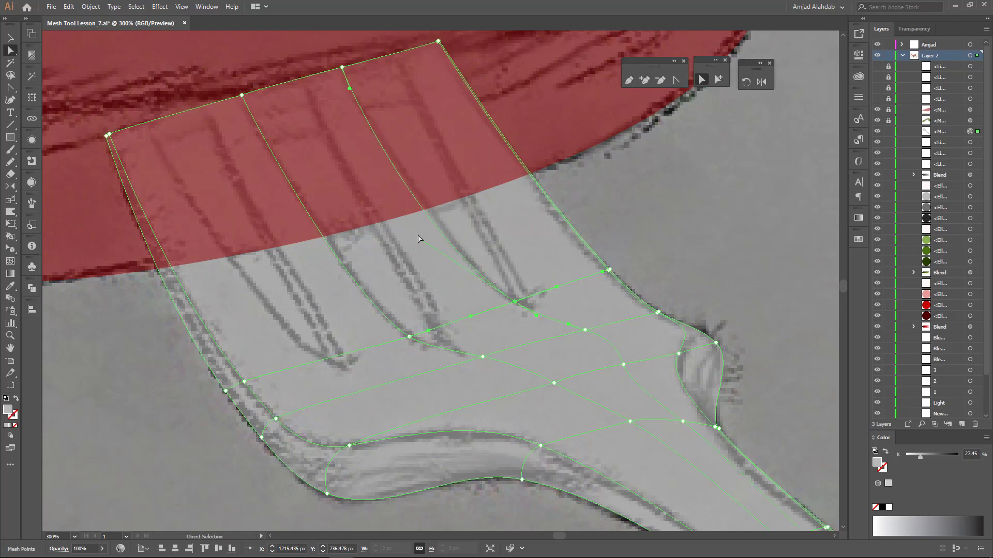
pyautogui.press('u')
pyautogui.click(283, 370)
pyautogui.press('a')
pyautogui.moveTo(287, 368); pyautogui.dragTo(336, 396)
pyautogui.moveTo(314, 358); pyautogui.dragTo(321, 357)
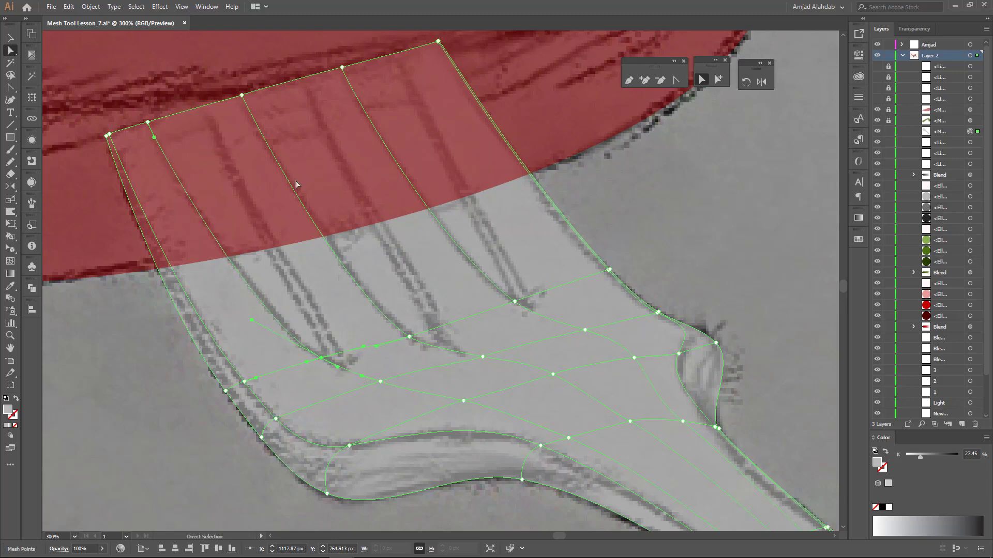
# - Add a mesh line near the right of the top edge and pull its point onto a tine gap
pyautogui.press('u')
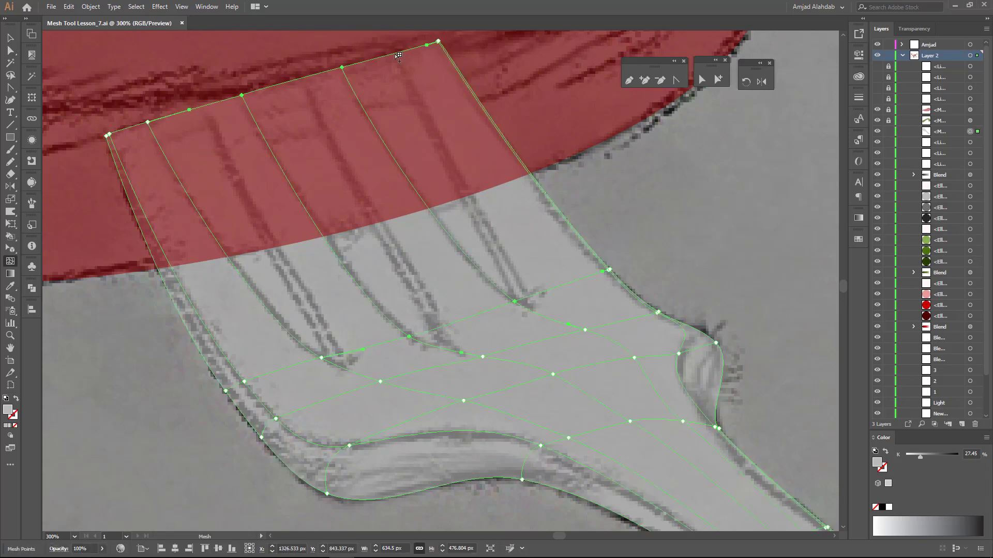
pyautogui.click(398, 55)
pyautogui.press('a')
pyautogui.hotkey('ctrl', '+')
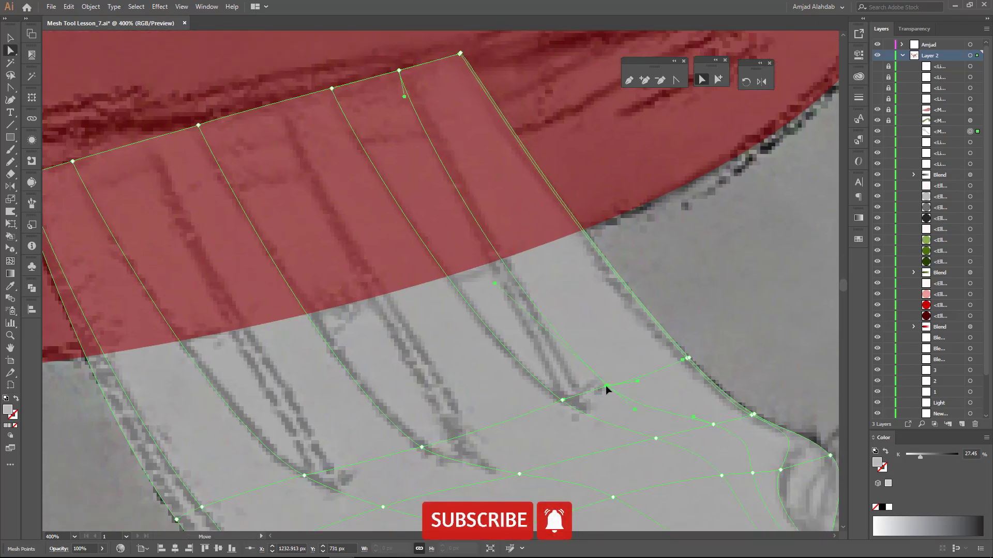
pyautogui.moveTo(606, 386); pyautogui.dragTo(568, 398)
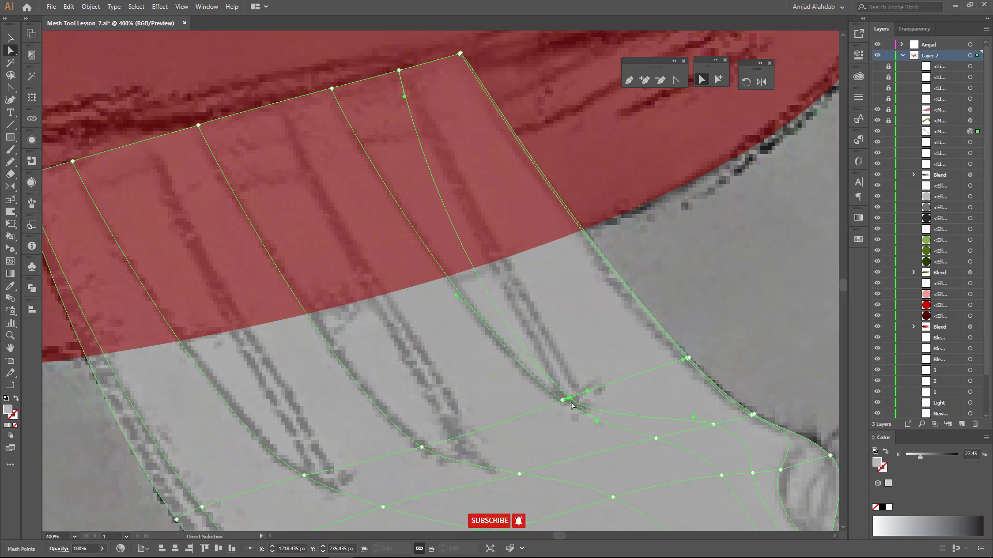
# - Curve the mesh handles at the tine gap so the lines follow the tine
pyautogui.moveTo(456, 295)
pyautogui.mouseDown()
pyautogui.moveTo(505, 325)
pyautogui.moveTo(514, 344)
pyautogui.mouseUp()
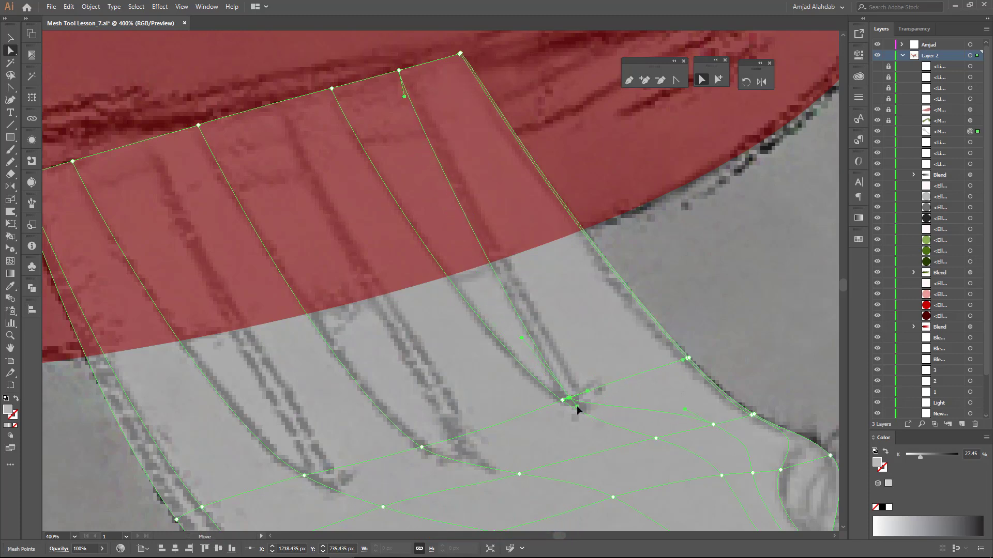
pyautogui.scroll(2, 614, 417)
pyautogui.moveTo(520, 380); pyautogui.dragTo(516, 381)
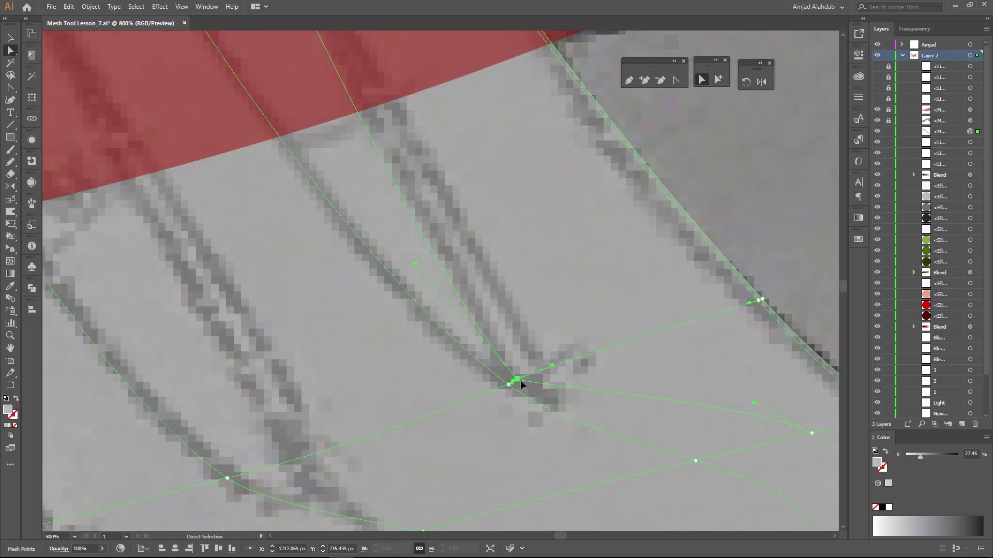
pyautogui.hotkey('ctrl', '-')
pyautogui.hotkey('ctrl', '-')
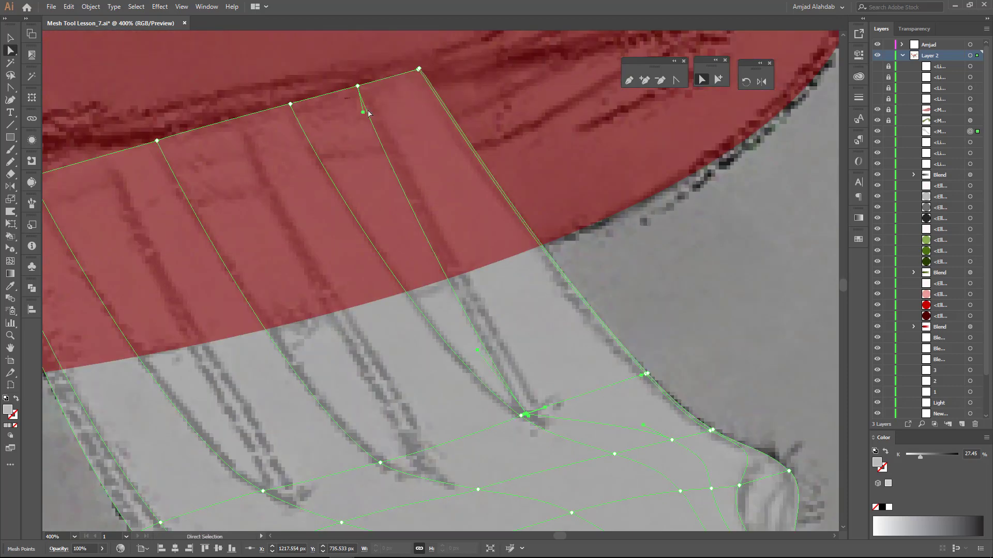
pyautogui.scroll(-2, 521, 411)
pyautogui.scroll(-3, 443, 383)
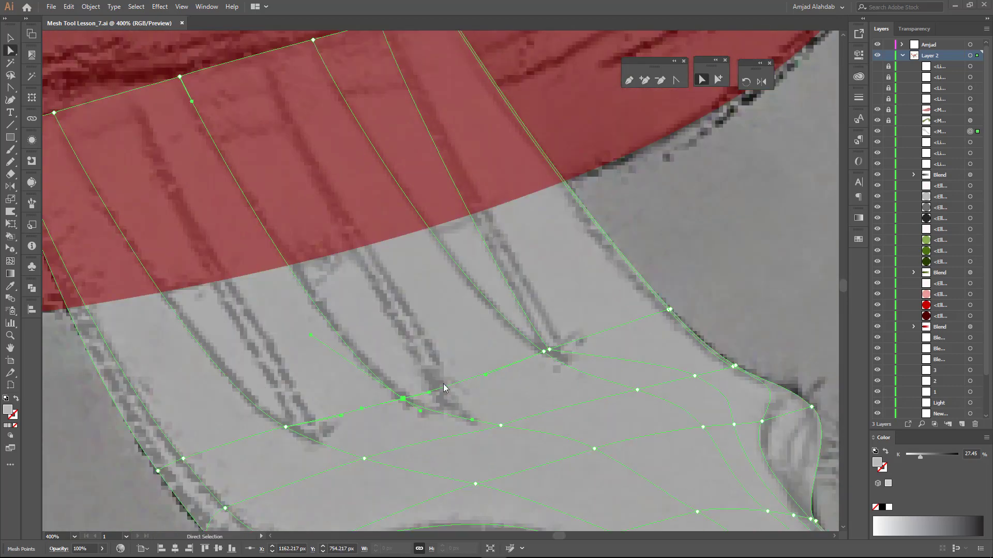
pyautogui.moveTo(485, 374); pyautogui.dragTo(536, 356)
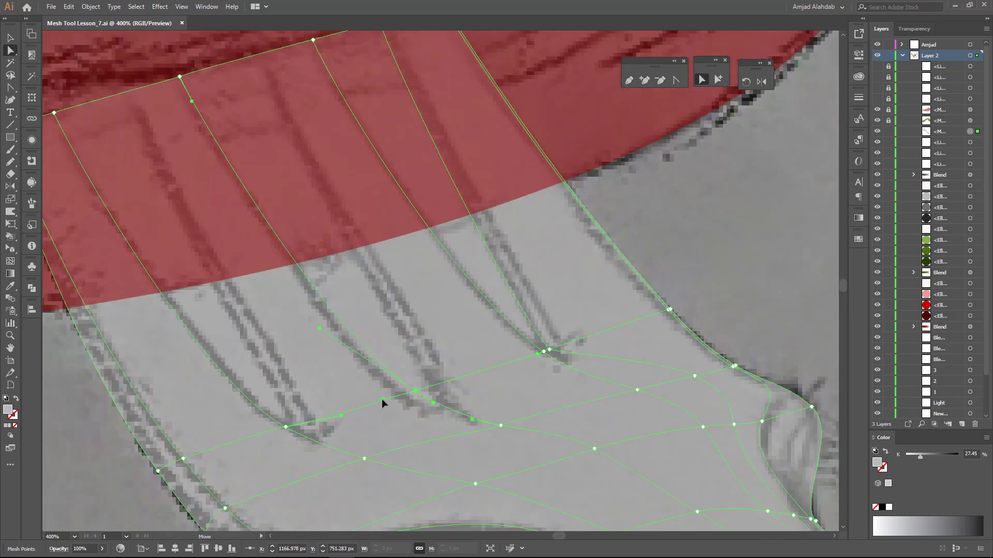
# - Add another mesh line and bend the tine mesh lines along the fork's top edge
pyautogui.click(465, 372)
pyautogui.scroll(2, 448, 385)
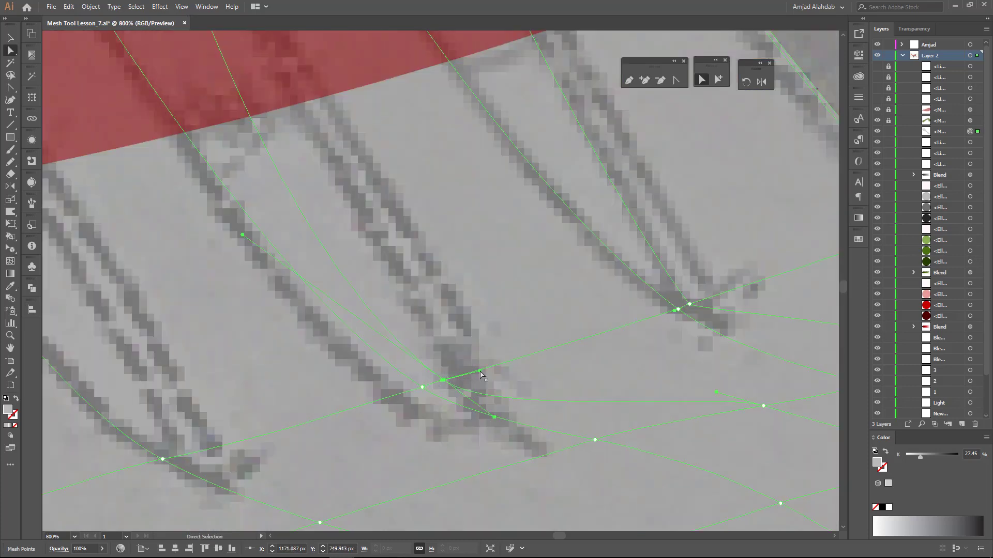
pyautogui.moveTo(481, 373); pyautogui.dragTo(451, 384)
pyautogui.scroll(-2, 457, 401)
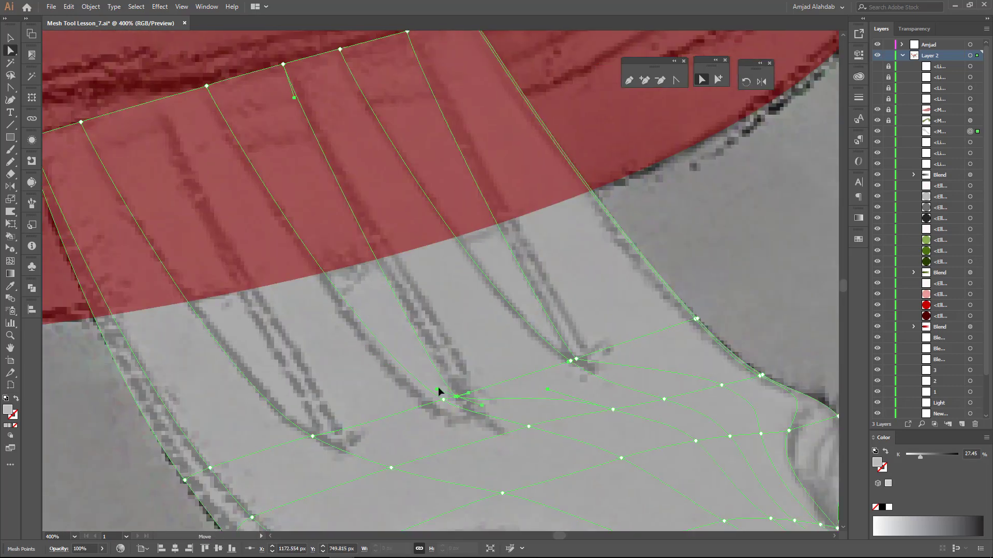
pyautogui.moveTo(294, 97); pyautogui.dragTo(287, 104)
pyautogui.hscroll(-3, 481, 307)
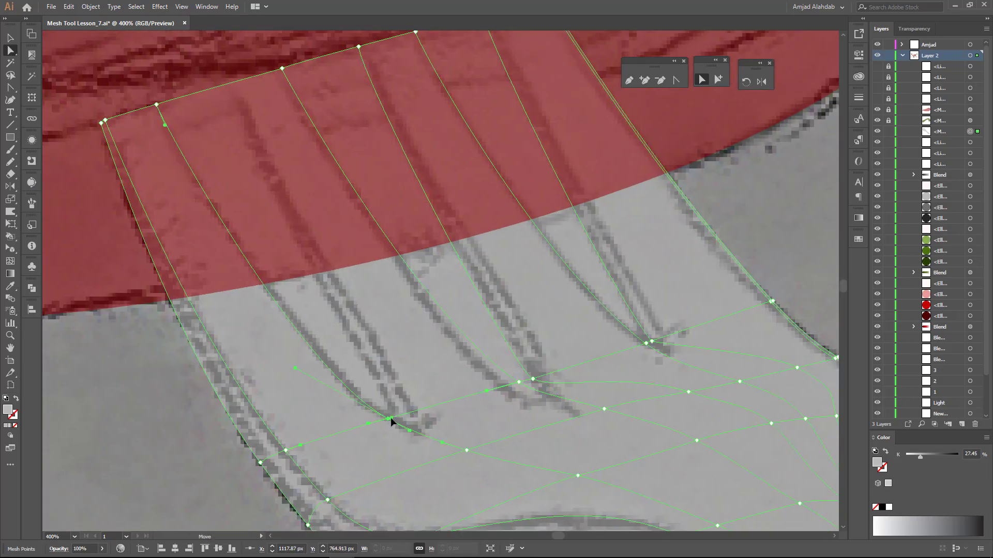
pyautogui.moveTo(228, 89); pyautogui.dragTo(233, 113)
pyautogui.scroll(2, 377, 409)
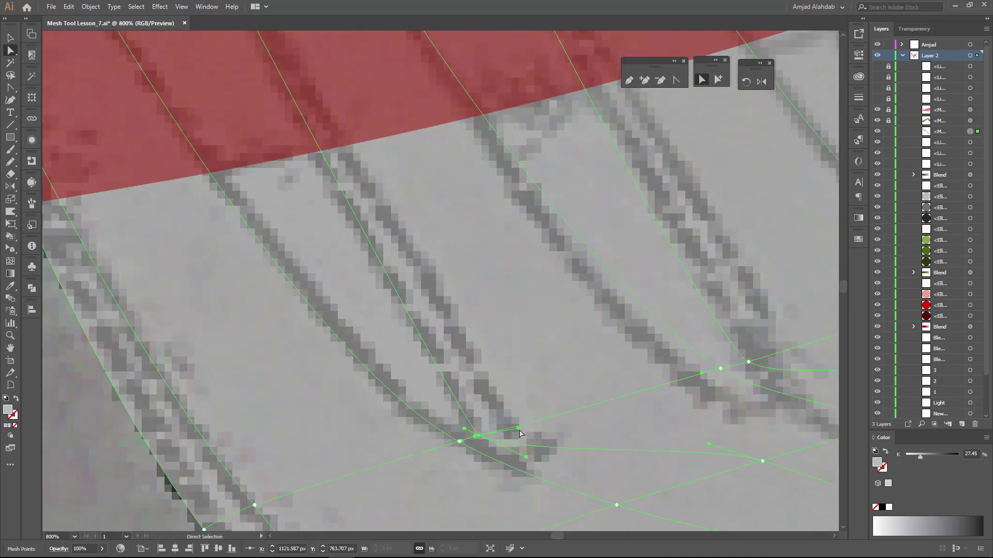
pyautogui.scroll(-2, 466, 431)
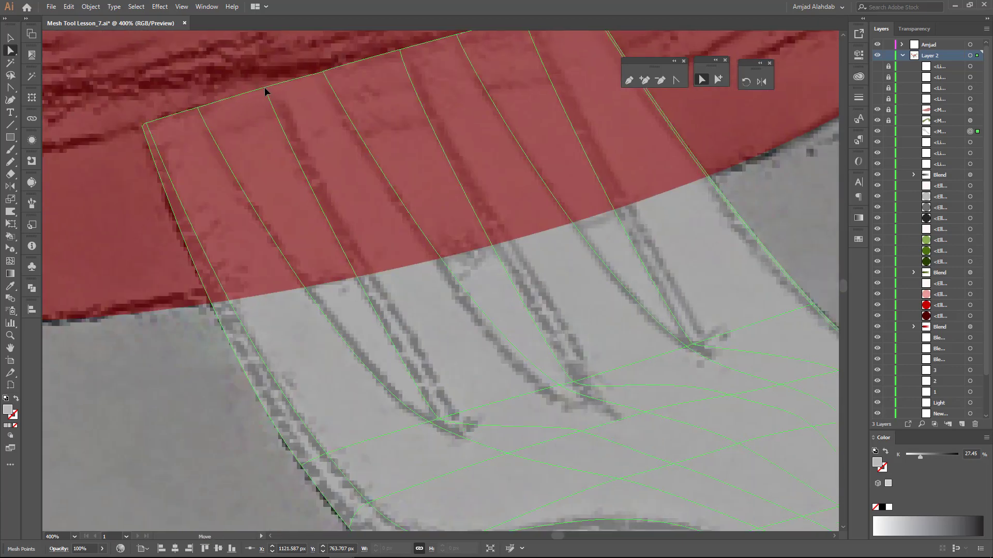
pyautogui.moveTo(277, 140); pyautogui.dragTo(309, 184)
# - Move mesh points onto the tine junction and the gaps between tines
pyautogui.scroll(-1, 309, 184)
pyautogui.scroll(2, 361, 376)
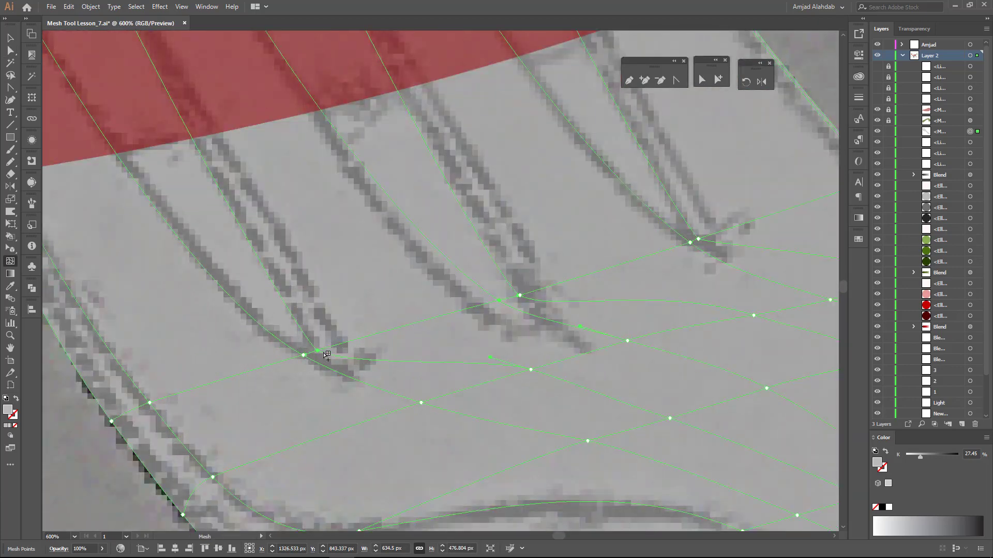
pyautogui.click(317, 350)
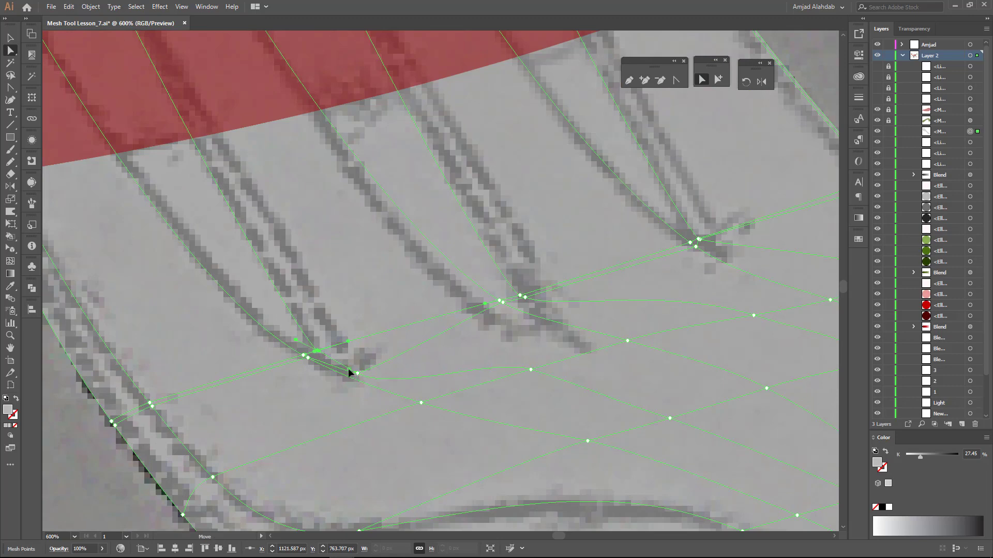
pyautogui.moveTo(353, 379); pyautogui.dragTo(335, 366)
pyautogui.moveTo(484, 339); pyautogui.dragTo(376, 371)
pyautogui.moveTo(416, 331)
pyautogui.mouseDown()
pyautogui.moveTo(436, 349)
pyautogui.moveTo(454, 342)
pyautogui.mouseUp()
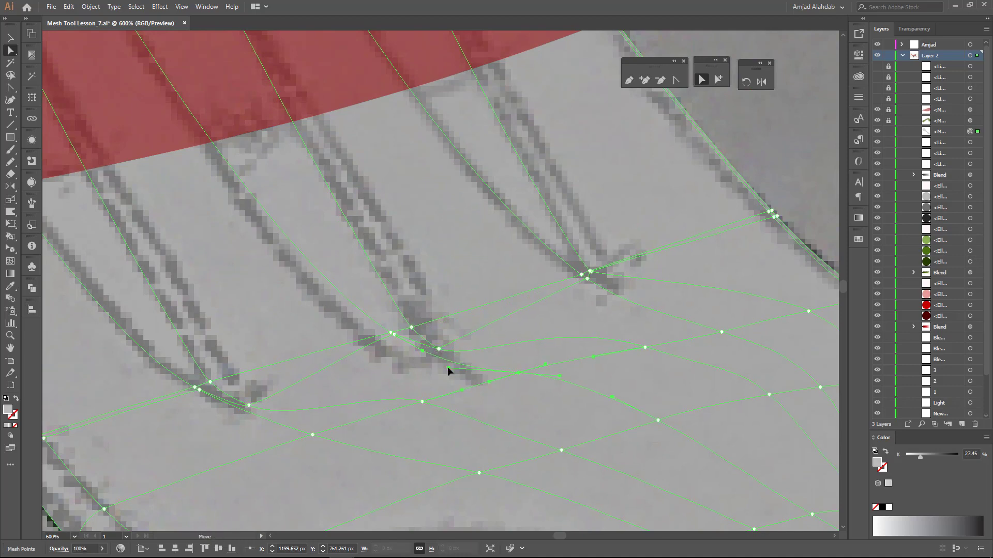
# - Bend the junction anchor's mesh curve along the tine's lower edge
pyautogui.scroll(2, 422, 342)
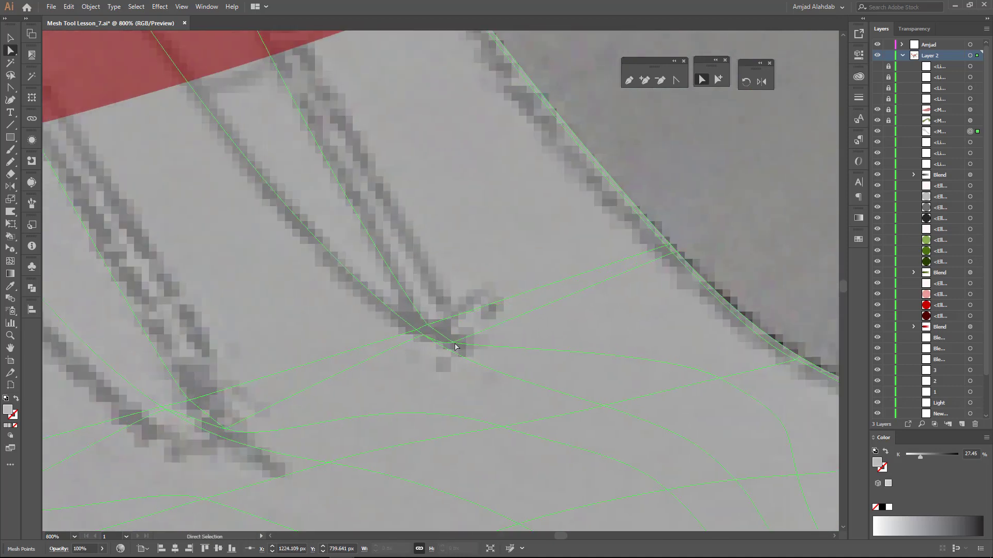
pyautogui.scroll(2, 455, 347)
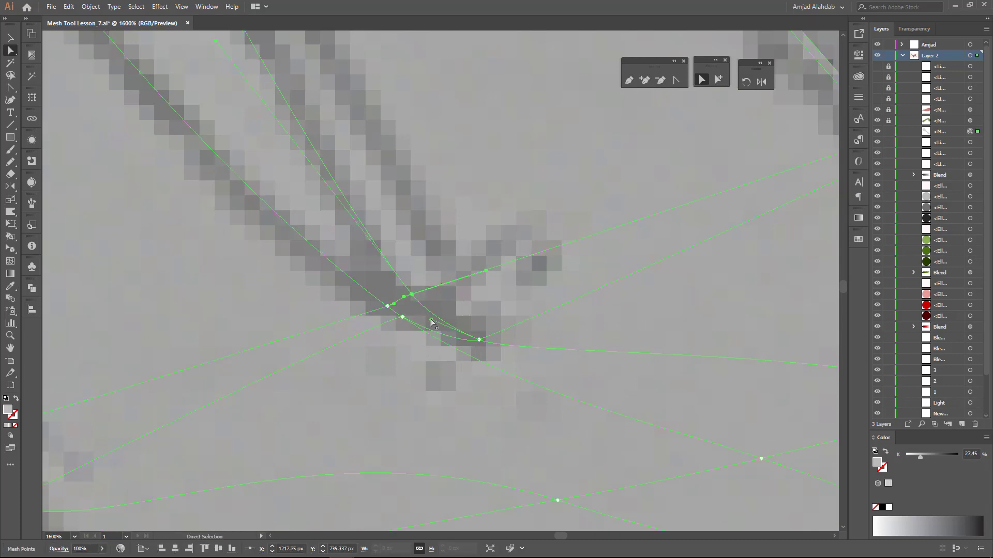
pyautogui.scroll(-3, 484, 248)
pyautogui.scroll(-2, 484, 248)
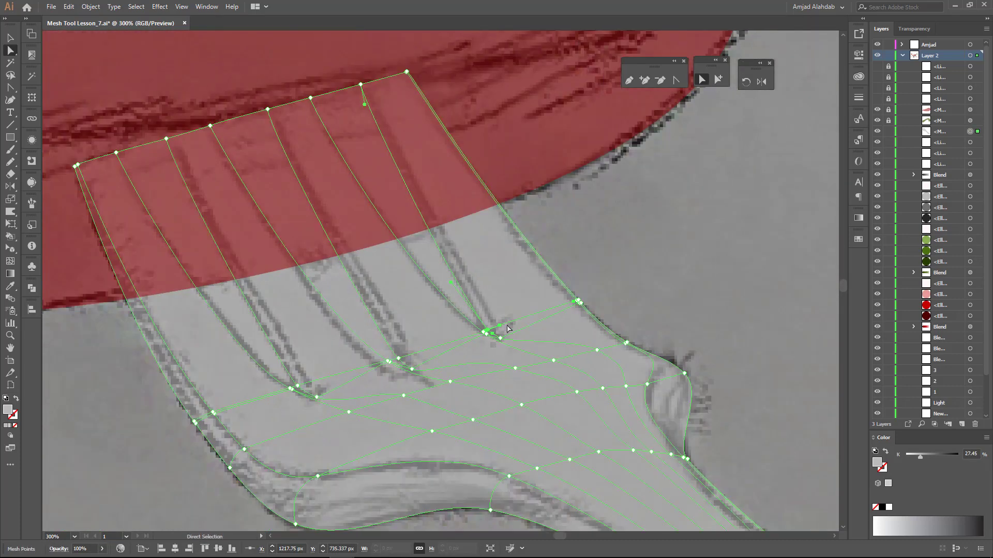
pyautogui.press('u')
pyautogui.press('a')
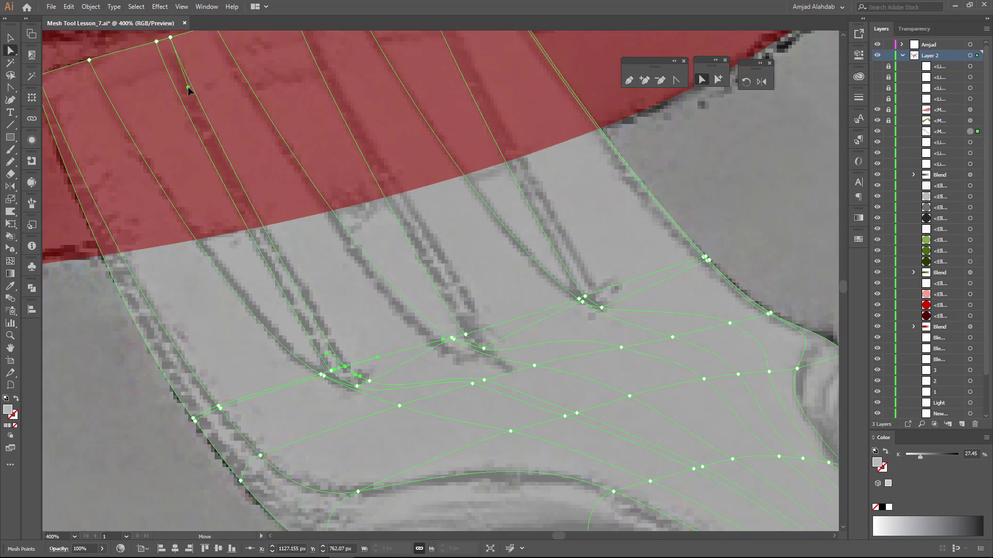
pyautogui.click(150, 42)
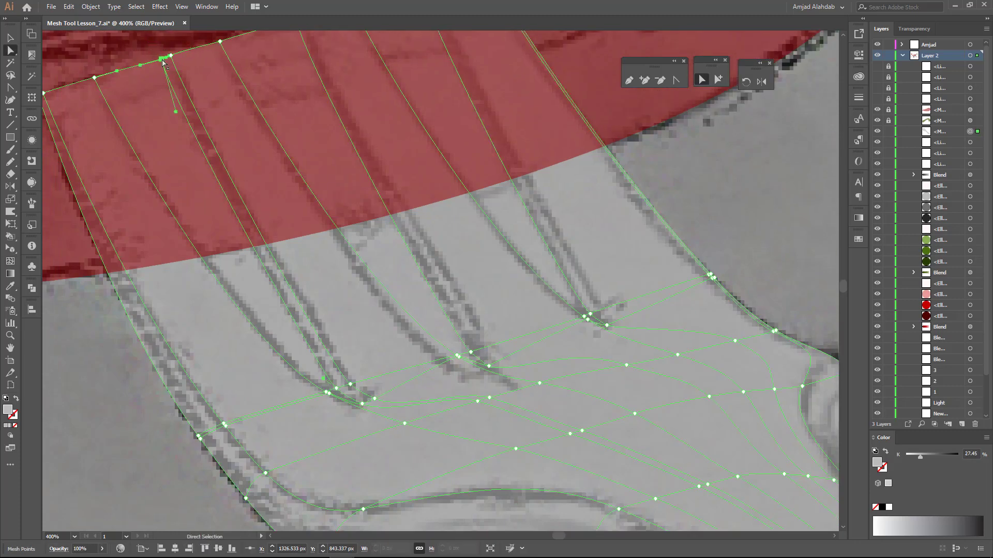
pyautogui.click(362, 403)
pyautogui.hotkey('ctrl', '=')
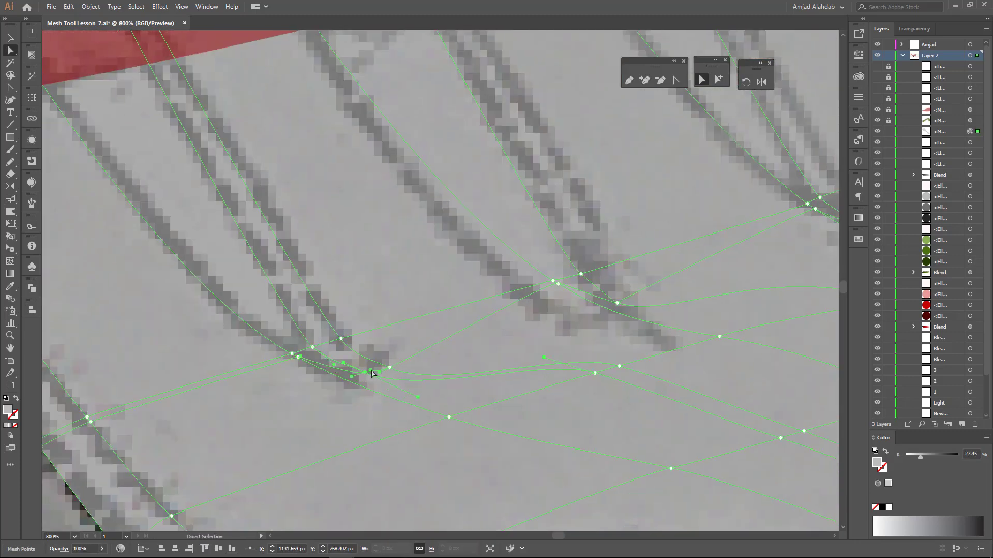
pyautogui.moveTo(544, 357); pyautogui.dragTo(492, 389)
# - Zoom out and pan to bring the fork's top edge and tines into view
pyautogui.hotkey('ctrl', '-')
pyautogui.press('u')
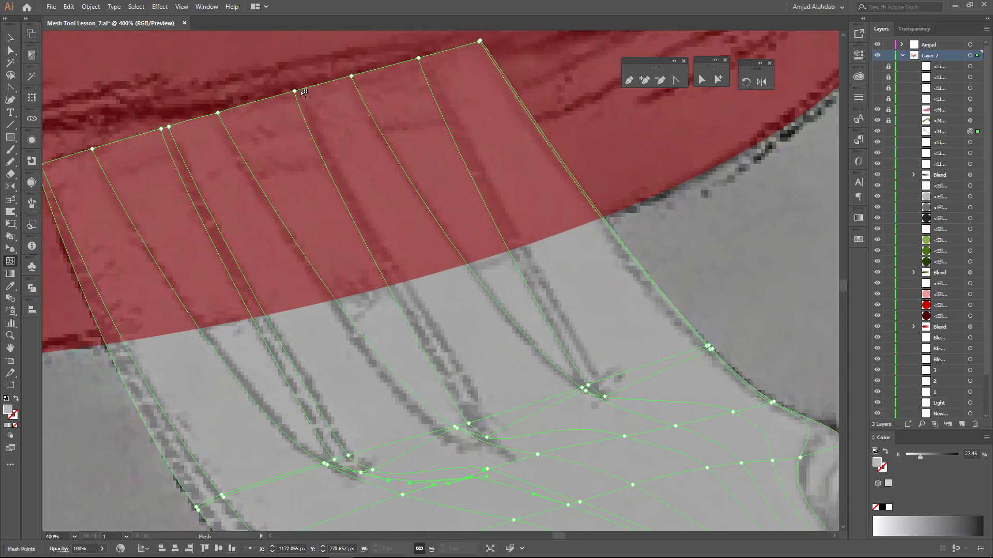
pyautogui.press('a')
pyautogui.scroll(1, 506, 428)
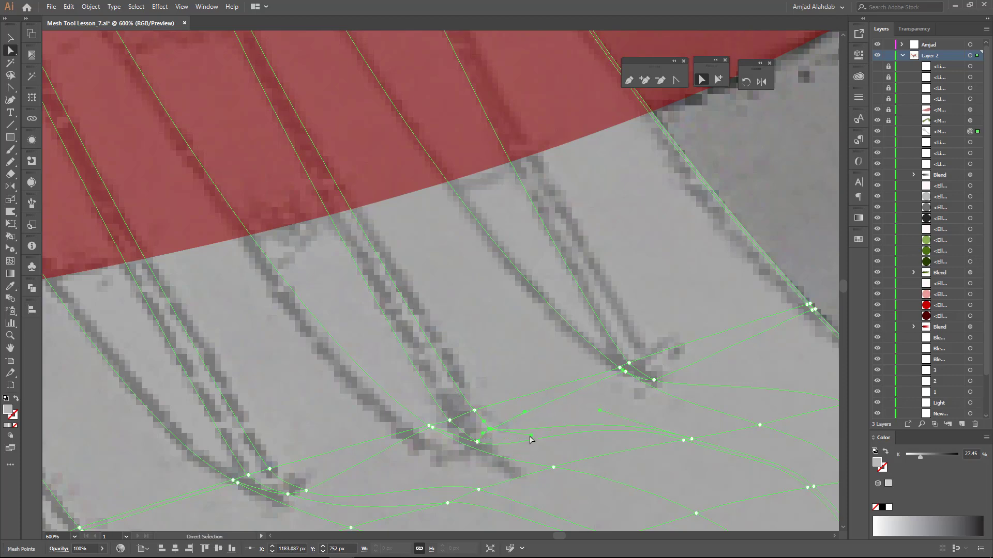
pyautogui.scroll(-1, 480, 438)
pyautogui.moveTo(479, 438); pyautogui.dragTo(483, 493)
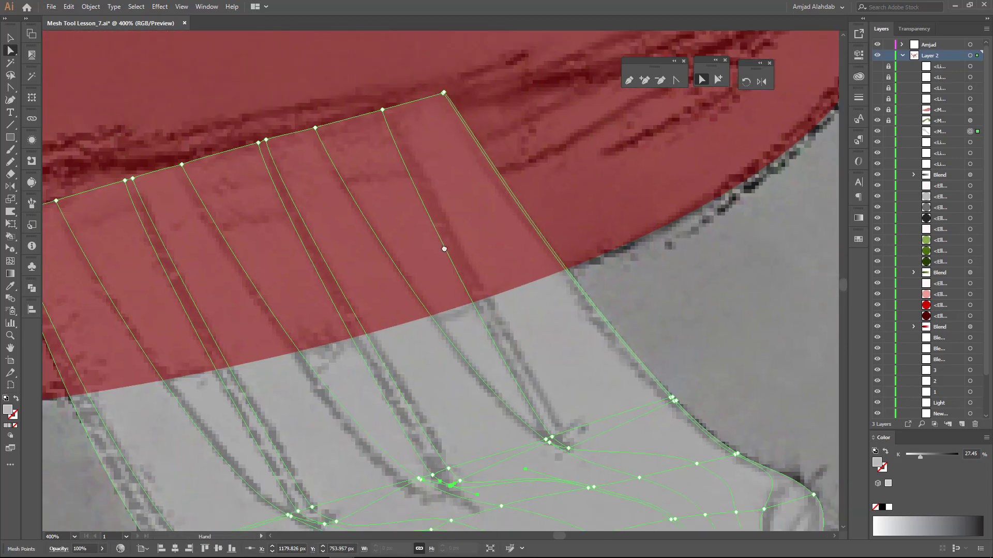
pyautogui.scroll(1, 519, 383)
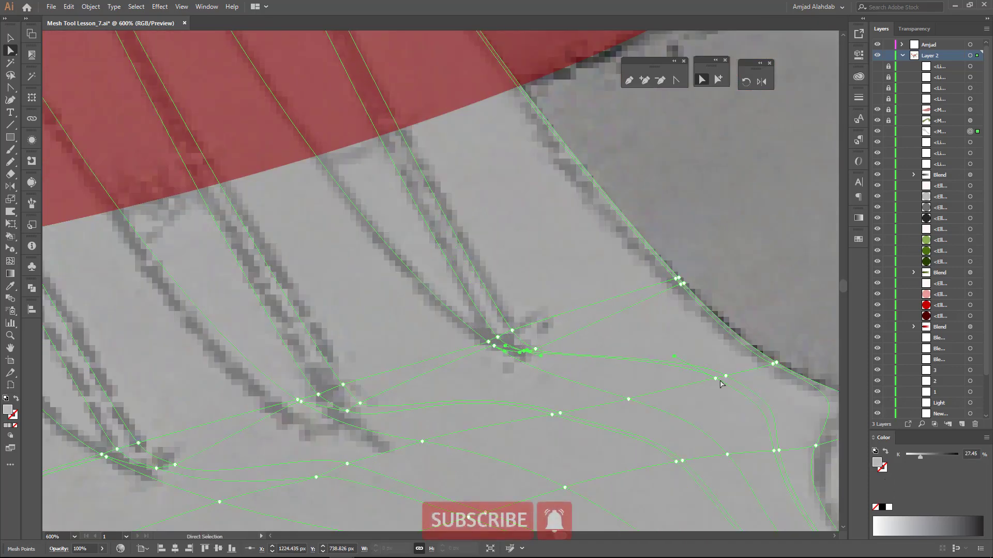
# - Select the mesh point on the fork's right edge and inspect the tine mesh
pyautogui.click(727, 376)
pyautogui.scroll(-1, 538, 346)
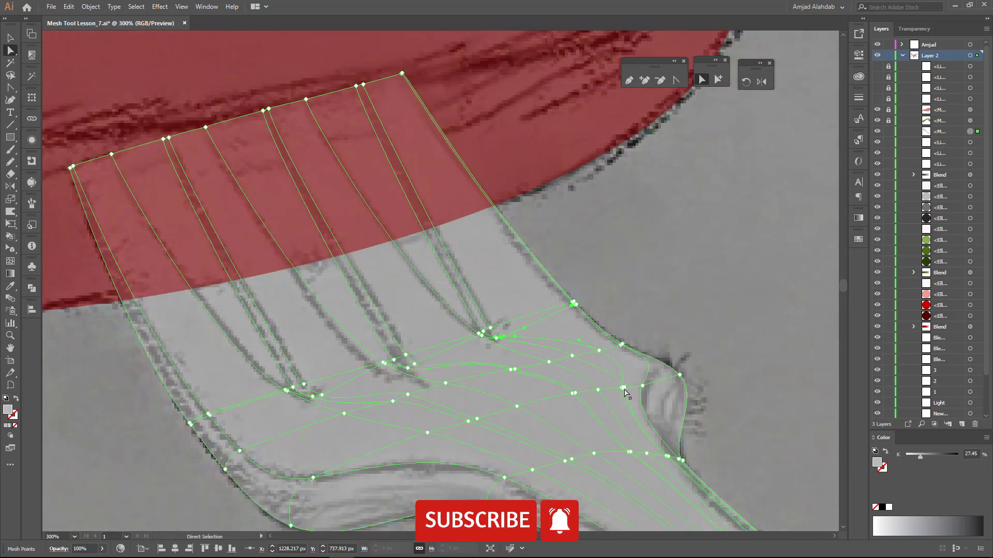
pyautogui.scroll(1, 498, 248)
pyautogui.scroll(1, 497, 249)
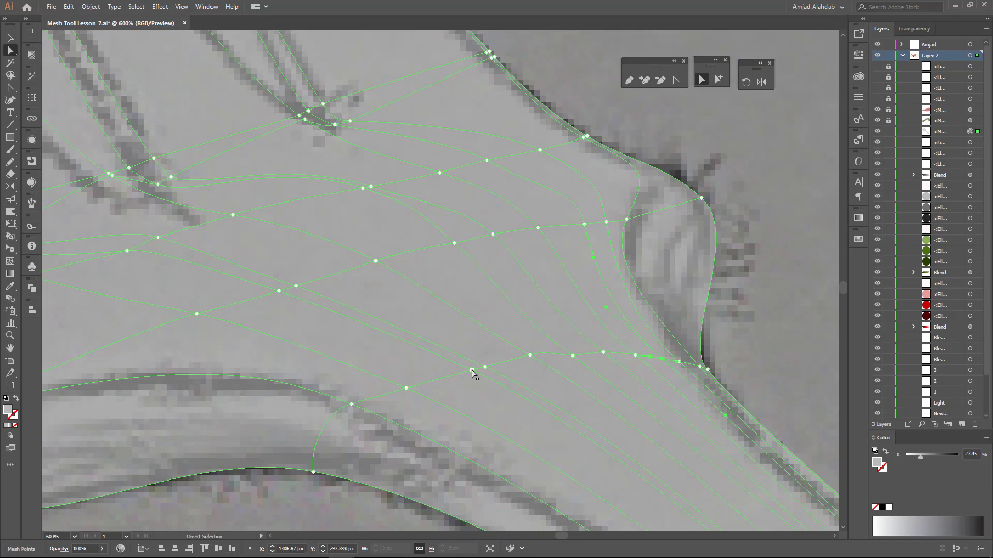
pyautogui.scroll(-1, 574, 360)
pyautogui.scroll(1, 542, 297)
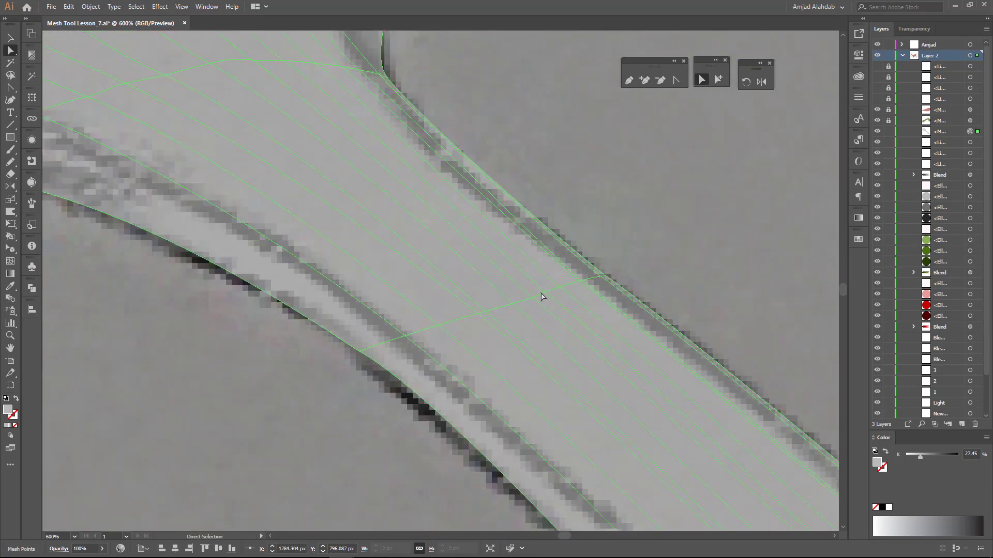
pyautogui.scroll(-1, 582, 282)
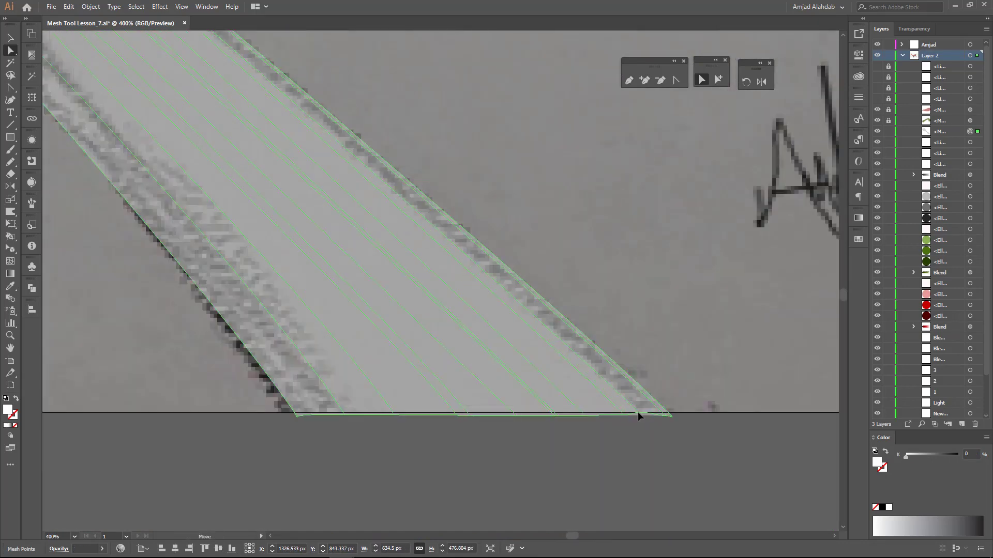
pyautogui.scroll(-1, 450, 418)
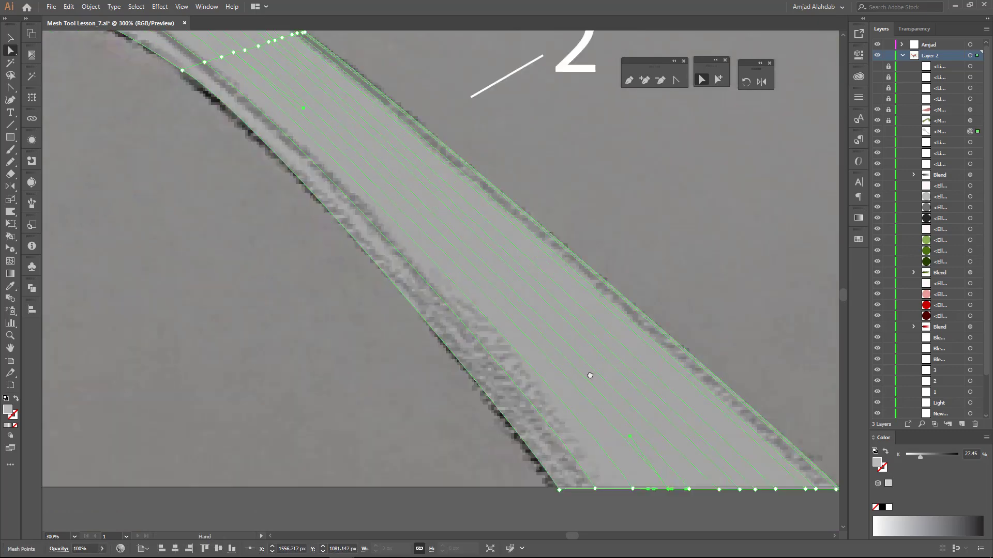
pyautogui.scroll(1, 443, 306)
# - Add a mesh row across the tines, lower its left end and reshape its curve
pyautogui.click(466, 186)
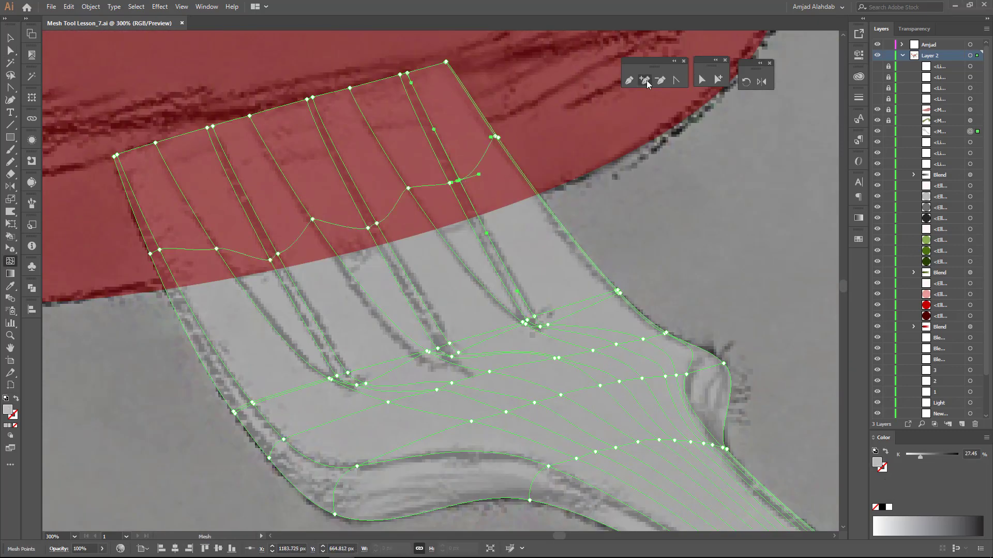
pyautogui.press('a')
pyautogui.scroll(1, 580, 230)
pyautogui.click(635, 226)
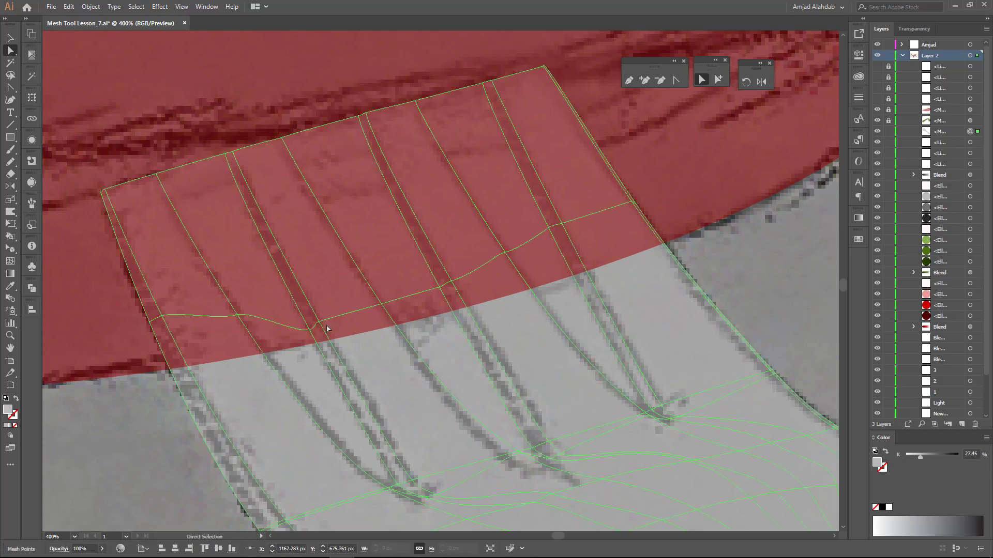
pyautogui.moveTo(162, 315); pyautogui.dragTo(182, 364)
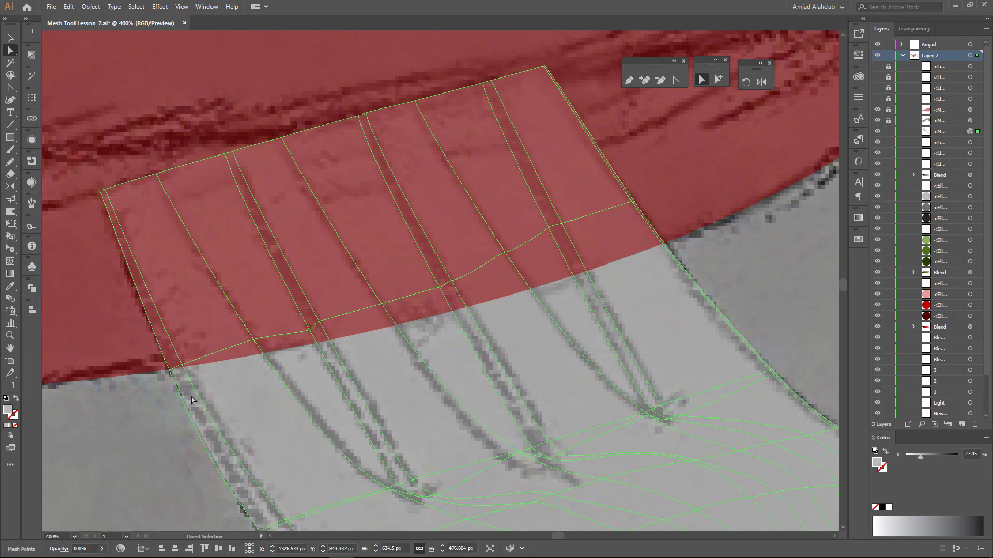
pyautogui.scroll(-2, 225, 434)
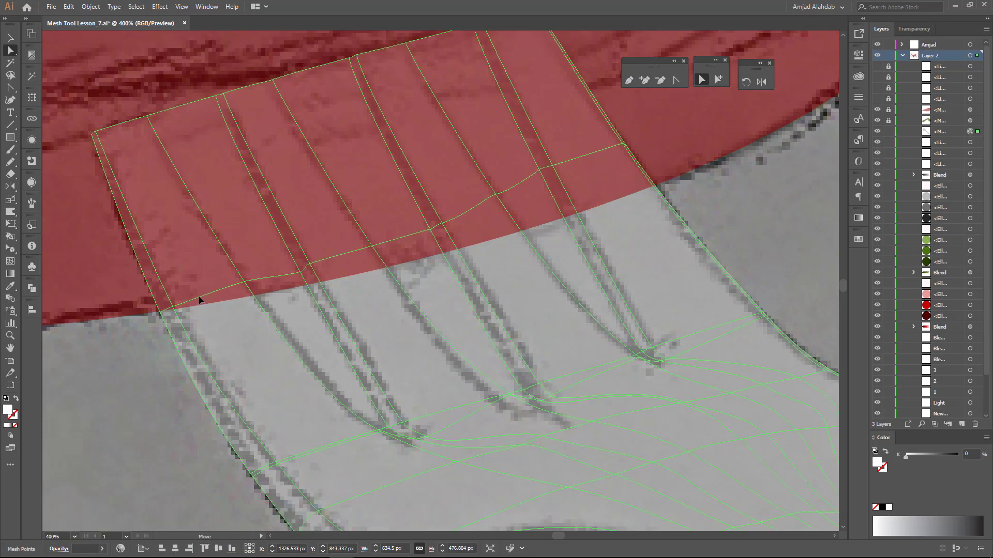
pyautogui.click(309, 264)
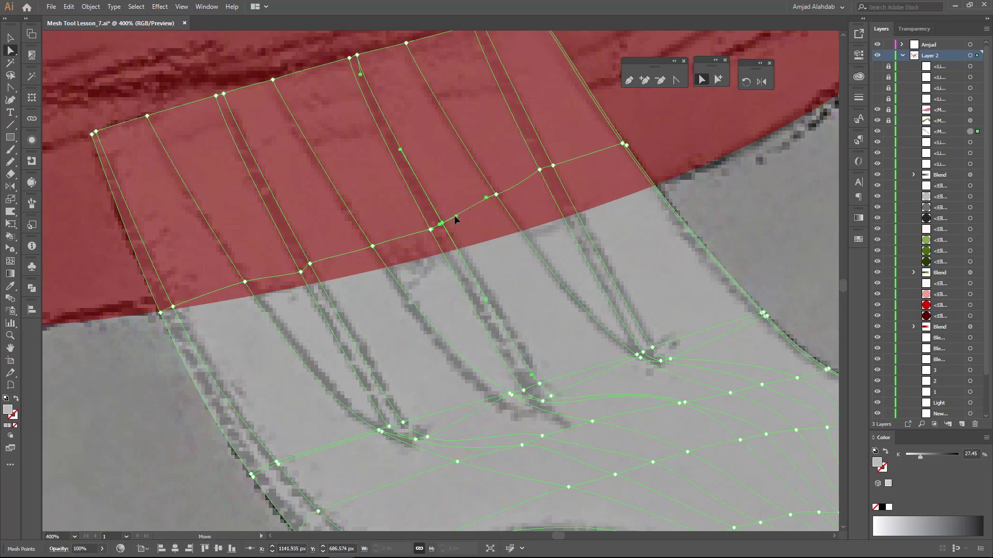
pyautogui.moveTo(455, 219); pyautogui.dragTo(551, 172)
pyautogui.press('a')
pyautogui.click(583, 161)
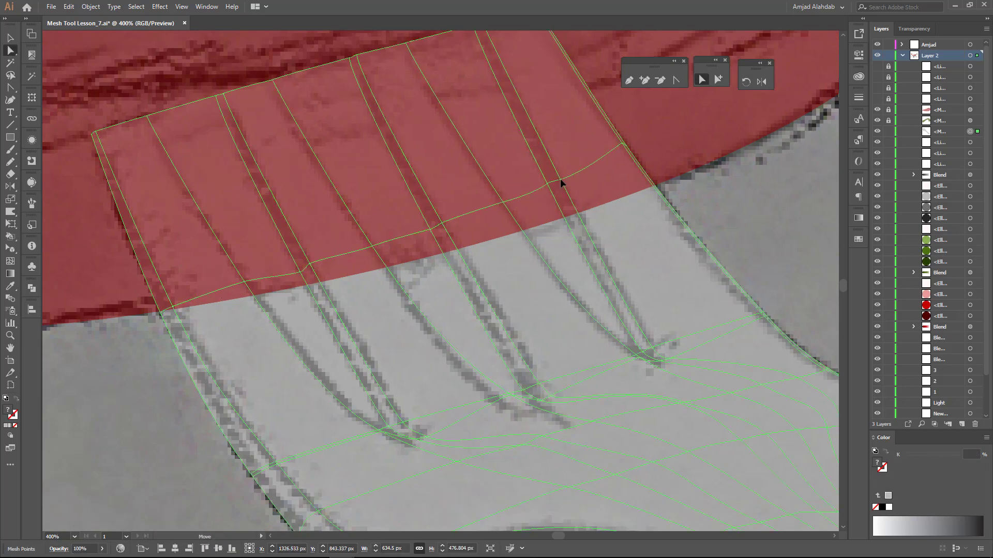
# - Zoom out and pan to bring the fork handle's mesh into close view
pyautogui.moveTo(623, 148); pyautogui.dragTo(605, 425)
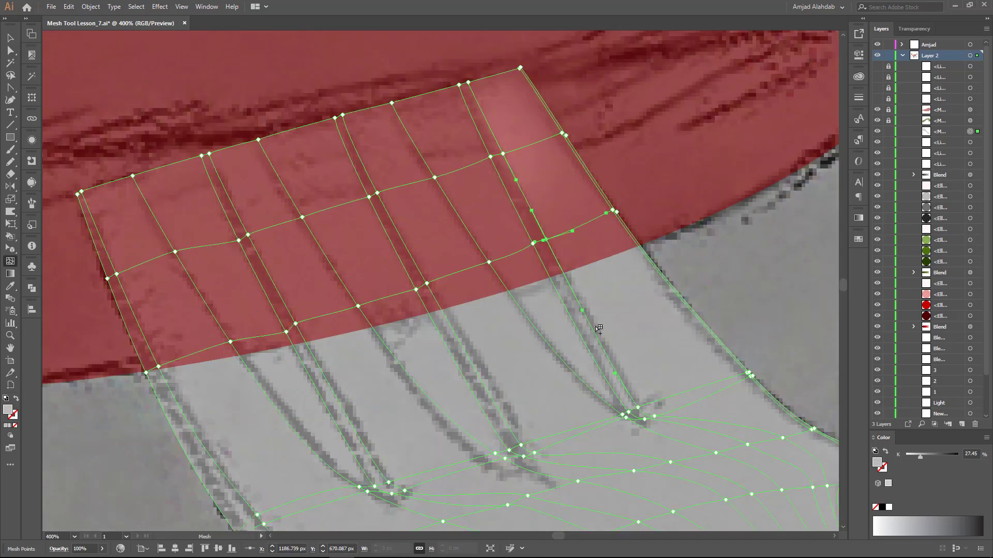
pyautogui.hotkey('ctrl', '=')
pyautogui.scroll(-2, 427, 345)
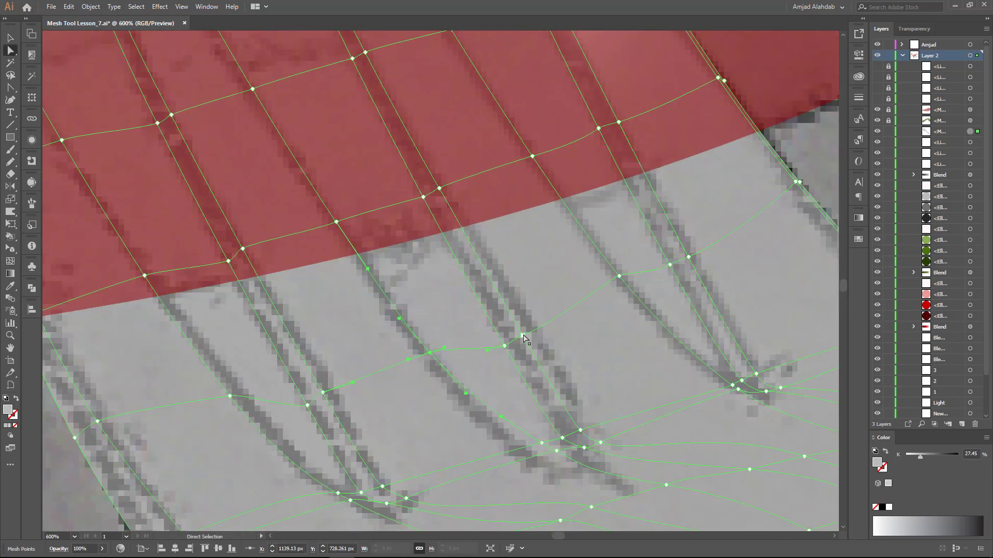
pyautogui.hotkey('ctrl', '-')
pyautogui.hotkey('ctrl', '-')
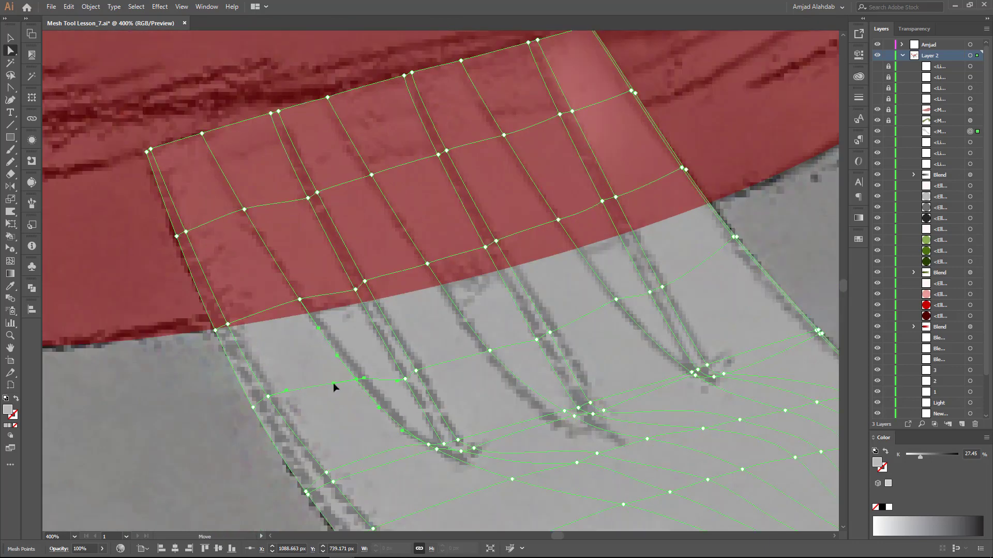
pyautogui.hotkey('ctrl', '-')
pyautogui.hotkey('ctrl', '-')
pyautogui.moveTo(602, 504); pyautogui.dragTo(418, 276)
pyautogui.hotkey('ctrl', '=')
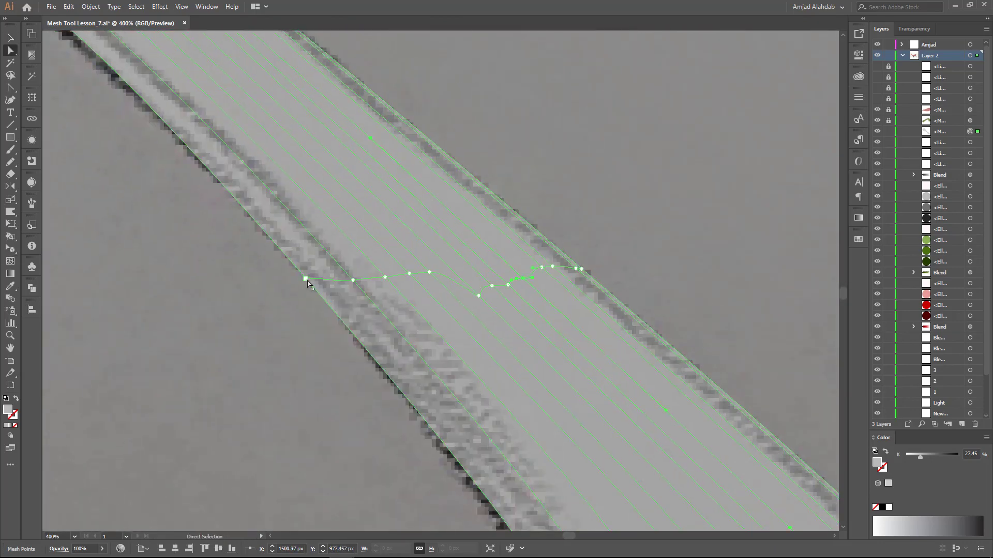
# - Drag the handle mesh line's left point down the handle edge and zoom out to check it
pyautogui.moveTo(308, 283); pyautogui.dragTo(383, 364)
pyautogui.hotkey('ctrl', '-')
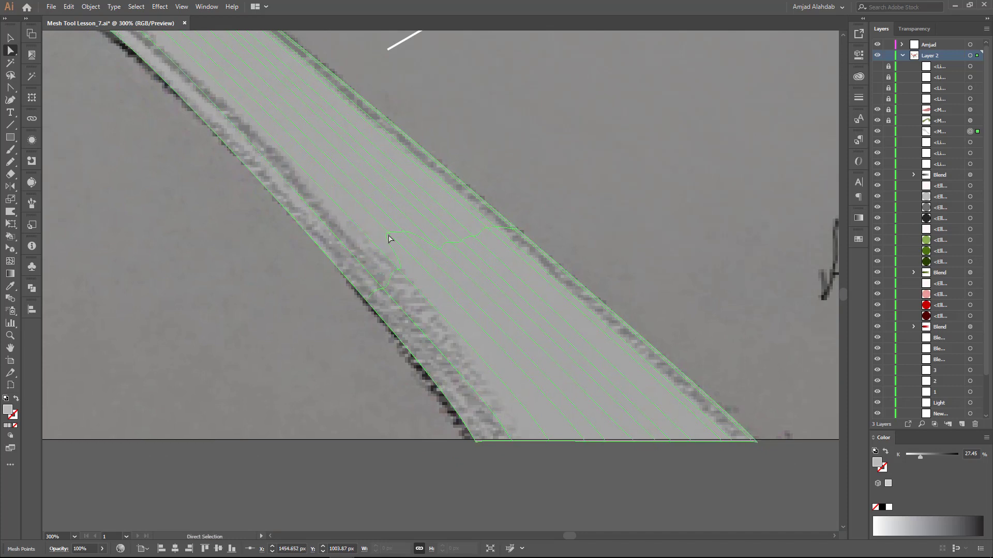
pyautogui.hotkey('ctrl', '=')
pyautogui.hotkey('ctrl', '=')
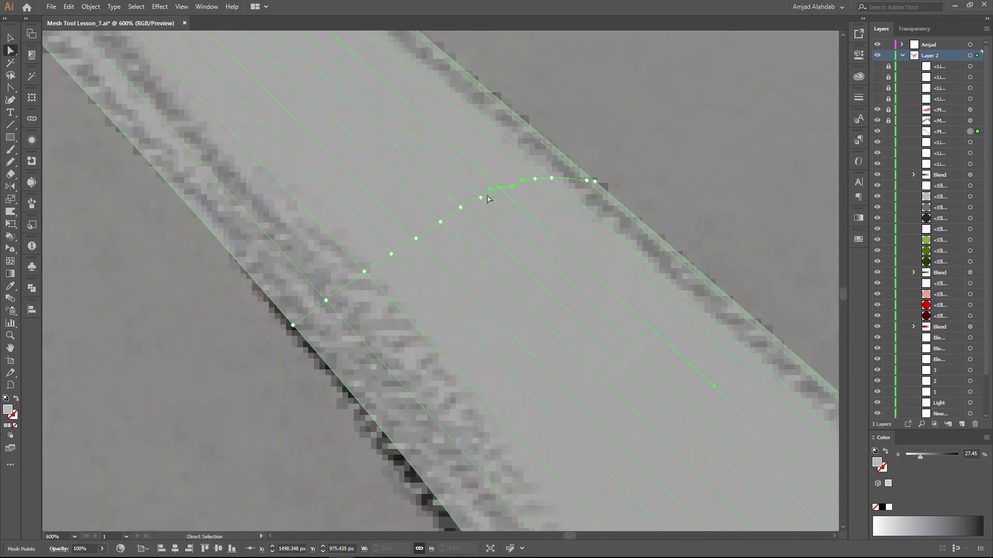
pyautogui.hotkey('ctrl', '-')
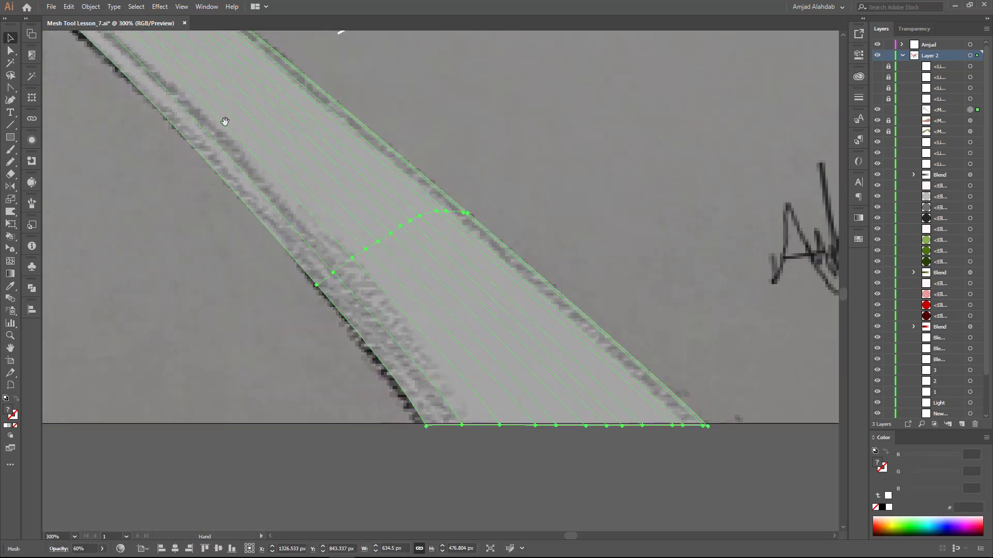
pyautogui.moveTo(222, 117); pyautogui.dragTo(632, 156)
# - Deselect the mesh, turn on Smart Guides and switch to Outline view
pyautogui.hotkey('ctrl', 'shift', 'a')
pyautogui.click(181, 6)
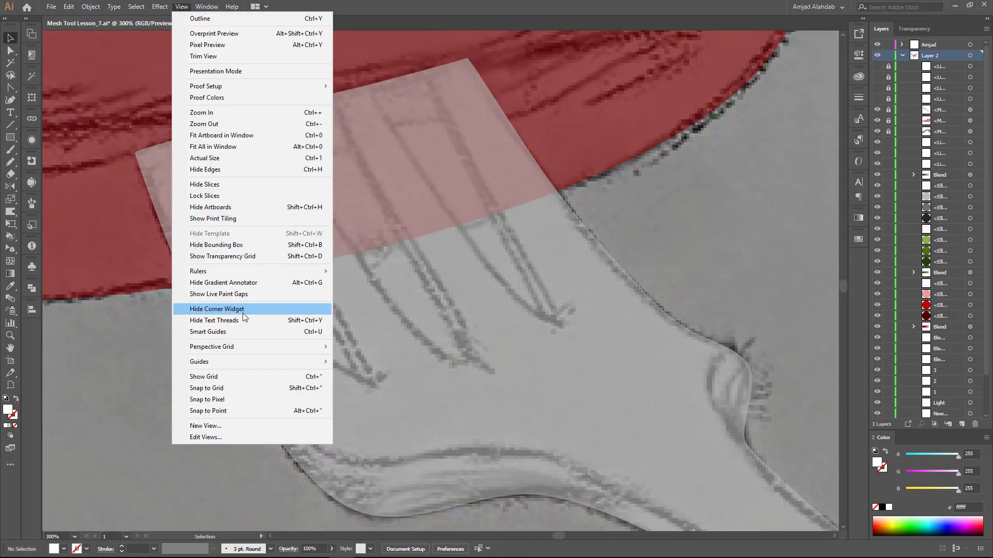
pyautogui.click(309, 332)
pyautogui.click(181, 7)
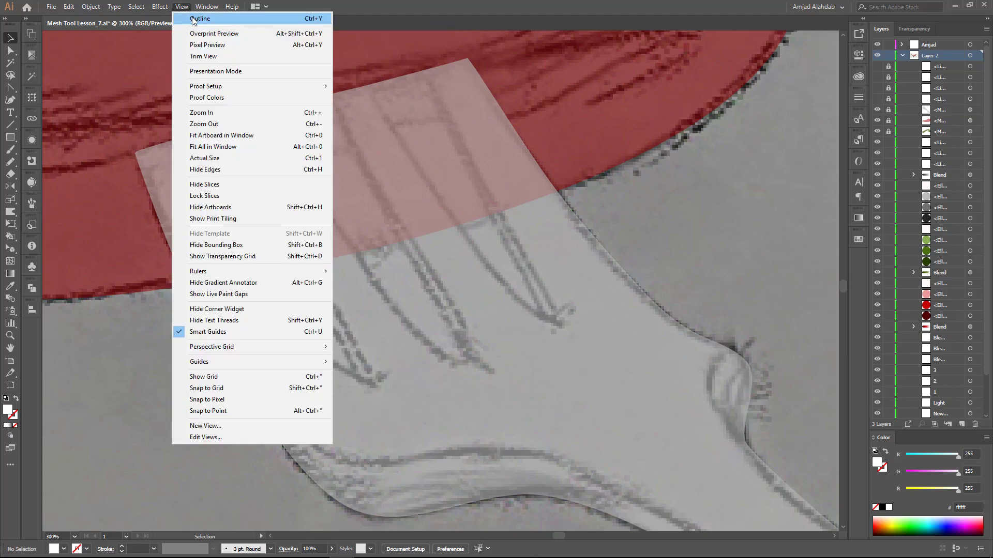
pyautogui.click(204, 19)
# - Draw a pointed Pen path tracing the first tine gap with a rounded top
pyautogui.press('p')
pyautogui.hotkey('ctrl', '+')
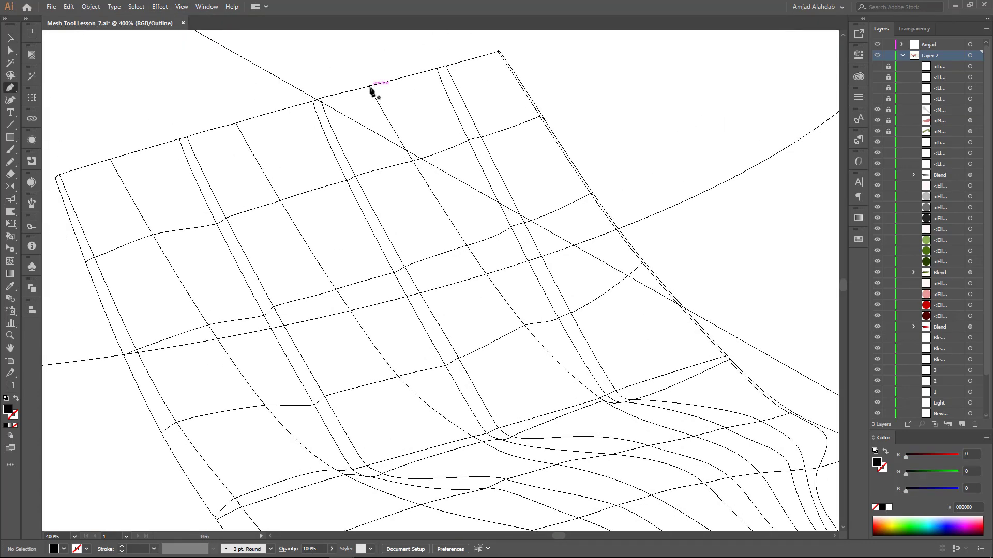
pyautogui.click(370, 91)
pyautogui.hotkey('ctrl', '+')
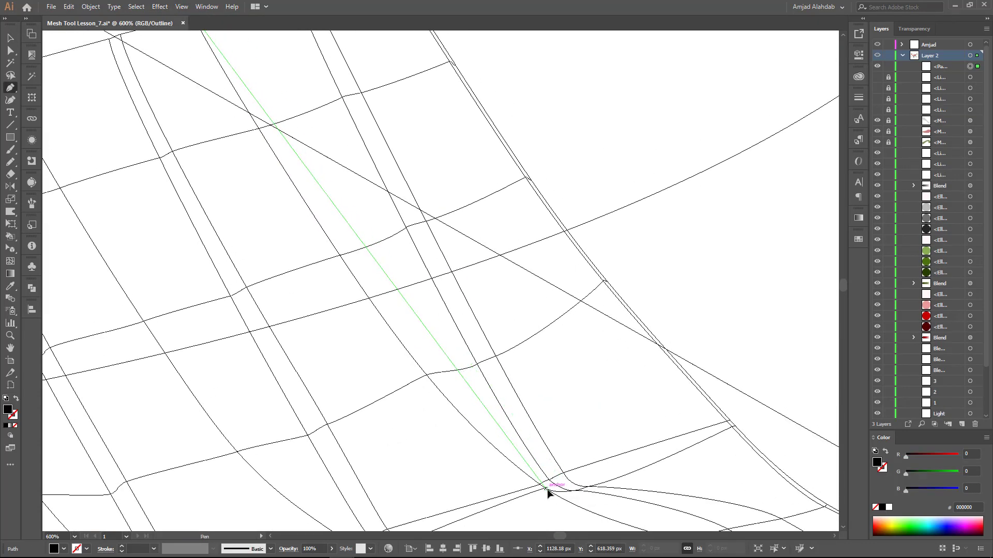
pyautogui.moveTo(546, 488); pyautogui.dragTo(571, 495)
pyautogui.scroll(3, 543, 474)
pyautogui.click(389, 190)
pyautogui.moveTo(288, 215); pyautogui.dragTo(254, 269)
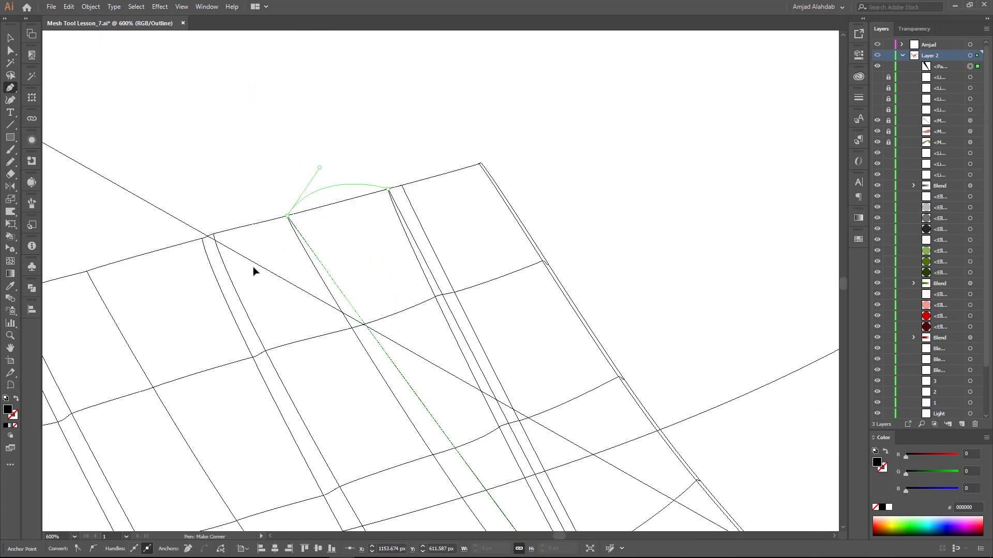
pyautogui.scroll(-2, 380, 186)
pyautogui.scroll(-3, 380, 186)
pyautogui.scroll(-2, 492, 406)
pyautogui.scroll(1, 544, 506)
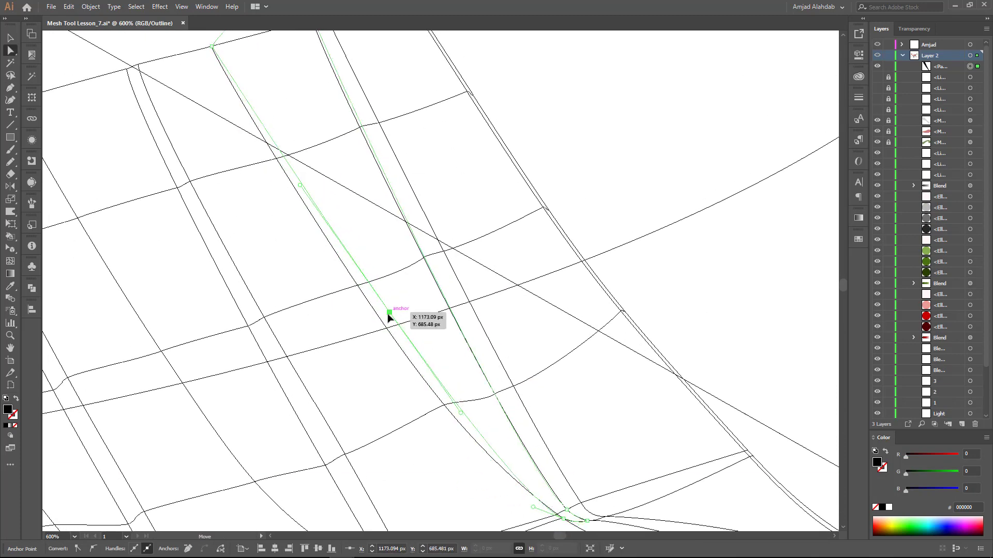
# - Inspect the shape's tip and move its anchors to fit the tine edge
pyautogui.press('ctrl')
pyautogui.hotkey('ctrl', '+')
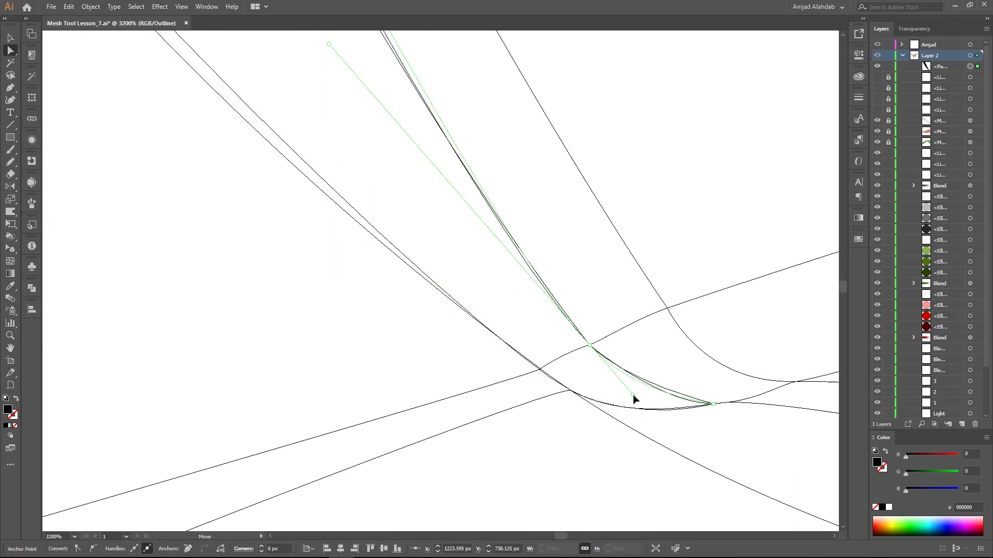
pyautogui.moveTo(320, 100); pyautogui.dragTo(274, 148)
pyautogui.hotkey('ctrl', '-')
pyautogui.scroll(-3, 377, 250)
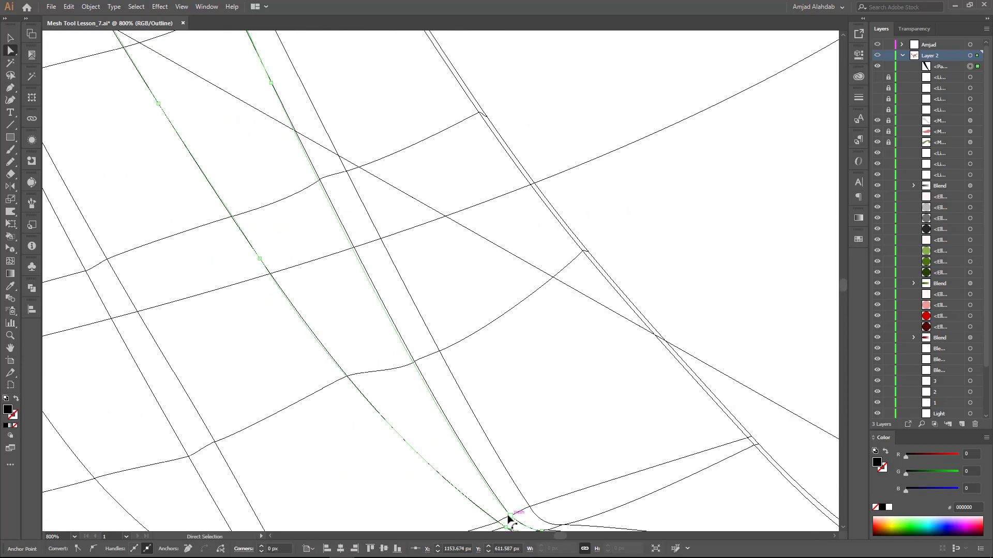
pyautogui.press('v')
pyautogui.hotkey('ctrl', 'shift', 'a')
pyautogui.press('a')
pyautogui.hotkey('ctrl', '+')
pyautogui.hotkey('ctrl', '+')
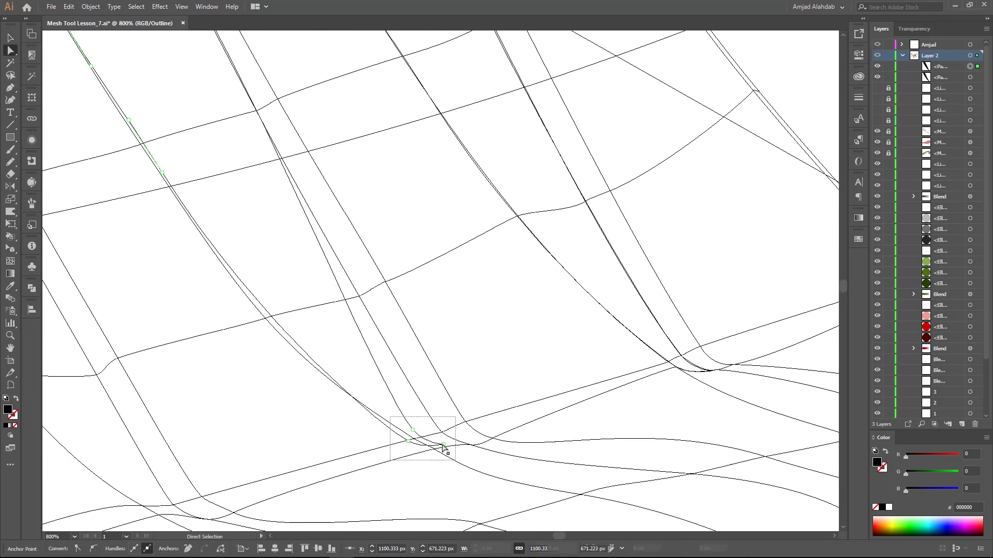
pyautogui.moveTo(434, 440)
pyautogui.mouseDown()
pyautogui.moveTo(406, 436)
pyautogui.moveTo(434, 451)
pyautogui.mouseUp()
pyautogui.moveTo(259, 310); pyautogui.dragTo(248, 317)
# - Refine the curve at the gap's tip and align the next gap's anchor to the tine edge
pyautogui.scroll(-3, 248, 316)
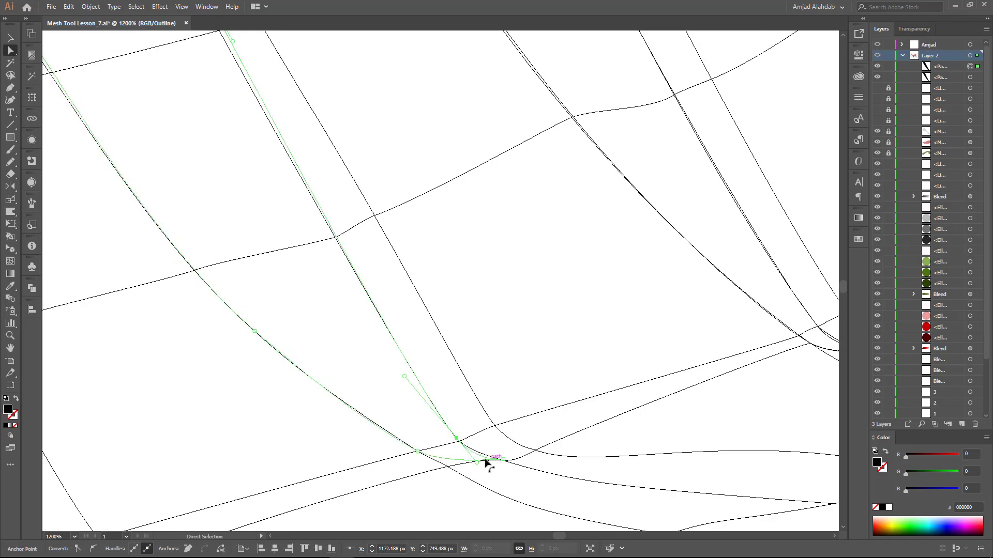
pyautogui.scroll(-3, 487, 460)
pyautogui.moveTo(500, 463); pyautogui.dragTo(500, 465)
pyautogui.hotkey('ctrl', '-')
pyautogui.scroll(-3, 283, 405)
pyautogui.moveTo(354, 303); pyautogui.dragTo(414, 389)
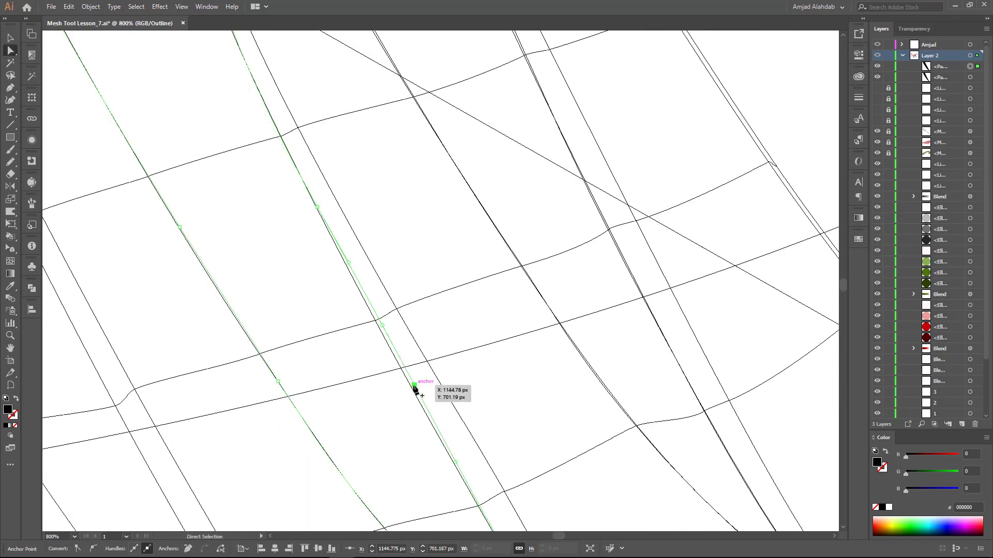
pyautogui.scroll(3, 415, 389)
pyautogui.press('v')
# - Adjust the remaining gap shapes' anchors along the tine edges and zoom out to all tines
pyautogui.press('a')
pyautogui.scroll(-3, 384, 124)
pyautogui.moveTo(248, 160); pyautogui.dragTo(343, 169)
pyautogui.scroll(-3, 388, 262)
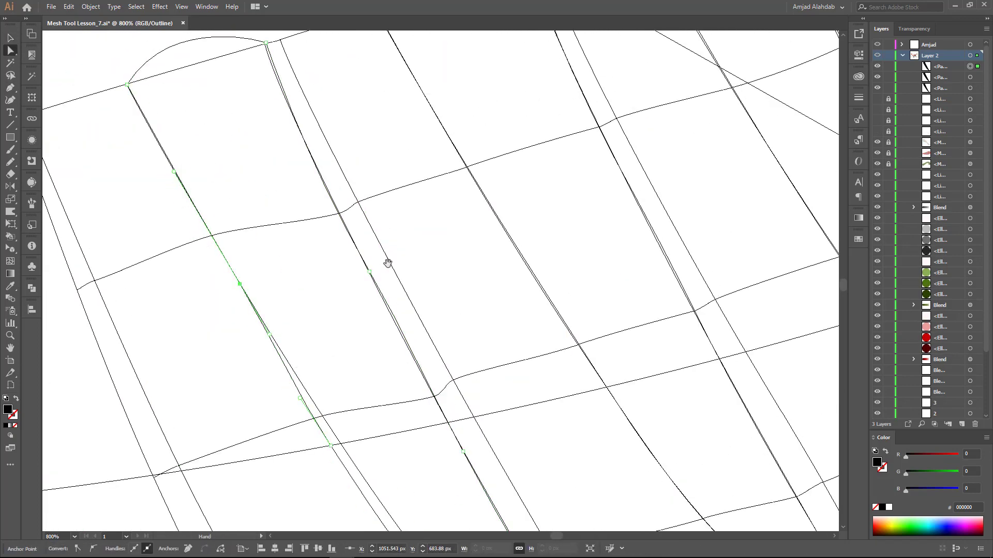
pyautogui.scroll(3, 245, 314)
pyautogui.hotkey('ctrl', '-')
pyautogui.scroll(-3, 284, 250)
pyautogui.moveTo(333, 350); pyautogui.dragTo(372, 352)
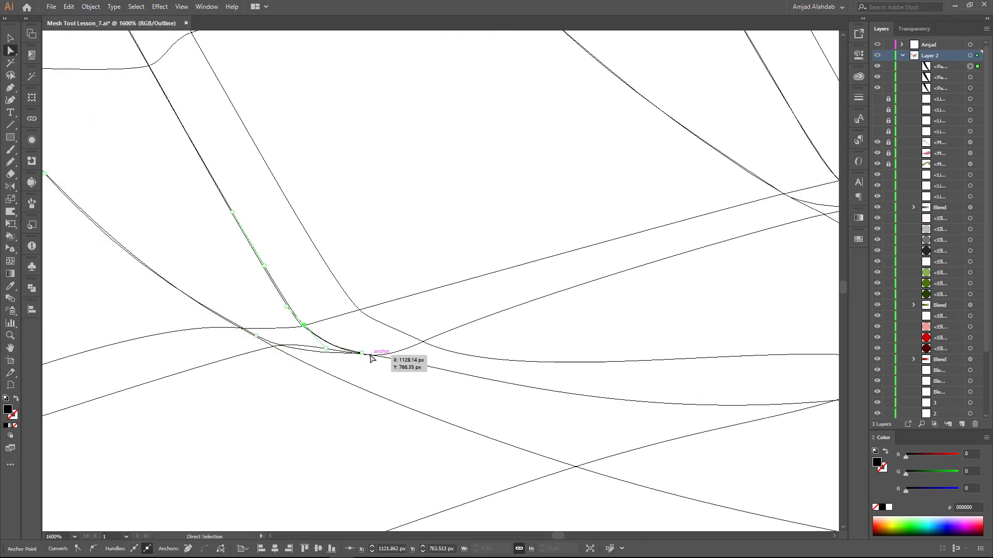
pyautogui.scroll(3, 405, 279)
pyautogui.hotkey('ctrl', '-')
pyautogui.click(181, 6)
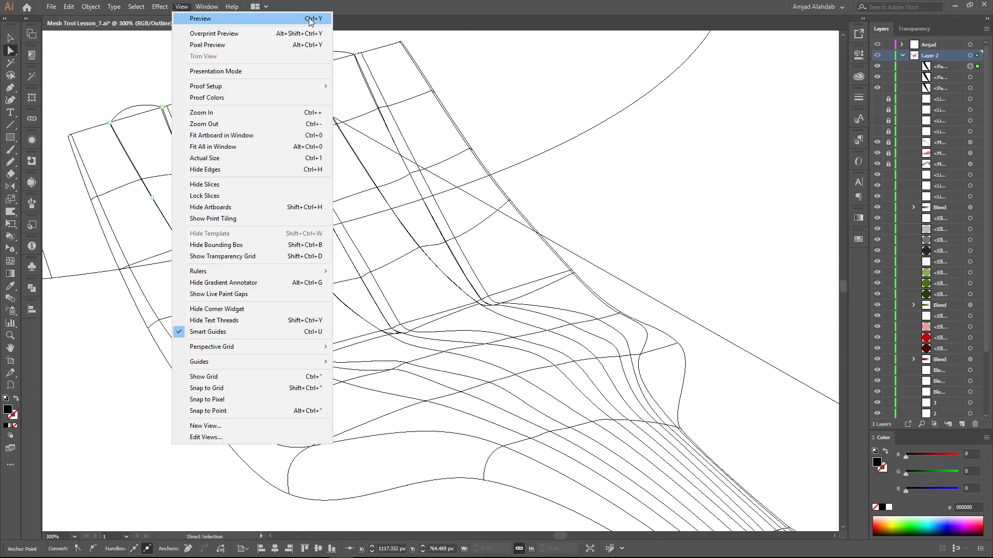
# - Back in full-colour preview, select the three tine-gap shapes and cut them
pyautogui.click(197, 18)
pyautogui.moveTo(351, 224); pyautogui.dragTo(404, 249)
pyautogui.click(182, 6)
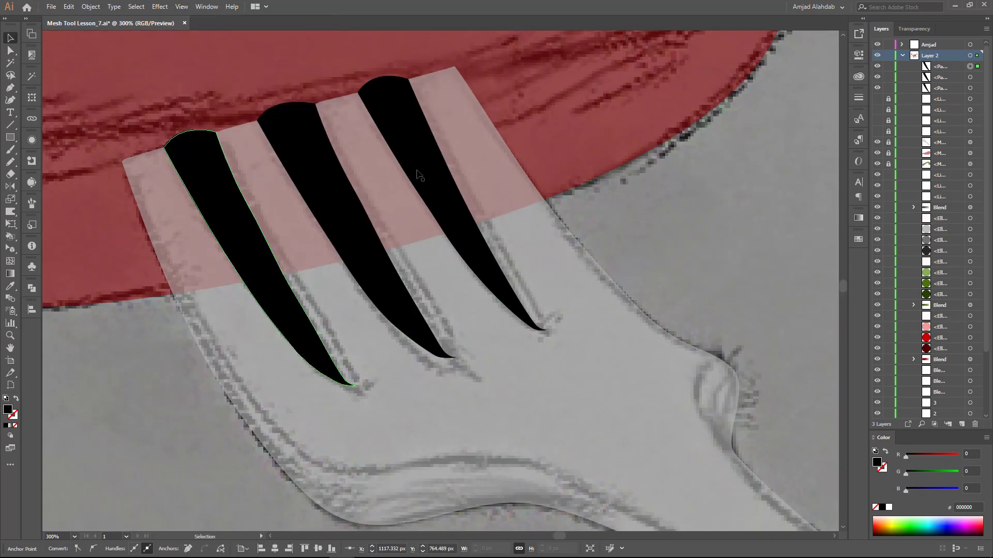
pyautogui.keyDown('shift'); pyautogui.click(465, 232); pyautogui.keyUp('shift')
pyautogui.keyDown('shift'); pyautogui.click(224, 221); pyautogui.keyUp('shift')
pyautogui.click(69, 7)
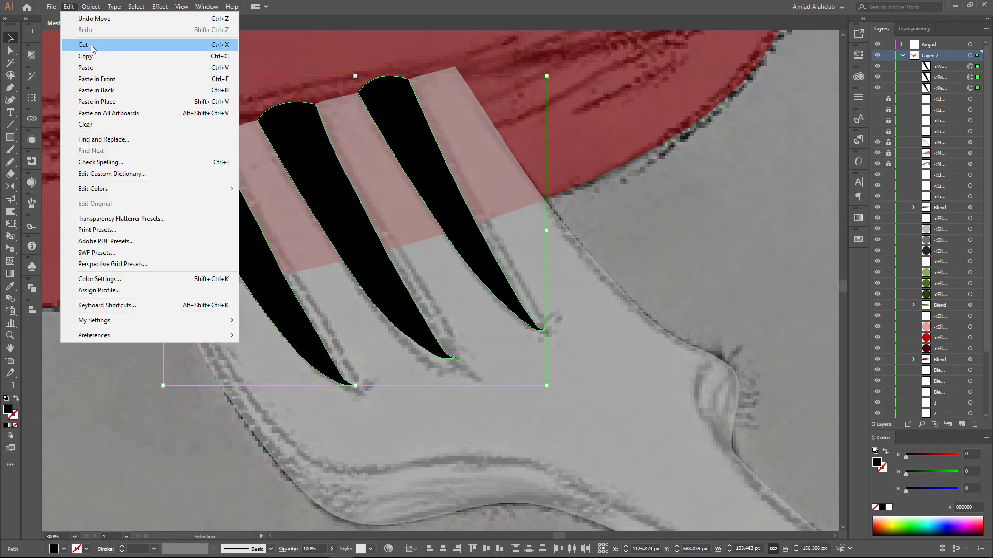
pyautogui.click(91, 45)
# - Unlock the fork mesh and paste the tine-gap shapes in front of it
pyautogui.click(888, 110)
pyautogui.click(970, 109)
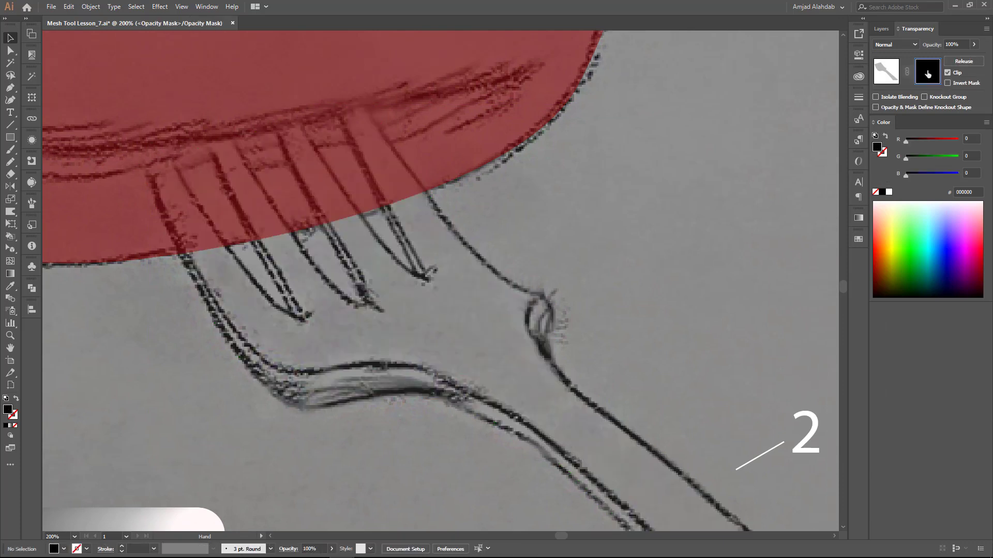
pyautogui.click(68, 7)
pyautogui.click(83, 76)
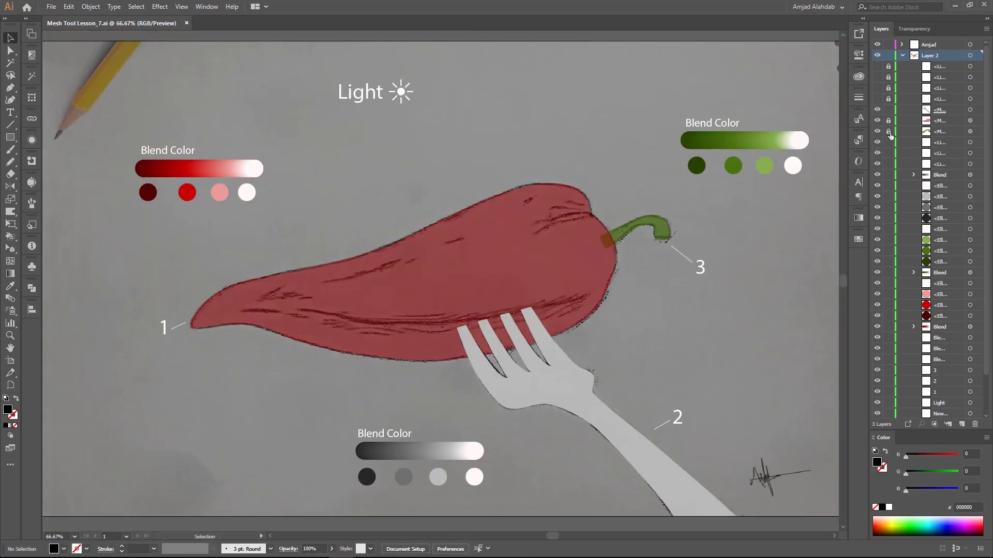
# - Remove the numbered labels, leader lines and the four white lines
pyautogui.click(559, 241)
pyautogui.click(78, 548)
pyautogui.click(534, 127)
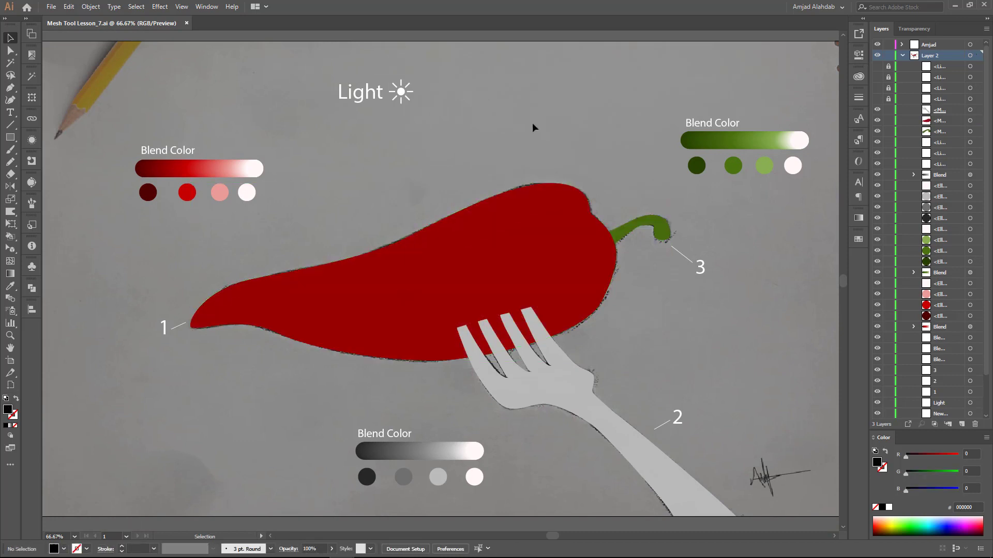
pyautogui.hotkey('ctrl', 'z')
pyautogui.hotkey('ctrl', 'z')
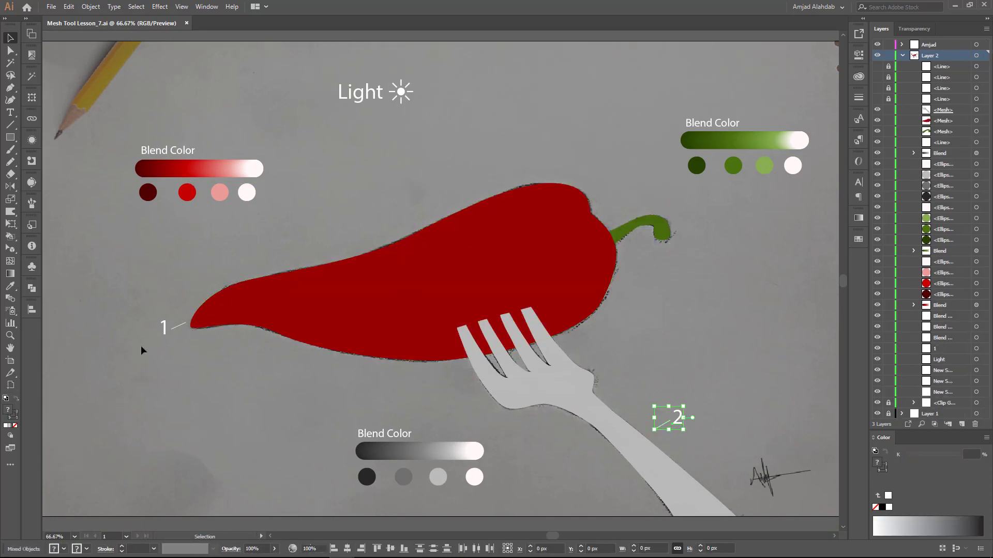
pyautogui.hotkey('ctrl', 'z')
pyautogui.hotkey('ctrl', 'z')
pyautogui.hotkey('ctrl', 'z')
pyautogui.moveTo(876, 100); pyautogui.dragTo(877, 66)
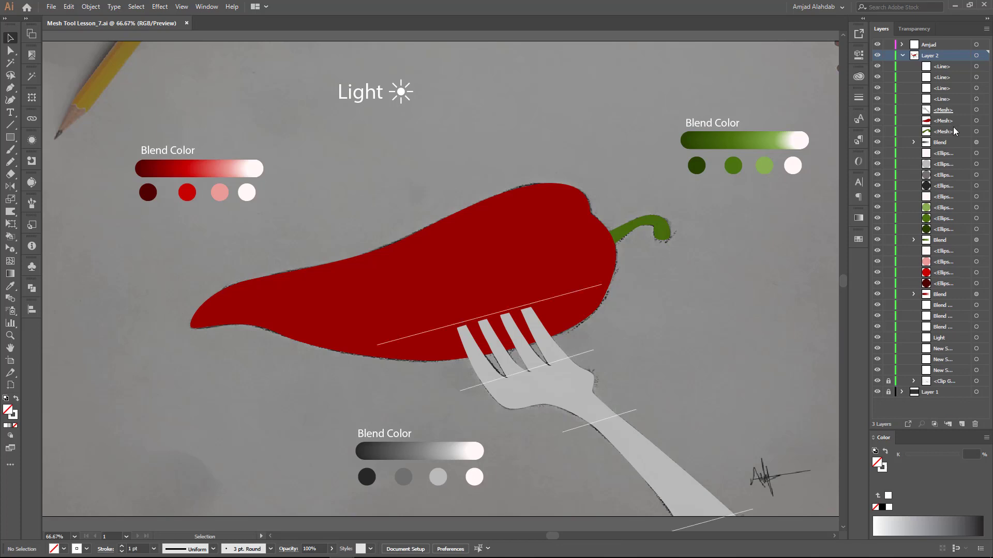
pyautogui.hotkey('ctrl', 'z')
pyautogui.hotkey('ctrl', 'z')
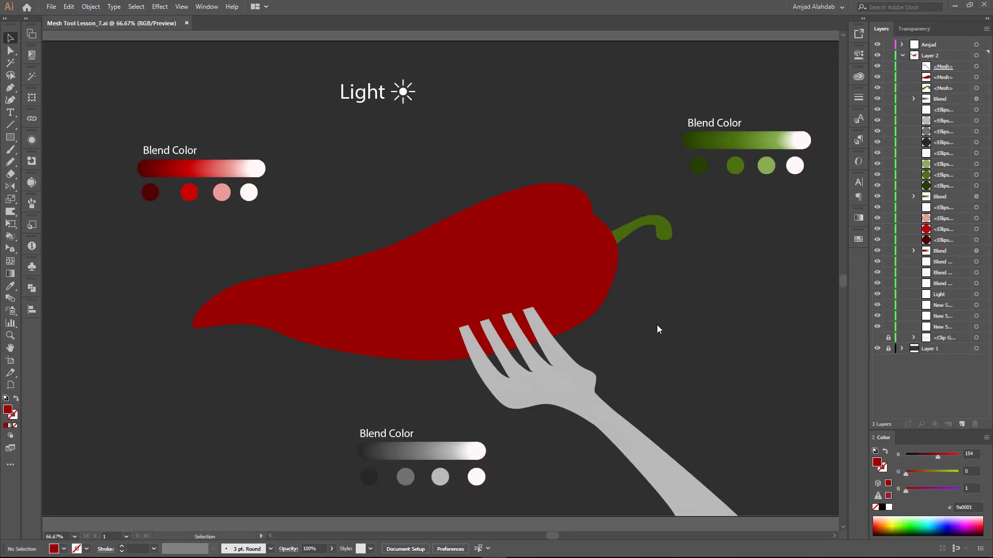
# - Duplicate the Light text as a 'Color Step 1' label, nudge it left, and select the pepper
pyautogui.hotkey('ctrl', 'v')
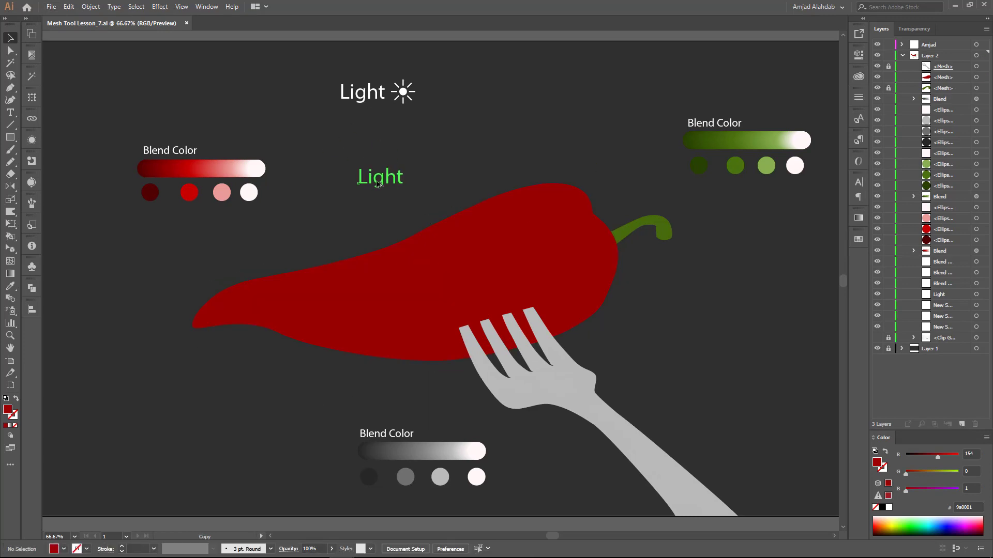
pyautogui.doubleClick(380, 177)
pyautogui.press('BackSpace')
pyautogui.write('Color Step 1')
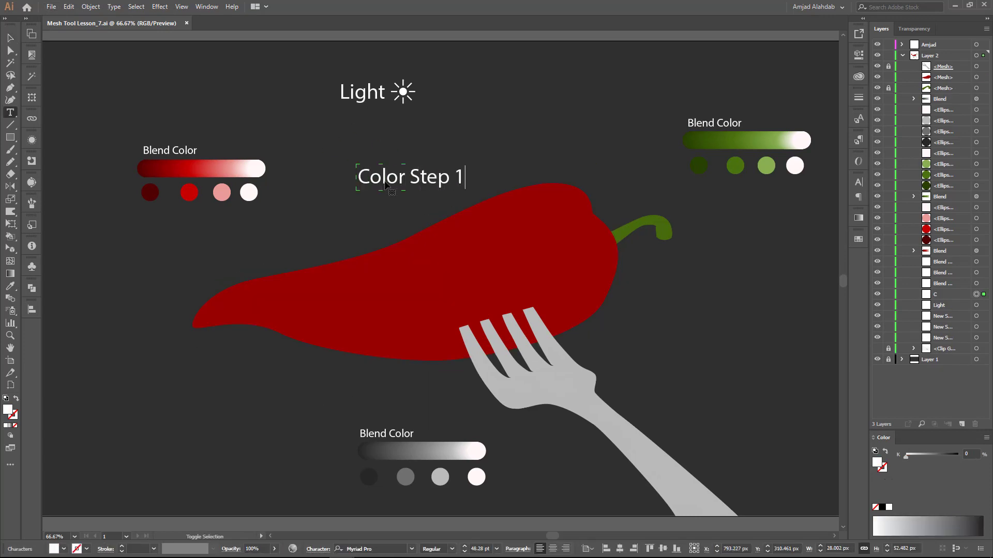
pyautogui.press('Escape')
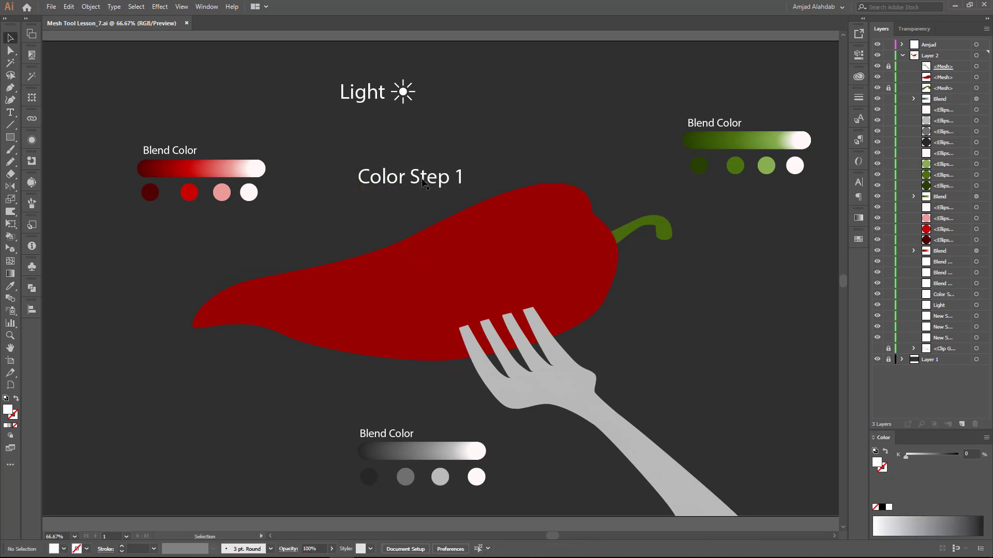
pyautogui.moveTo(385, 186); pyautogui.dragTo(350, 182)
pyautogui.click(361, 207)
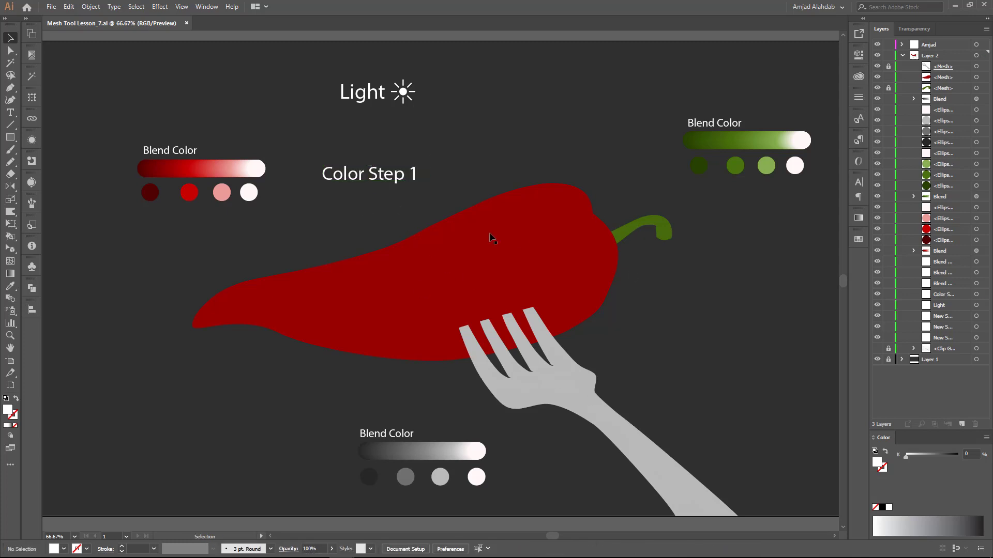
pyautogui.click(454, 302)
# - Add pepper mesh points across the middle and bottom edge, coloured with reds from the blend bar
pyautogui.press('u')
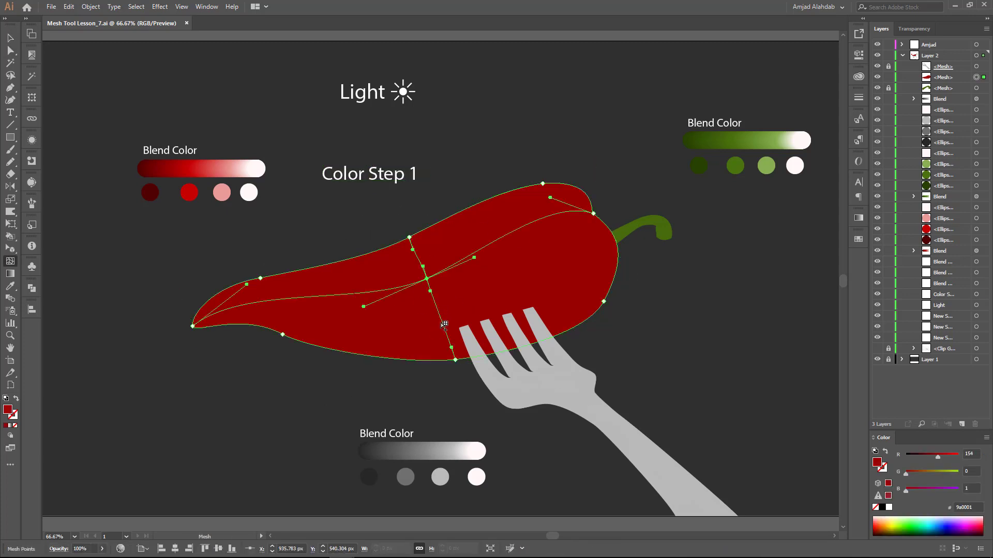
pyautogui.click(442, 320)
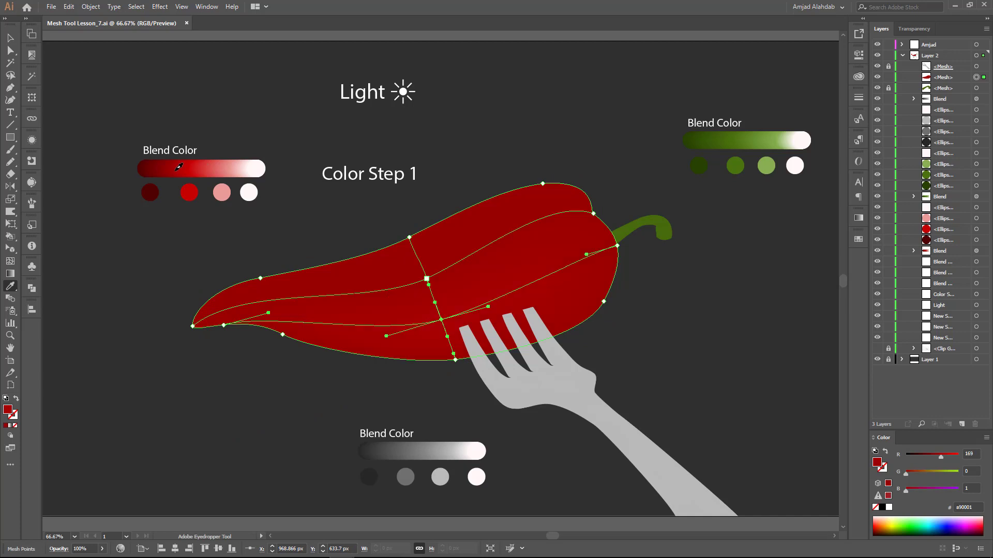
pyautogui.press('i')
pyautogui.click(444, 318)
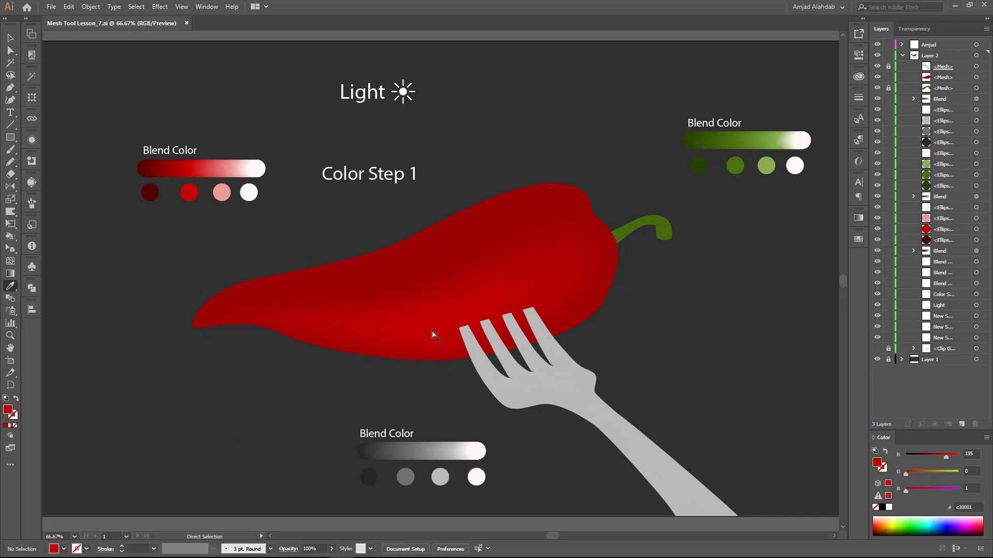
pyautogui.click(456, 354)
pyautogui.press('i')
pyautogui.click(162, 166)
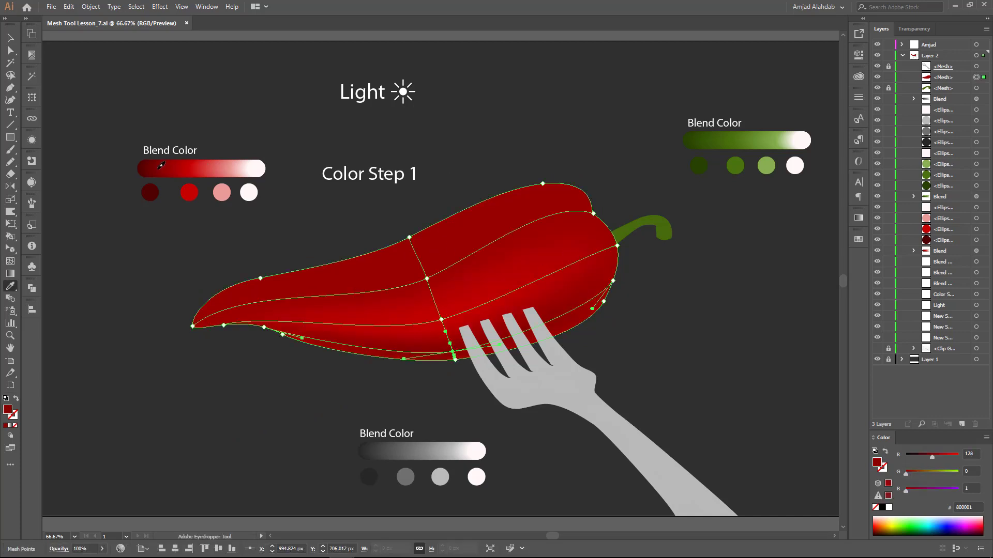
# - Select mesh points on the pepper's bottom and top edges
pyautogui.keyDown('ctrl'); pyautogui.click(453, 355); pyautogui.keyUp('ctrl')
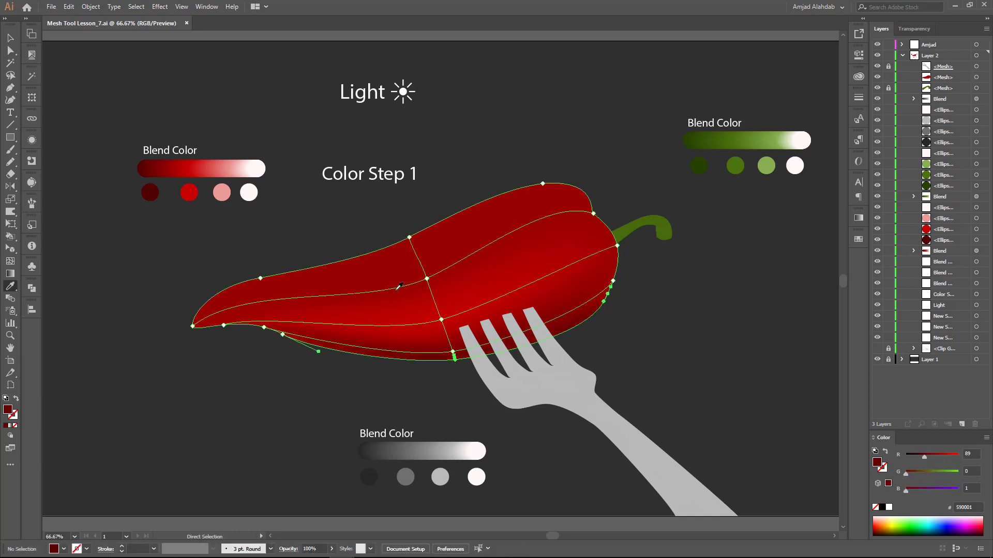
pyautogui.hotkey('ctrl', 'shift', 'a')
pyautogui.press('a')
pyautogui.click(407, 252)
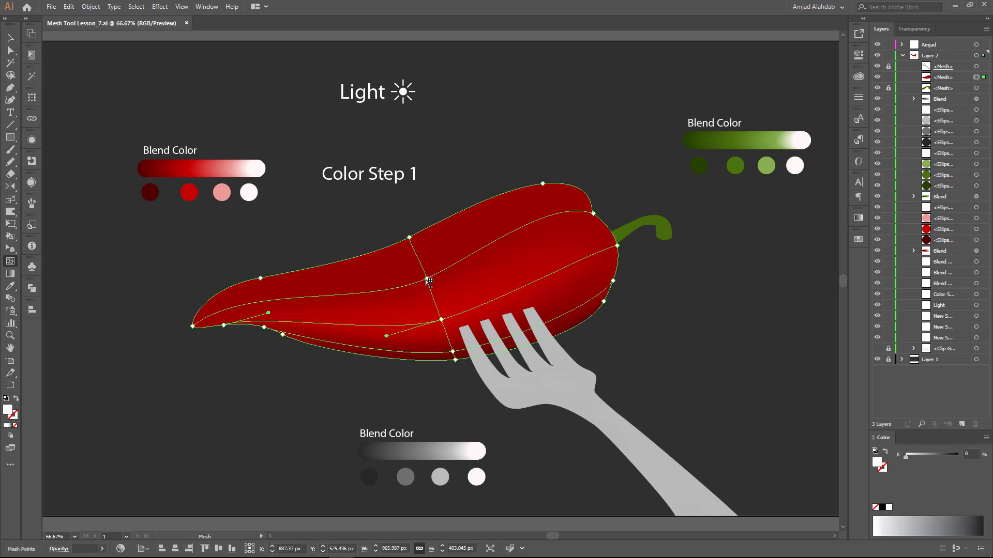
pyautogui.click(410, 240)
# - Move the Light label lower on the canvas
pyautogui.press('a')
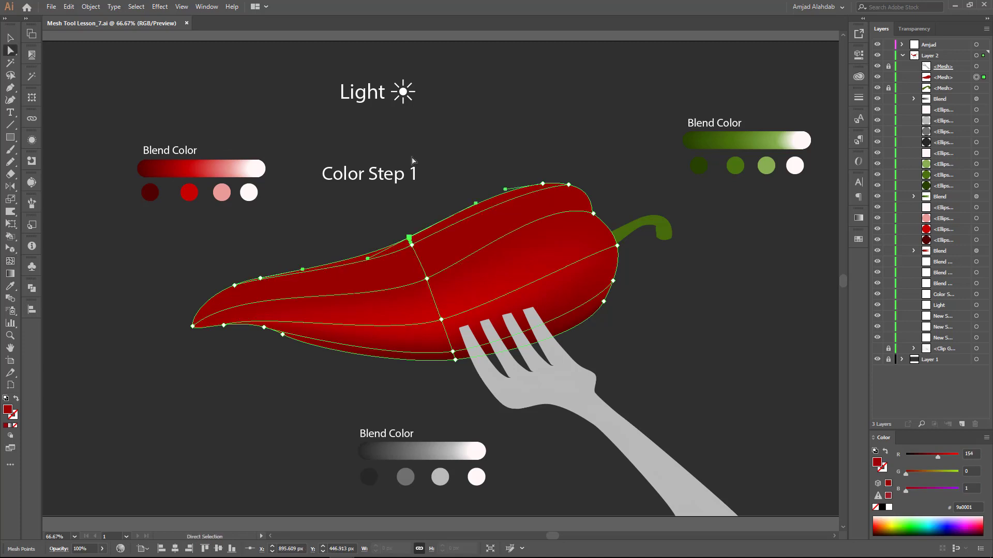
pyautogui.press('v')
pyautogui.hotkey('ctrl', 'shift', 'a')
pyautogui.click(372, 95)
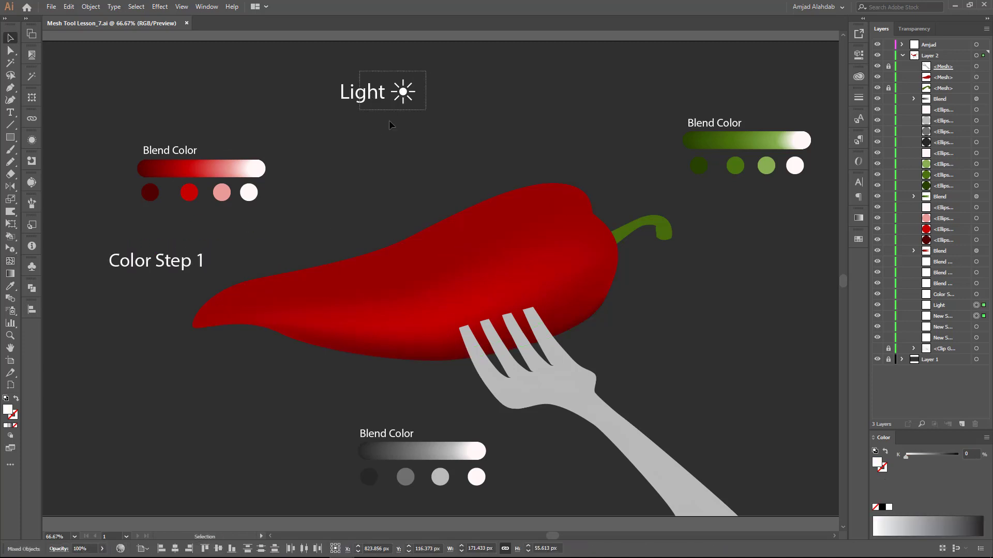
pyautogui.moveTo(372, 95); pyautogui.dragTo(379, 132)
# - Give the pepper's top edge a lighter red highlight from the blend bar
pyautogui.hotkey('ctrl', 'shift', 'a')
pyautogui.click(370, 312)
pyautogui.press('i')
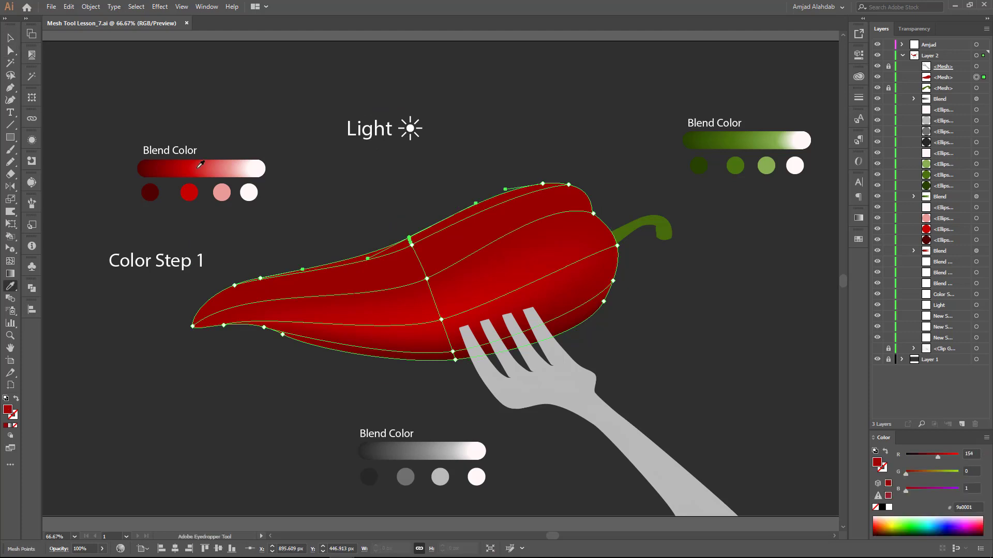
pyautogui.click(201, 164)
pyautogui.press('a')
pyautogui.click(408, 228)
pyautogui.click(428, 268)
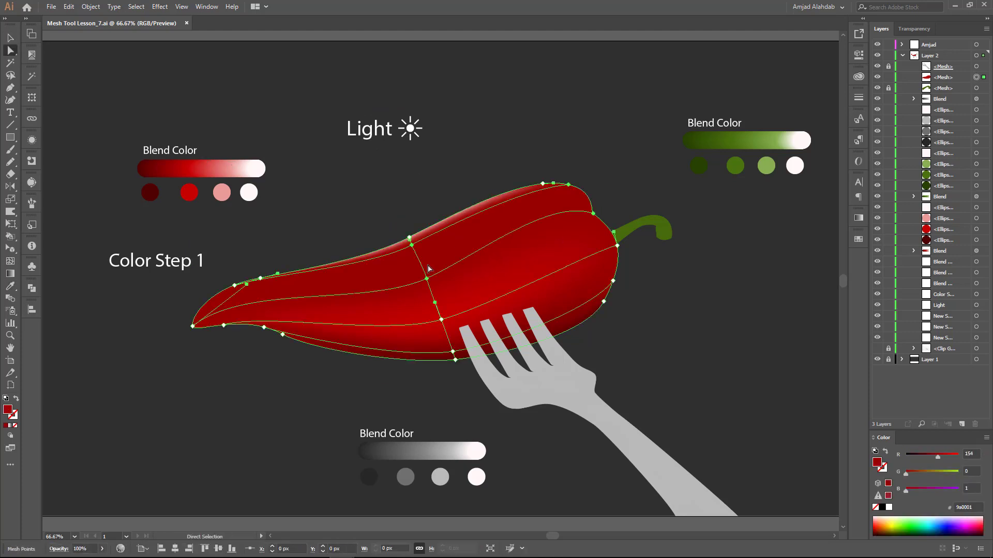
pyautogui.click(640, 235)
# - Unlock the stem, zoom in, and give one stem mesh point a lighter green
pyautogui.click(889, 91)
pyautogui.click(655, 227)
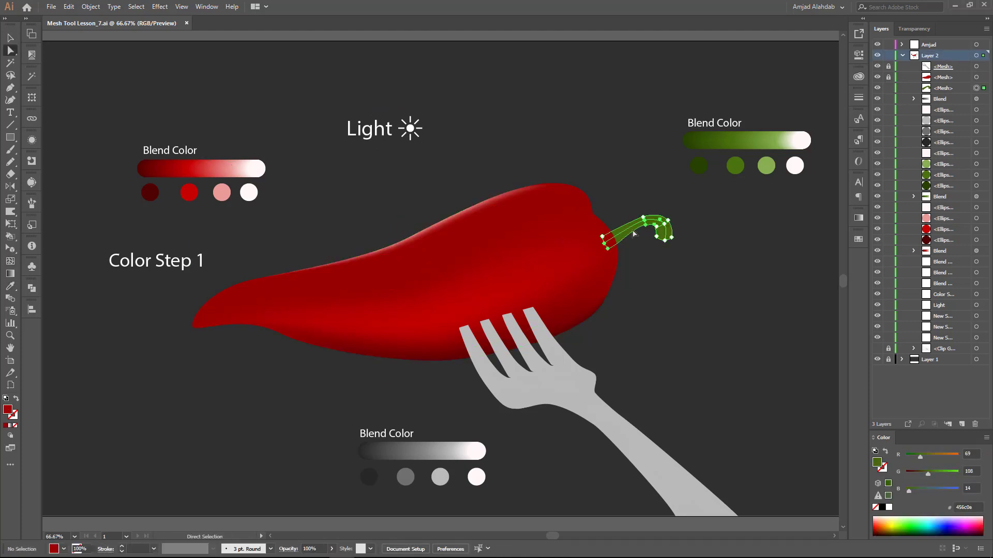
pyautogui.hotkey('ctrl', '1')
pyautogui.press('a')
pyautogui.click(547, 285)
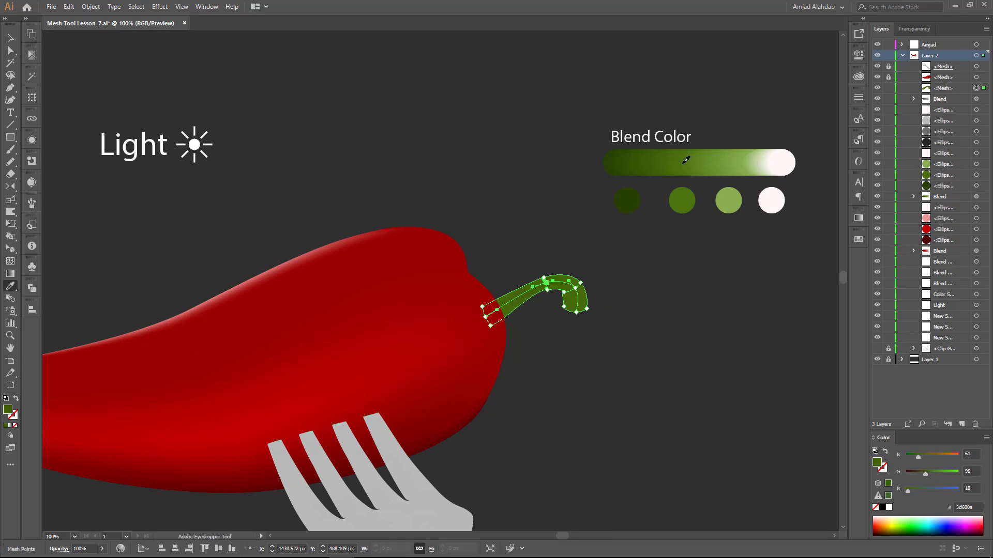
pyautogui.click(684, 162)
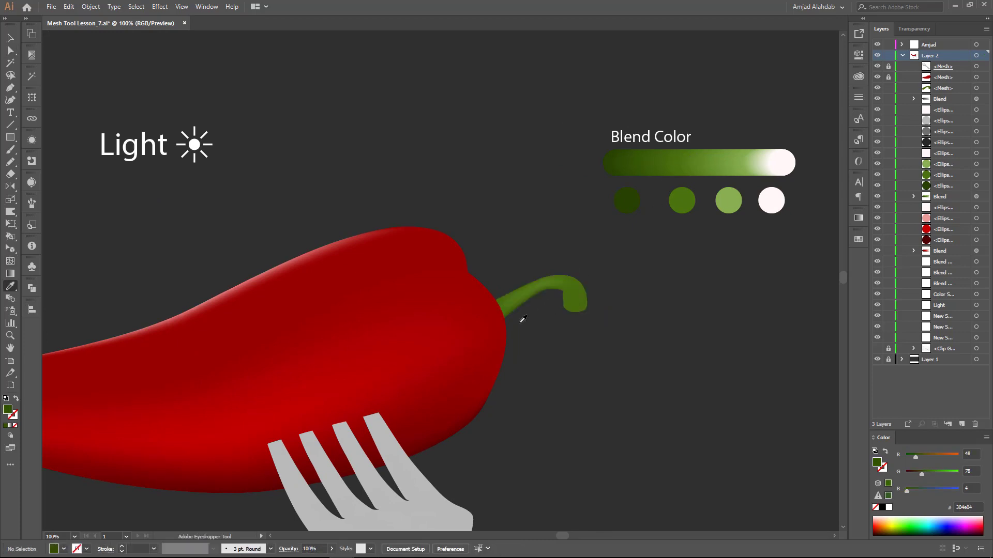
# - Colour other stem points dark green from the green bar, then zoom out to the whole illustration
pyautogui.press('a')
pyautogui.click(486, 317)
pyautogui.press('i')
pyautogui.click(615, 160)
pyautogui.press('a')
pyautogui.press('i')
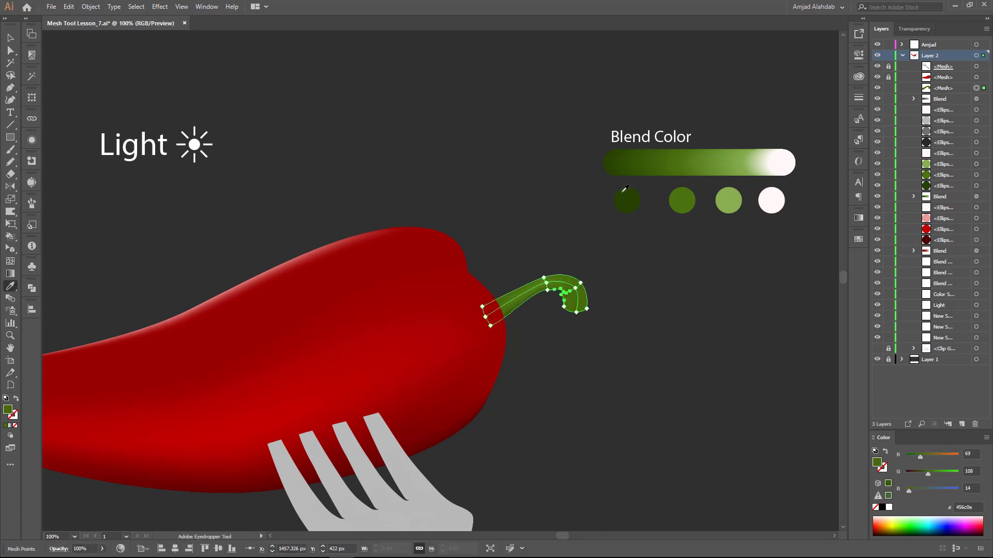
pyautogui.hotkey('ctrl', 'shift', 'a')
pyautogui.click(563, 308)
pyautogui.hotkey('ctrl', 'shift', 'a')
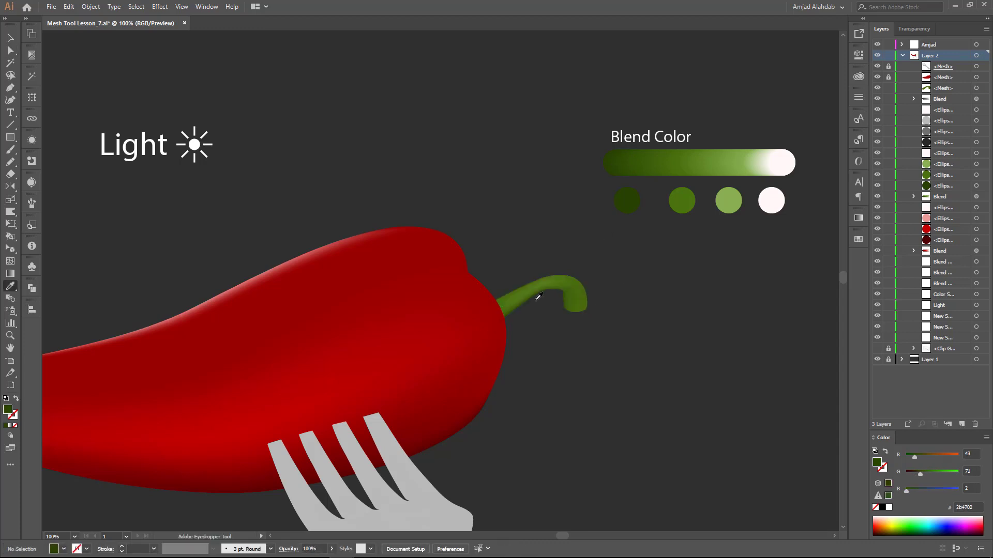
pyautogui.hotkey('ctrl', '-')
pyautogui.moveTo(559, 288); pyautogui.dragTo(557, 275)
# - Fill the fork mesh with mid grey sampled from the gray blend bar
pyautogui.press('v')
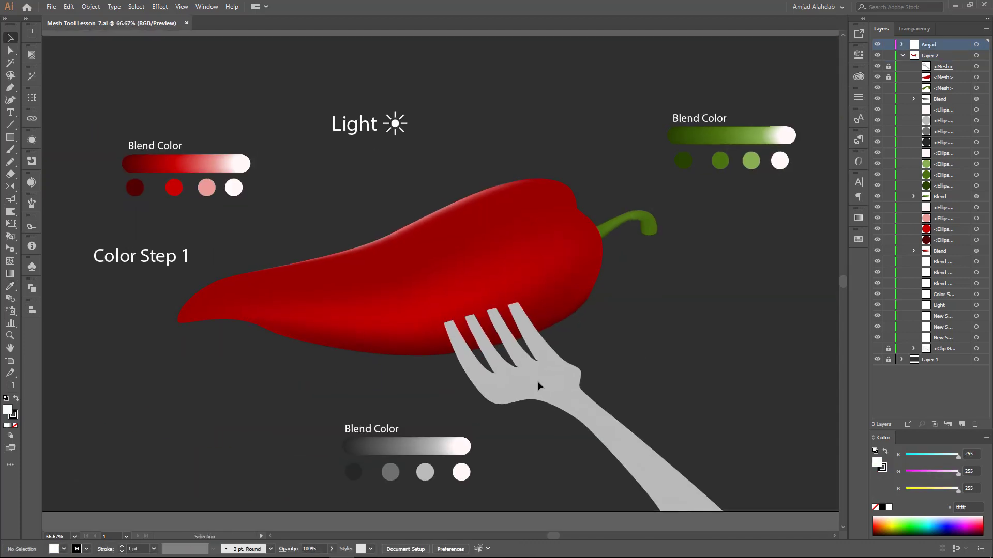
pyautogui.click(537, 381)
pyautogui.press('i')
pyautogui.click(407, 449)
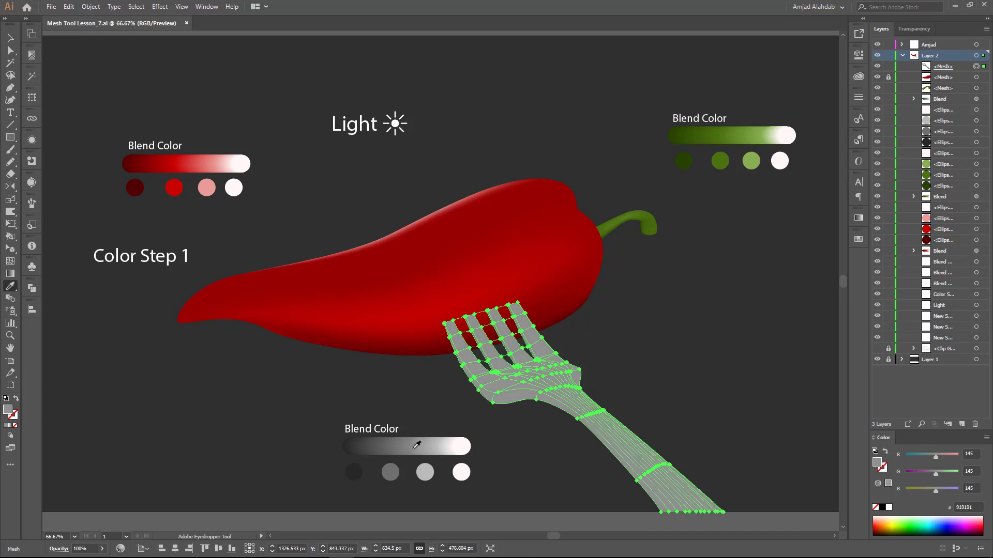
pyautogui.hotkey('ctrl', 'shift', 'a')
pyautogui.click(509, 371)
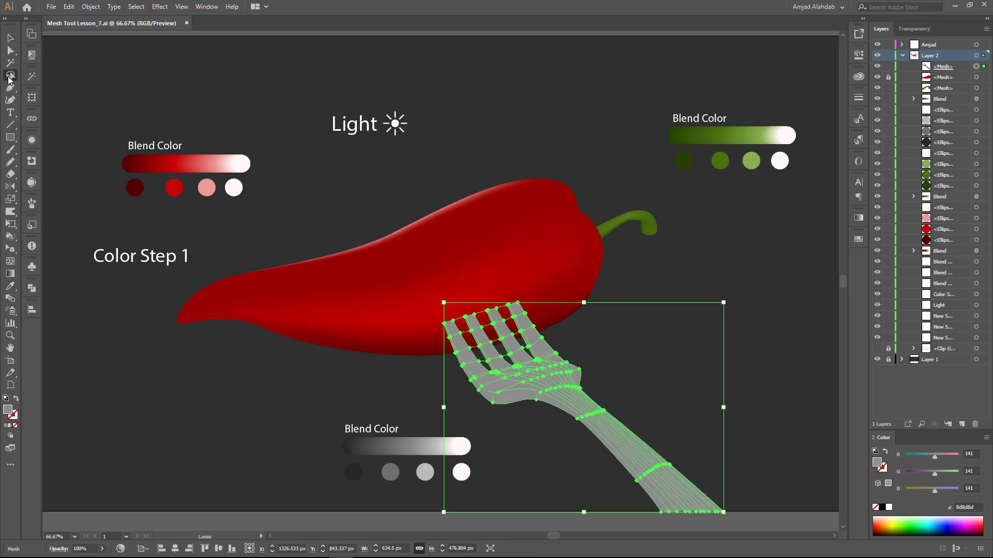
# - Give the fork's tine and handle mesh points lighter greys
pyautogui.moveTo(497, 373); pyautogui.dragTo(543, 333)
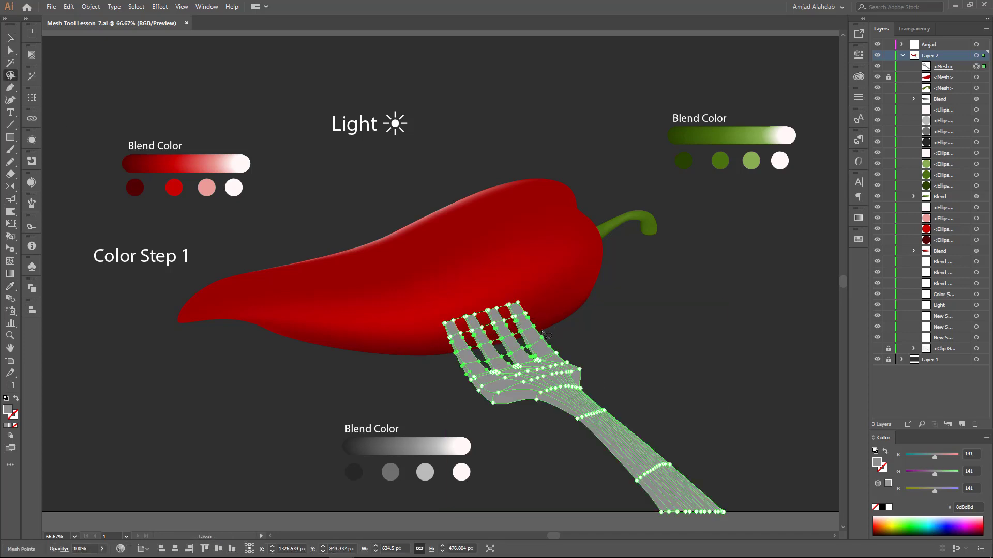
pyautogui.click(402, 443)
pyautogui.click(460, 445)
pyautogui.keyDown('ctrl'); pyautogui.click(644, 362); pyautogui.keyUp('ctrl')
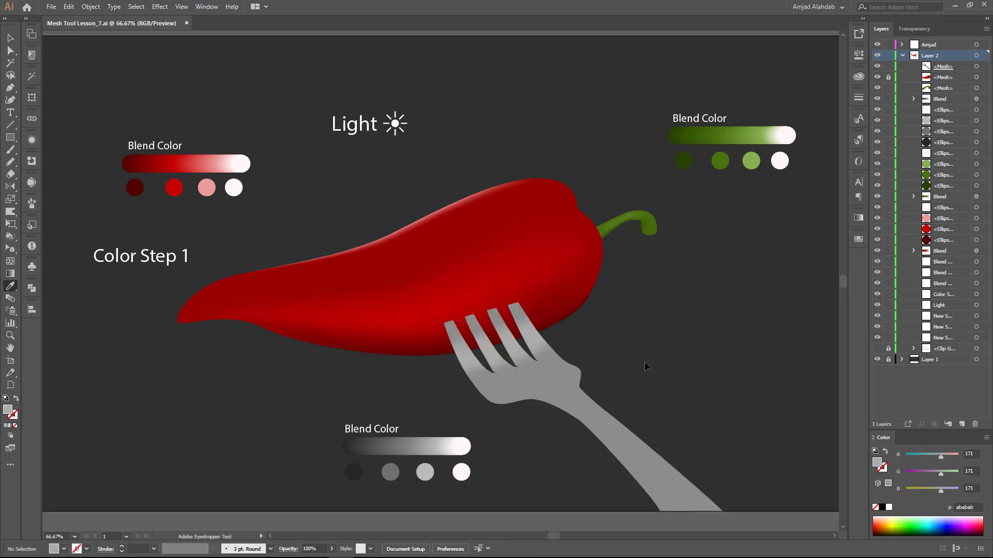
pyautogui.keyDown('ctrl'); pyautogui.click(631, 455); pyautogui.keyUp('ctrl')
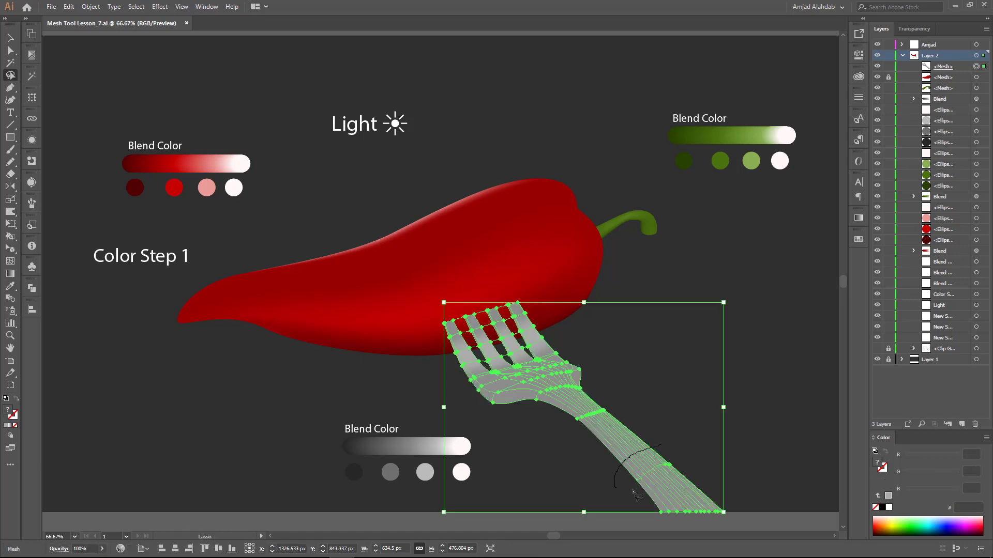
pyautogui.moveTo(635, 494); pyautogui.dragTo(636, 495)
pyautogui.click(455, 446)
# - Place a sparkle symbol on the fork
pyautogui.press('v')
pyautogui.click(673, 415)
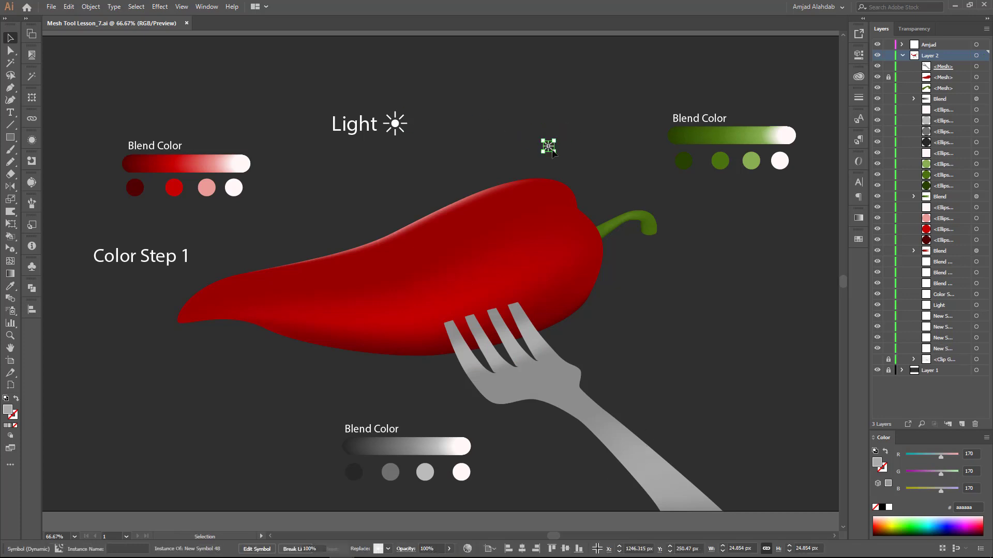
pyautogui.moveTo(569, 137)
pyautogui.mouseDown()
pyautogui.moveTo(510, 340)
pyautogui.moveTo(672, 464)
pyautogui.mouseUp()
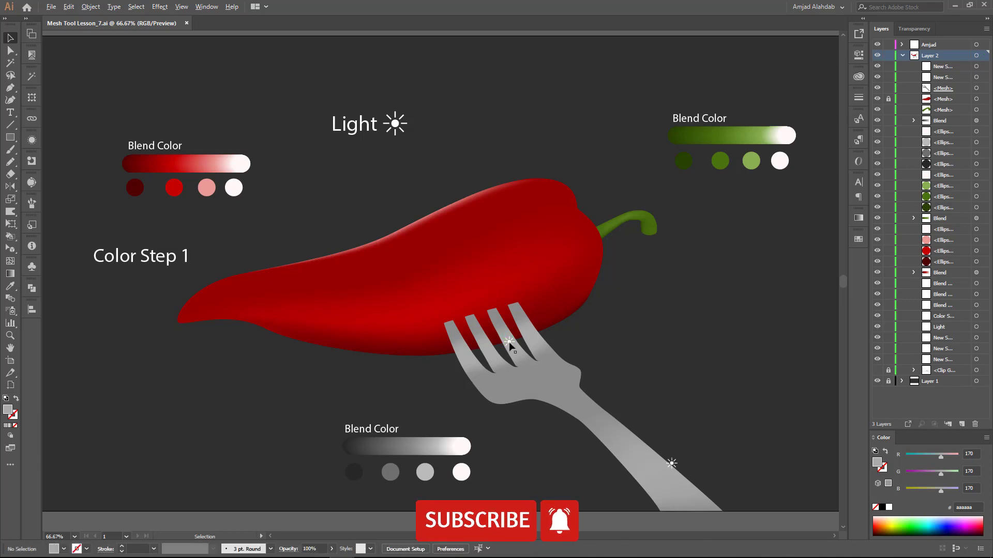
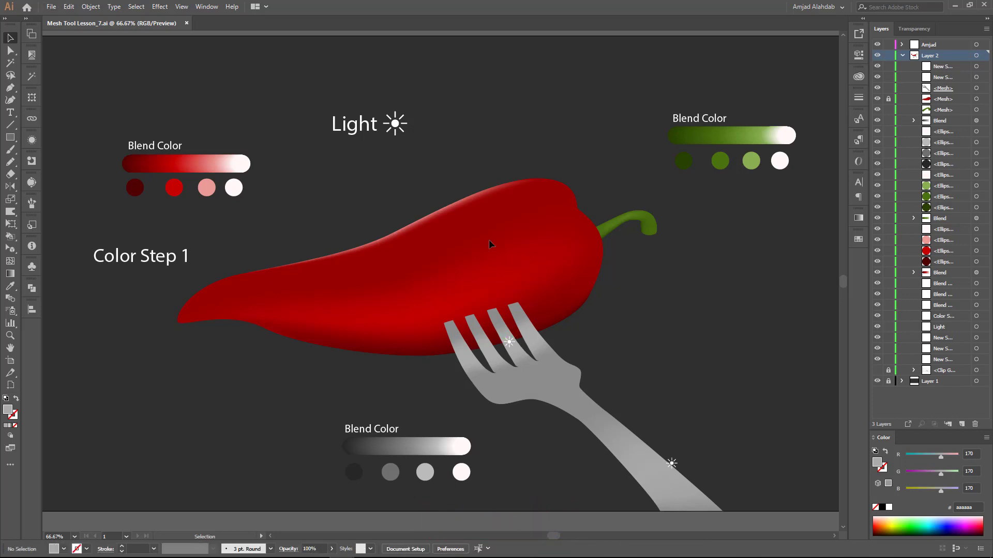
# - Change the step label from Color Step 1 to Color Step 2
pyautogui.click(185, 256)
pyautogui.doubleClick(185, 256)
pyautogui.write('2')
pyautogui.click(241, 221)
# - Select the pepper mesh and reshape the mesh lines near its top
pyautogui.press('a')
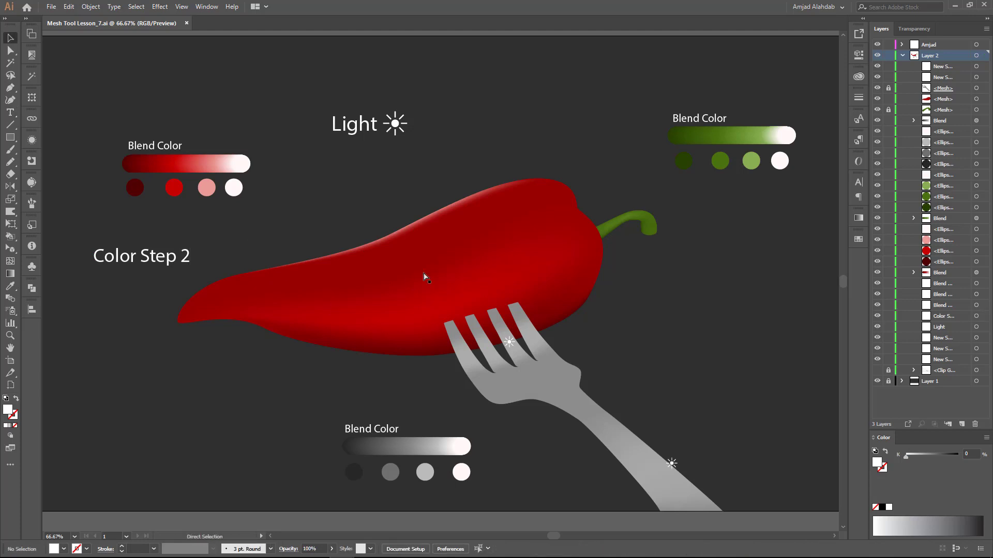
pyautogui.click(888, 91)
pyautogui.press('u')
pyautogui.keyDown('ctrl'); pyautogui.click(527, 228); pyautogui.keyUp('ctrl')
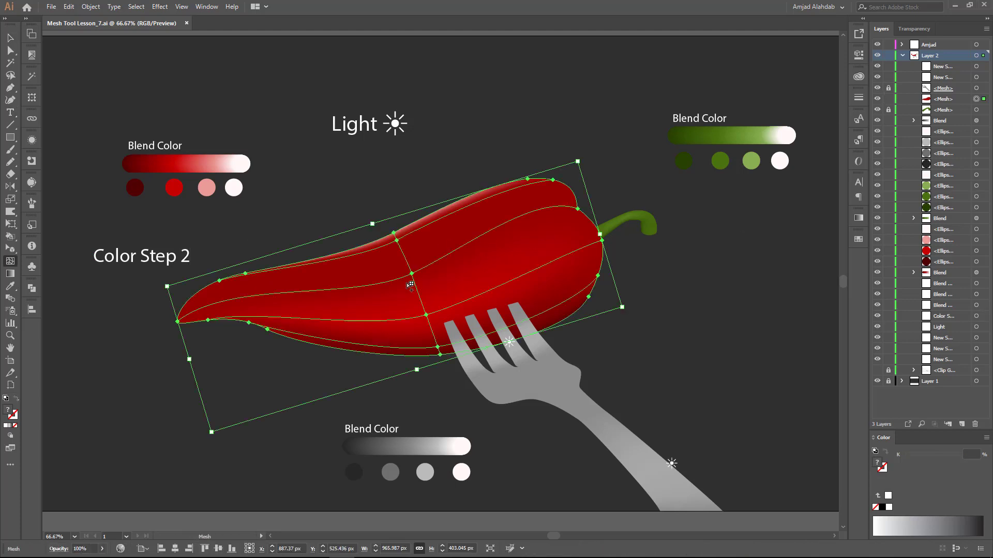
pyautogui.click(527, 201)
pyautogui.moveTo(482, 231); pyautogui.dragTo(483, 226)
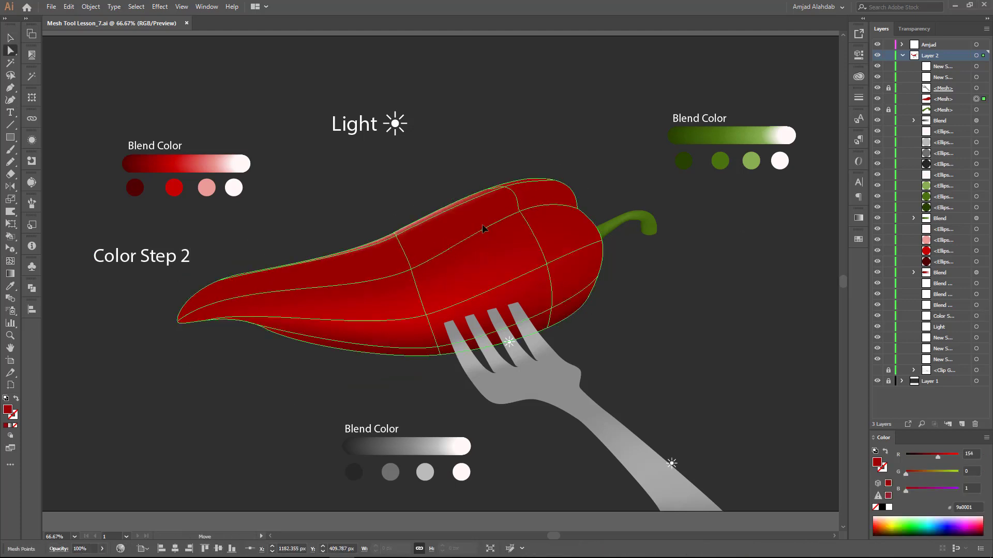
# - Add mesh lines across the pepper's left part and tip, then bend them at the tip
pyautogui.click(340, 285)
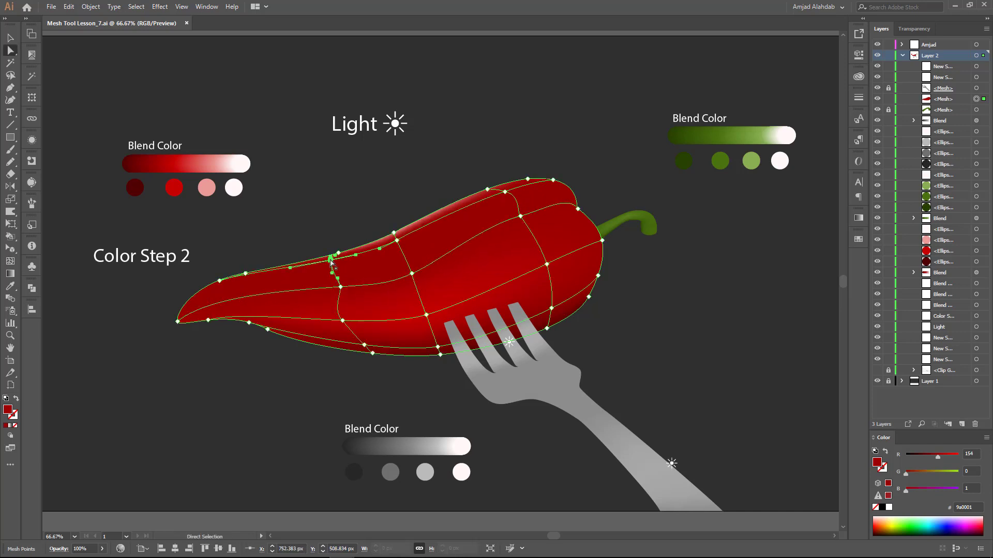
pyautogui.click(342, 314)
pyautogui.click(258, 299)
pyautogui.press('a')
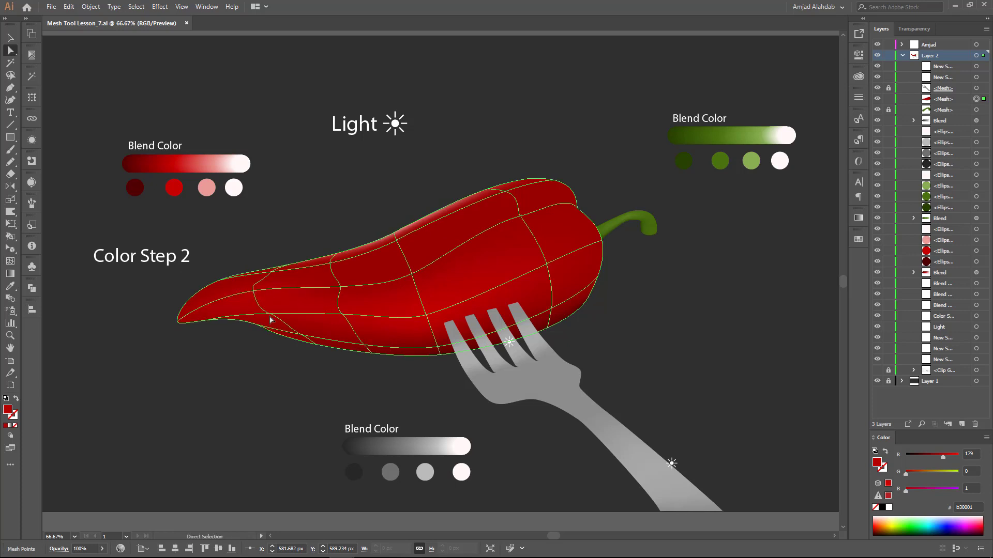
pyautogui.scroll(3, 206, 303)
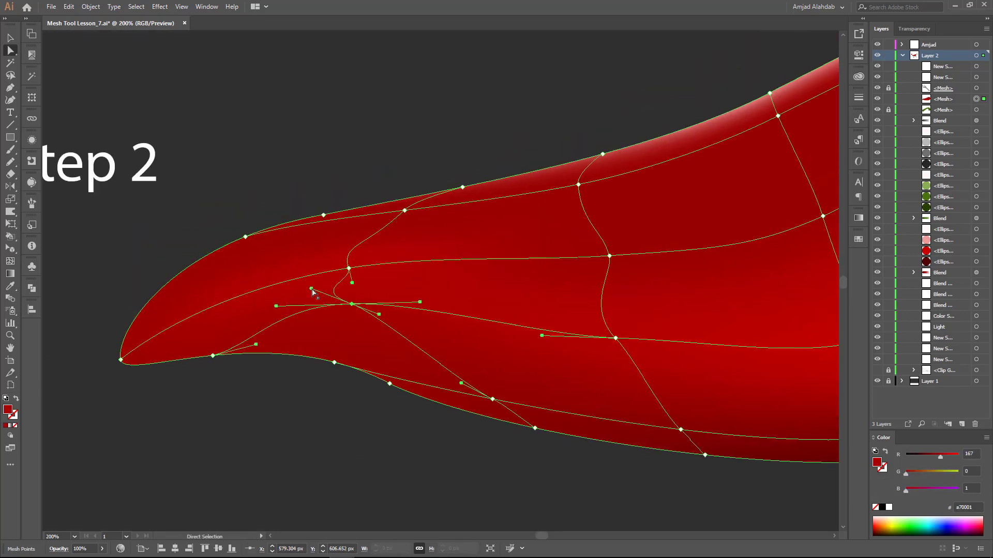
pyautogui.moveTo(310, 284)
pyautogui.mouseDown()
pyautogui.moveTo(337, 275)
pyautogui.moveTo(352, 300)
pyautogui.mouseUp()
pyautogui.click(257, 346)
pyautogui.click(369, 249)
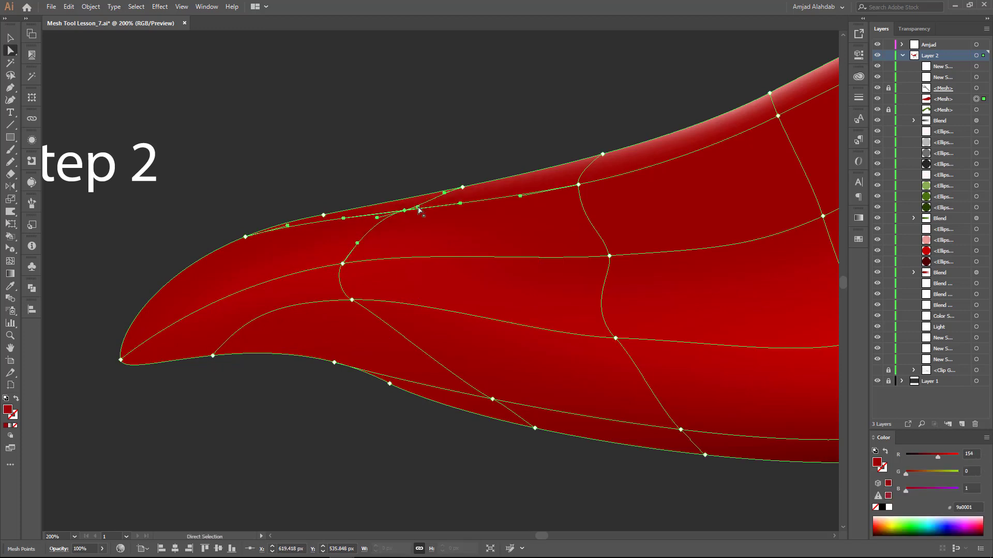
pyautogui.moveTo(302, 314); pyautogui.dragTo(307, 317)
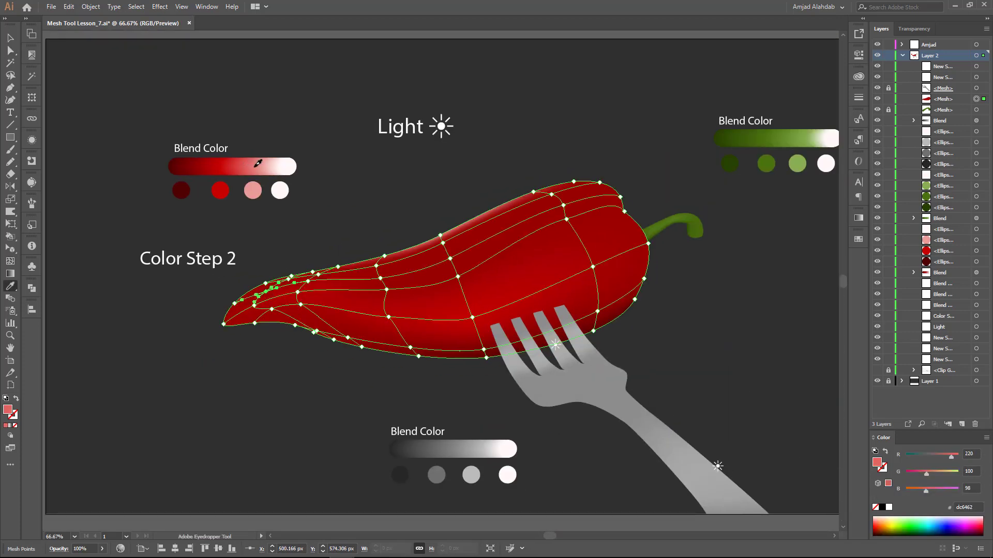
# - Give the pepper's bottom-tip and bottom-edge mesh points a dark red
pyautogui.keyDown('ctrl'); pyautogui.click(332, 247); pyautogui.keyUp('ctrl')
pyautogui.click(310, 281)
pyautogui.keyDown('ctrl'); pyautogui.click(258, 317); pyautogui.keyUp('ctrl')
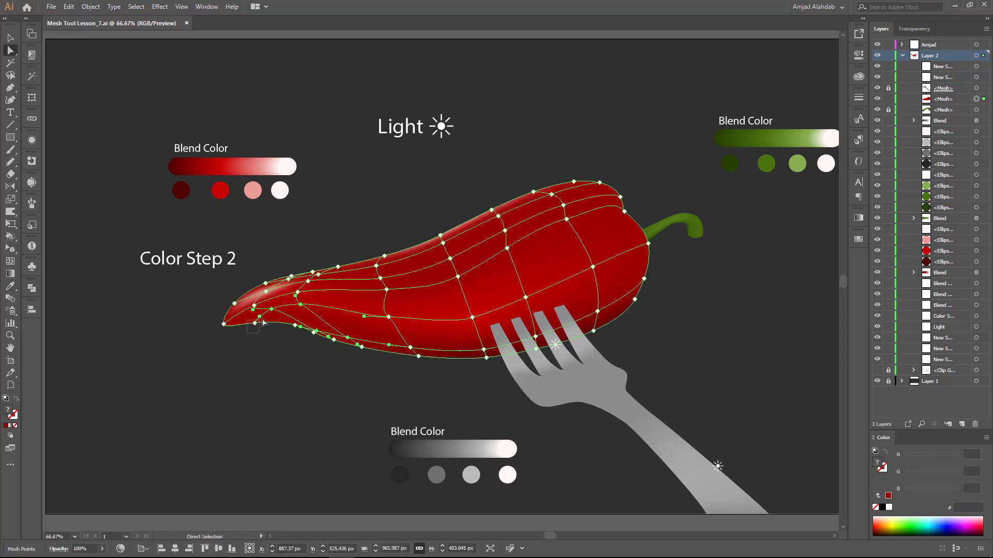
pyautogui.keyDown('ctrl'); pyautogui.click(332, 343); pyautogui.keyUp('ctrl')
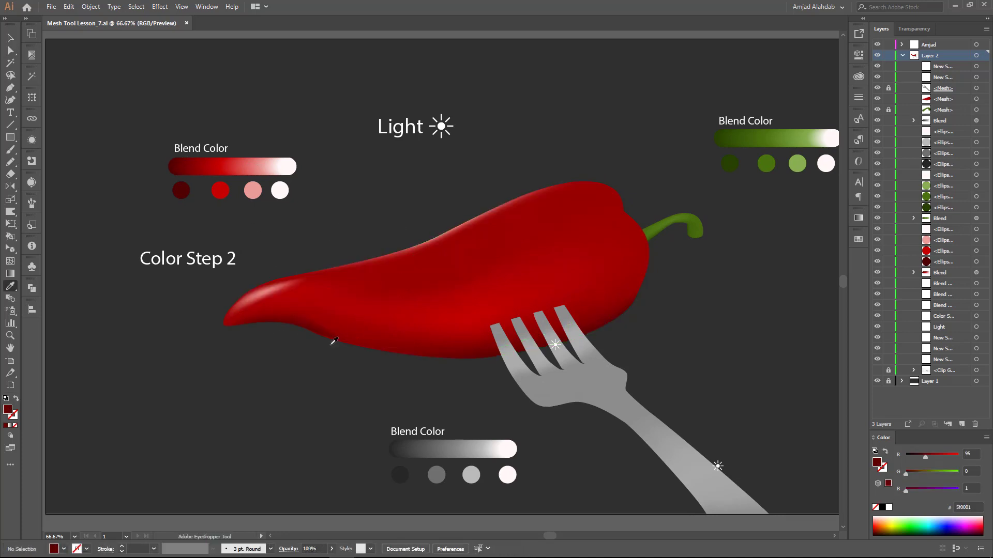
pyautogui.moveTo(341, 326); pyautogui.dragTo(311, 351)
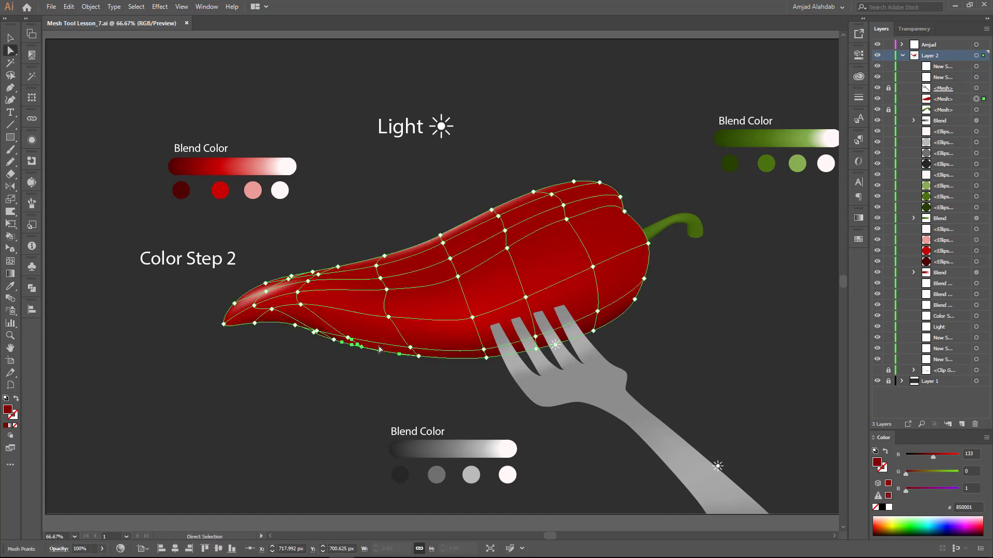
pyautogui.keyDown('ctrl'); pyautogui.click(337, 226); pyautogui.keyUp('ctrl')
# - Shade another set of lower-edge mesh points with a darker red
pyautogui.moveTo(332, 362)
pyautogui.mouseDown()
pyautogui.moveTo(374, 333)
pyautogui.moveTo(417, 355)
pyautogui.mouseUp()
pyautogui.keyDown('ctrl'); pyautogui.click(381, 362); pyautogui.keyUp('ctrl')
pyautogui.hotkey('ctrl', '+')
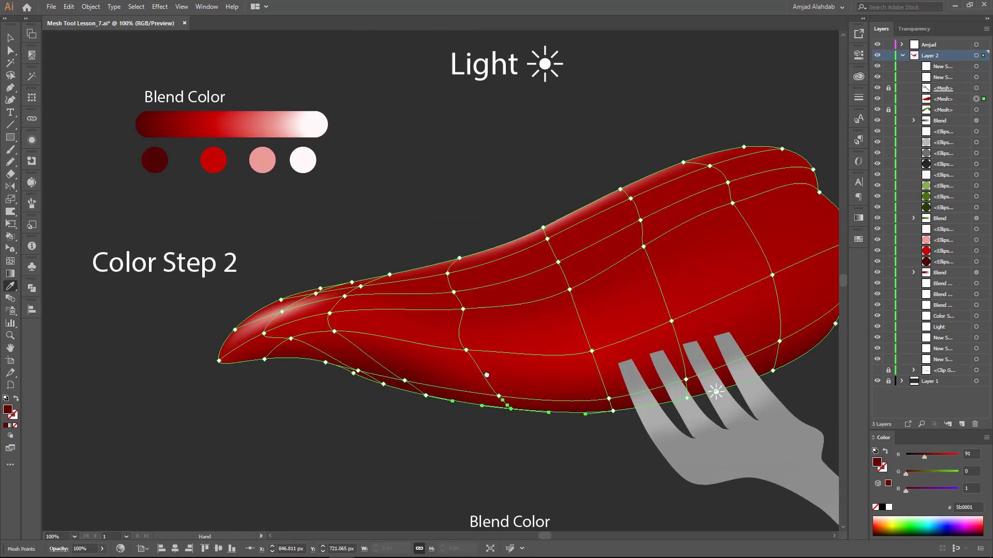
pyautogui.click(491, 401)
pyautogui.keyDown('ctrl'); pyautogui.click(472, 437); pyautogui.keyUp('ctrl')
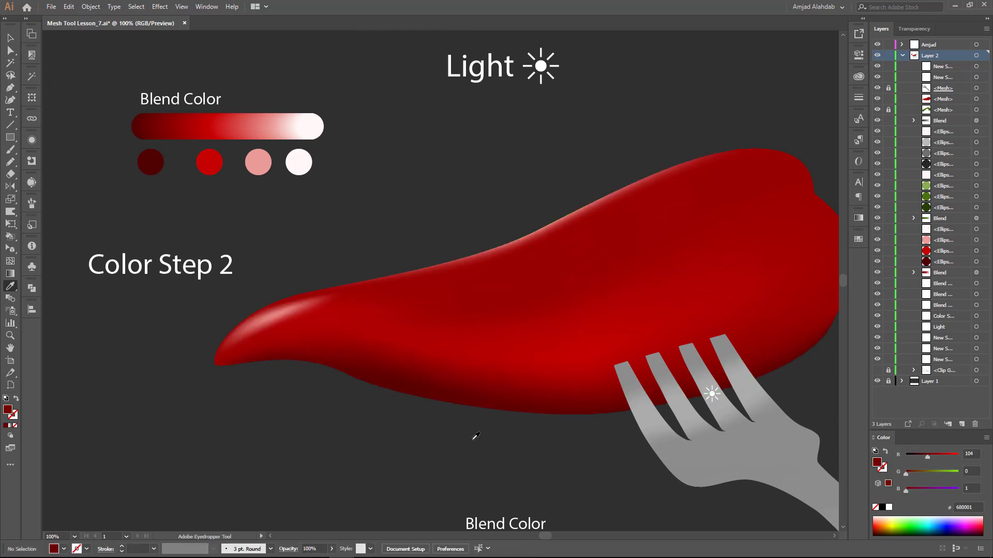
pyautogui.moveTo(499, 416); pyautogui.dragTo(471, 411)
pyautogui.moveTo(490, 373); pyautogui.dragTo(438, 381)
# - Add a pinkish-red highlight mesh point near the pepper's top edge
pyautogui.keyDown('ctrl'); pyautogui.click(539, 236); pyautogui.keyUp('ctrl')
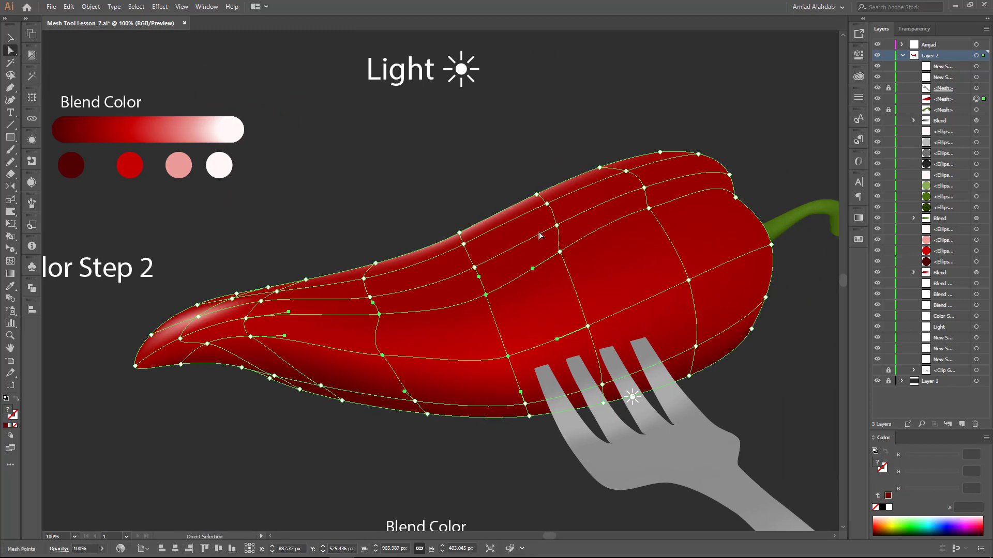
pyautogui.click(626, 171)
pyautogui.click(704, 173)
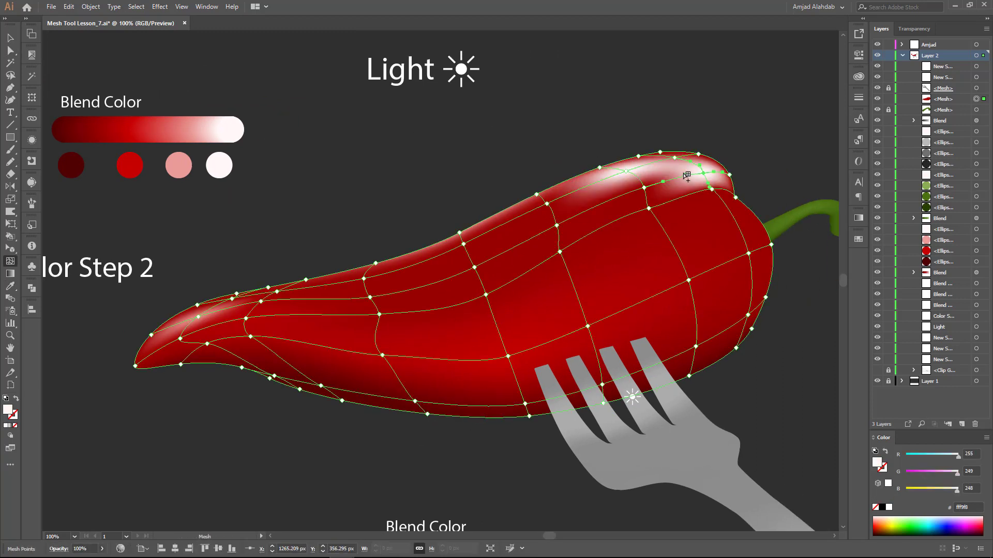
pyautogui.click(717, 178)
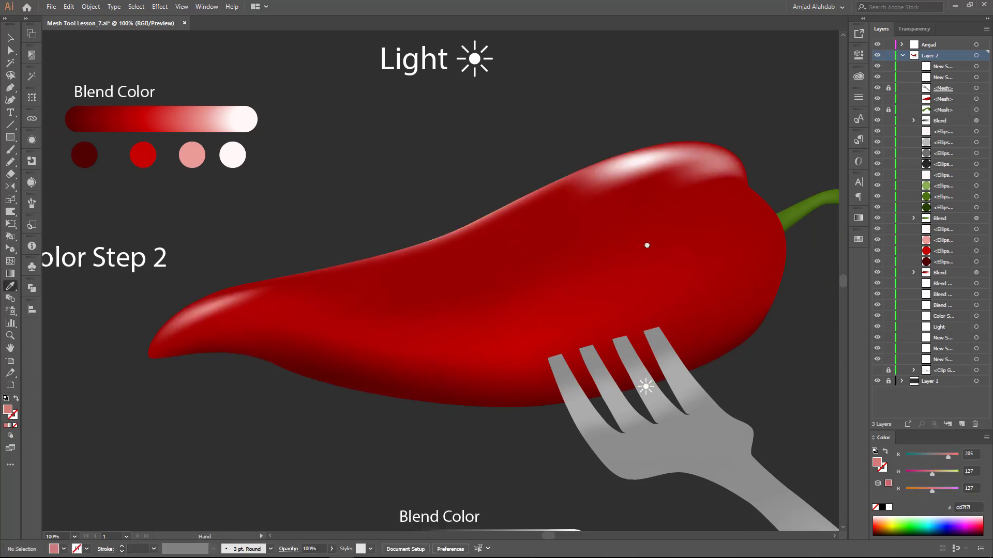
# - Colour a right-side mesh point with a lighter red from the Blend Color bar
pyautogui.keyDown('ctrl'); pyautogui.click(758, 243); pyautogui.keyUp('ctrl')
pyautogui.click(182, 118)
pyautogui.click(182, 119)
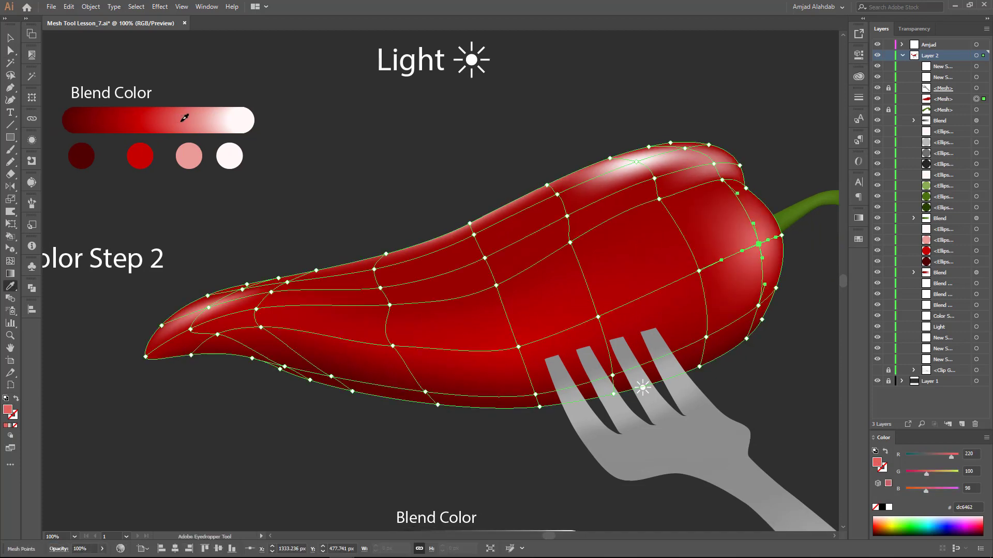
pyautogui.hotkey('ctrl', 'shift', 'a')
pyautogui.hotkey('ctrl', '-')
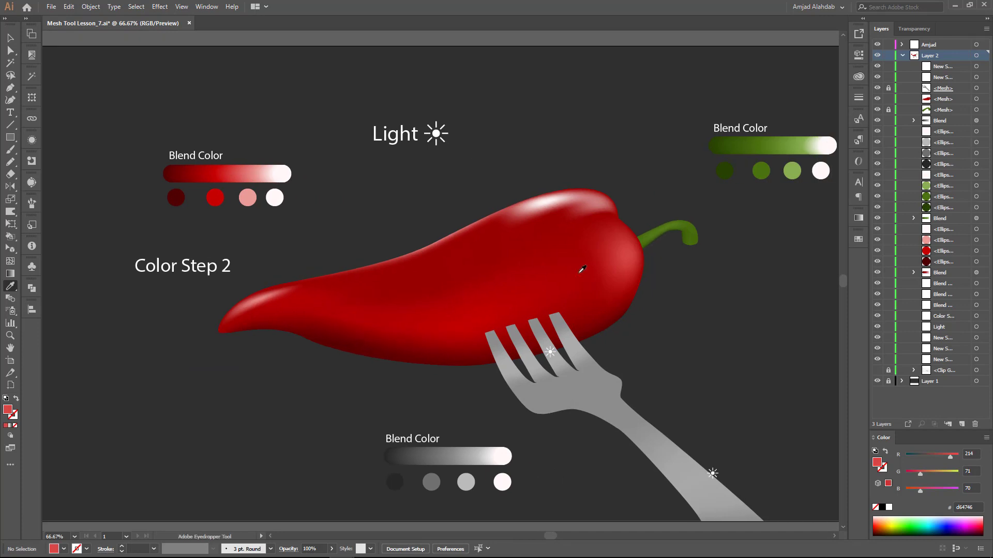
pyautogui.keyDown('ctrl'); pyautogui.click(641, 250); pyautogui.keyUp('ctrl')
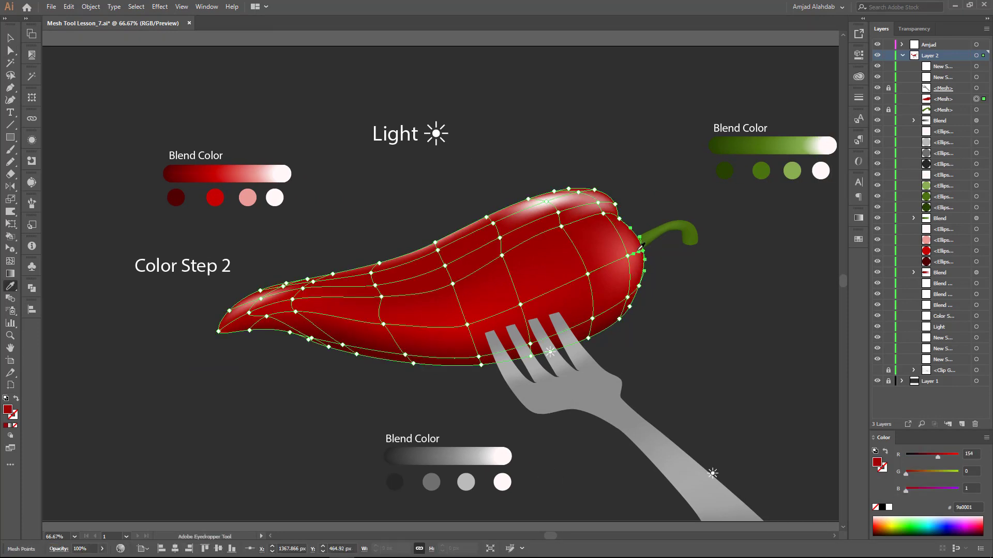
# - Recolour right-edge mesh points with a bright red from the Blend Color bar
pyautogui.keyDown('ctrl'); pyautogui.click(639, 285); pyautogui.keyUp('ctrl')
pyautogui.keyDown('ctrl'); pyautogui.click(414, 197); pyautogui.keyUp('ctrl')
pyautogui.keyDown('ctrl'); pyautogui.click(530, 354); pyautogui.keyUp('ctrl')
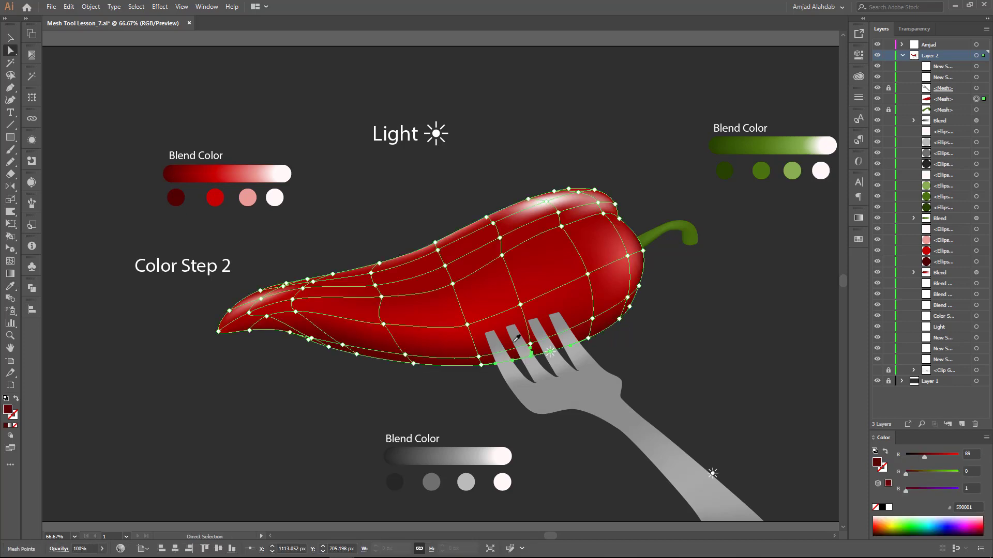
pyautogui.keyDown('ctrl'); pyautogui.click(624, 312); pyautogui.keyUp('ctrl')
pyautogui.click(185, 169)
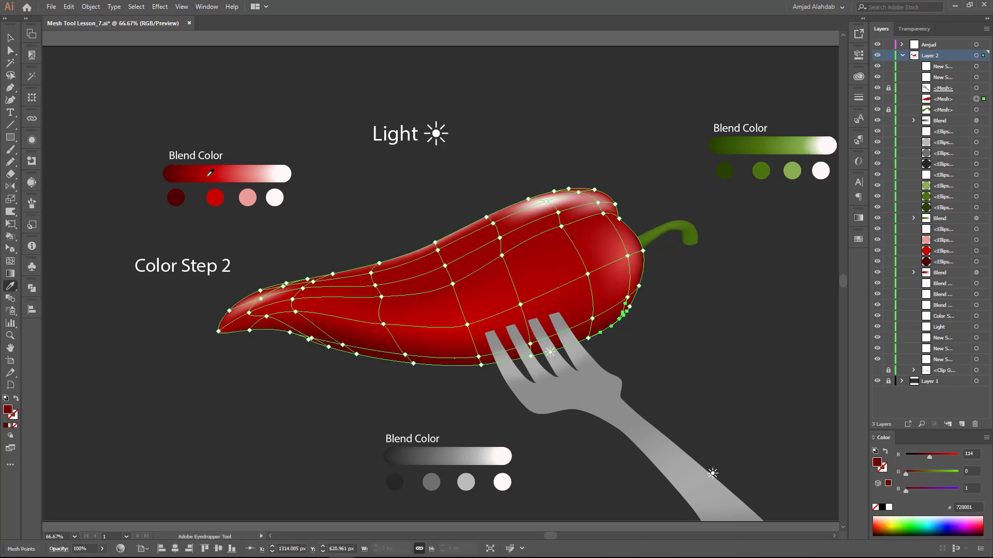
pyautogui.click(467, 326)
pyautogui.press('i')
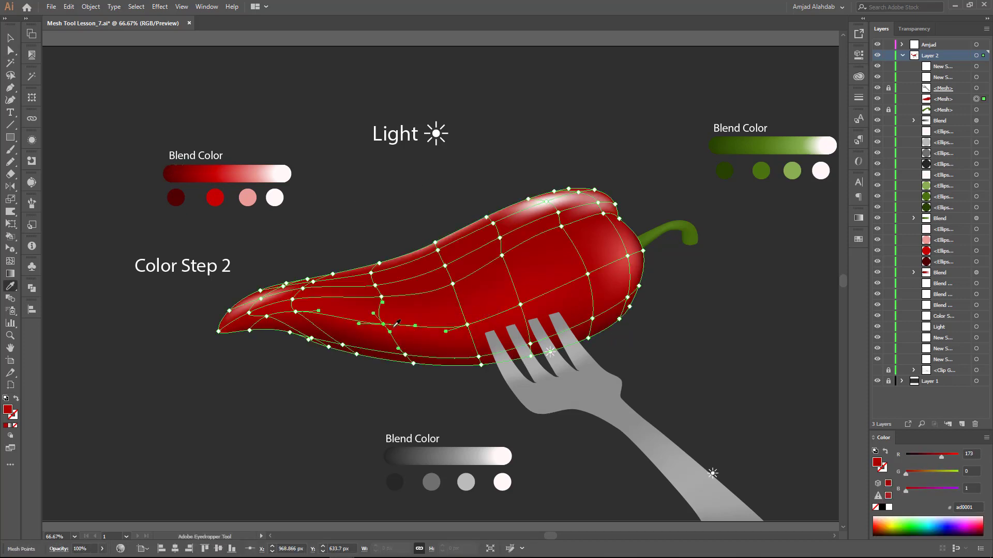
# - Give a top-edge mesh point a lighter red and select points across the pepper's middle
pyautogui.keyDown('ctrl'); pyautogui.click(376, 259); pyautogui.keyUp('ctrl')
pyautogui.keyDown('ctrl'); pyautogui.click(436, 243); pyautogui.keyUp('ctrl')
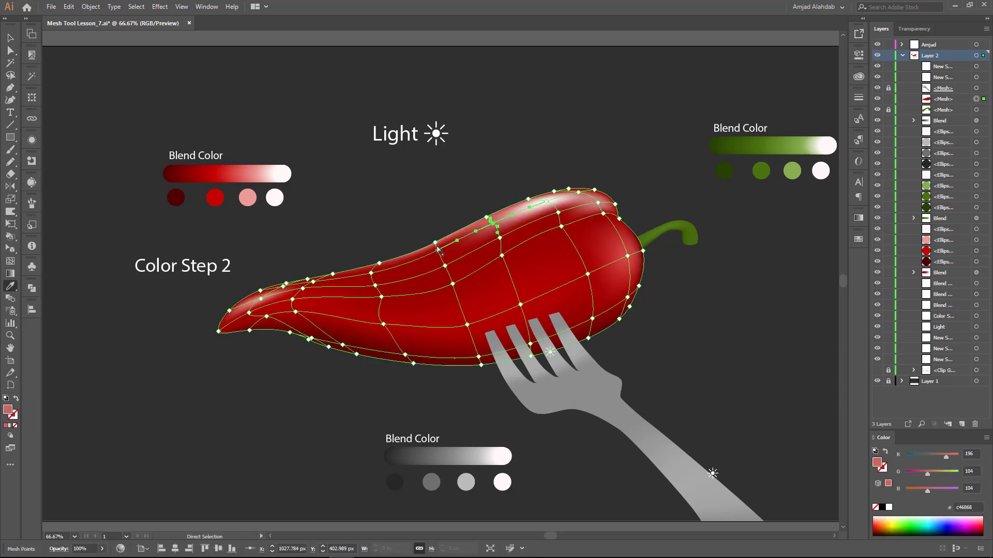
pyautogui.click(492, 233)
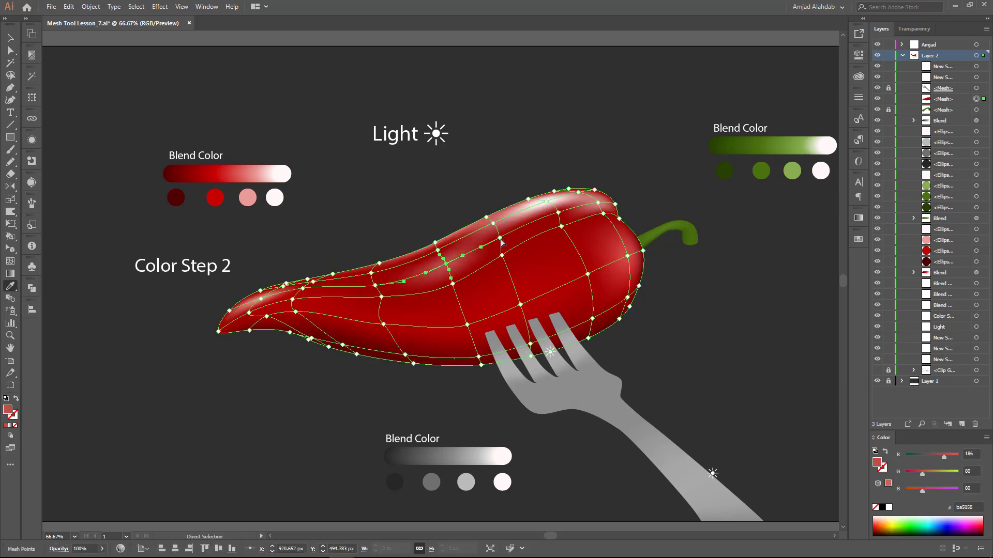
pyautogui.keyDown('ctrl'); pyautogui.click(375, 283); pyautogui.keyUp('ctrl')
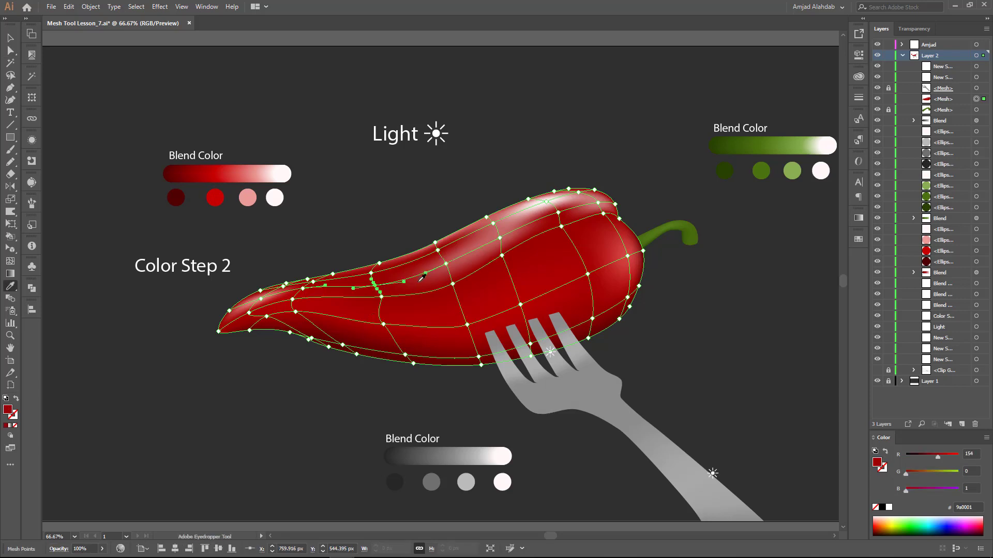
pyautogui.keyDown('ctrl'); pyautogui.click(412, 250); pyautogui.keyUp('ctrl')
pyautogui.keyDown('ctrl'); pyautogui.click(451, 280); pyautogui.keyUp('ctrl')
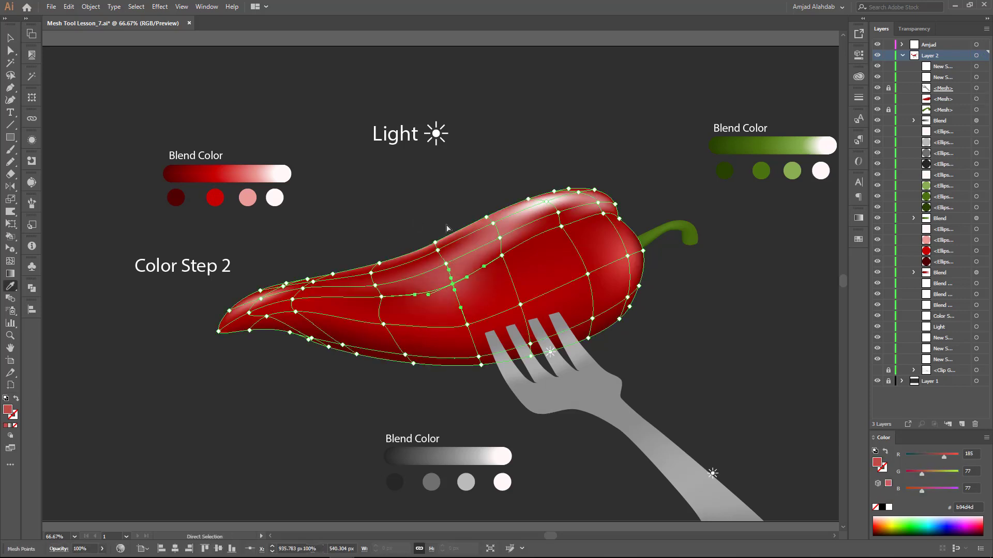
pyautogui.keyDown('ctrl'); pyautogui.click(501, 254); pyautogui.keyUp('ctrl')
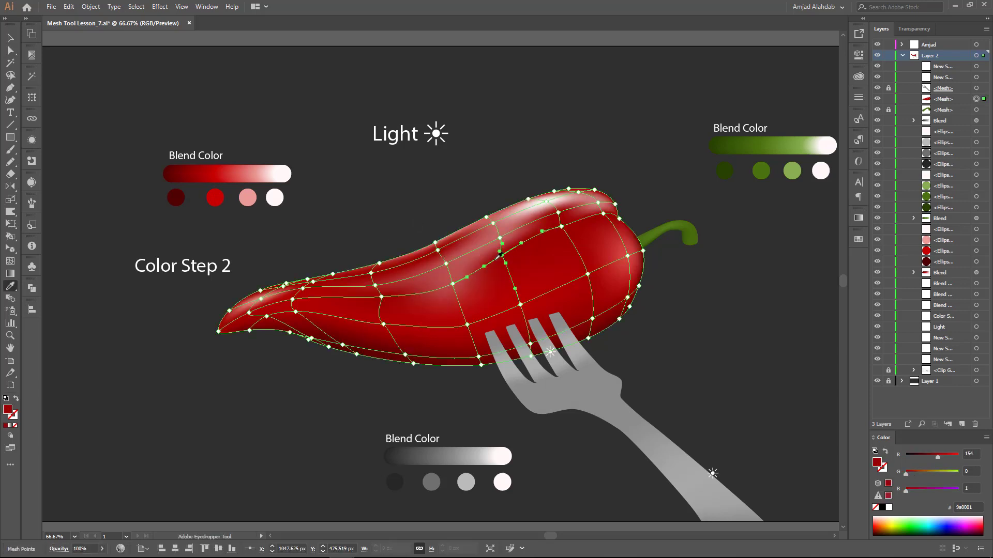
pyautogui.keyDown('ctrl'); pyautogui.click(402, 203); pyautogui.keyUp('ctrl')
# - Marquee-select the left-tip mesh points and shade them deep red from the blend bar
pyautogui.keyDown('ctrl'); pyautogui.click(300, 294); pyautogui.keyUp('ctrl')
pyautogui.press('i')
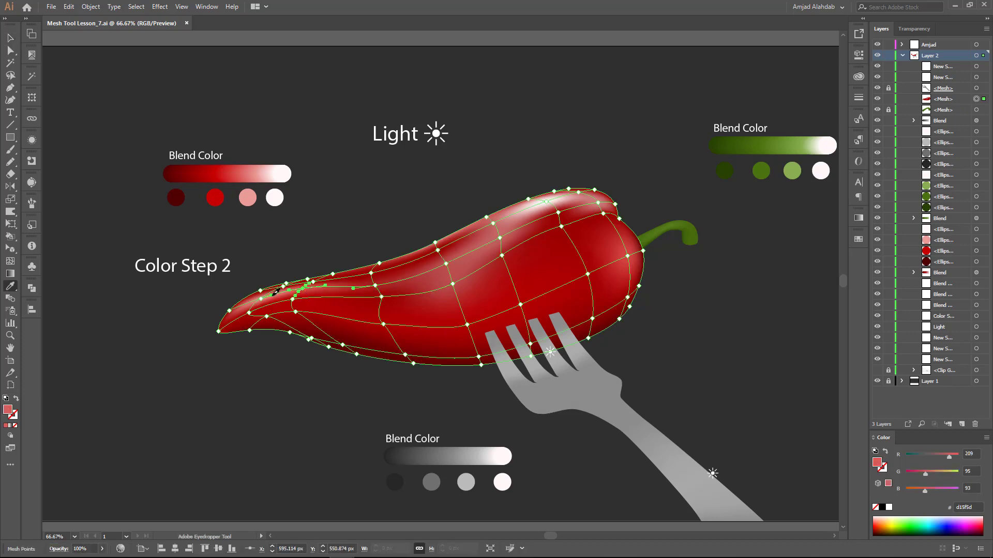
pyautogui.keyDown('ctrl'); pyautogui.click(301, 295); pyautogui.keyUp('ctrl')
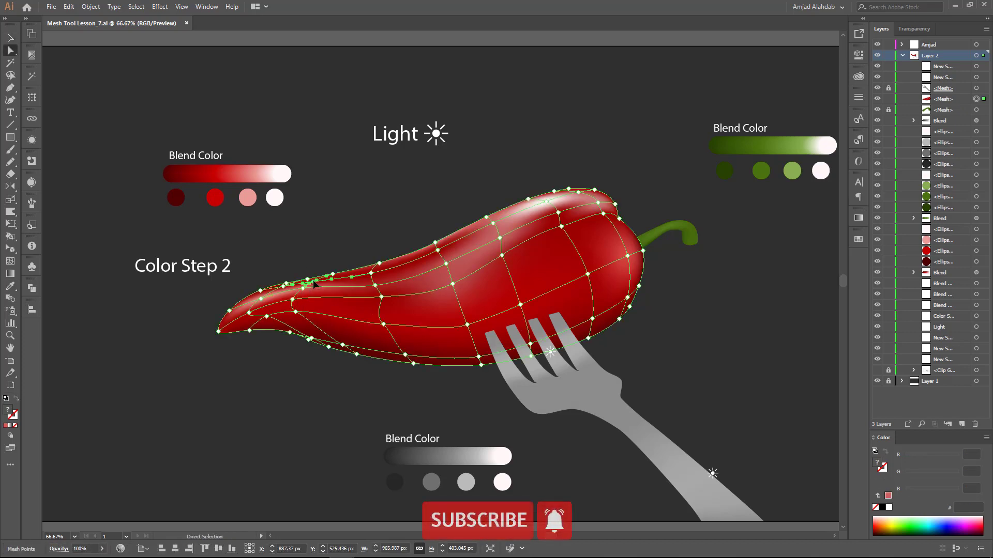
pyautogui.keyDown('ctrl'); pyautogui.click(292, 282); pyautogui.keyUp('ctrl')
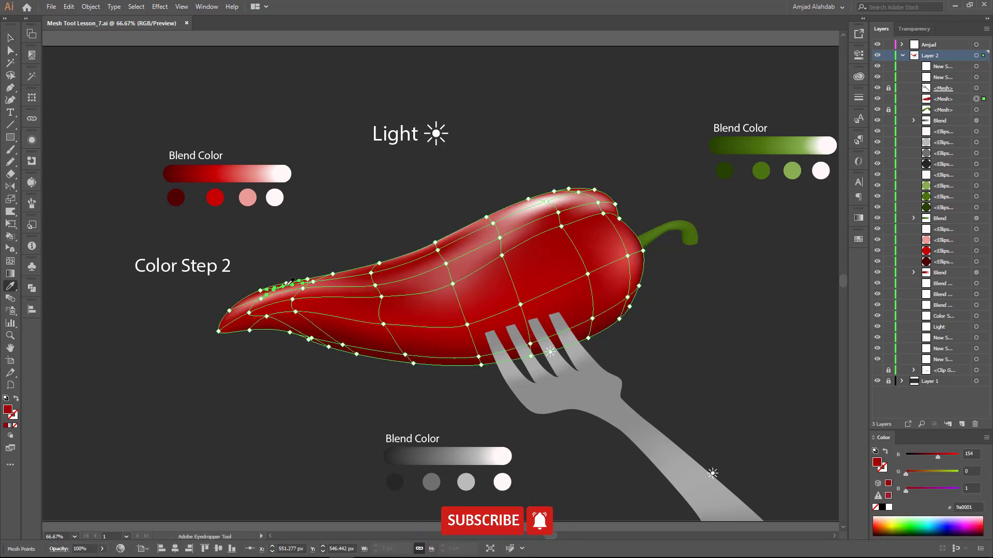
pyautogui.keyDown('ctrl'); pyautogui.click(292, 300); pyautogui.keyUp('ctrl')
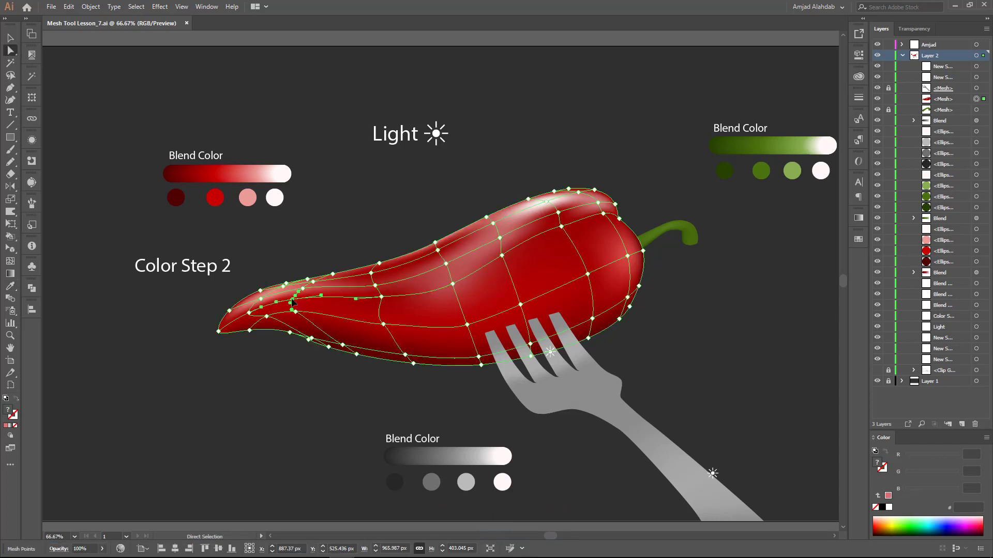
pyautogui.keyDown('ctrl'); pyautogui.click(304, 263); pyautogui.keyUp('ctrl')
pyautogui.moveTo(214, 342); pyautogui.dragTo(243, 331)
pyautogui.click(187, 173)
pyautogui.keyDown('ctrl'); pyautogui.click(305, 254); pyautogui.keyUp('ctrl')
pyautogui.press('i')
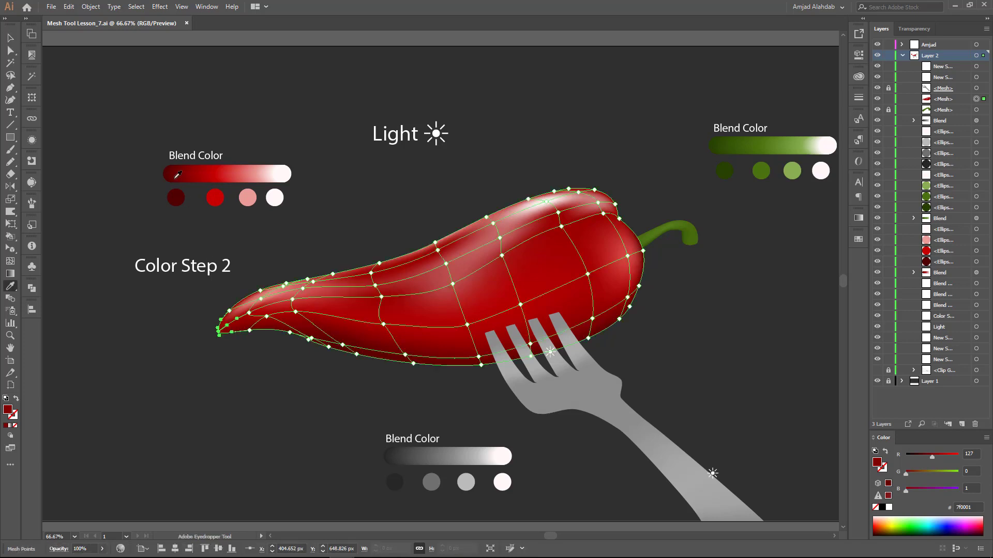
pyautogui.click(283, 329)
pyautogui.keyDown('ctrl'); pyautogui.click(283, 328); pyautogui.keyUp('ctrl')
pyautogui.click(603, 222)
# - Give the top mesh points a deeper red and an upper-body point a lighter red
pyautogui.press('u')
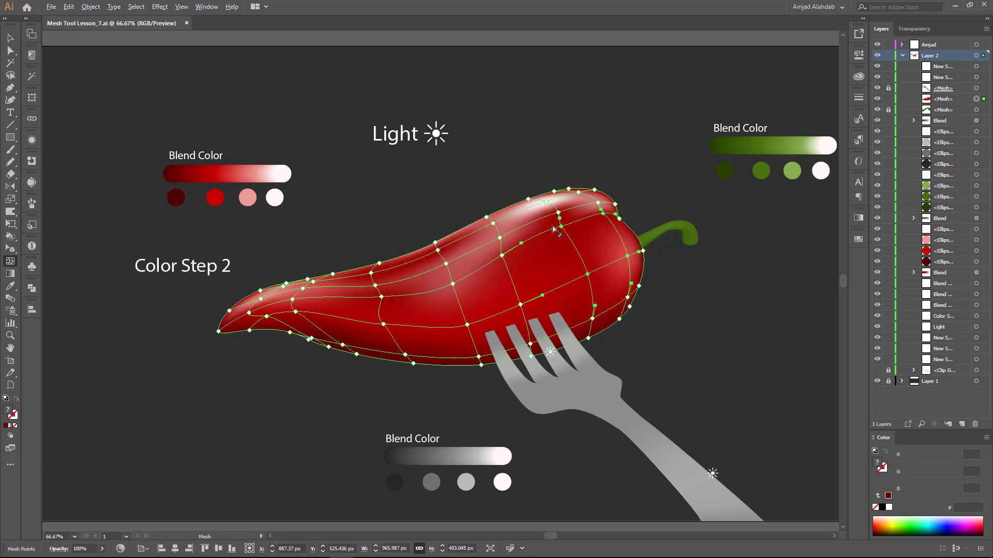
pyautogui.hotkey('ctrl', '+')
pyautogui.click(727, 217)
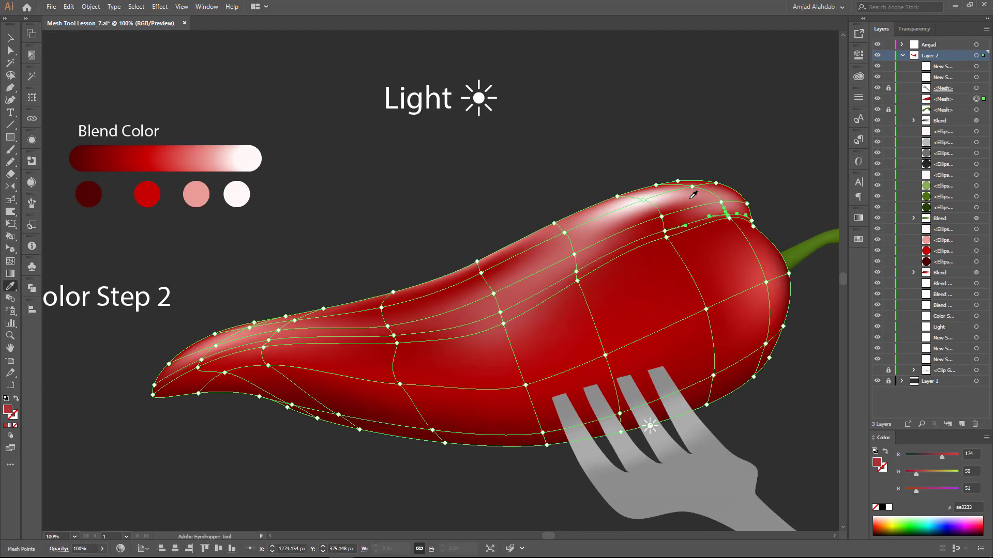
pyautogui.keyDown('ctrl'); pyautogui.click(680, 140); pyautogui.keyUp('ctrl')
pyautogui.keyDown('ctrl'); pyautogui.click(665, 231); pyautogui.keyUp('ctrl')
pyautogui.click(690, 171)
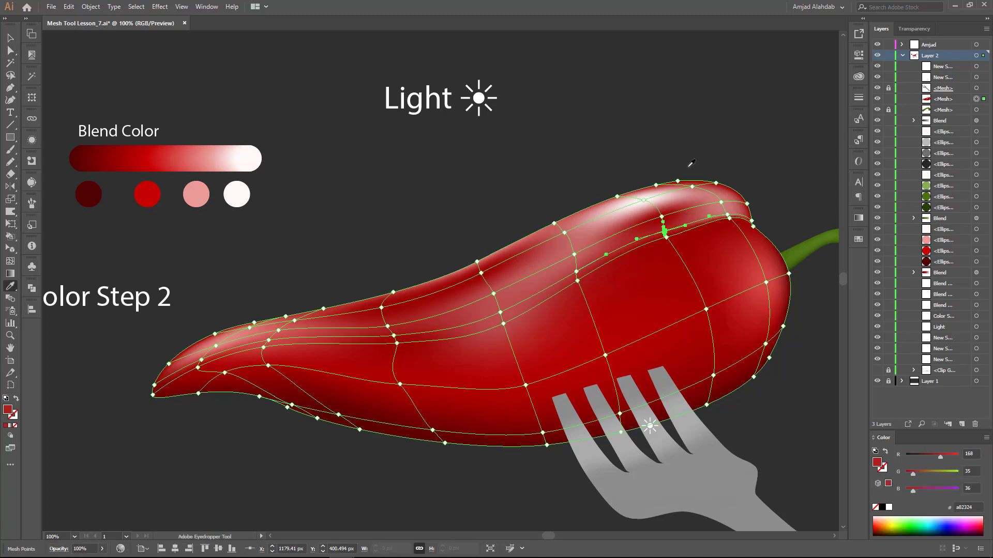
pyautogui.keyDown('ctrl'); pyautogui.click(640, 256); pyautogui.keyUp('ctrl')
pyautogui.keyDown('ctrl'); pyautogui.click(576, 279); pyautogui.keyUp('ctrl')
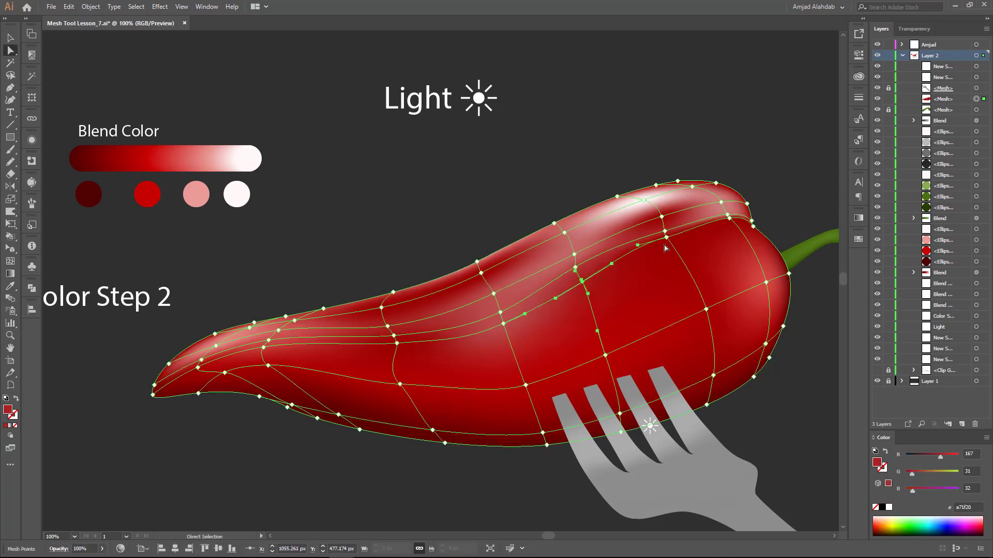
# - Sample pink from the blend bar's light end and spread the top highlight leftward
pyautogui.keyDown('ctrl'); pyautogui.click(654, 178); pyautogui.keyUp('ctrl')
pyautogui.hotkey('ctrl', '-')
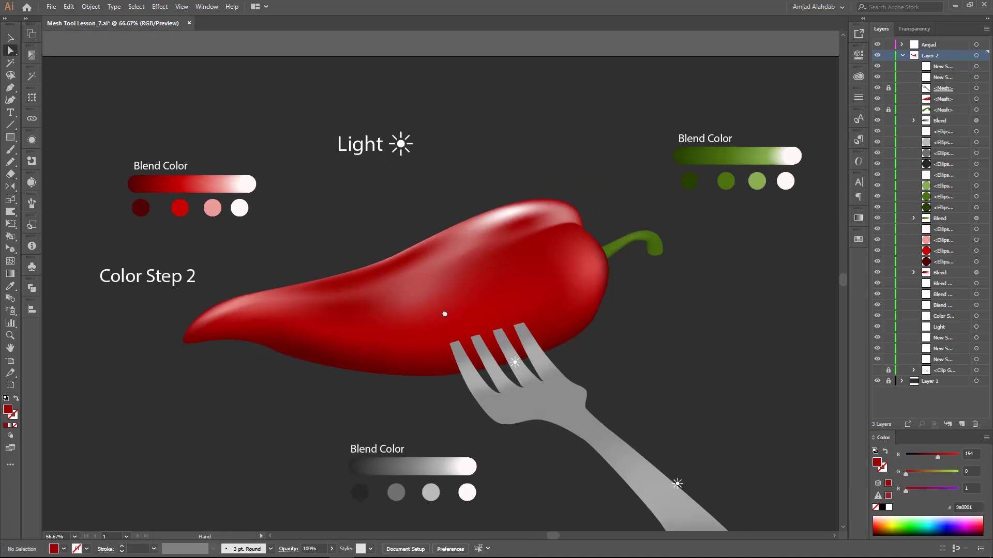
pyautogui.keyDown('ctrl'); pyautogui.click(451, 242); pyautogui.keyUp('ctrl')
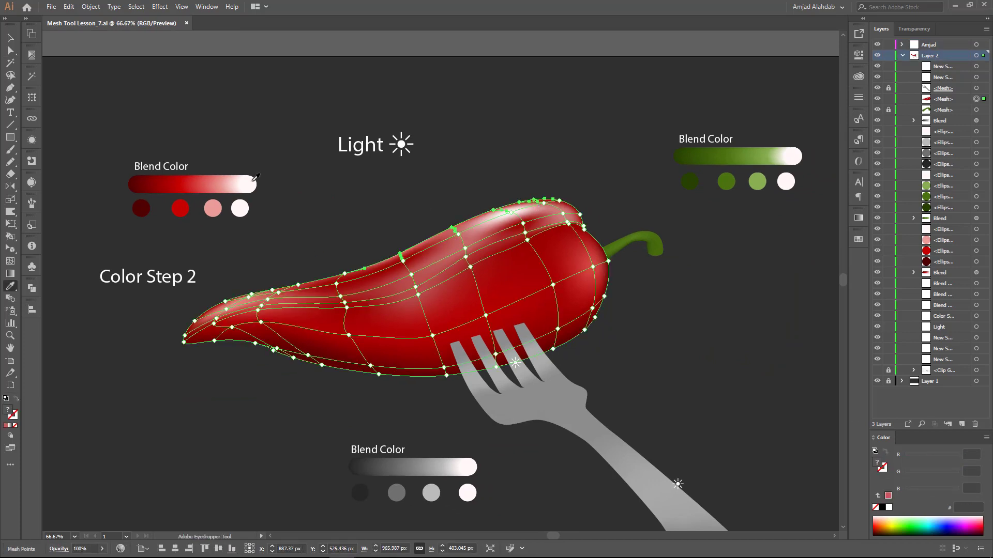
pyautogui.keyDown('ctrl'); pyautogui.click(573, 183); pyautogui.keyUp('ctrl')
pyautogui.click(563, 205)
pyautogui.press('i')
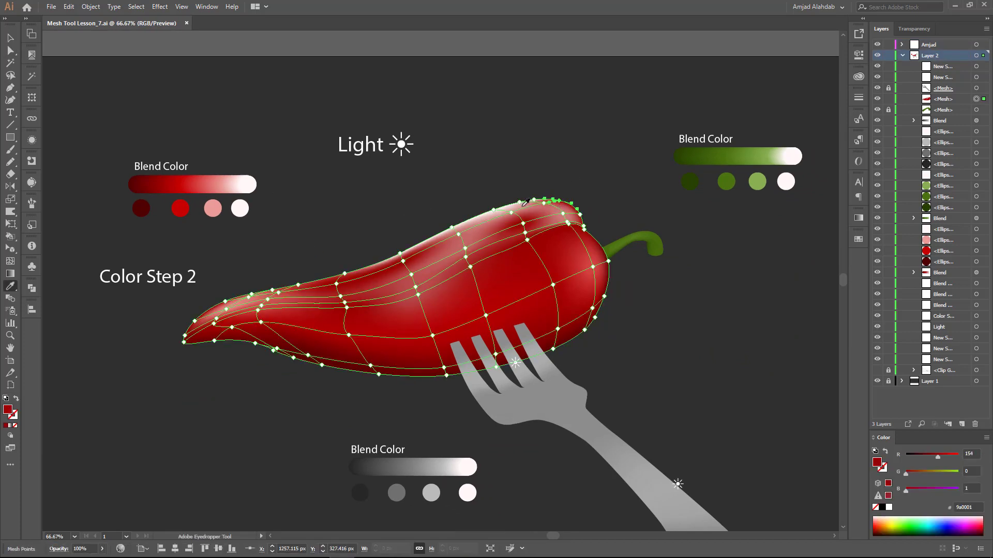
pyautogui.moveTo(403, 263); pyautogui.dragTo(348, 274)
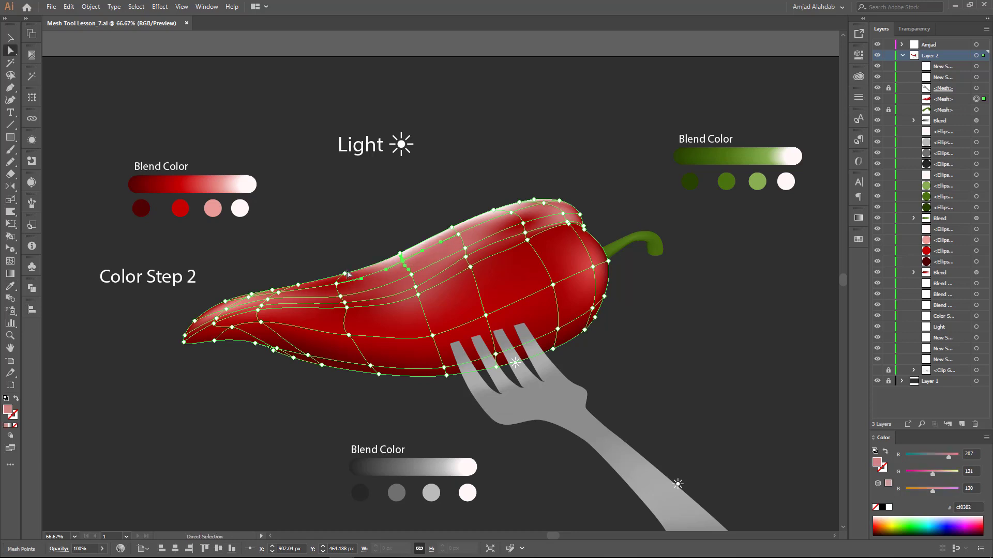
# - Give a lower-body mesh point a strong red and reshape the surrounding mesh curves
pyautogui.keyDown('ctrl'); pyautogui.click(432, 335); pyautogui.keyUp('ctrl')
pyautogui.click(398, 339)
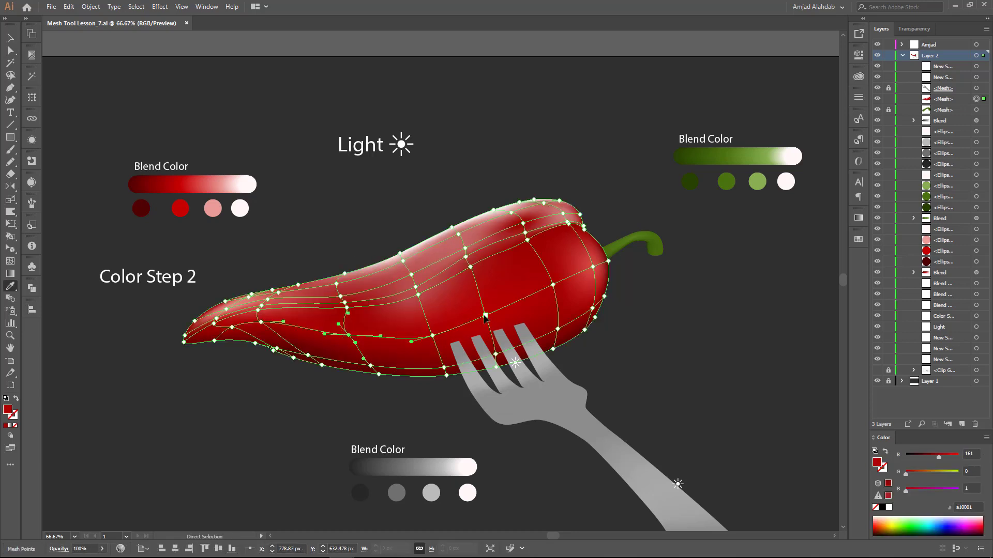
pyautogui.keyDown('ctrl'); pyautogui.keyDown('shift'); pyautogui.click(466, 257); pyautogui.keyUp('shift'); pyautogui.keyUp('ctrl')
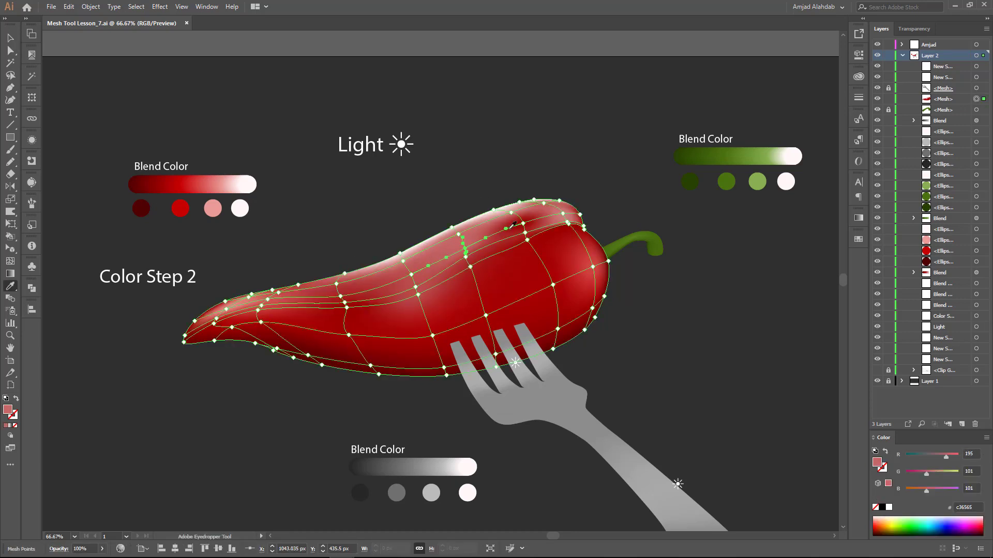
pyautogui.moveTo(468, 264); pyautogui.dragTo(510, 252)
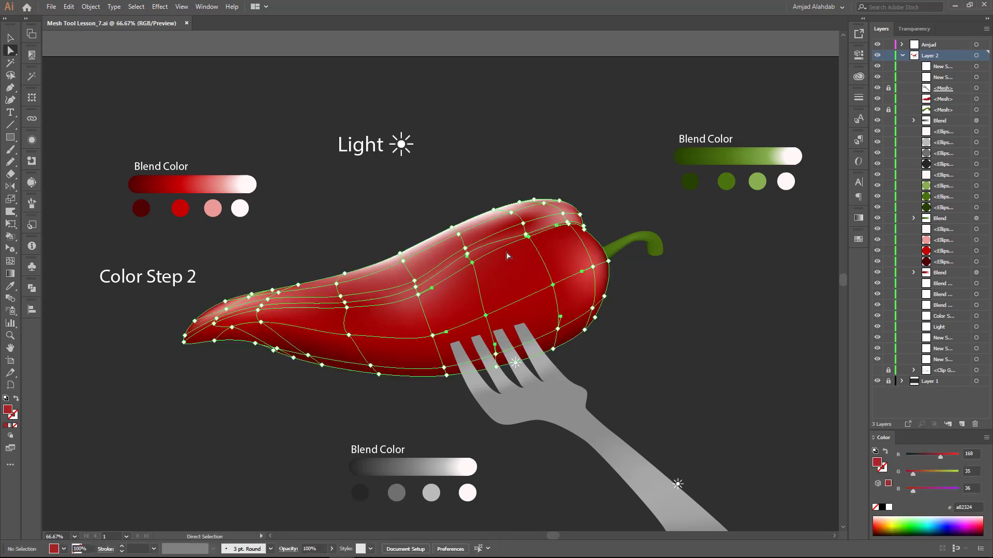
pyautogui.click(464, 205)
# - Add a mesh line near the pepper's underside and colour it dark red from the blend bar
pyautogui.click(344, 310)
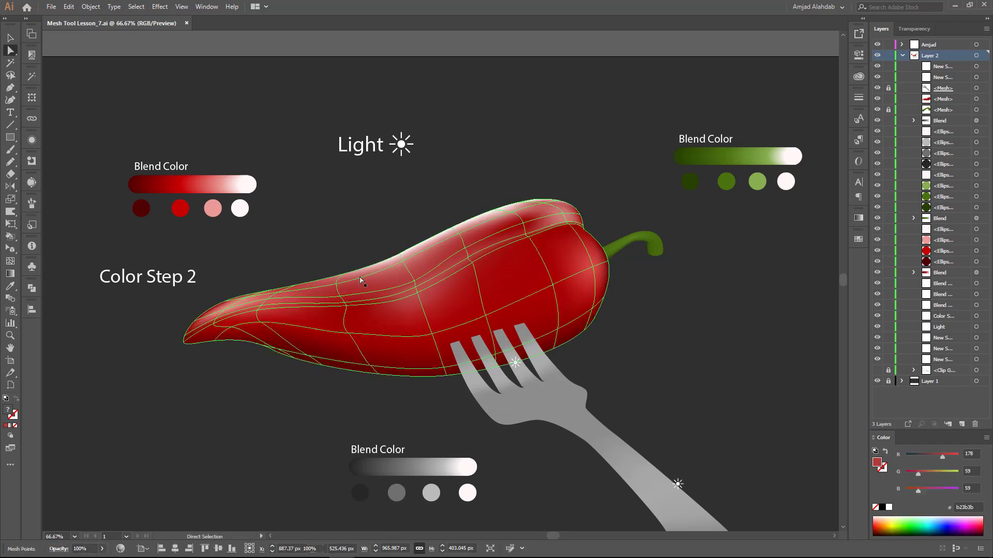
pyautogui.click(337, 239)
pyautogui.press('u')
pyautogui.click(348, 333)
pyautogui.click(365, 355)
pyautogui.press('i')
pyautogui.click(148, 180)
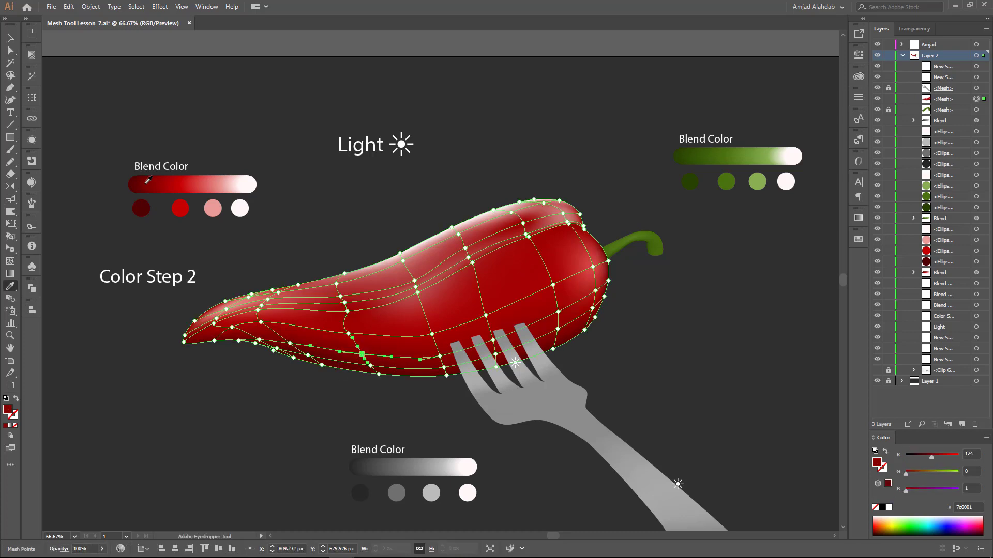
pyautogui.press('i')
pyautogui.click(427, 347)
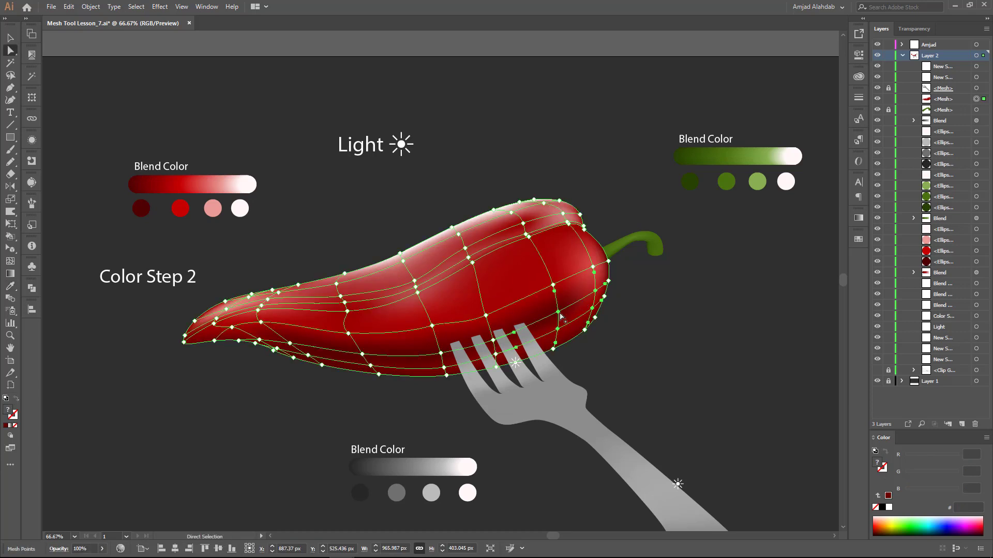
pyautogui.click(365, 268)
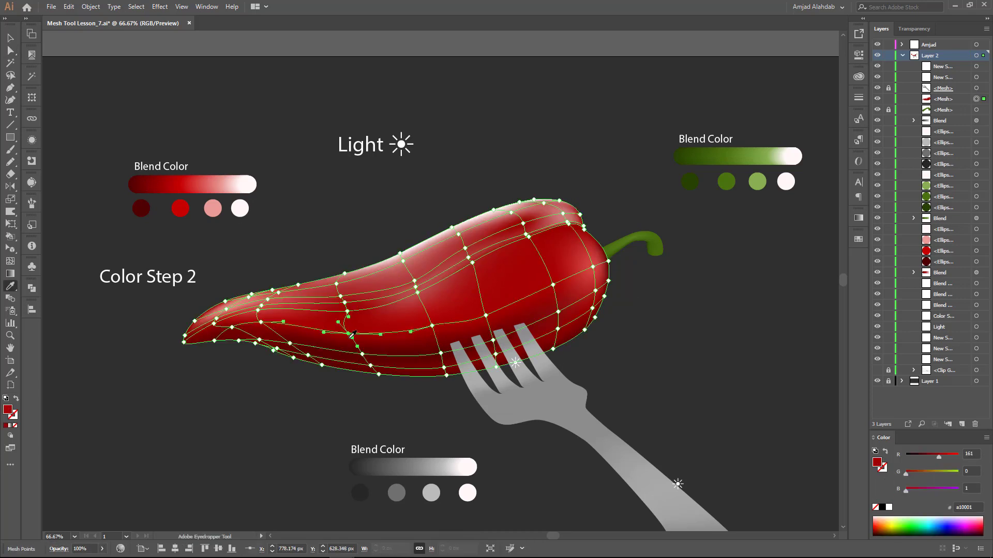
pyautogui.press('a')
pyautogui.click(232, 327)
# - Apply a red to a mid-pepper mesh point, then undo the last colour change
pyautogui.press('i')
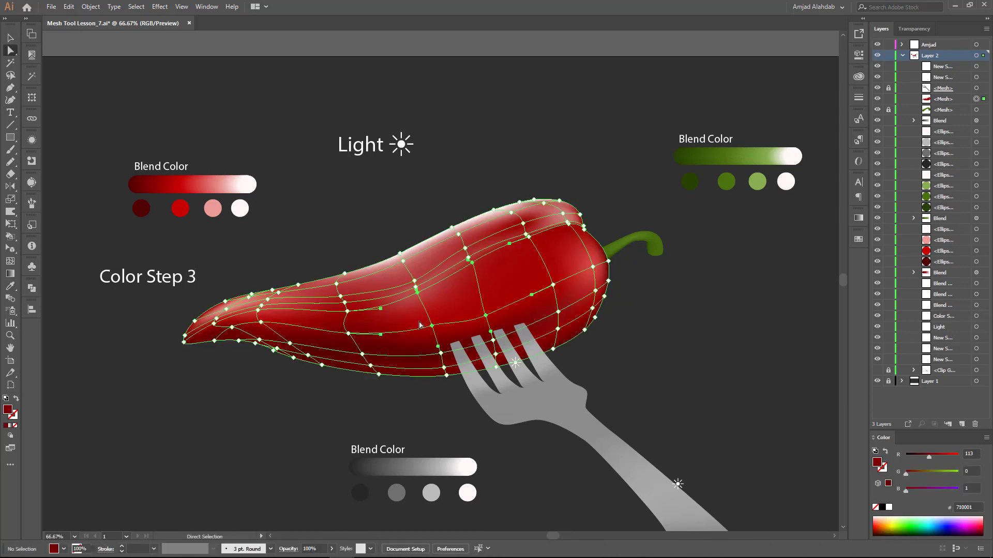
pyautogui.keyDown('ctrl'); pyautogui.click(486, 315); pyautogui.keyUp('ctrl')
pyautogui.click(155, 180)
pyautogui.press('a')
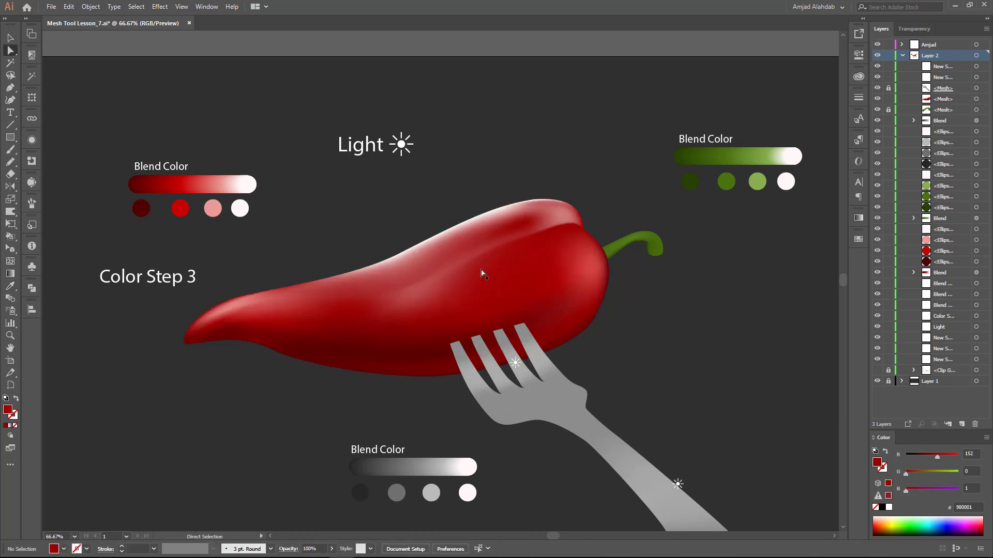
pyautogui.click(413, 278)
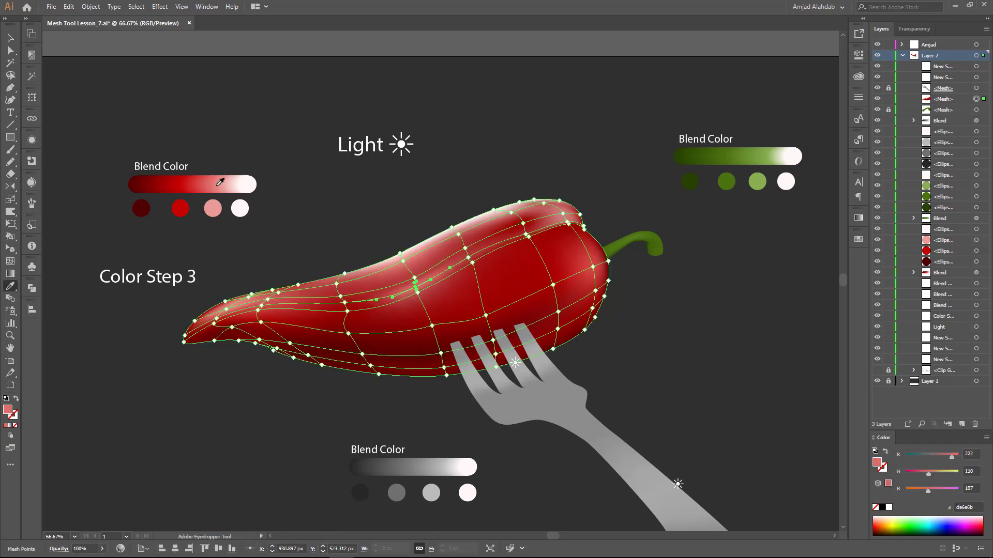
pyautogui.hotkey('ctrl', 'z')
# - Tear off the warp tools and add an 'Effects' label copied below Color Step 3
pyautogui.moveTo(10, 211); pyautogui.dragTo(504, 128)
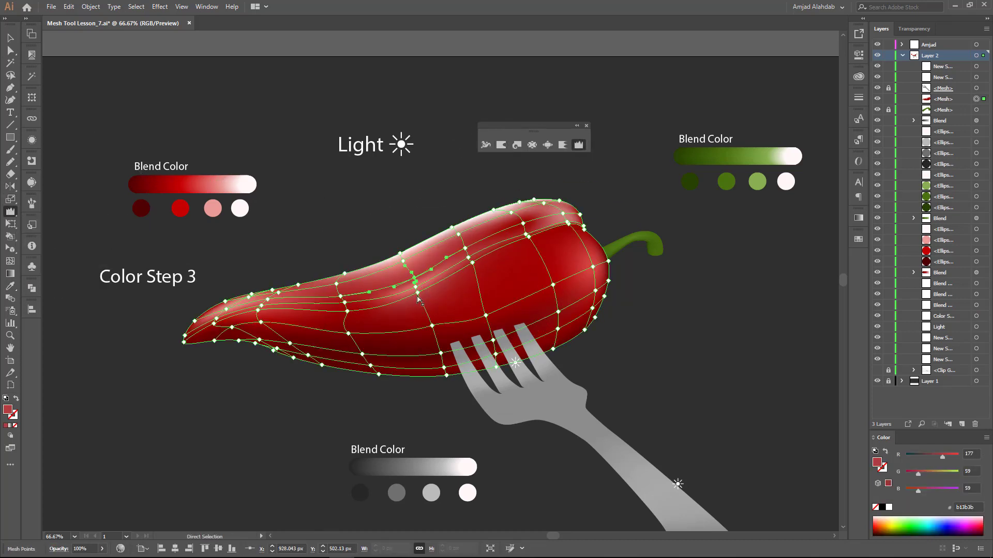
pyautogui.moveTo(148, 277); pyautogui.dragTo(131, 310)
pyautogui.doubleClick(119, 310)
pyautogui.hotkey('ctrl', 'a')
pyautogui.write('Effects')
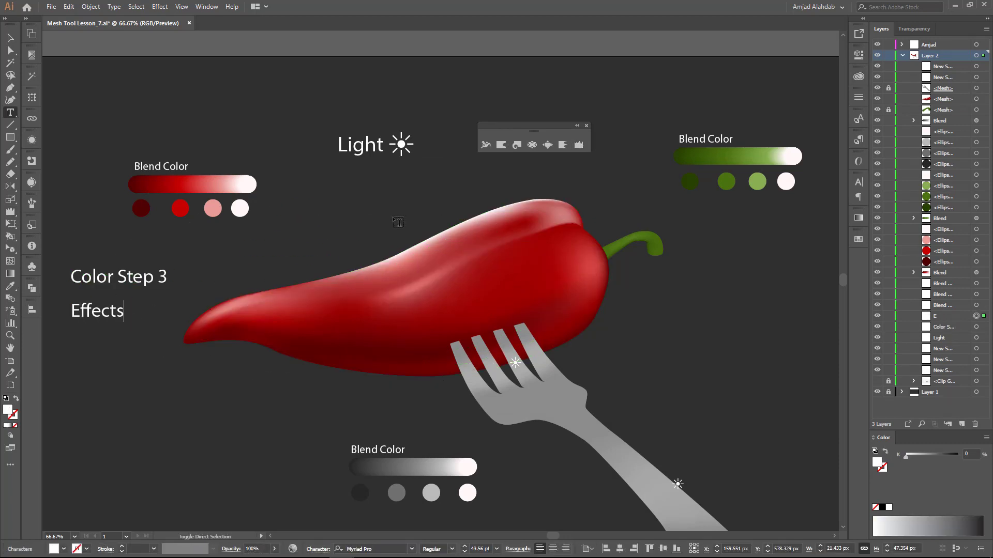
# - Wrinkle the mesh lines across the pepper's body with the Wrinkle tool
pyautogui.keyDown('ctrl'); pyautogui.click(414, 290); pyautogui.keyUp('ctrl')
pyautogui.click(579, 145)
pyautogui.moveTo(419, 266)
pyautogui.mouseDown()
pyautogui.moveTo(473, 265)
pyautogui.moveTo(465, 292)
pyautogui.mouseUp()
pyautogui.press('a')
pyautogui.click(455, 290)
pyautogui.hotkey('ctrl', 'shift', 'a')
pyautogui.keyDown('ctrl'); pyautogui.click(417, 295); pyautogui.keyUp('ctrl')
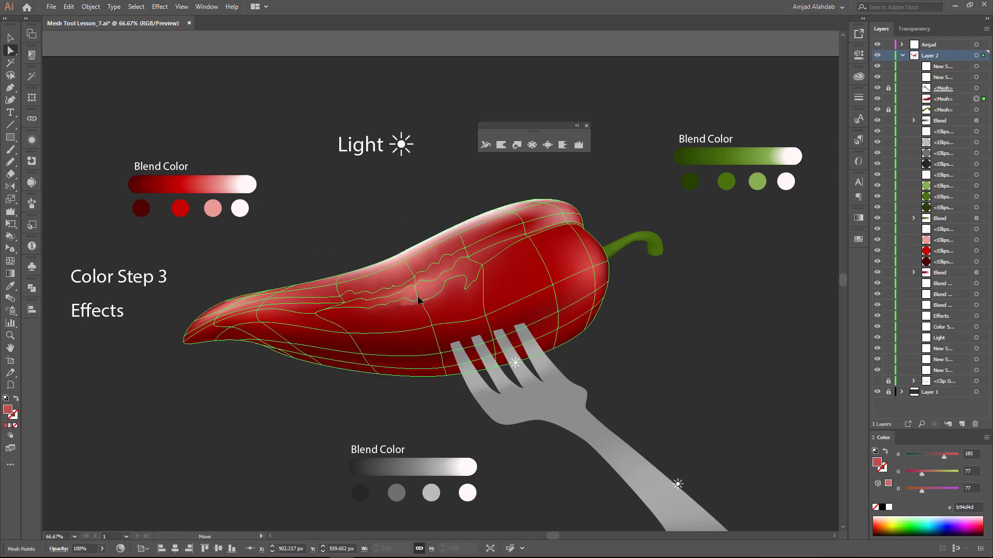
pyautogui.click(579, 145)
# - Confirm the Wrinkle tool settings and nudge a top mesh point slightly
pyautogui.hotkey('ctrl', 'shift', 'a')
pyautogui.press('a')
pyautogui.click(583, 246)
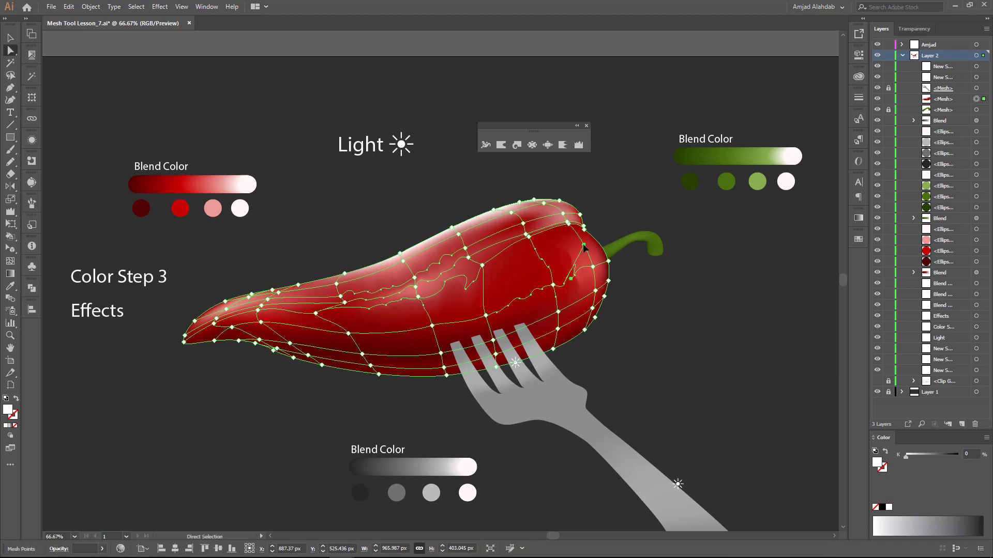
pyautogui.doubleClick(579, 145)
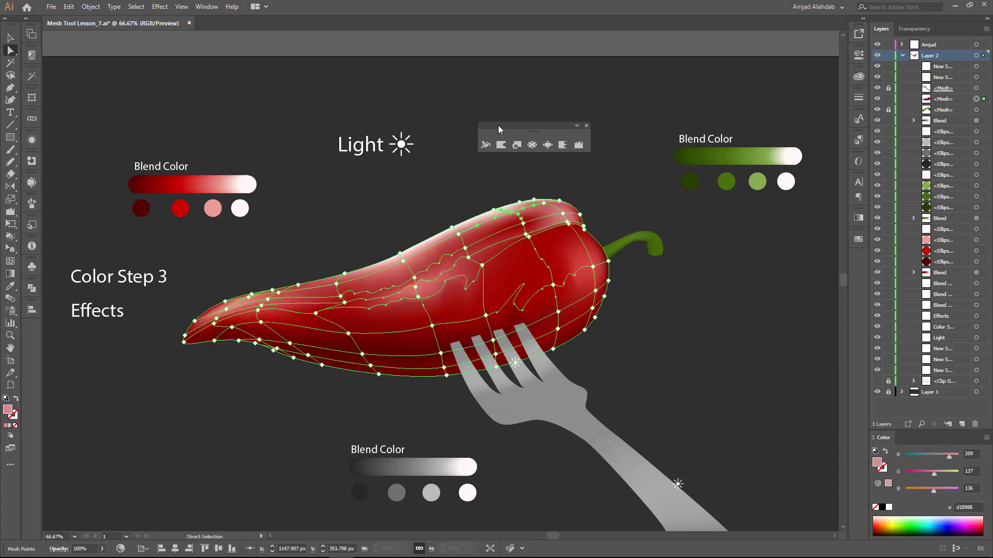
pyautogui.press('Return')
pyautogui.press('a')
pyautogui.click(478, 230)
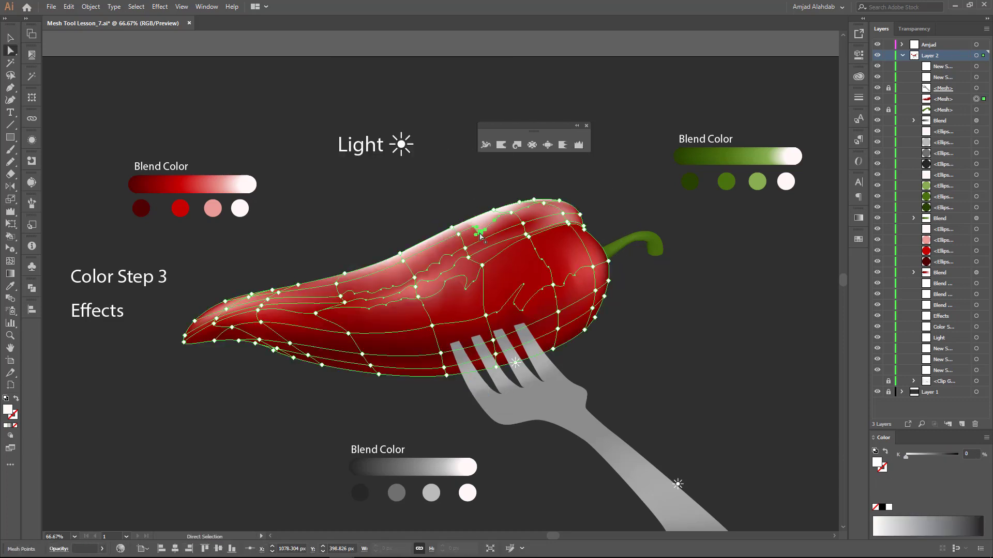
pyautogui.moveTo(471, 234); pyautogui.dragTo(480, 230)
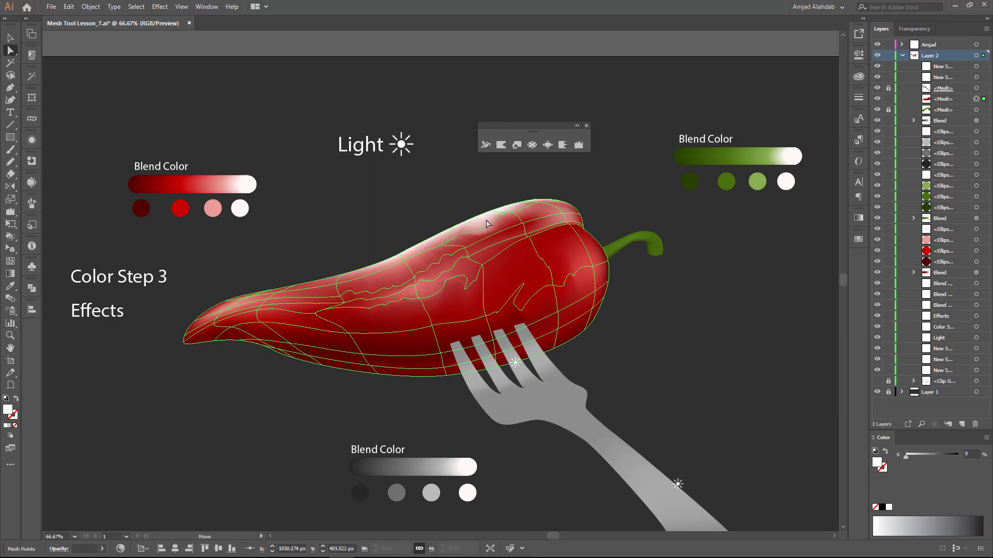
pyautogui.click(284, 295)
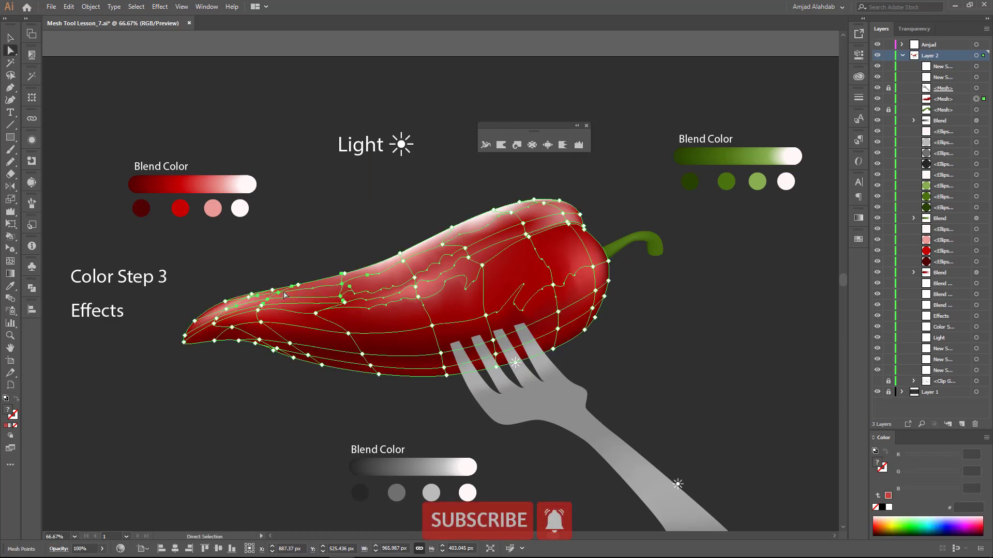
pyautogui.scroll(1, 284, 295)
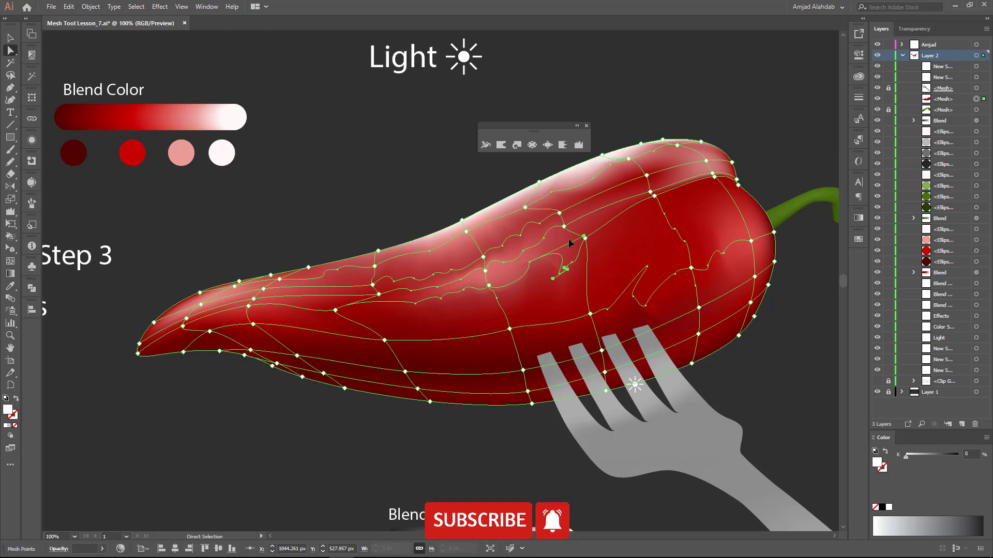
# - Drag a pepper mesh point down-left to reshape the mesh, then pick a point on the right side
pyautogui.moveTo(508, 307); pyautogui.dragTo(445, 351)
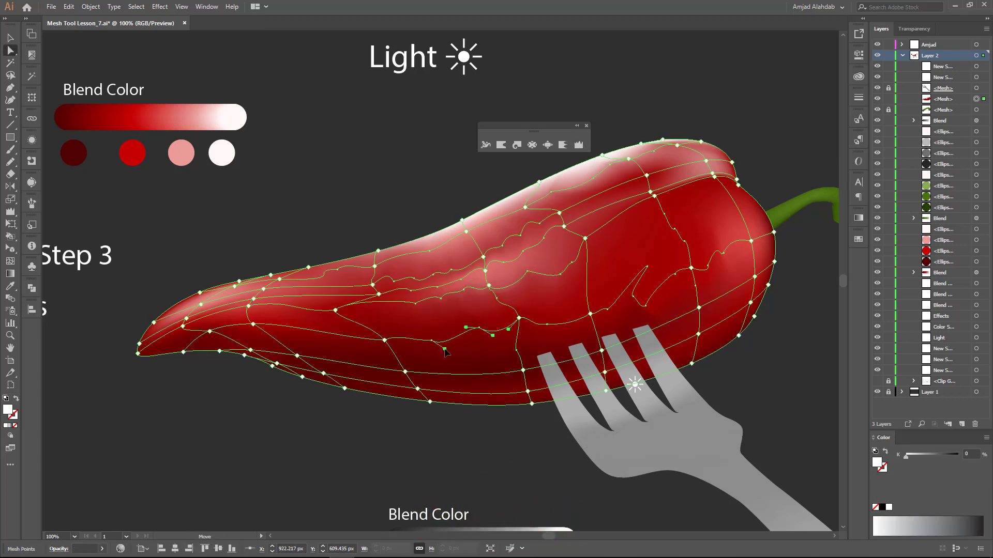
pyautogui.hscroll(1, 517, 331)
pyautogui.click(724, 243)
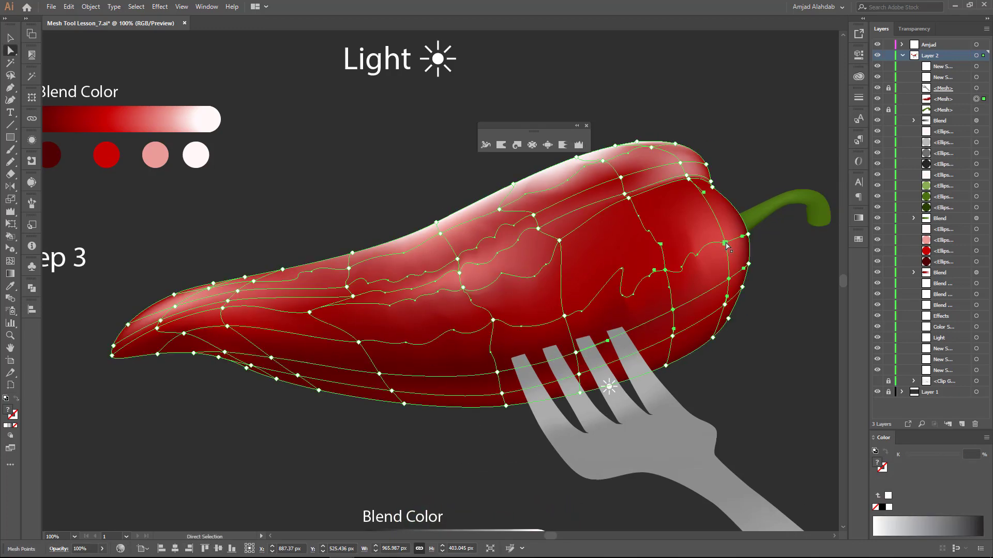
pyautogui.scroll(1, 575, 187)
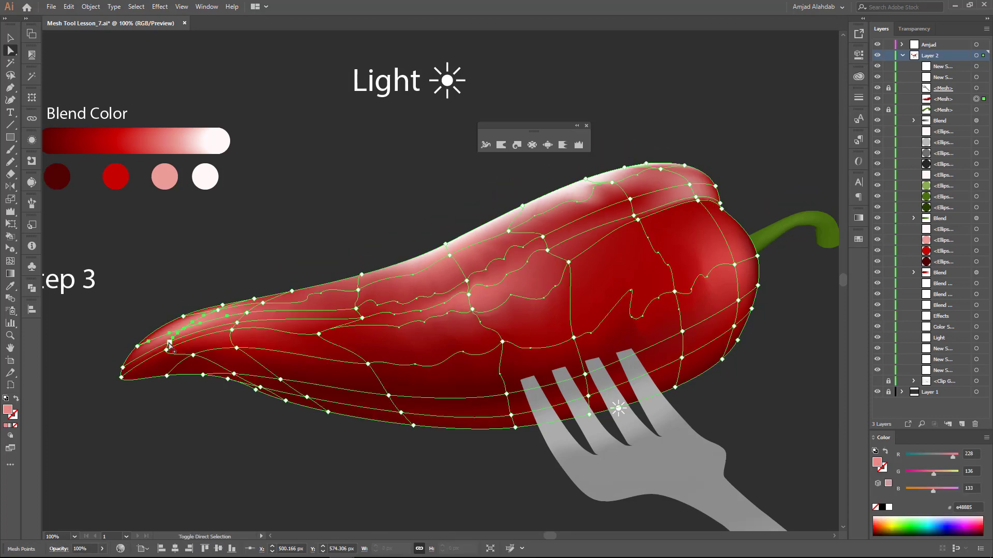
# - Lasso the mesh points at the pepper's left tip and fill them with a deeper red
pyautogui.moveTo(170, 281); pyautogui.dragTo(185, 328)
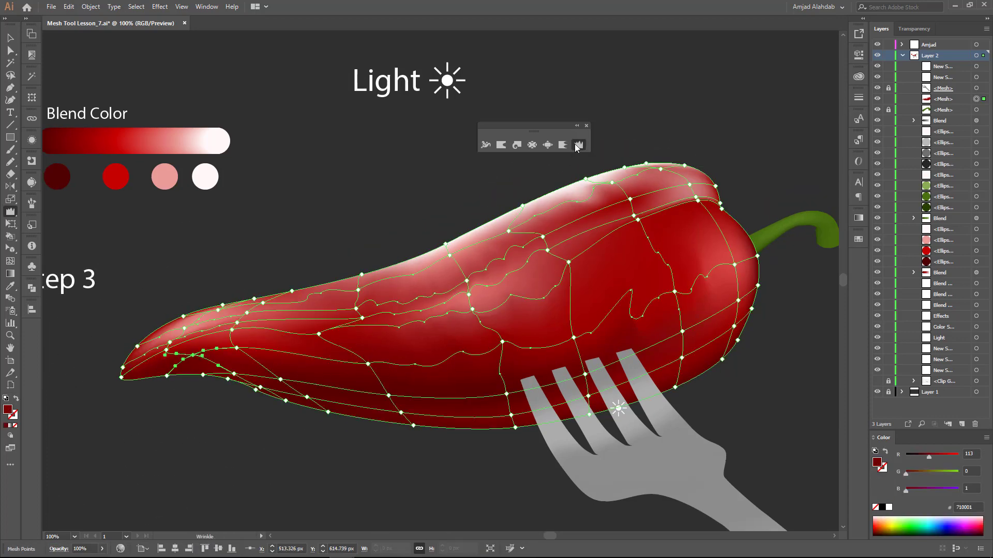
pyautogui.hotkey('ctrl', 'shift', 'a')
pyautogui.click(214, 357)
pyautogui.moveTo(119, 343); pyautogui.dragTo(170, 375)
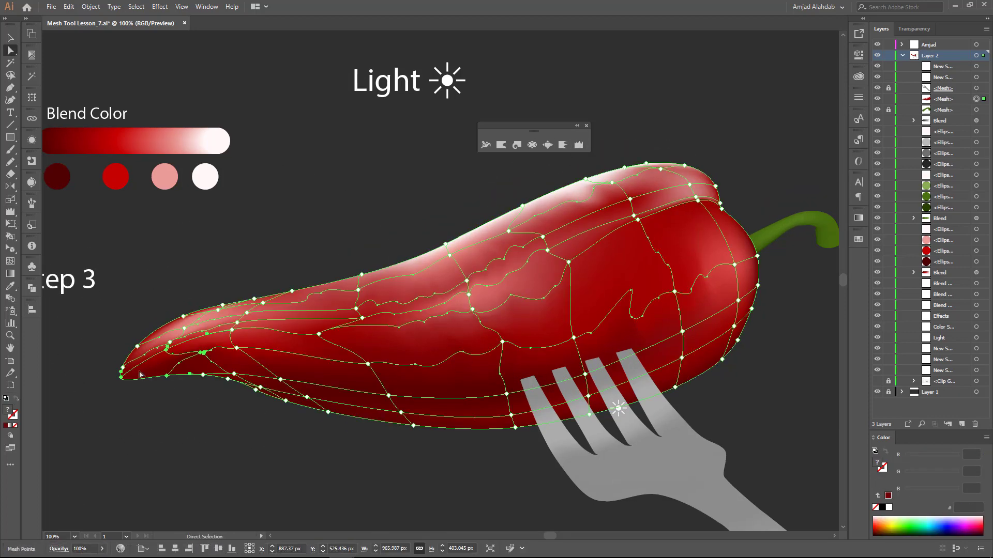
pyautogui.press('i')
pyautogui.click(146, 357)
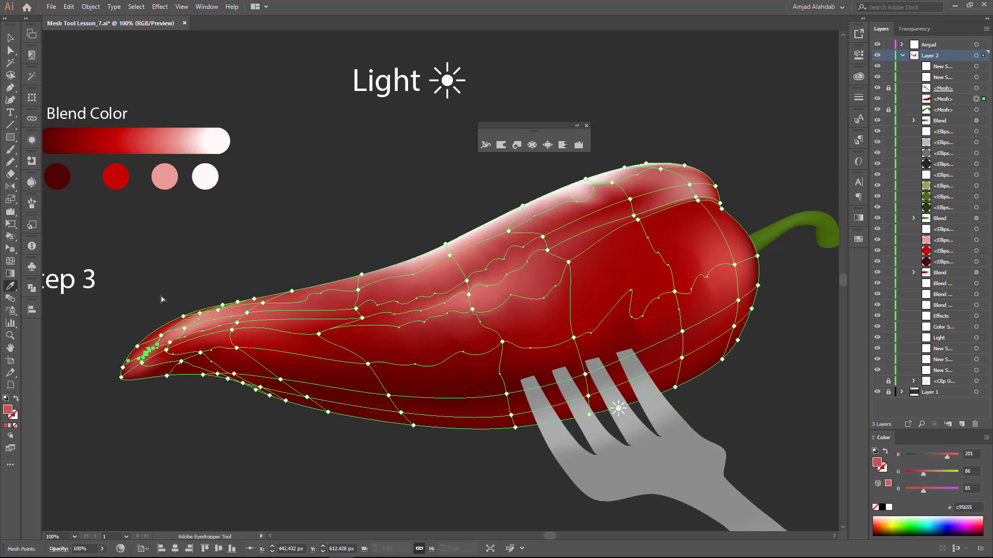
pyautogui.press('a')
pyautogui.click(441, 454)
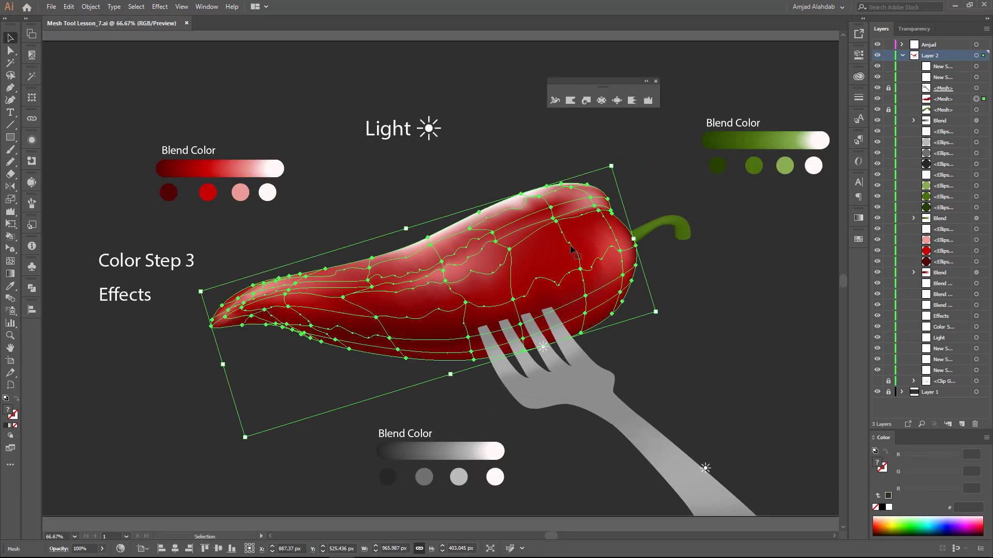
# - Recolour a pepper body mesh point with reds sampled from the red blend bar
pyautogui.press('a')
pyautogui.click(573, 247)
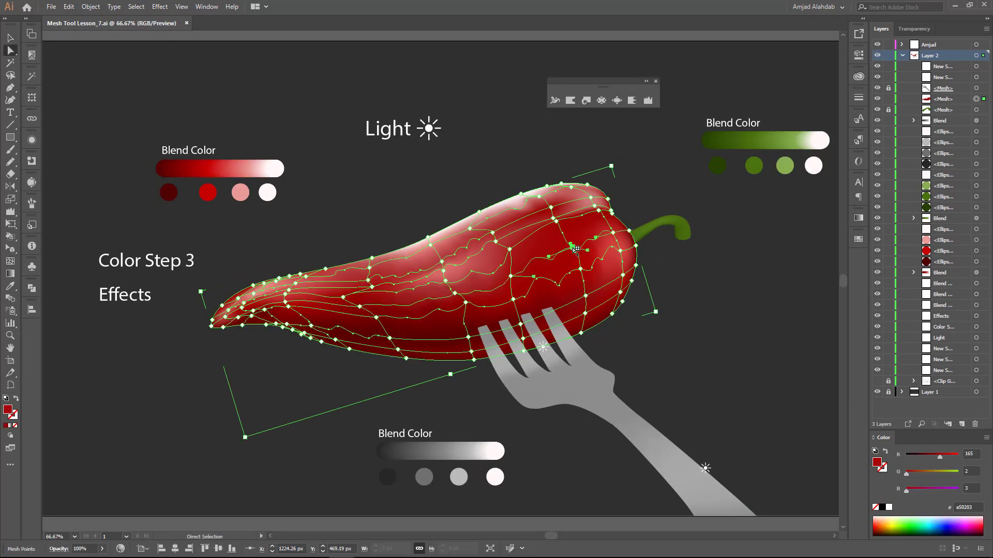
pyautogui.click(212, 165)
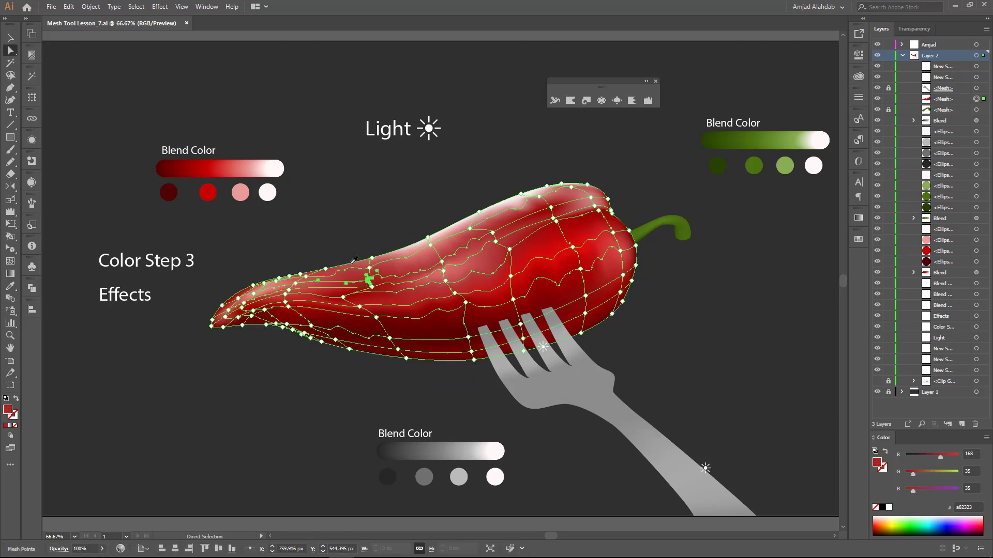
pyautogui.click(429, 307)
# - Select mesh points on the pepper's lower side near the fork, then lock the pepper mesh
pyautogui.press('a')
pyautogui.click(584, 313)
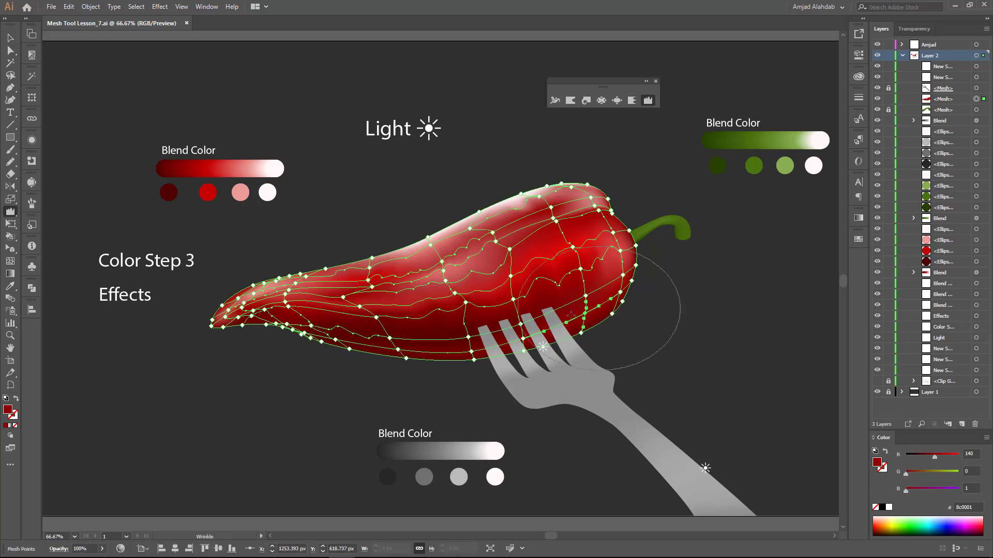
pyautogui.press('a')
pyautogui.click(585, 314)
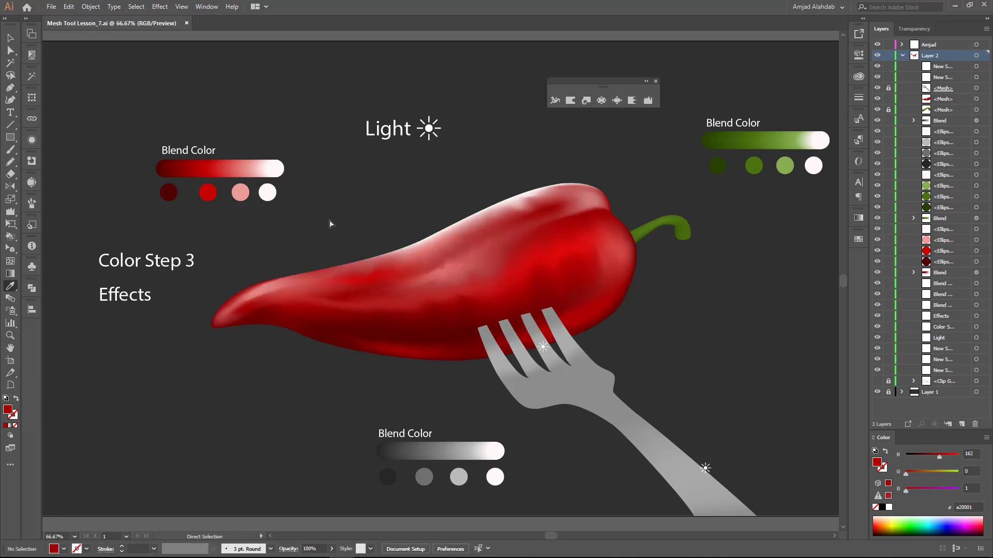
pyautogui.press('a')
pyautogui.click(311, 326)
pyautogui.click(887, 99)
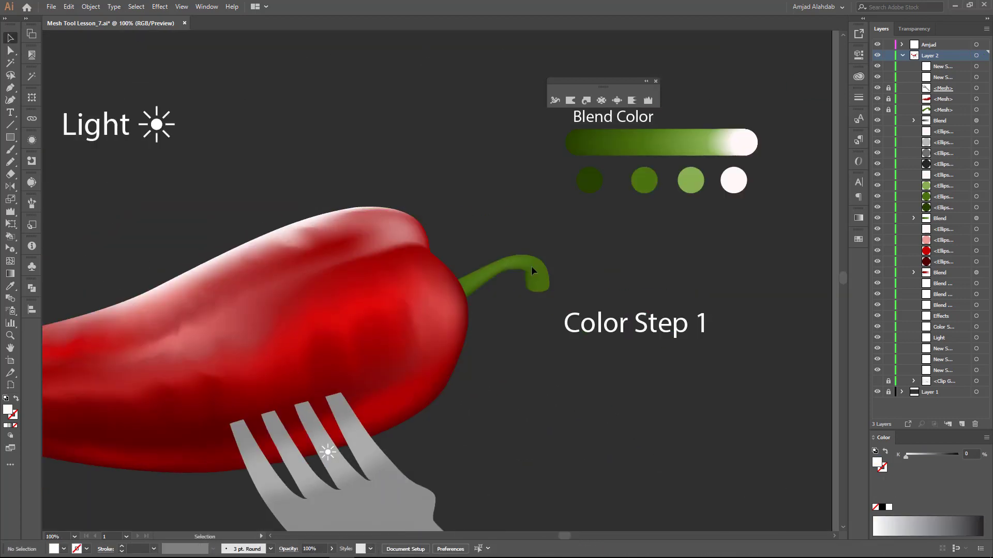
# - Zoom in on the stem and shade its mesh points with dark green and light green from the blend bar
pyautogui.click(532, 265)
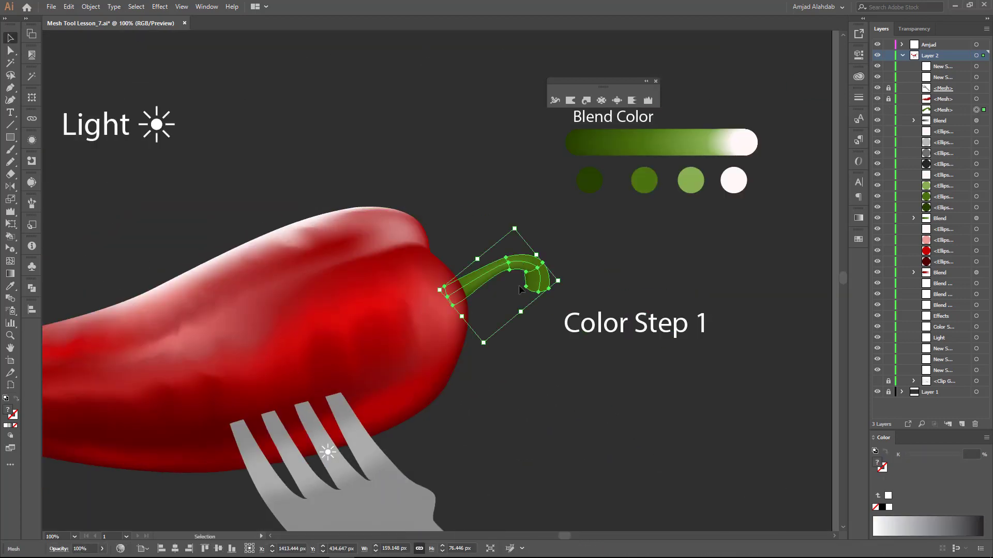
pyautogui.press('u')
pyautogui.hotkey('ctrl', '+')
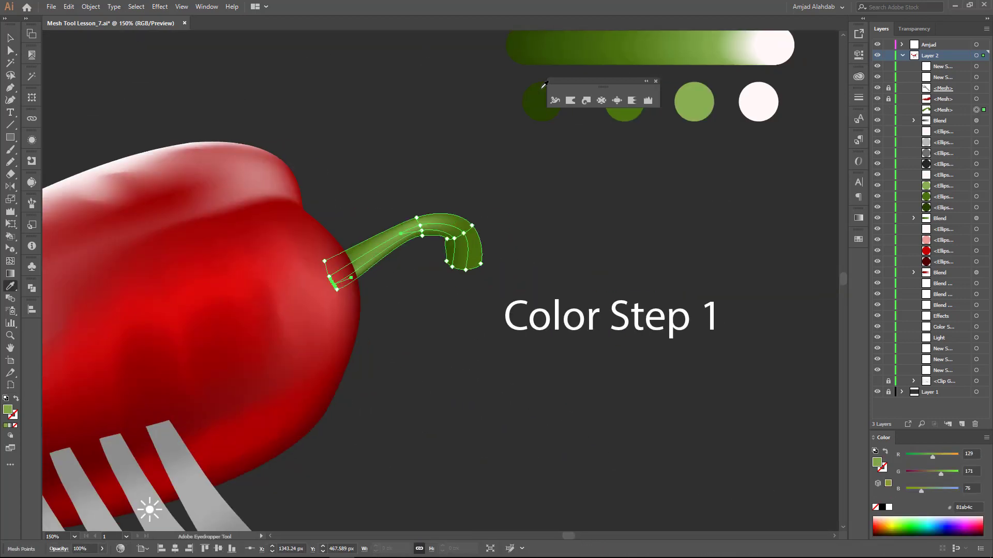
pyautogui.click(543, 87)
pyautogui.press('a')
pyautogui.press('i')
pyautogui.click(659, 204)
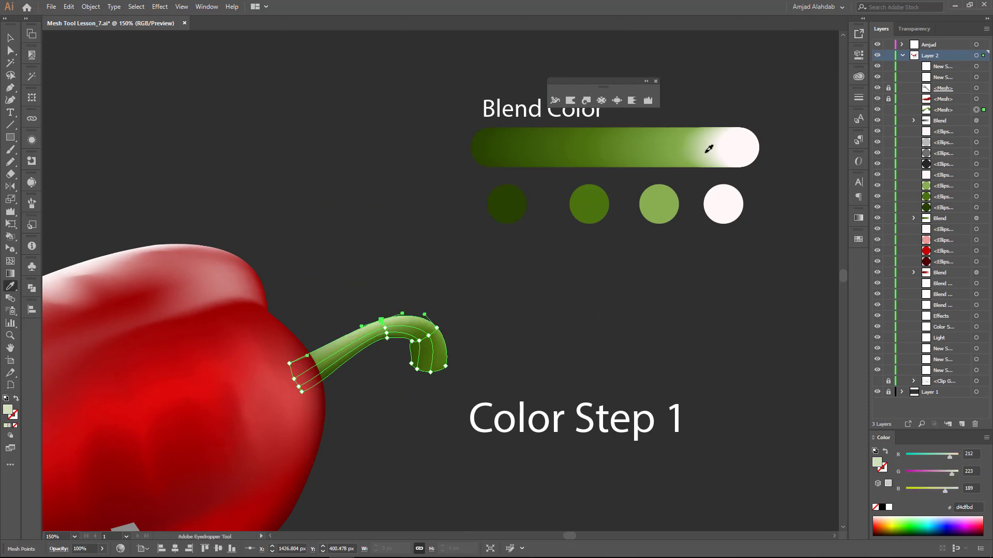
pyautogui.press('a')
pyautogui.click(376, 331)
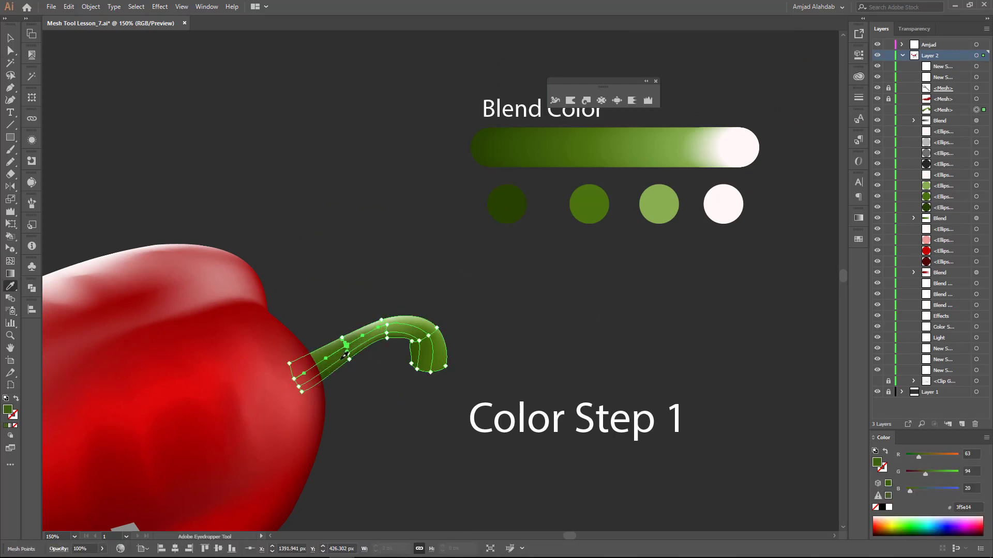
# - Give another stem mesh point the dark green circle's colour, slightly darkened
pyautogui.click(342, 338)
pyautogui.scroll(1, 439, 367)
pyautogui.click(530, 150)
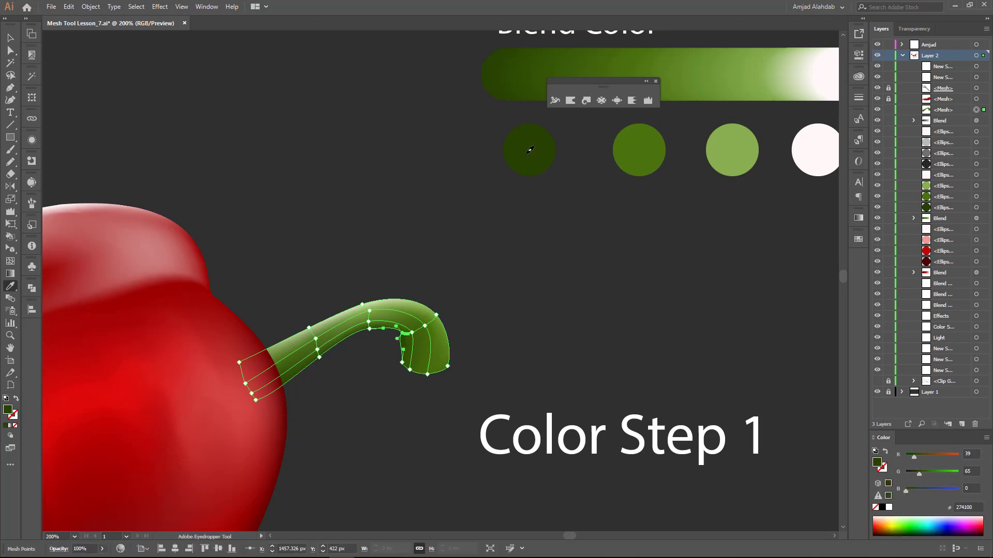
pyautogui.moveTo(919, 491); pyautogui.dragTo(918, 490)
pyautogui.press('a')
pyautogui.click(415, 339)
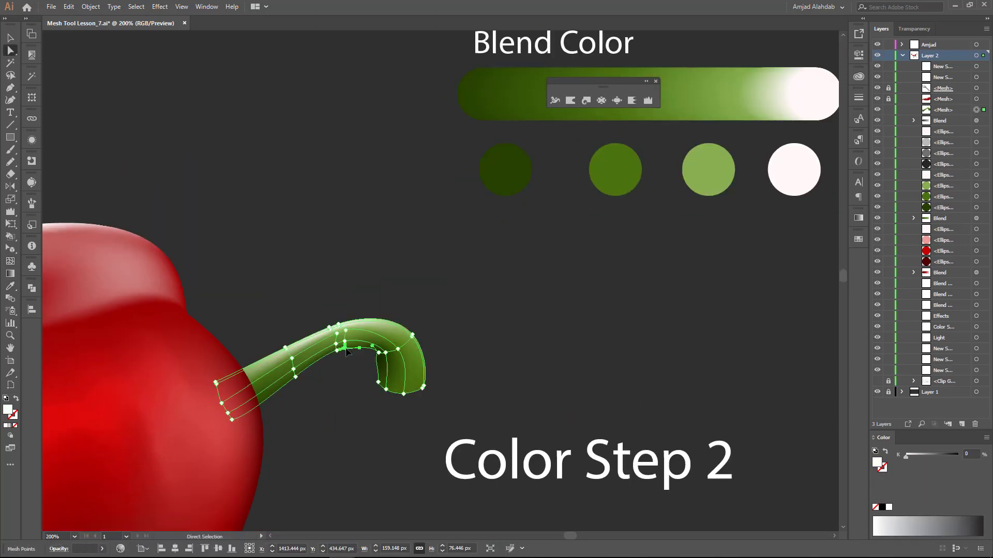
# - Colour a mesh point at the stem's base with mid green
pyautogui.press('a')
pyautogui.click(231, 419)
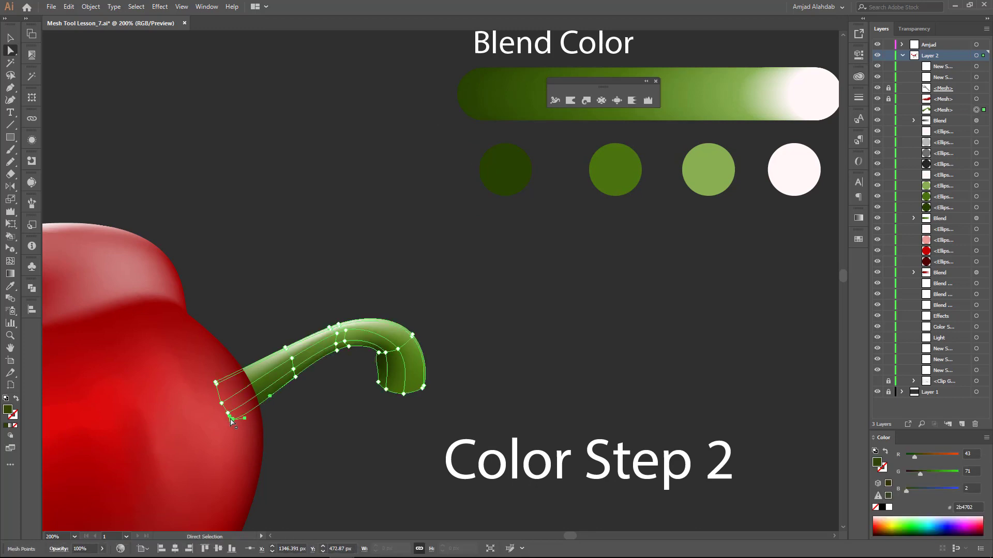
pyautogui.click(385, 351)
# - Add two mesh lines across the stem's curled tip and fill it with dark green
pyautogui.press('u')
pyautogui.click(409, 364)
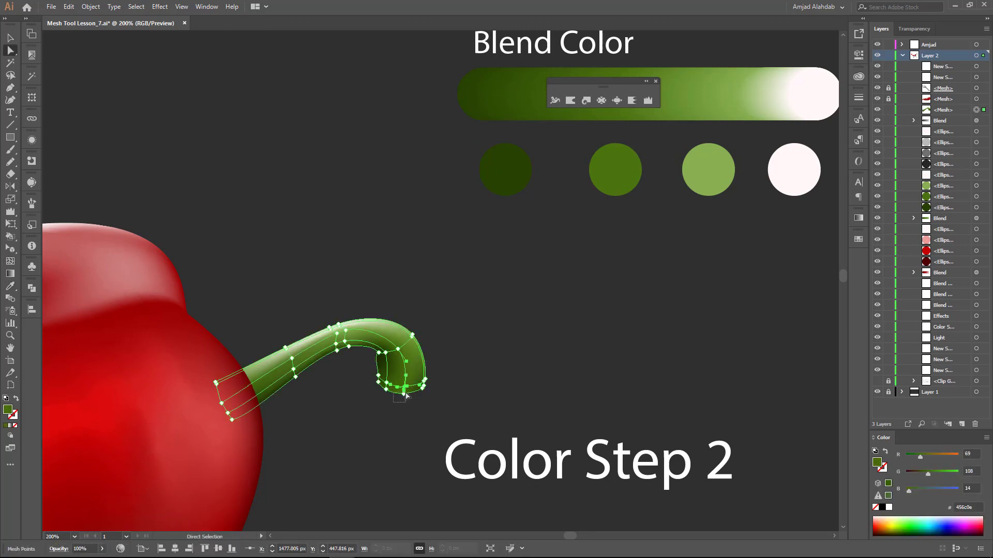
pyautogui.press('u')
pyautogui.click(419, 393)
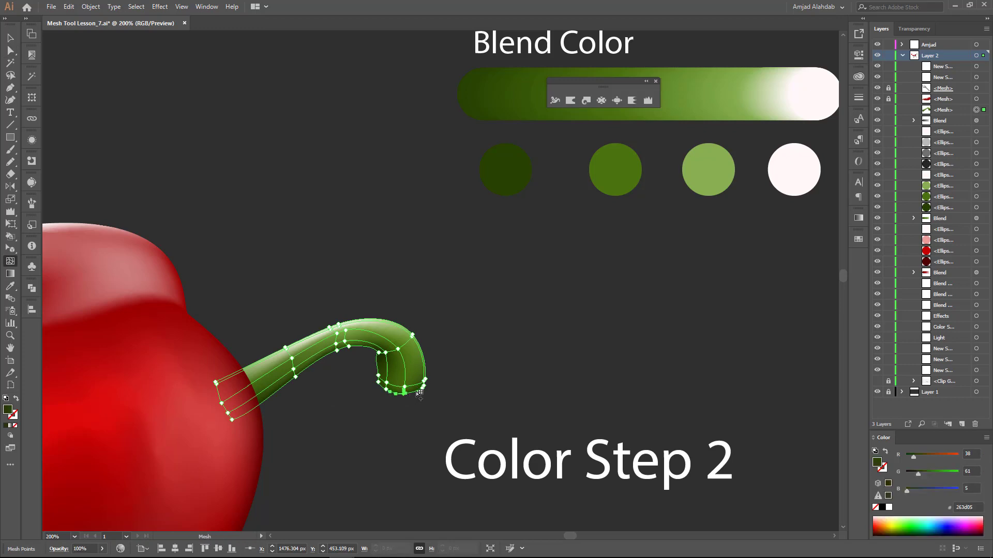
pyautogui.click(525, 93)
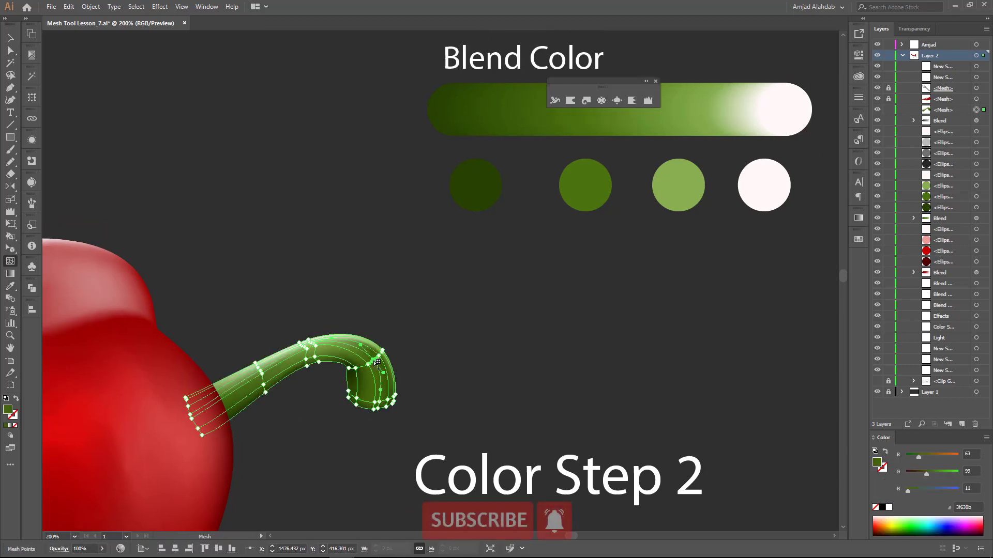
pyautogui.press('a')
pyautogui.click(410, 324)
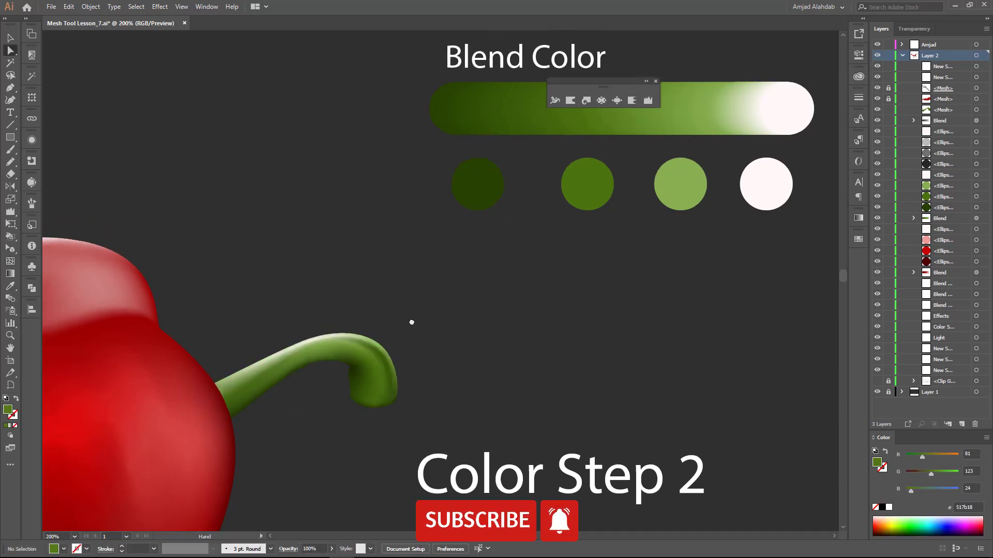
pyautogui.scroll(-3, 541, 397)
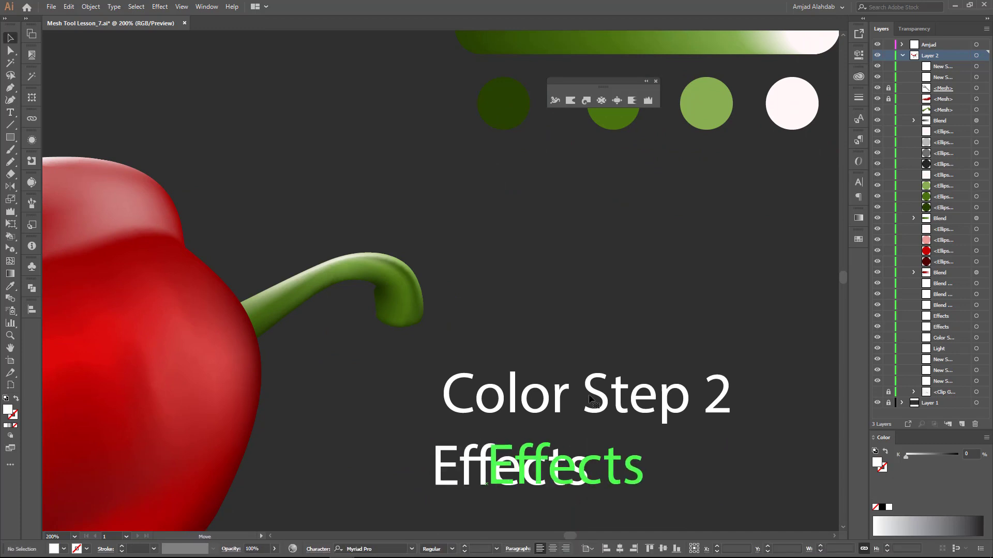
# - Zoom in on the stem and select points on its mesh
pyautogui.press('a')
pyautogui.click(331, 292)
pyautogui.hotkey('ctrl', '+')
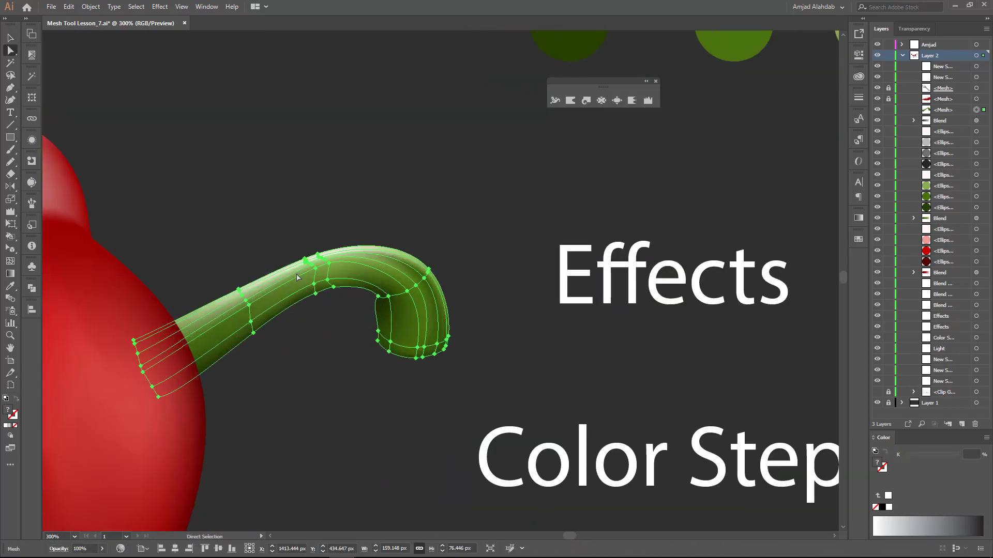
pyautogui.press('u')
pyautogui.click(329, 265)
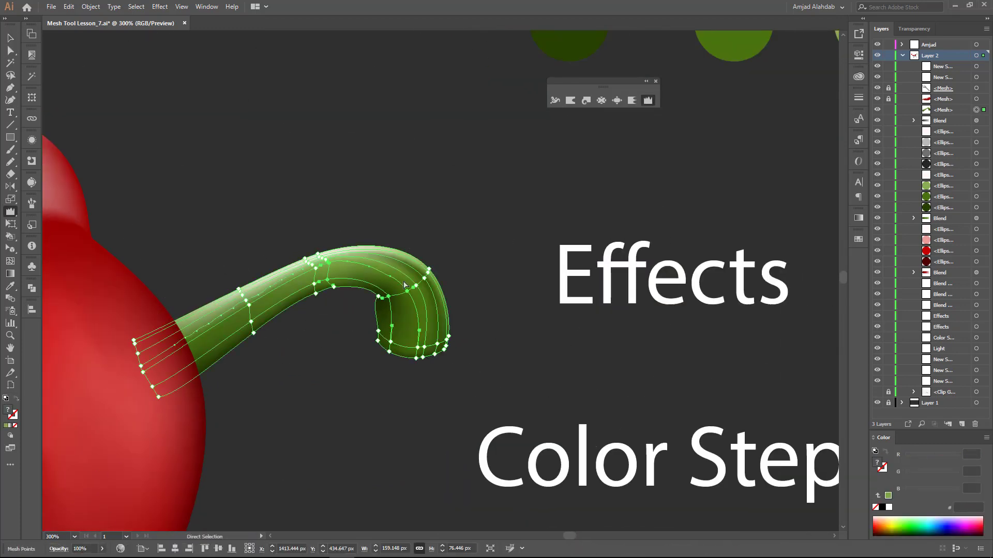
pyautogui.hotkey('ctrl', 'shift', 'a')
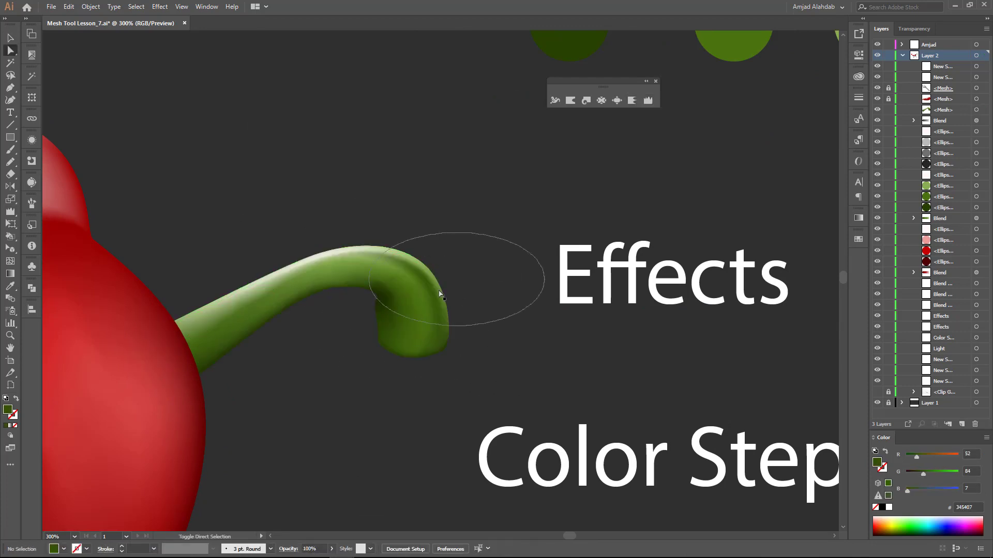
pyautogui.click(399, 284)
# - Wrinkle the stem mesh for texture and select the mesh points around its hook
pyautogui.hotkey('shift', 'r')
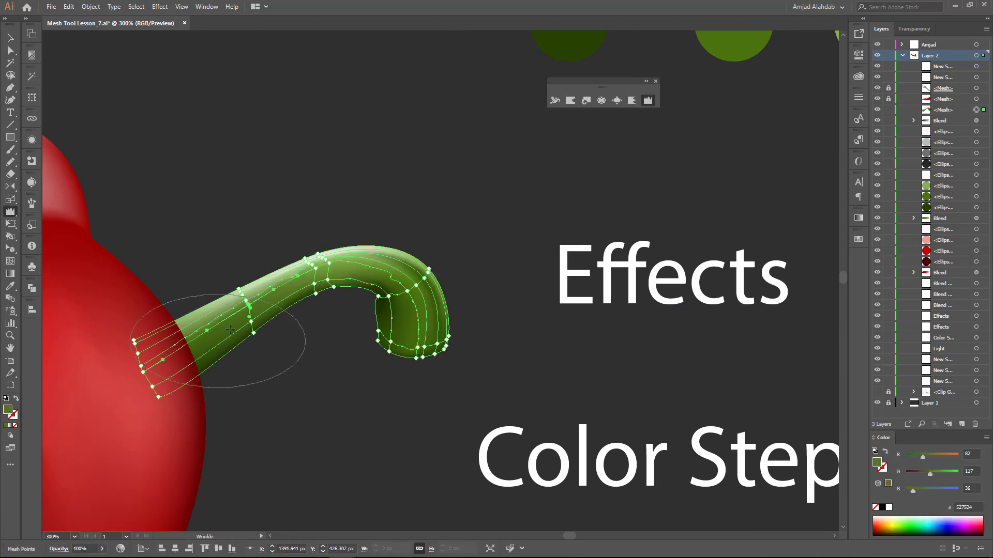
pyautogui.click(264, 319)
pyautogui.click(236, 332)
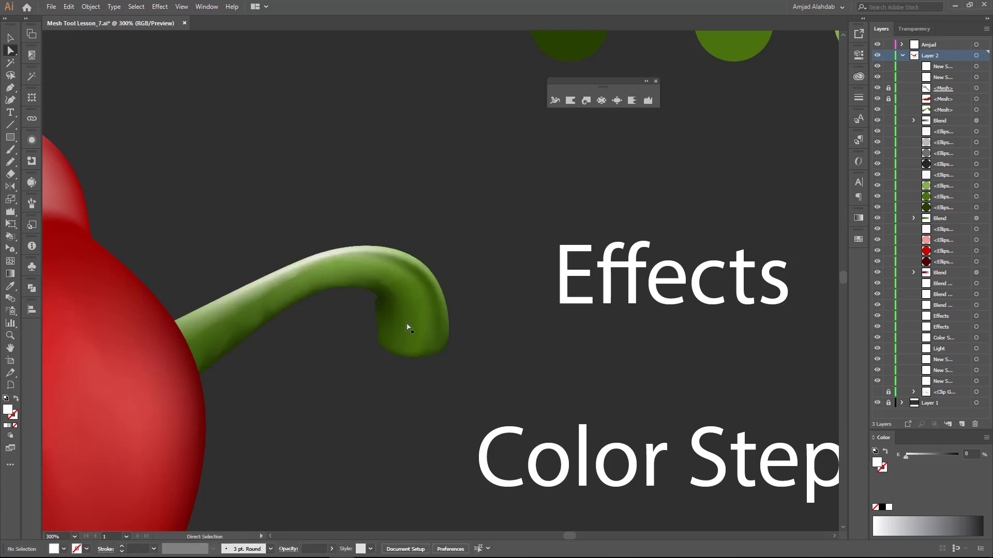
pyautogui.click(400, 337)
pyautogui.click(379, 331)
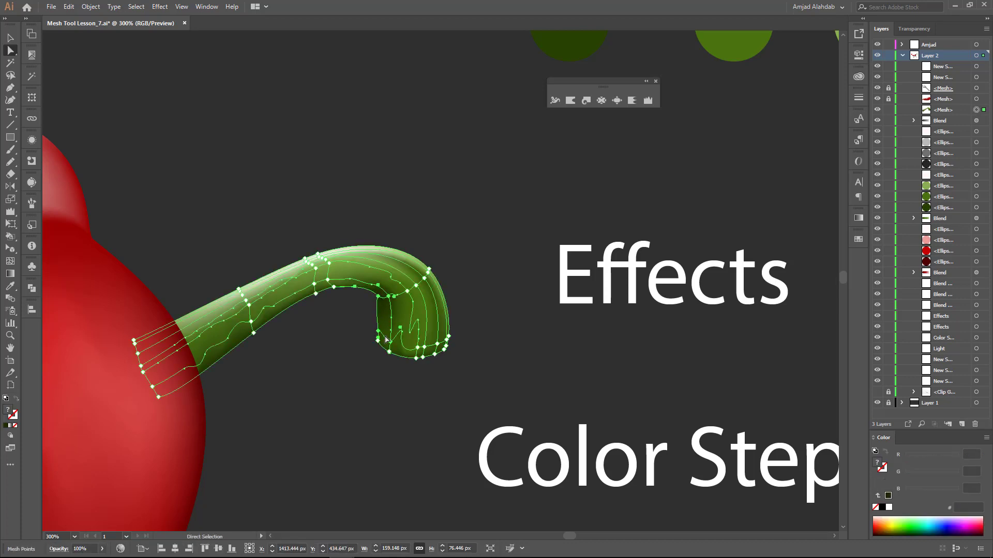
pyautogui.click(392, 275)
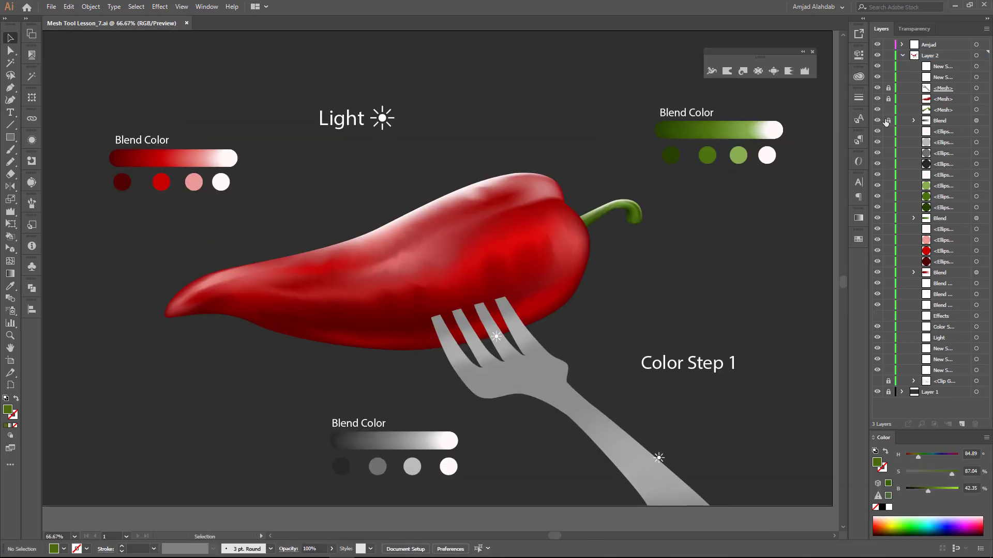
# - Zoom in on the fork and fill its mesh with a darker grey sampled from the blend bar
pyautogui.click(543, 356)
pyautogui.hotkey('ctrl', '+')
pyautogui.scroll(3, 439, 258)
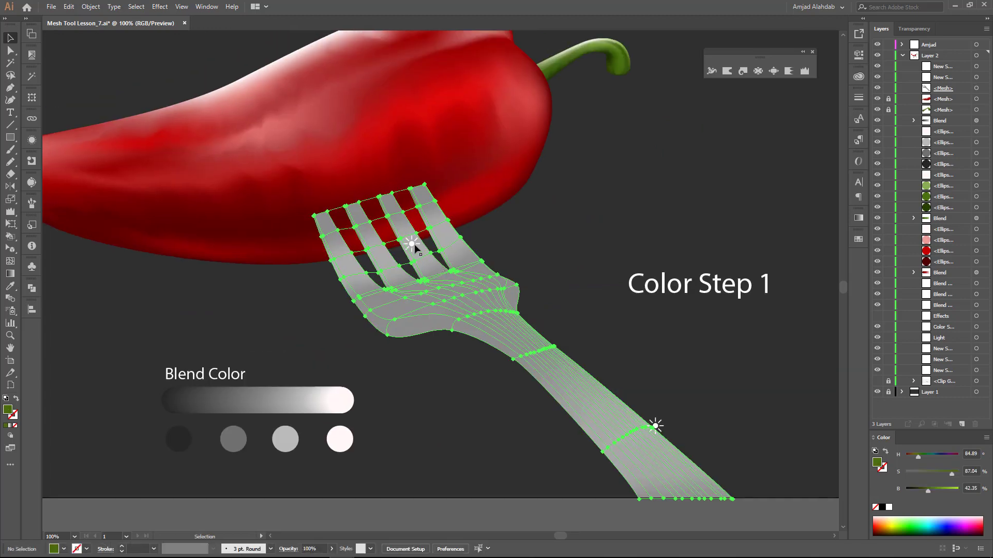
pyautogui.click(462, 171)
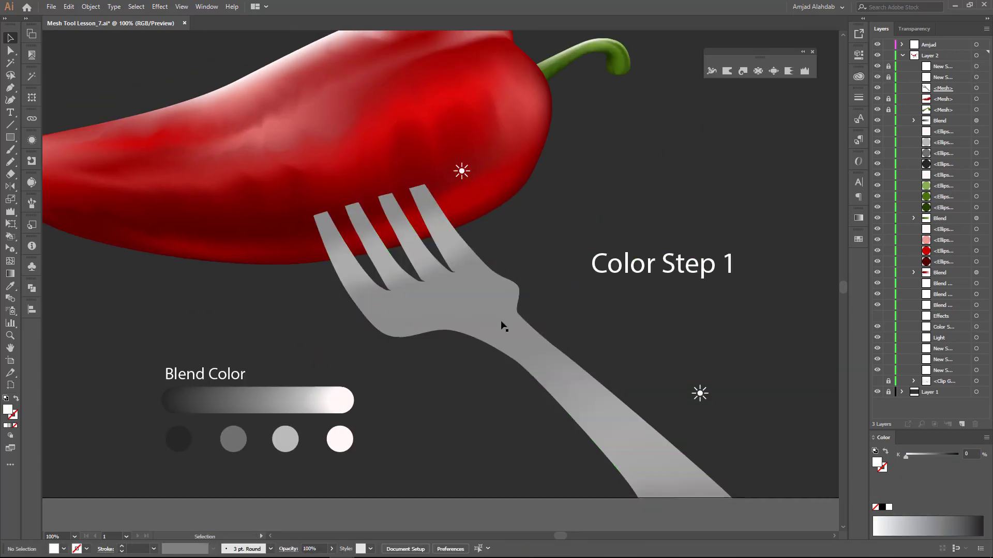
pyautogui.click(486, 331)
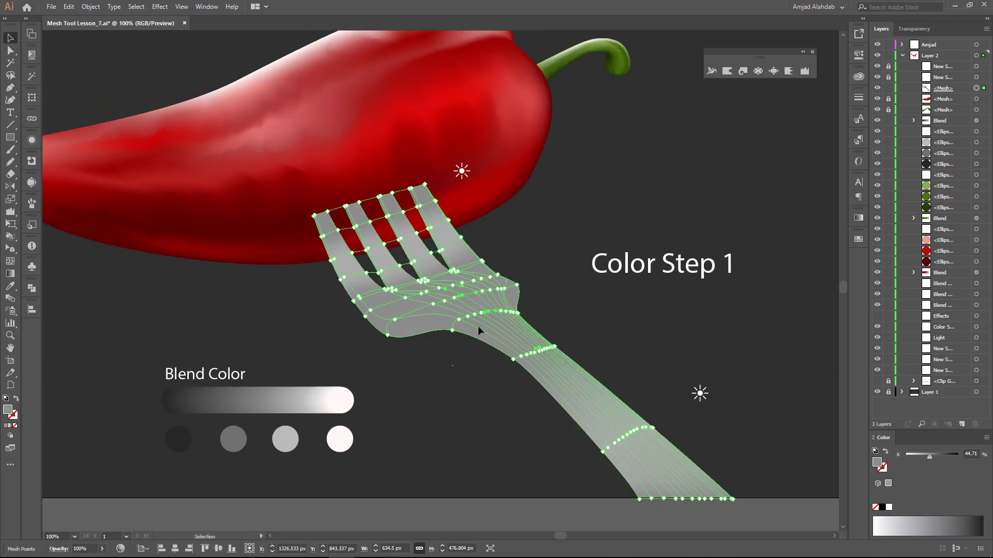
pyautogui.press('i')
pyautogui.click(237, 395)
pyautogui.click(234, 395)
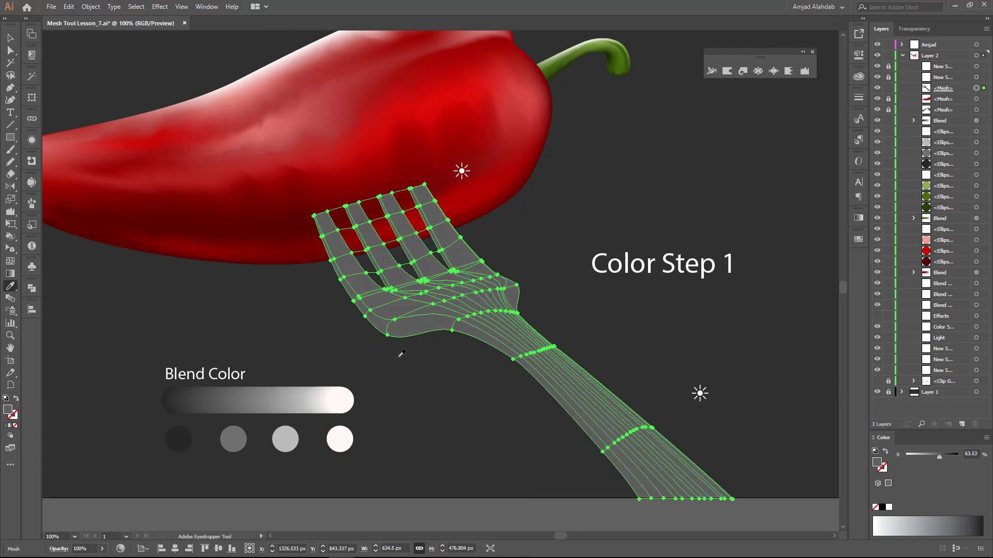
# - Select mesh points across the fork's tines and colour them near-white from the blend bar
pyautogui.press('v')
pyautogui.click(399, 351)
pyautogui.click(452, 282)
pyautogui.press('a')
pyautogui.click(415, 267)
pyautogui.scroll(2, 415, 266)
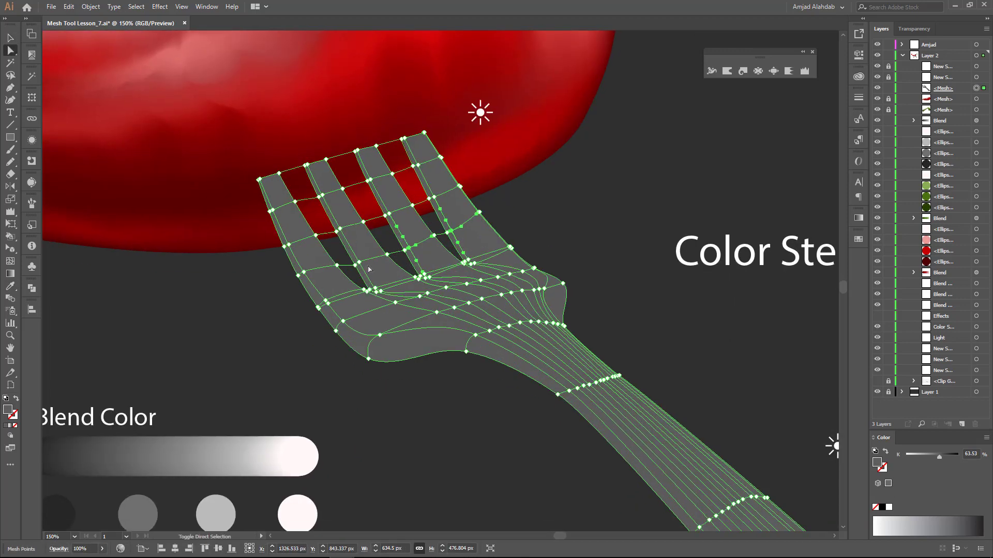
pyautogui.press('i')
pyautogui.click(274, 456)
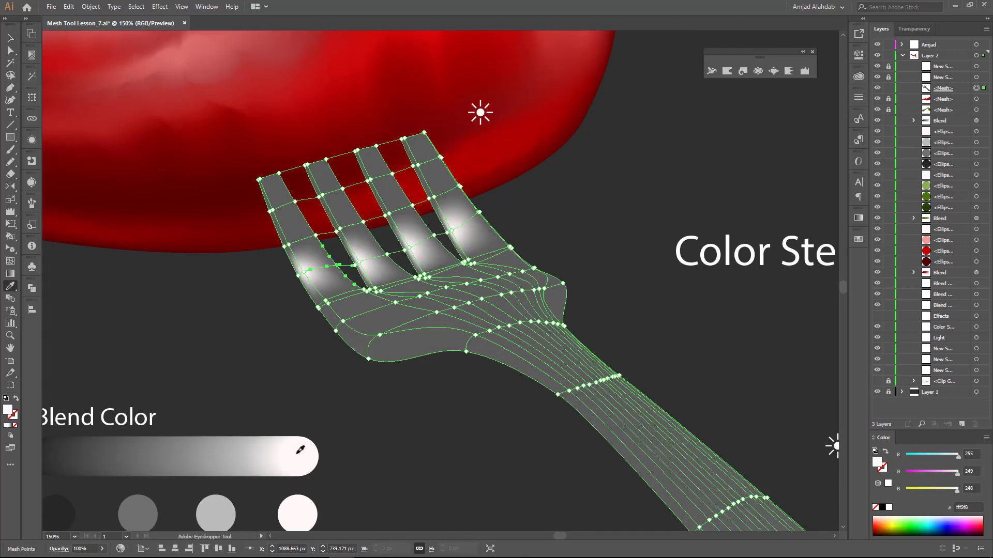
pyautogui.click(286, 448)
# - Zoom out to preview the whole highlighted fork, then reselect its mesh
pyautogui.hotkey('ctrl', 'shift', 'a')
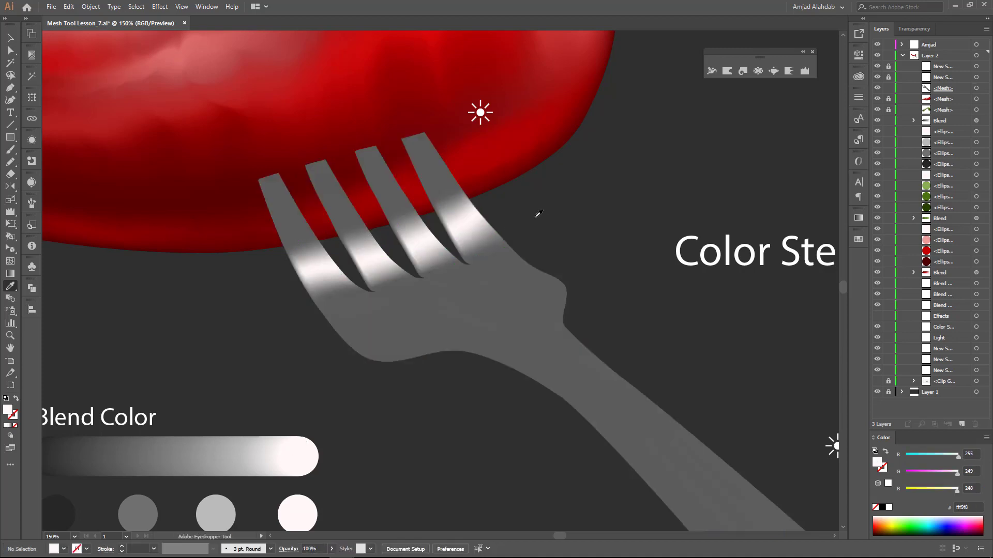
pyautogui.hotkey('ctrl', '-')
pyautogui.hotkey('ctrl', '-')
pyautogui.press('a')
pyautogui.click(510, 362)
pyautogui.scroll(2, 532, 338)
pyautogui.scroll(2, 532, 338)
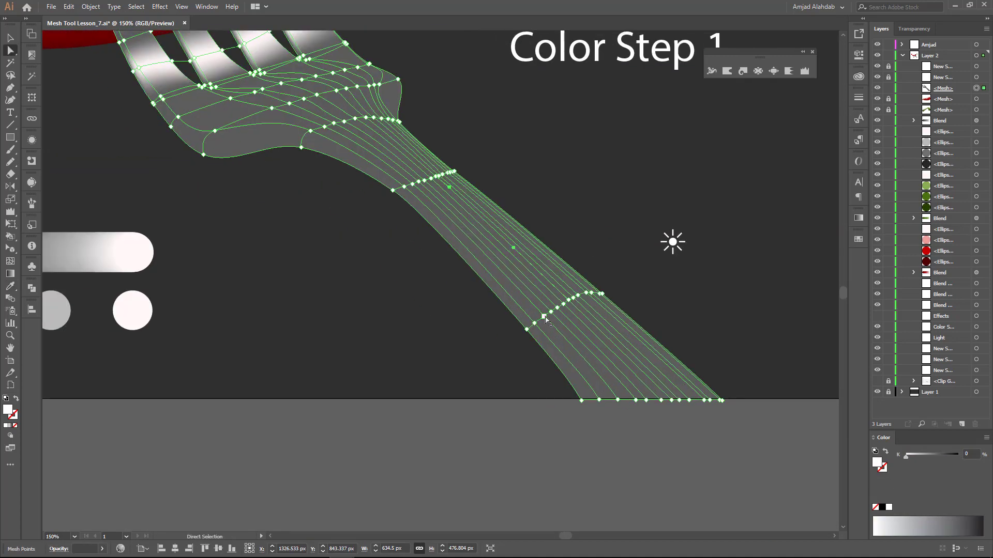
# - Colour handle mesh points near-white and slide the highlight point up along the handle
pyautogui.press('i')
pyautogui.click(125, 254)
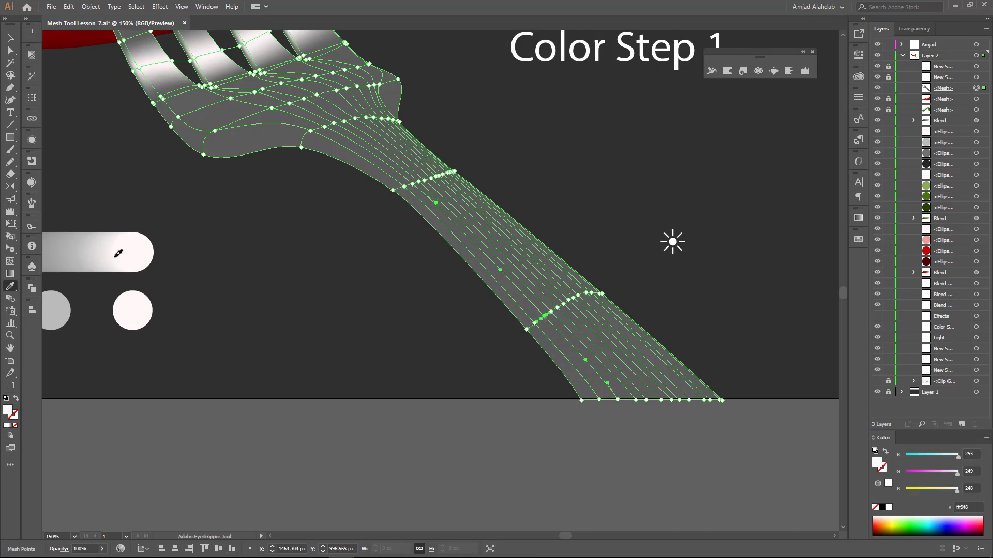
pyautogui.press('a')
pyautogui.press('a')
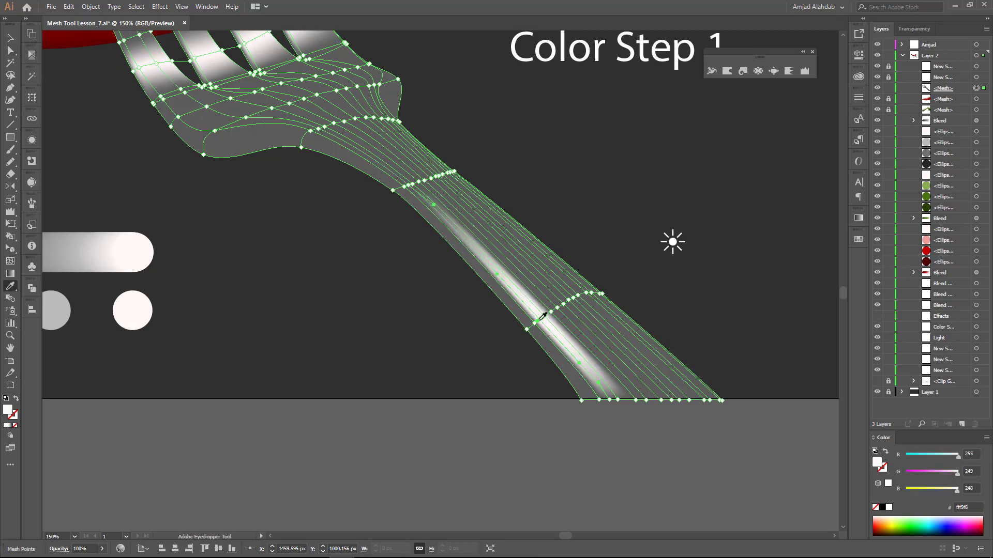
pyautogui.click(535, 323)
pyautogui.scroll(1, 536, 326)
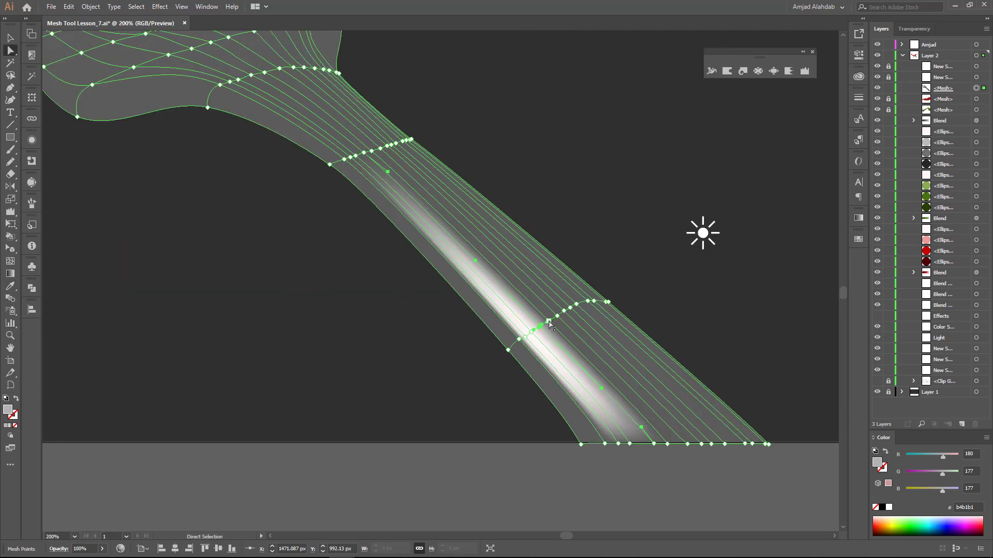
pyautogui.moveTo(549, 324); pyautogui.dragTo(587, 300)
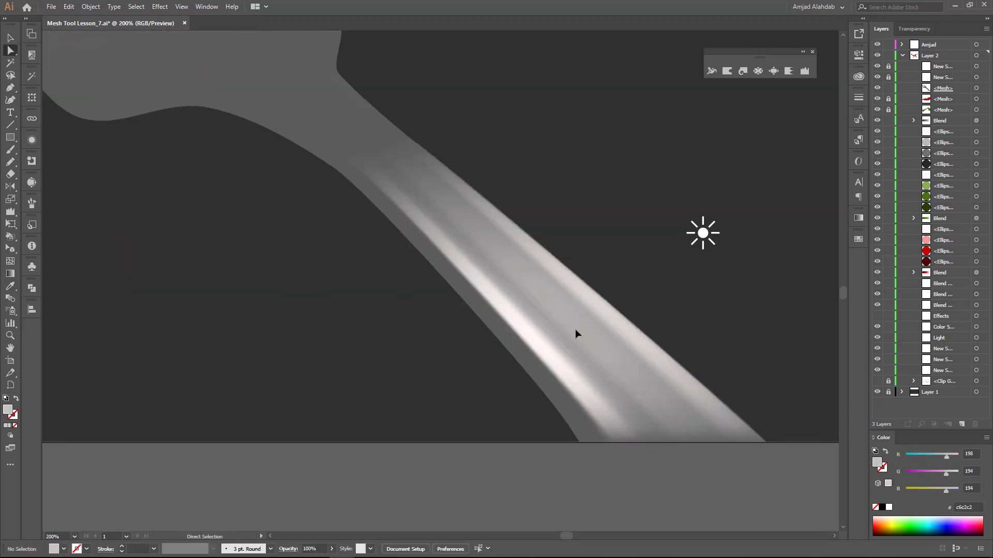
pyautogui.click(10, 50)
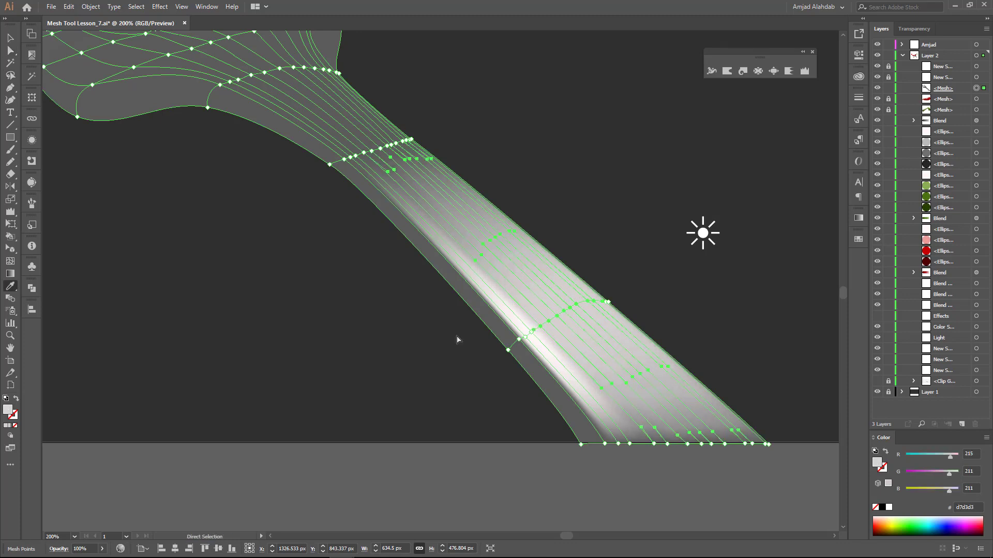
pyautogui.scroll(-1, 460, 334)
# - Select mesh points along the handle's bottom edge, then deselect the fork
pyautogui.press('a')
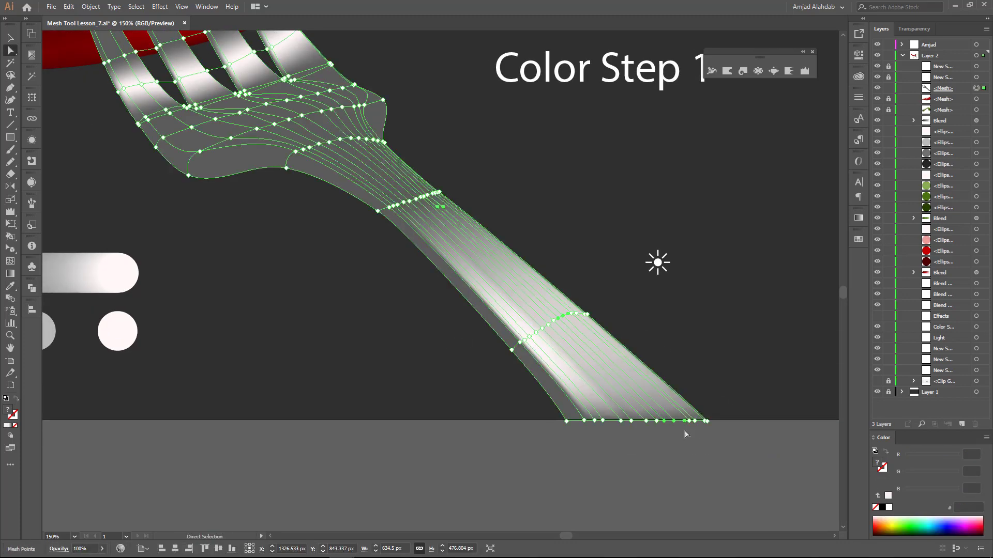
pyautogui.click(676, 428)
pyautogui.moveTo(688, 407); pyautogui.dragTo(666, 435)
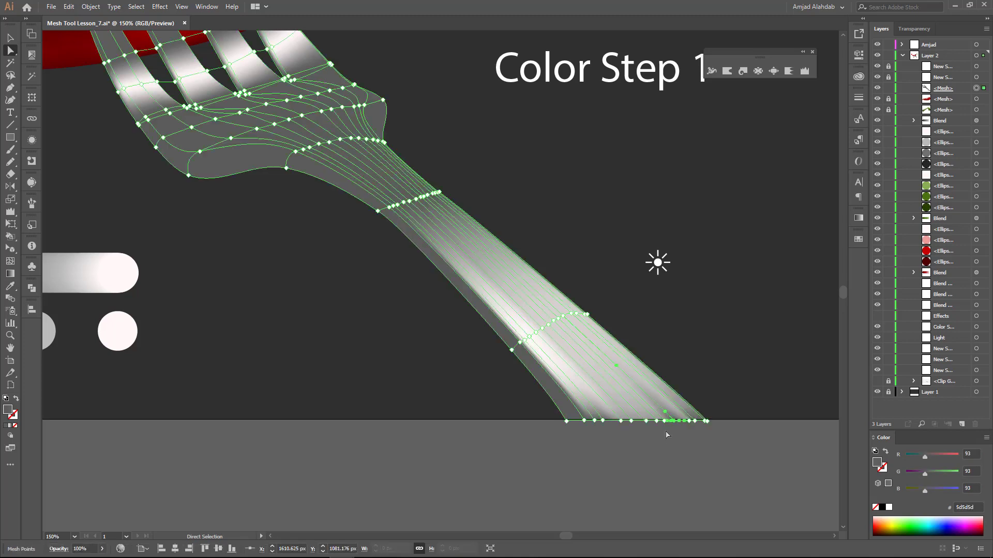
pyautogui.click(549, 459)
pyautogui.scroll(-1, 550, 372)
# - Duplicate the sample circle twice and blend the copies into a pink-to-grey pill
pyautogui.press('v')
pyautogui.click(296, 362)
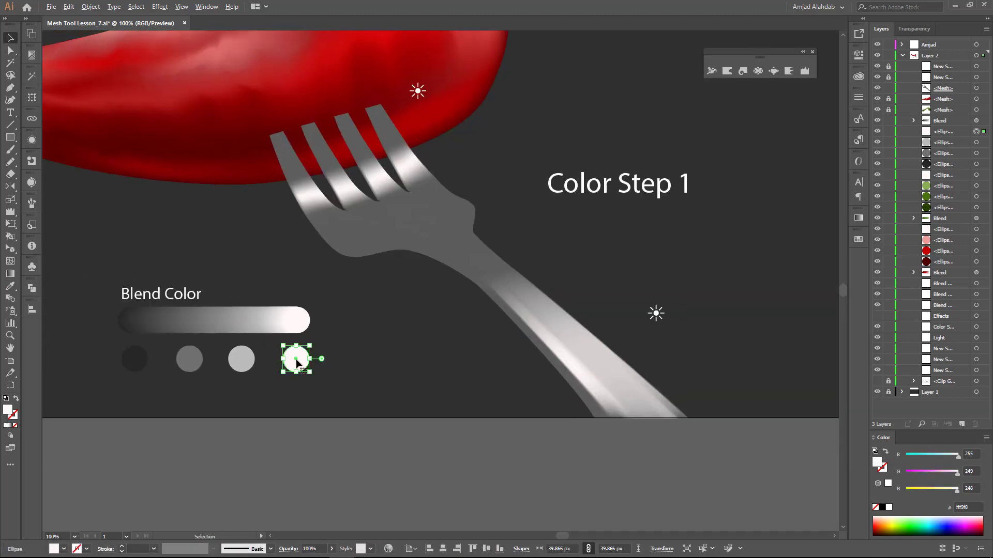
pyautogui.moveTo(418, 330); pyautogui.dragTo(419, 320)
pyautogui.moveTo(419, 321); pyautogui.dragTo(362, 321)
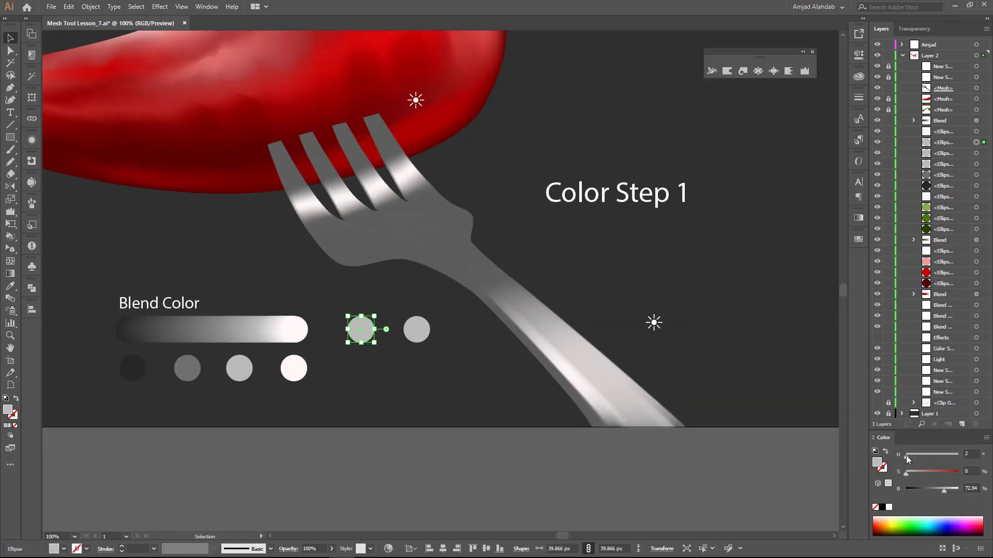
pyautogui.keyDown('shift'); pyautogui.click(416, 329); pyautogui.keyUp('shift')
pyautogui.click(90, 6)
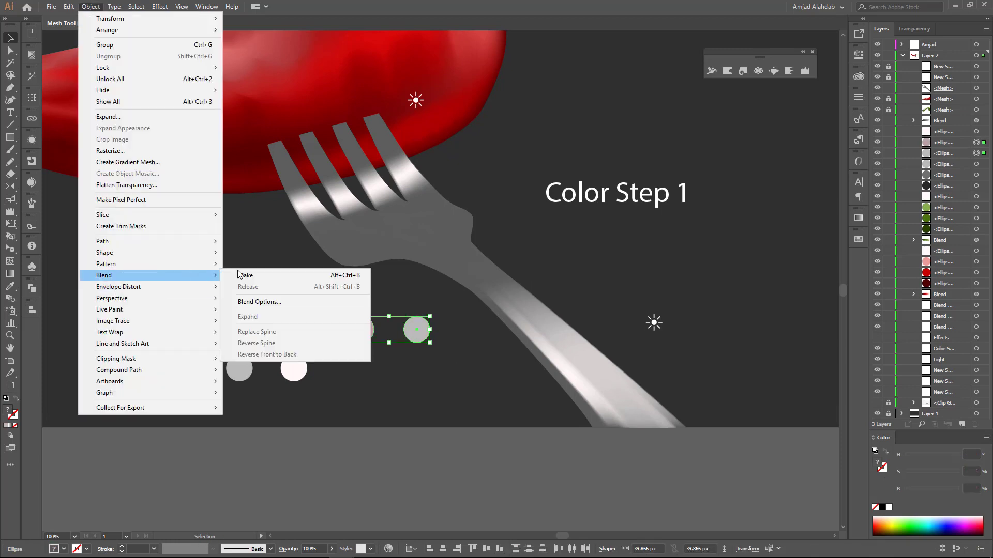
pyautogui.click(249, 273)
# - Give the fork handle's mesh points the pink from the blend pill
pyautogui.click(386, 336)
pyautogui.press('a')
pyautogui.click(462, 277)
pyautogui.scroll(2, 530, 298)
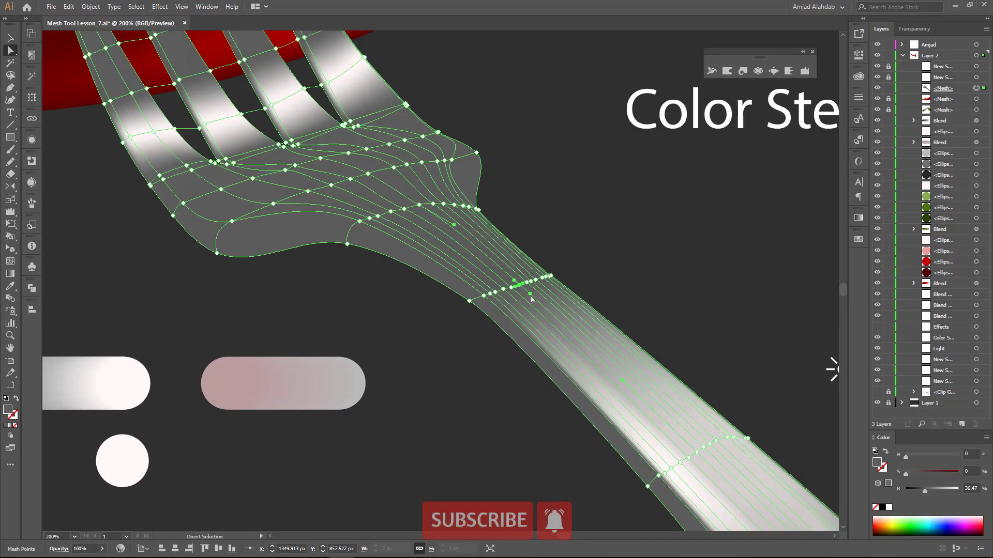
pyautogui.press('i')
pyautogui.click(328, 383)
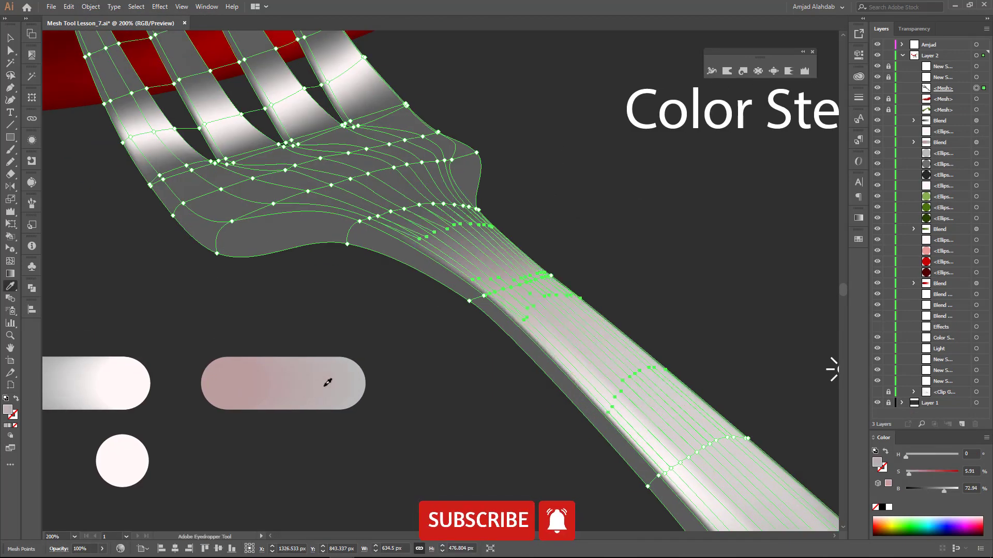
pyautogui.hotkey('ctrl', 'shift', 'a')
pyautogui.moveTo(459, 260); pyautogui.dragTo(472, 284)
pyautogui.hotkey('ctrl', '-')
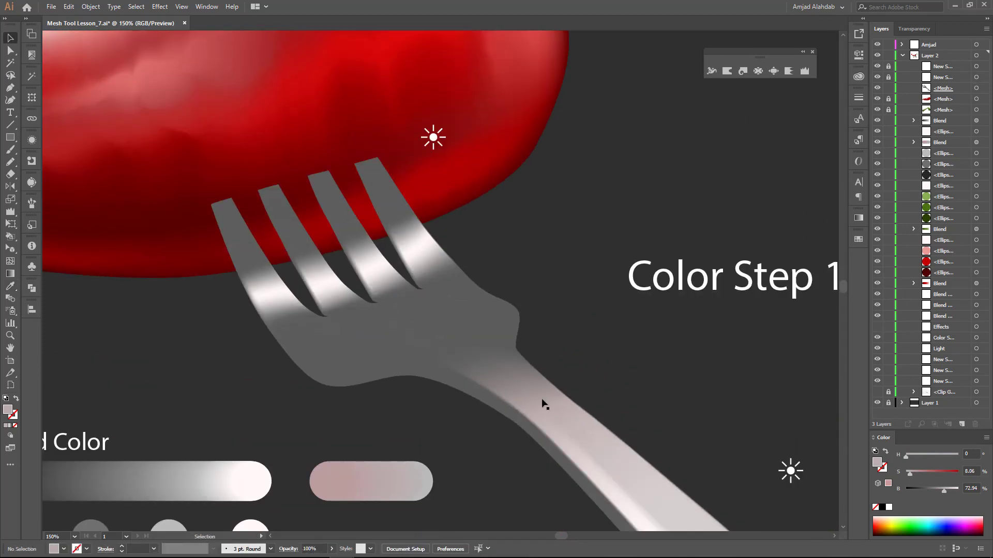
# - Shade the lower handle mesh points with dark grey and near-white from the blend bar
pyautogui.click(474, 405)
pyautogui.moveTo(300, 512)
pyautogui.mouseDown()
pyautogui.moveTo(319, 367)
pyautogui.moveTo(355, 359)
pyautogui.mouseUp()
pyautogui.press('i')
pyautogui.click(66, 329)
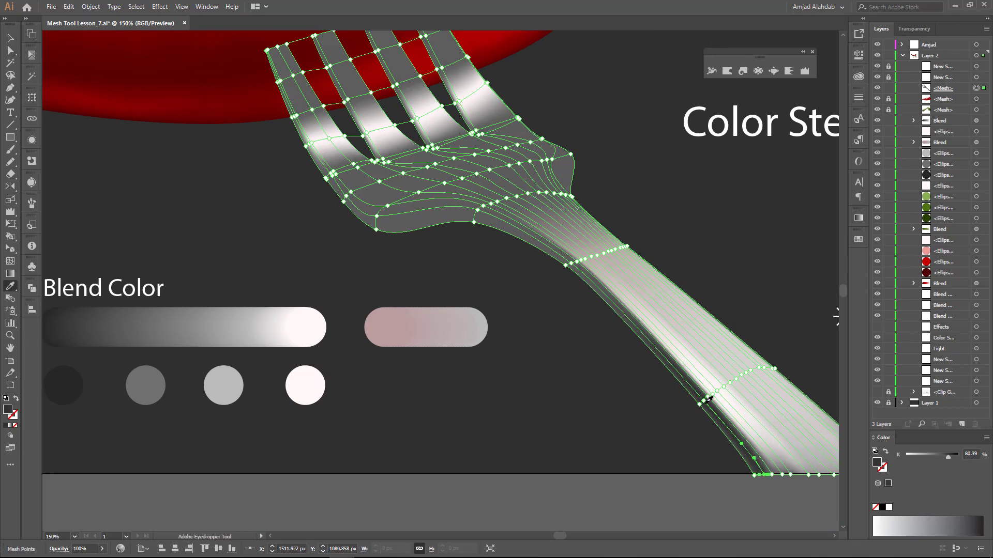
pyautogui.press('a')
pyautogui.moveTo(716, 432); pyautogui.dragTo(768, 473)
pyautogui.click(297, 329)
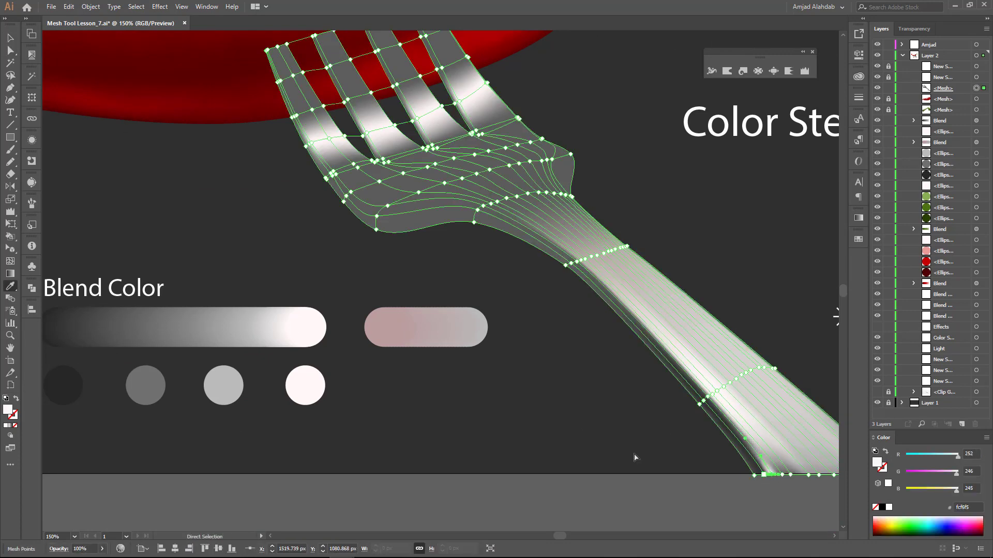
pyautogui.click(317, 324)
# - Reselect the fork mesh and zoom in to inspect the handle's mesh
pyautogui.press('a')
pyautogui.click(774, 476)
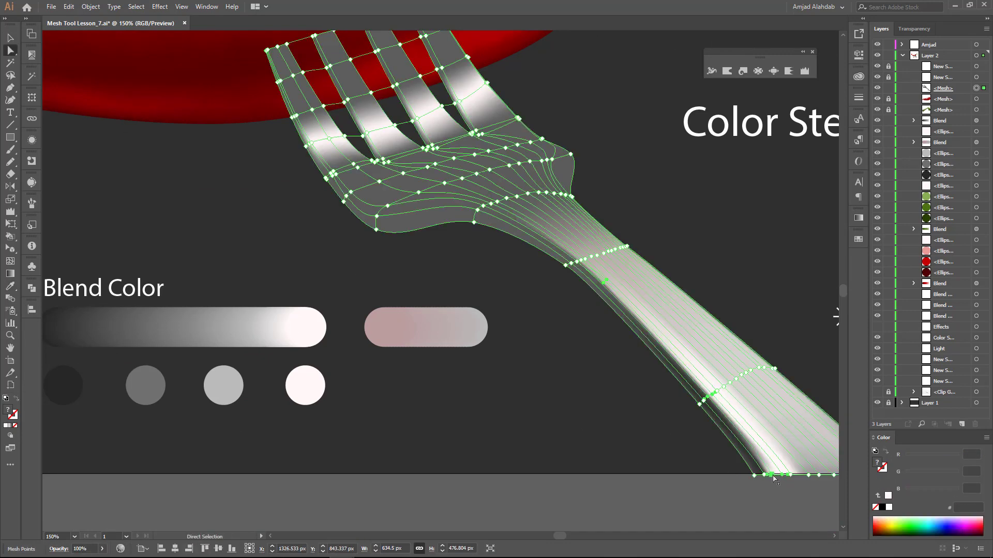
pyautogui.press('a')
pyautogui.scroll(5, 661, 376)
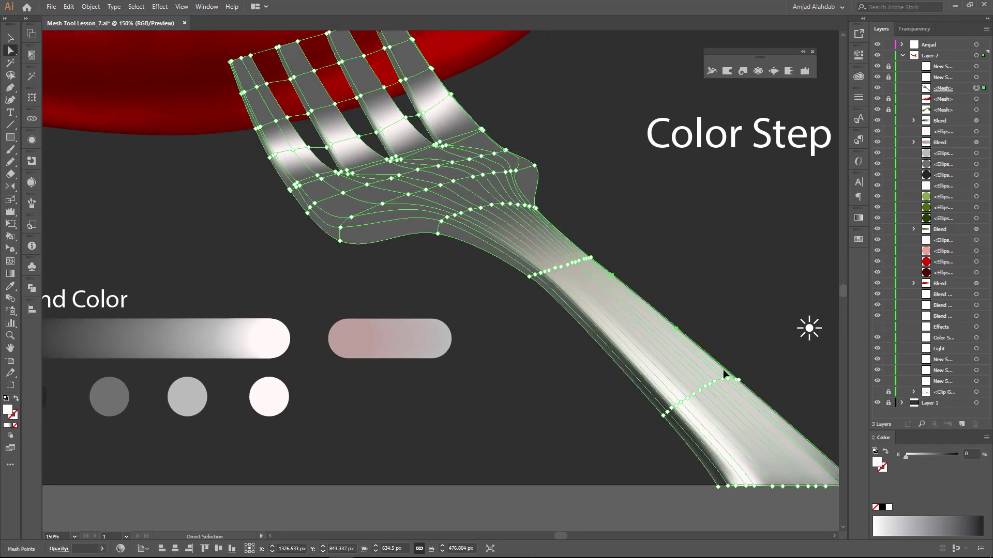
pyautogui.hscroll(-5, 420, 350)
pyautogui.scroll(1, 284, 305)
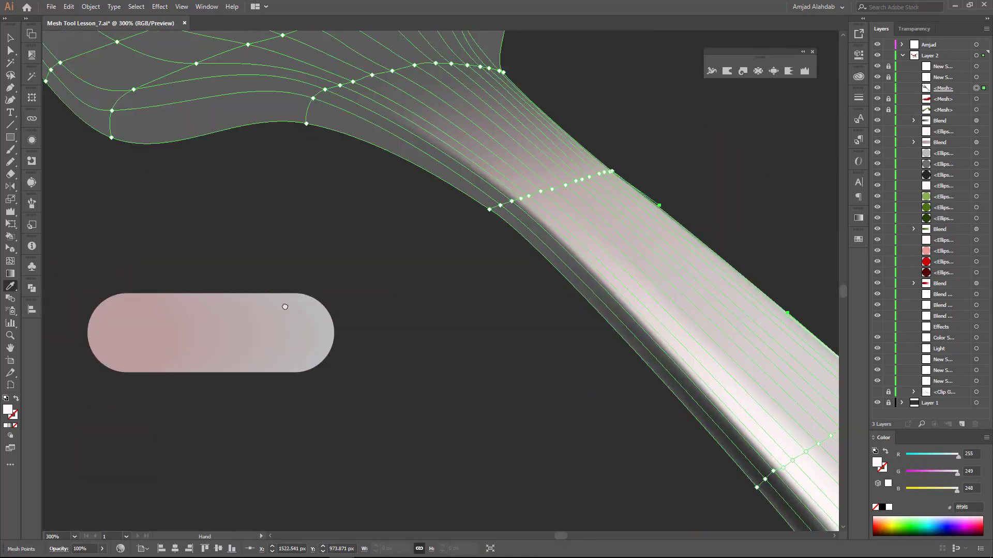
pyautogui.hscroll(8, 592, 281)
pyautogui.scroll(-3, 592, 282)
pyautogui.press('a')
pyautogui.scroll(-4, 525, 330)
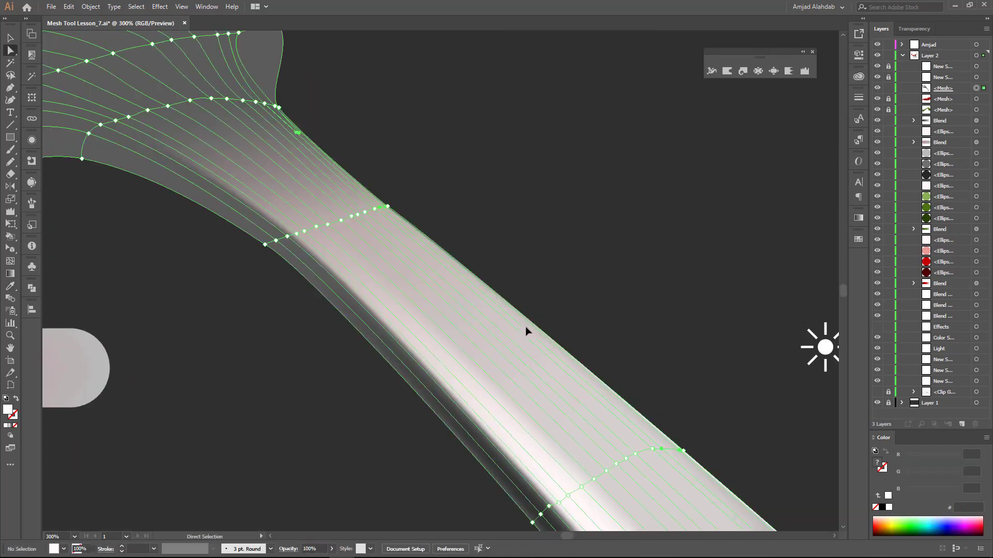
pyautogui.press('a')
# - Select a mesh point at the edge of the fork handle
pyautogui.click(422, 197)
pyautogui.scroll(8, 419, 200)
pyautogui.click(359, 327)
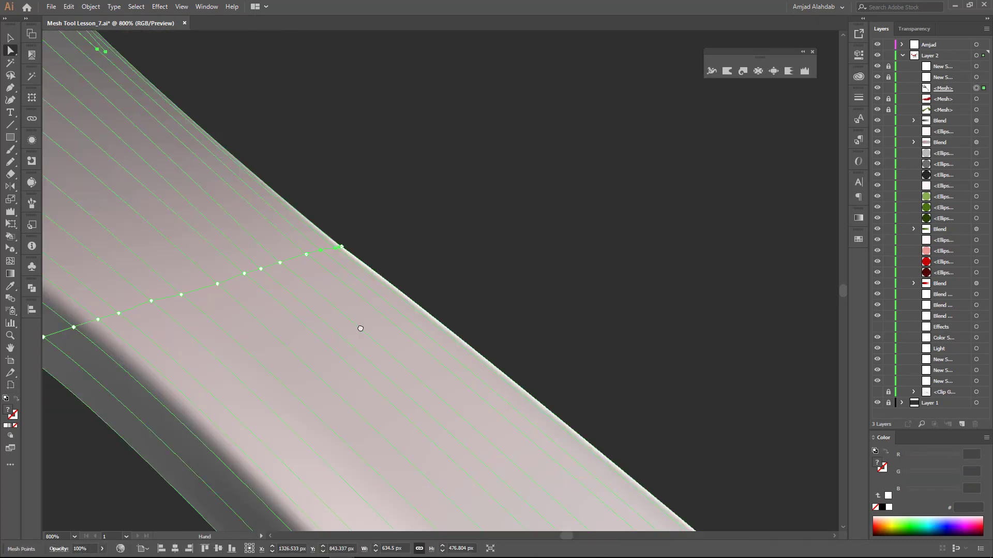
pyautogui.scroll(1, 343, 275)
pyautogui.scroll(-3, 381, 195)
pyautogui.scroll(5, 457, 285)
pyautogui.click(457, 286)
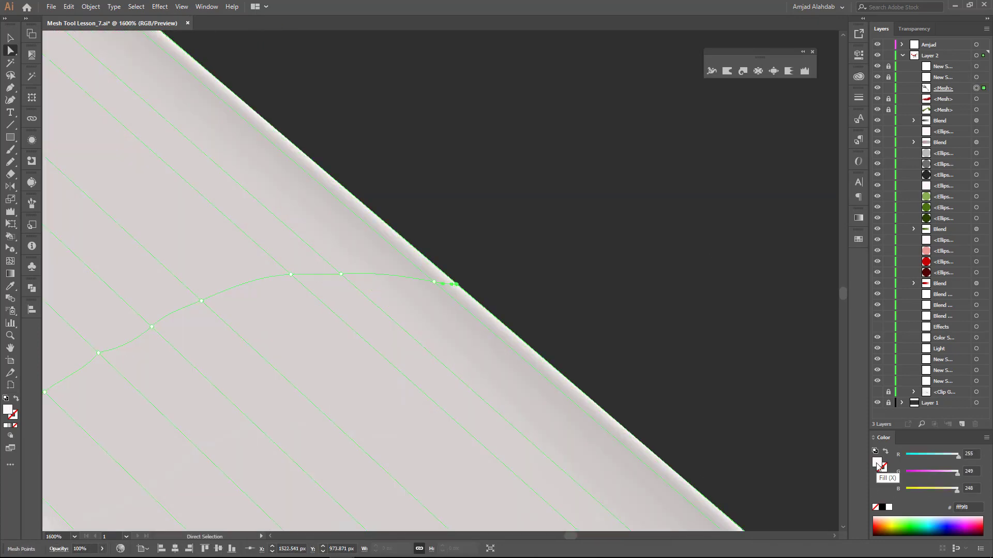
pyautogui.scroll(-2, 509, 266)
pyautogui.scroll(-2, 509, 267)
pyautogui.scroll(-1, 509, 266)
# - Colour the mesh points around the fork neck a pinkish-grey
pyautogui.press('u')
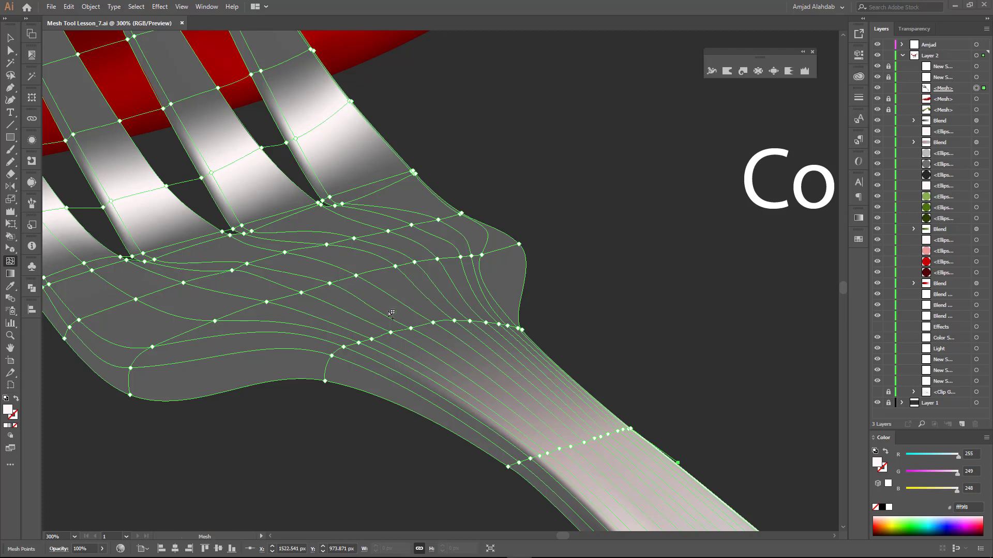
pyautogui.moveTo(368, 361); pyautogui.dragTo(369, 361)
pyautogui.press('i')
pyautogui.click(532, 394)
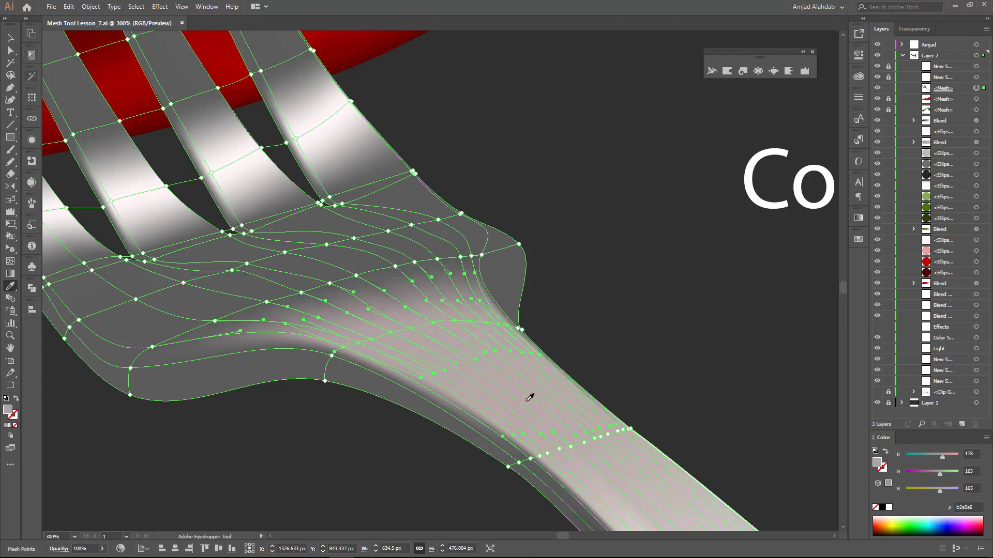
pyautogui.scroll(-1, 532, 395)
pyautogui.click(357, 477)
# - Darken a mesh point on the tine near the fork neck
pyautogui.press('a')
pyautogui.hscroll(-2, 362, 310)
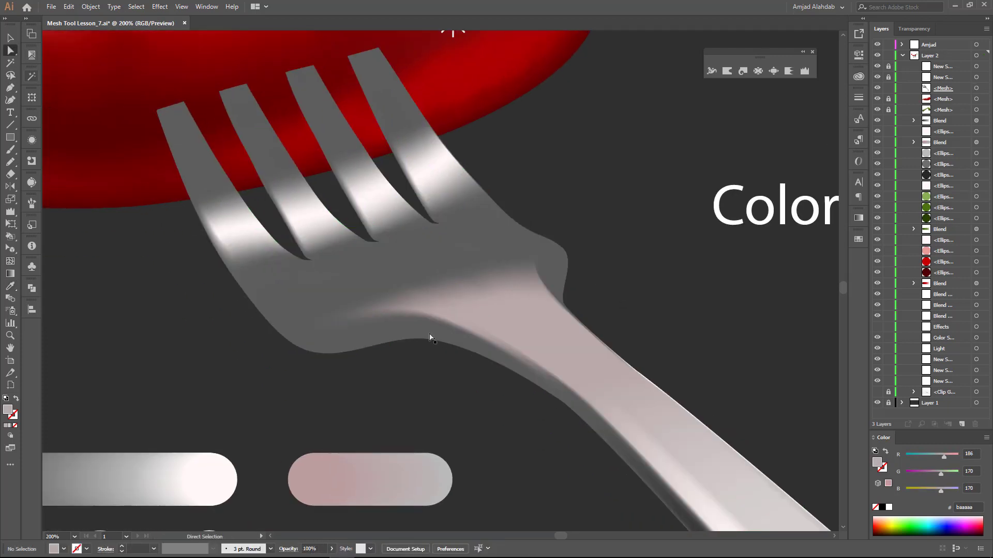
pyautogui.click(357, 201)
pyautogui.press('i')
pyautogui.click(663, 455)
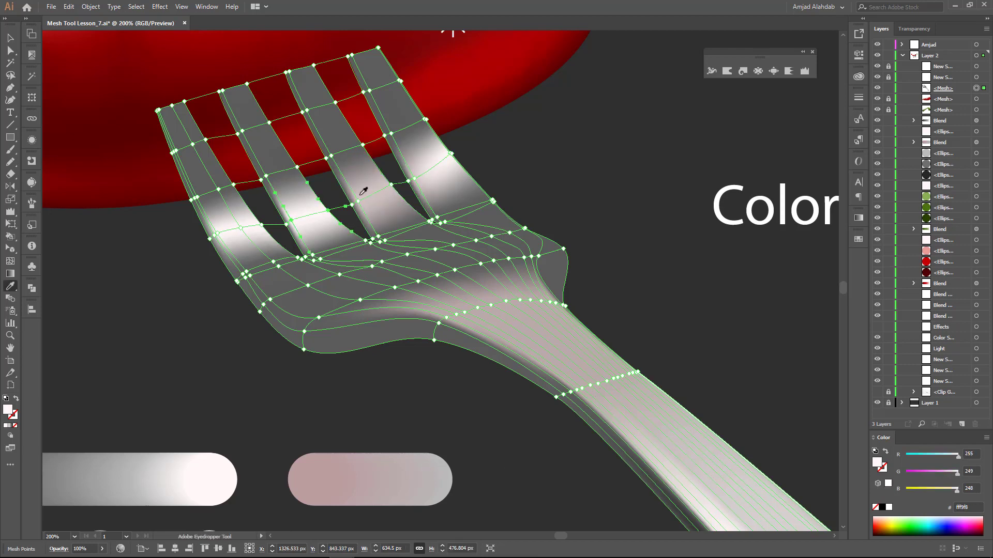
# - Give the second and third tines near-white highlights sampled from the blend bar
pyautogui.moveTo(362, 186); pyautogui.dragTo(218, 235)
pyautogui.press('a')
pyautogui.press('u')
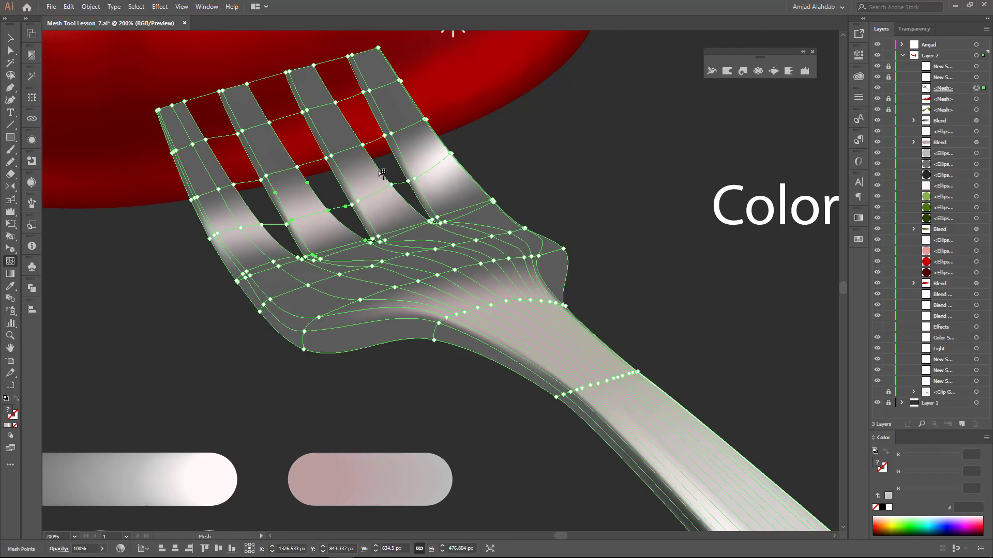
pyautogui.click(404, 198)
pyautogui.click(182, 472)
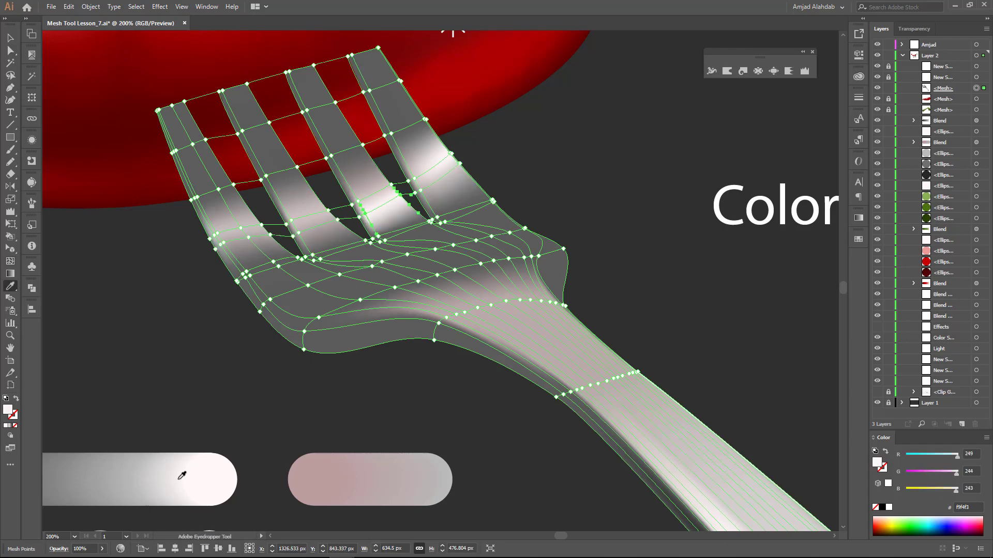
pyautogui.scroll(1, 275, 107)
pyautogui.click(417, 265)
# - Lasso mesh points across the fork's palm and fill them with near-white
pyautogui.press('a')
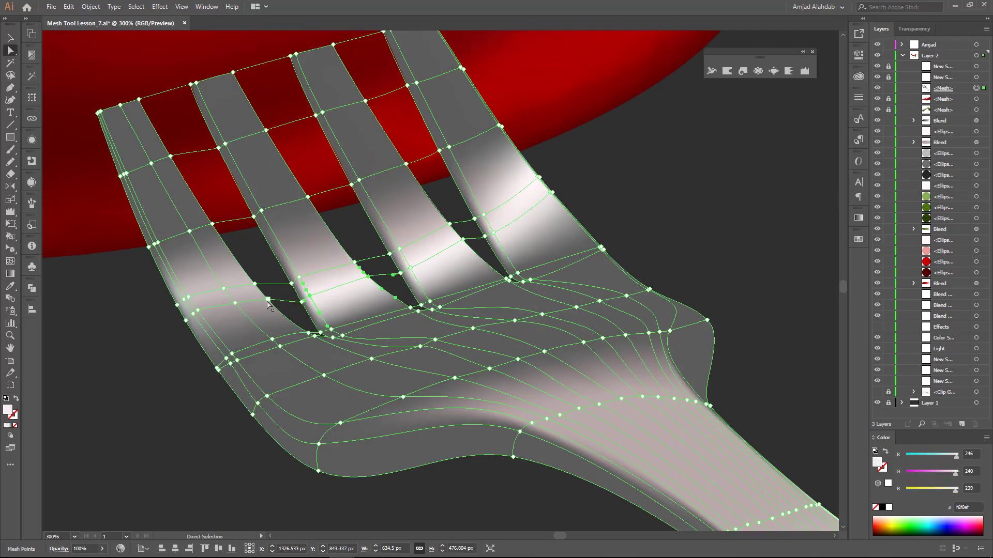
pyautogui.scroll(-2, 291, 293)
pyautogui.scroll(1, 369, 294)
pyautogui.press('q')
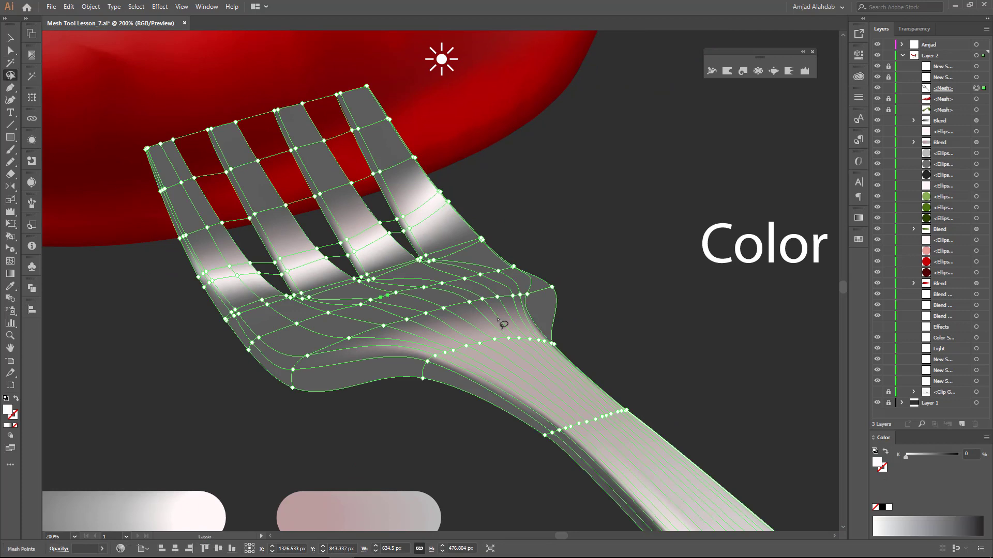
pyautogui.moveTo(506, 325); pyautogui.dragTo(501, 320)
pyautogui.press('i')
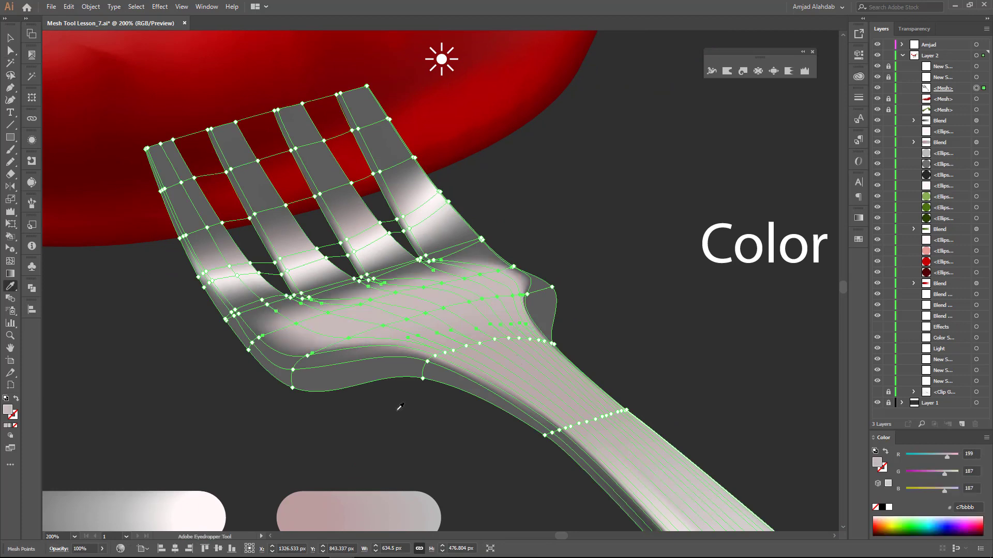
pyautogui.scroll(-1, 446, 344)
pyautogui.click(409, 293)
# - Turn another selected mesh area of the fork head near-white
pyautogui.press('a')
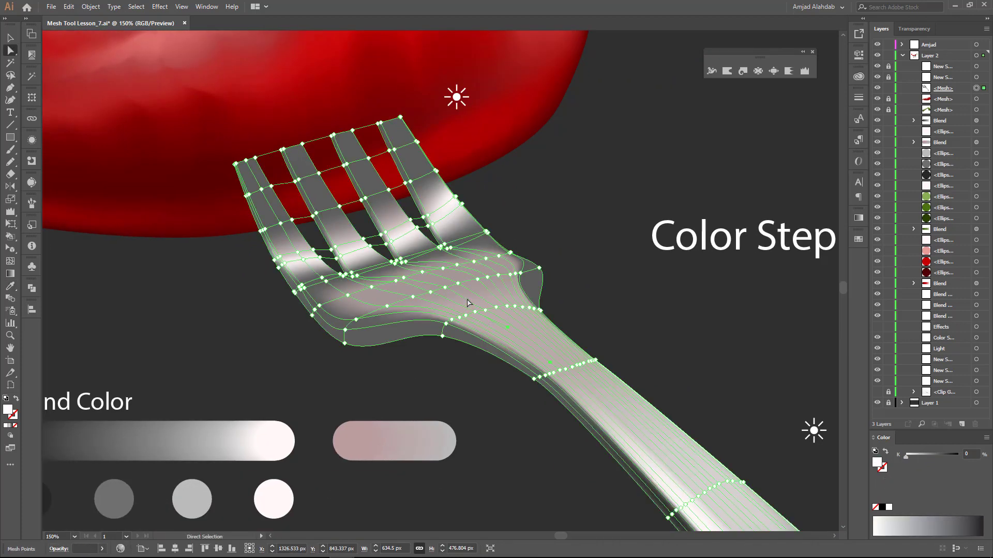
pyautogui.press('a')
pyautogui.scroll(-1, 568, 351)
pyautogui.scroll(-1, 491, 311)
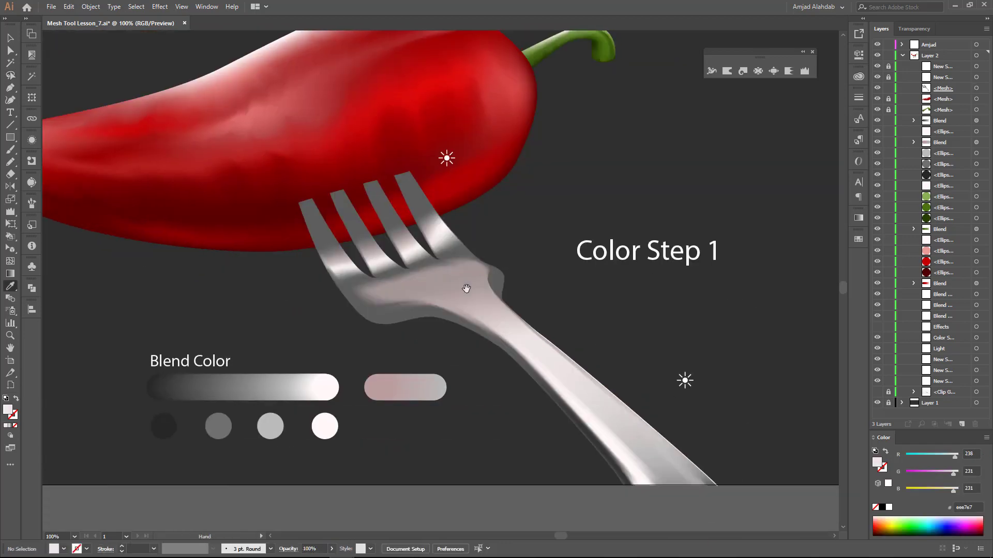
pyautogui.scroll(2, 466, 290)
pyautogui.scroll(1, 429, 362)
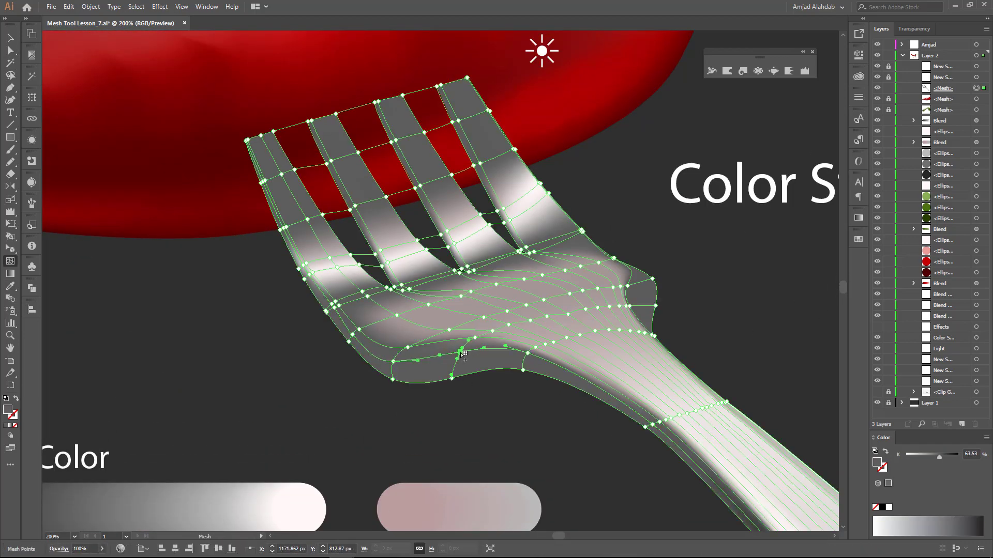
pyautogui.press('i')
pyautogui.click(317, 501)
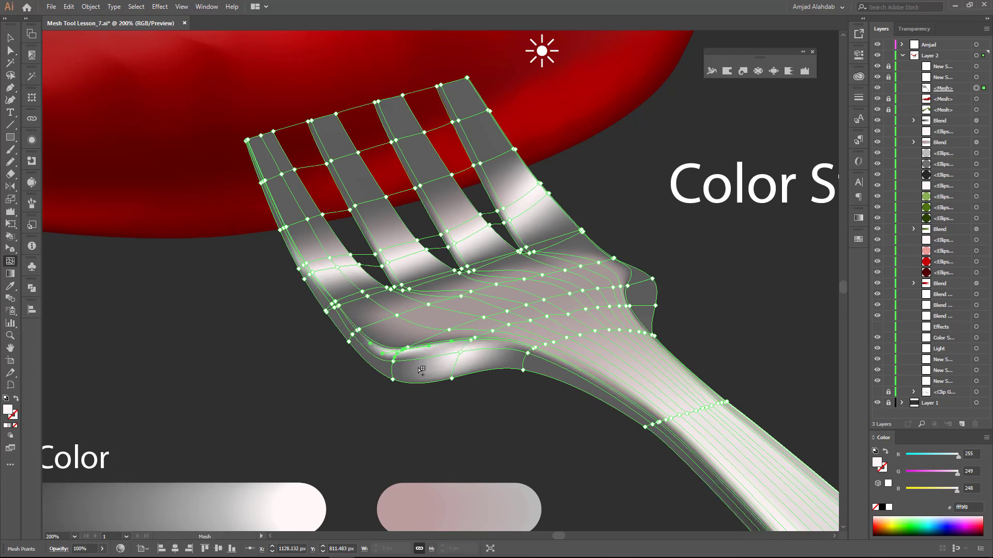
# - Give the points along the palm's lower edge a darker grey
pyautogui.click(320, 498)
pyautogui.press('a')
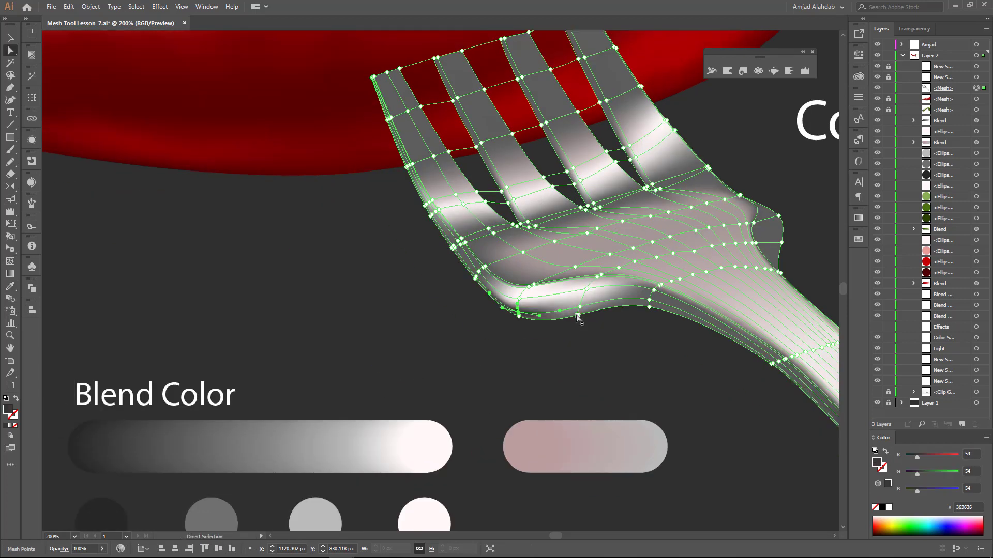
pyautogui.press('i')
pyautogui.click(120, 441)
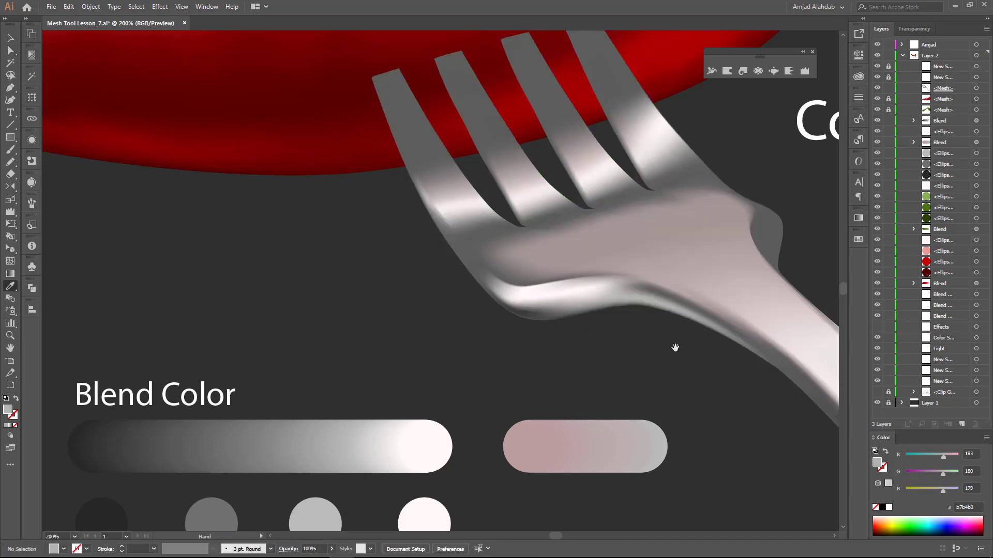
pyautogui.scroll(-2, 674, 346)
pyautogui.scroll(3, 492, 85)
# - Recolour points along the fork's left edge with light grey, then near-white
pyautogui.press('q')
pyautogui.scroll(1, 457, 320)
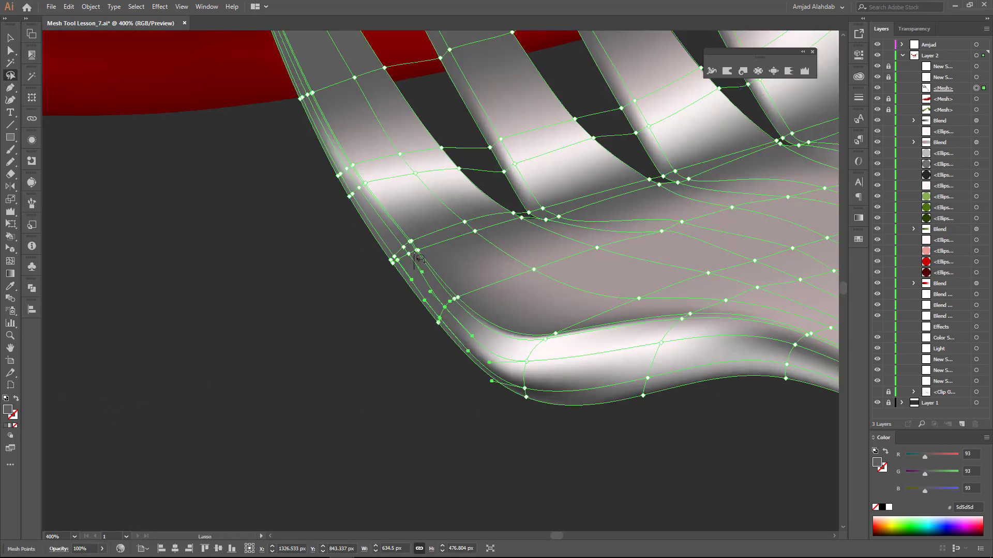
pyautogui.press('a')
pyautogui.click(409, 255)
pyautogui.moveTo(346, 165); pyautogui.dragTo(374, 253)
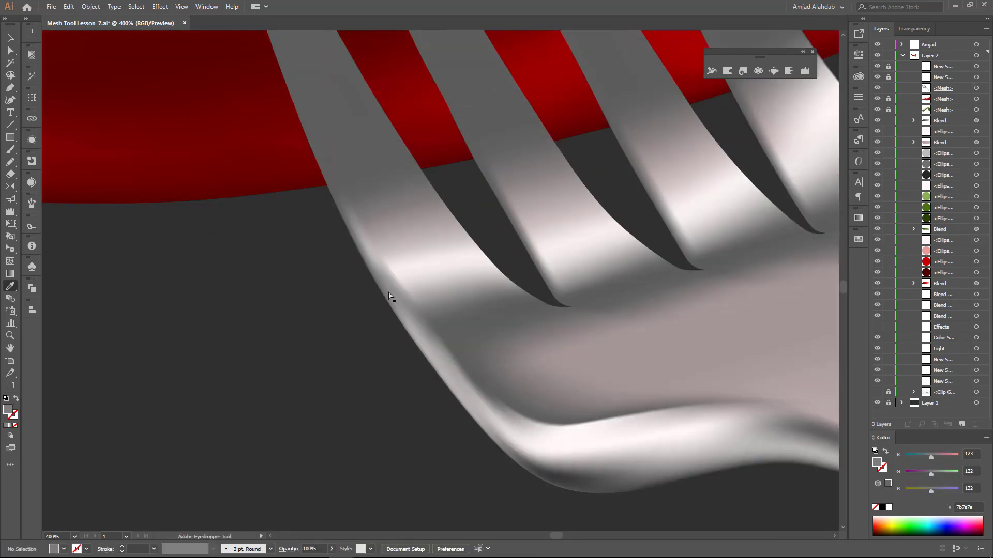
pyautogui.click(374, 253)
pyautogui.click(433, 296)
pyautogui.scroll(2, 394, 283)
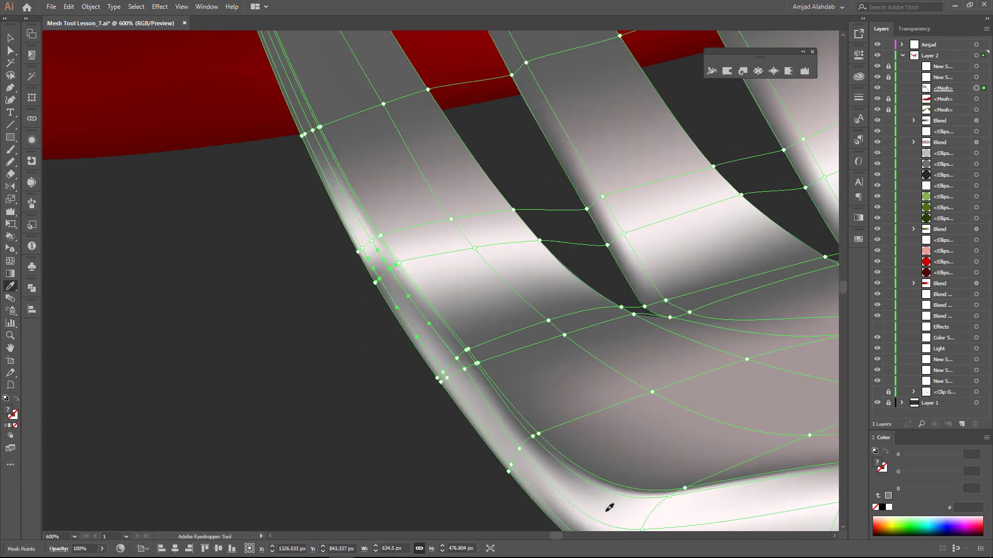
pyautogui.scroll(-2, 467, 366)
pyautogui.press('i')
pyautogui.click(432, 331)
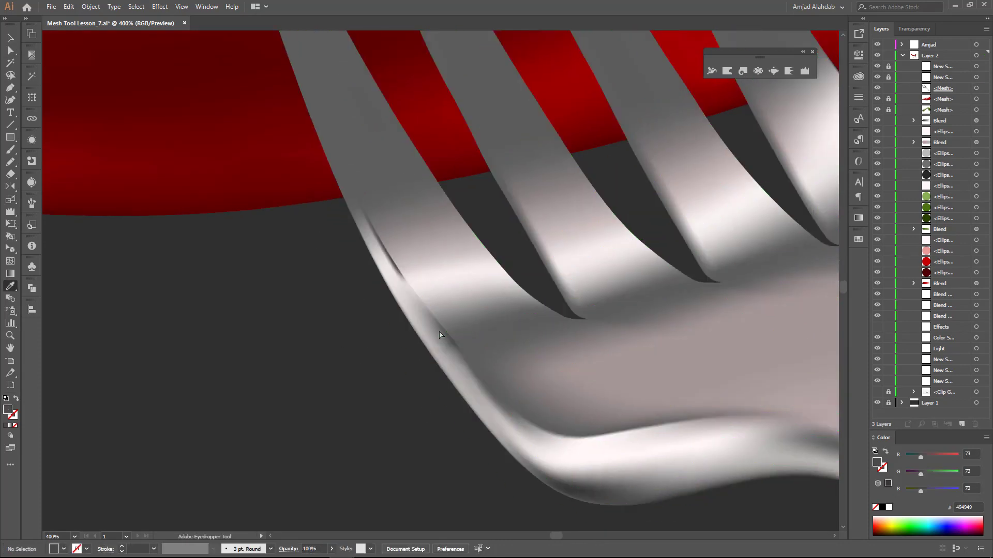
# - Recolour a mesh point near the left tine's tip with a sampled grey
pyautogui.keyDown('ctrl'); pyautogui.click(551, 437); pyautogui.keyUp('ctrl')
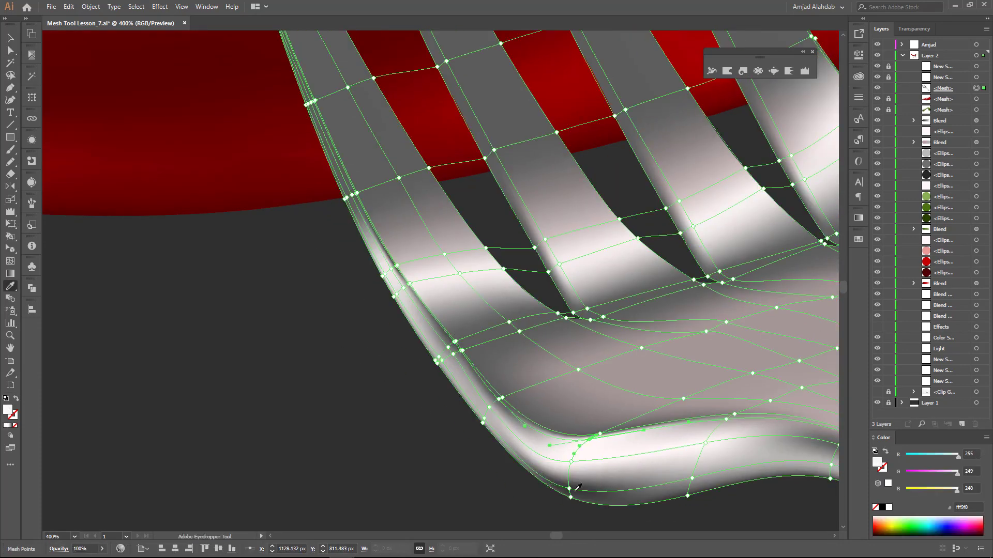
pyautogui.scroll(-1, 476, 410)
pyautogui.scroll(1, 488, 350)
pyautogui.scroll(2, 488, 350)
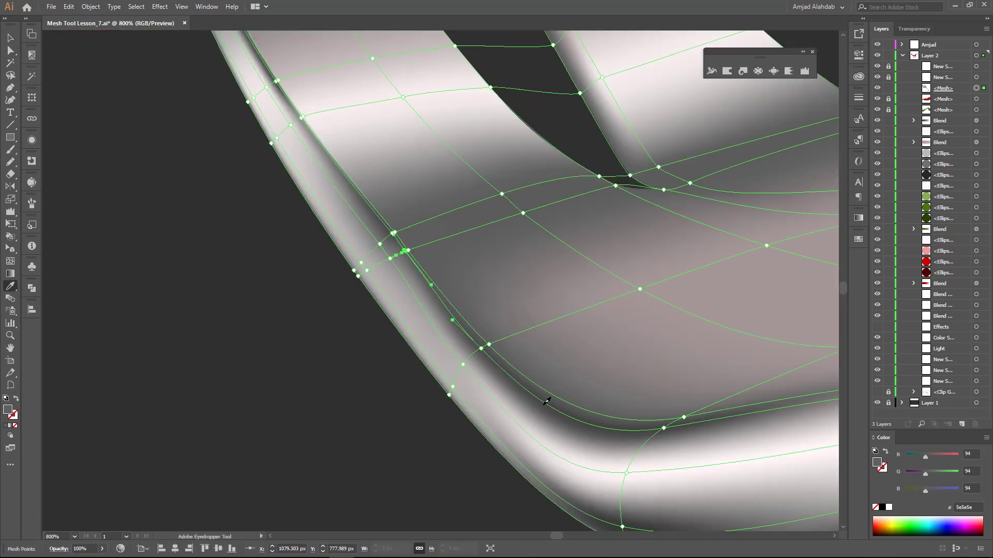
pyautogui.scroll(-3, 450, 317)
pyautogui.scroll(3, 402, 327)
pyautogui.scroll(2, 402, 327)
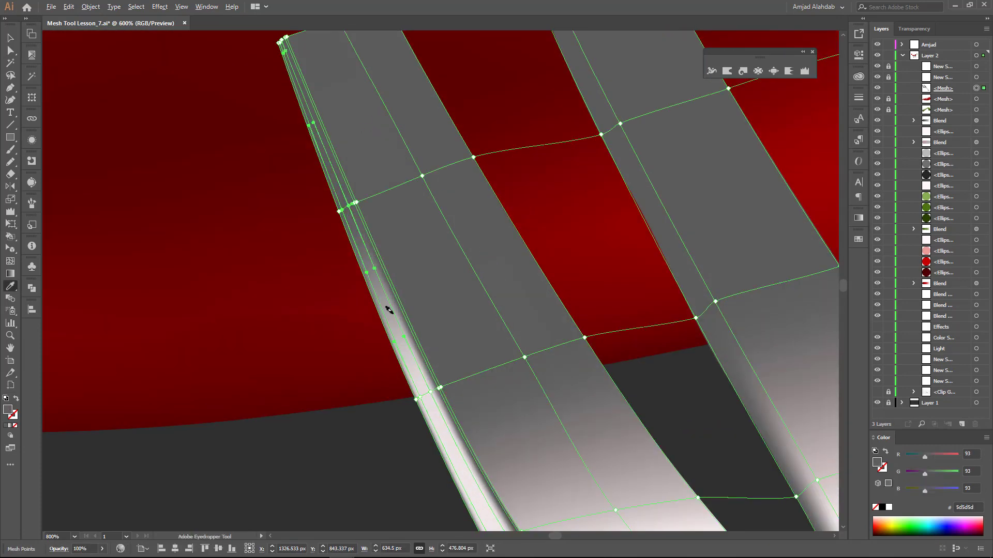
pyautogui.scroll(-3, 425, 340)
pyautogui.scroll(3, 377, 274)
pyautogui.scroll(-1, 360, 200)
pyautogui.keyDown('ctrl'); pyautogui.click(358, 193); pyautogui.keyUp('ctrl')
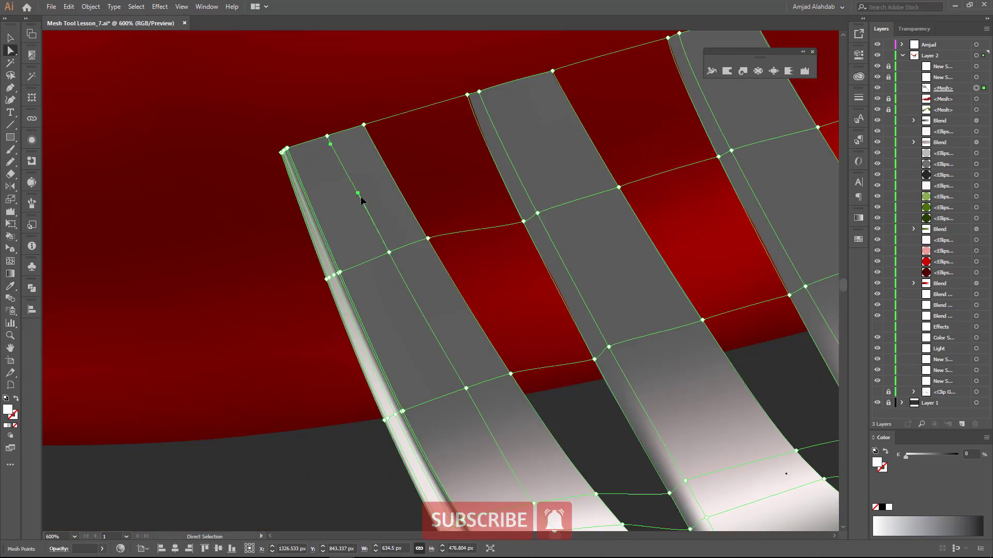
pyautogui.press('i')
pyautogui.click(459, 248)
# - Darken the left tine strip with progressively darker sampled greys
pyautogui.scroll(-1, 460, 292)
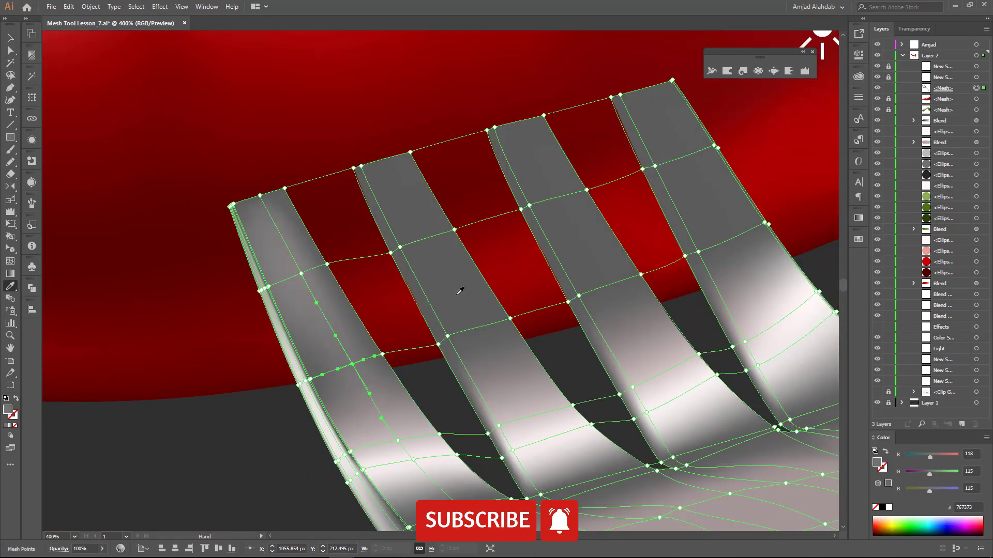
pyautogui.scroll(2, 460, 291)
pyautogui.click(467, 308)
pyautogui.click(439, 228)
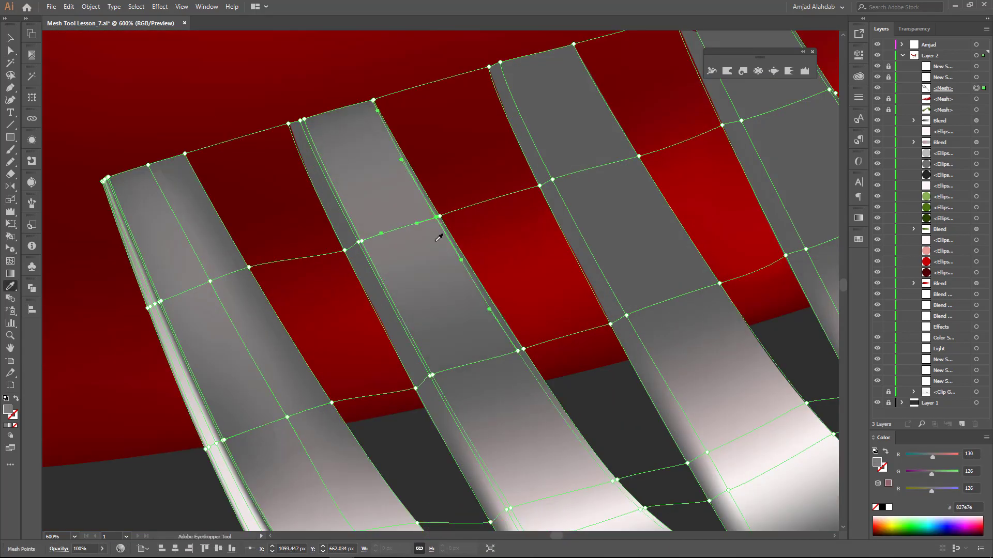
pyautogui.click(444, 371)
pyautogui.scroll(-3, 443, 370)
pyautogui.scroll(3, 423, 253)
# - Shade a middle-tine mesh point with a lighter grey, then a slightly darker one
pyautogui.press('a')
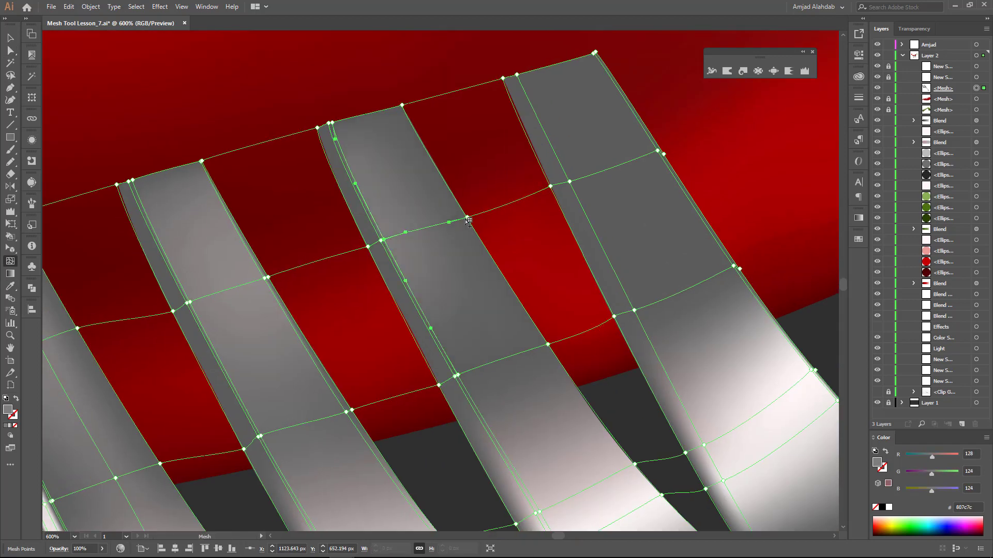
pyautogui.click(546, 344)
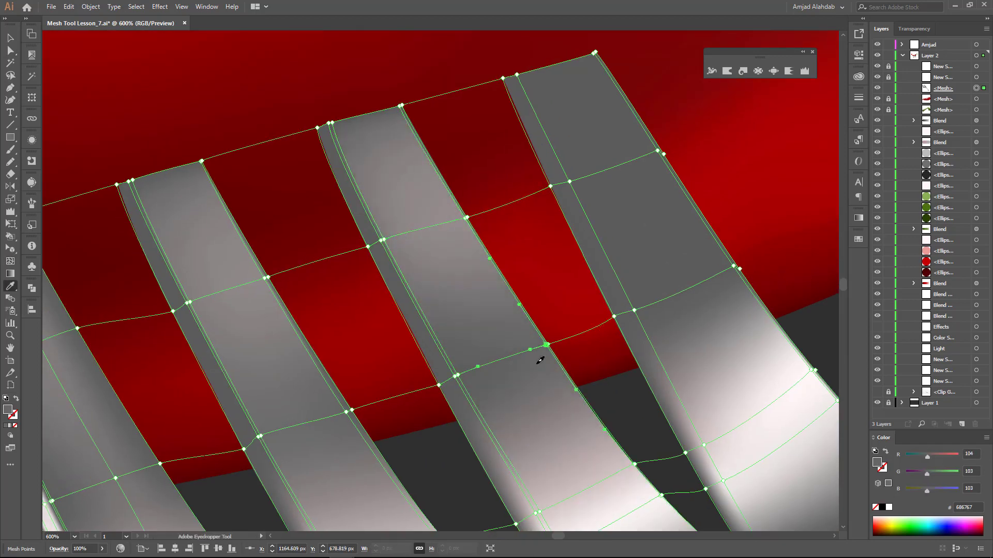
pyautogui.click(623, 308)
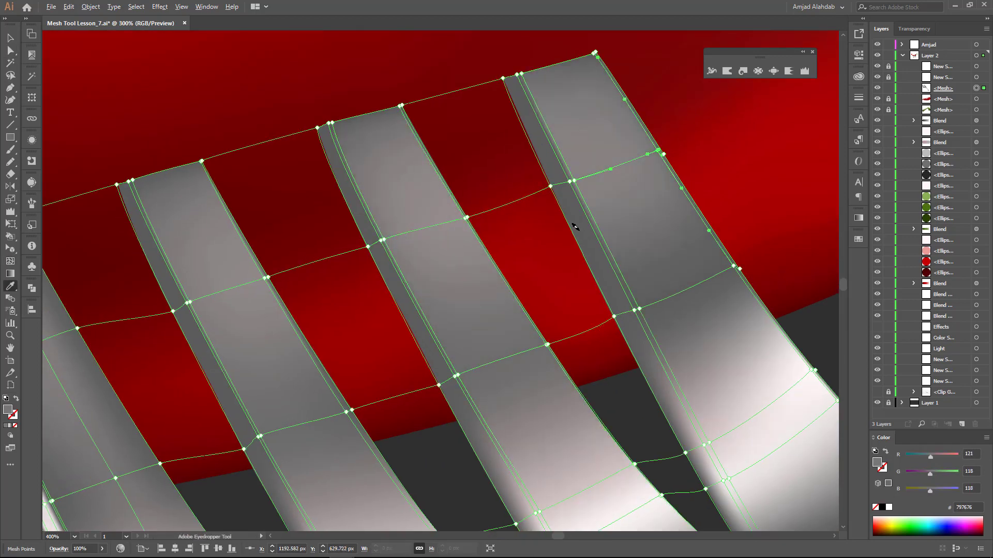
pyautogui.press('a')
pyautogui.scroll(3, 554, 113)
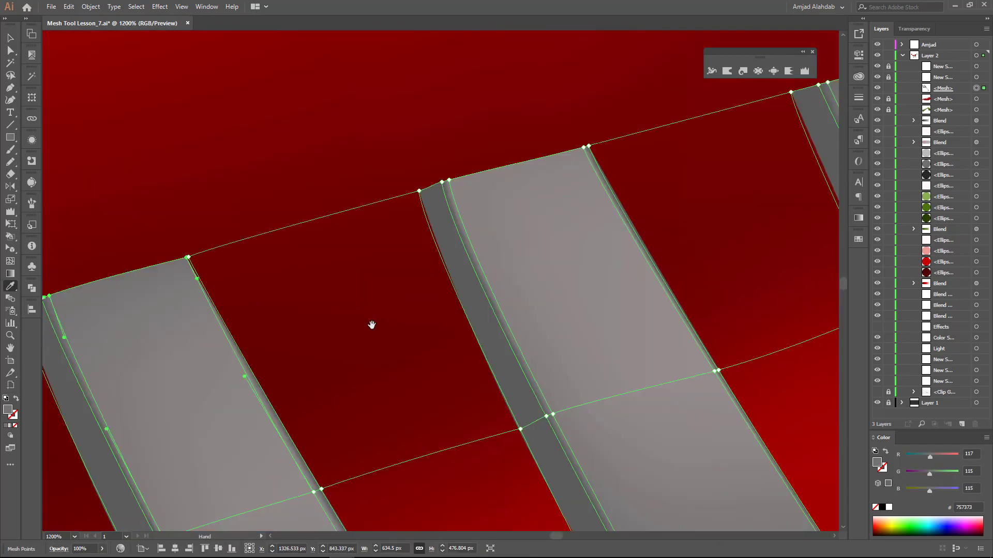
pyautogui.press('i')
pyautogui.click(731, 300)
pyautogui.moveTo(379, 256); pyautogui.dragTo(256, 298)
pyautogui.scroll(-3, 257, 298)
pyautogui.click(490, 325)
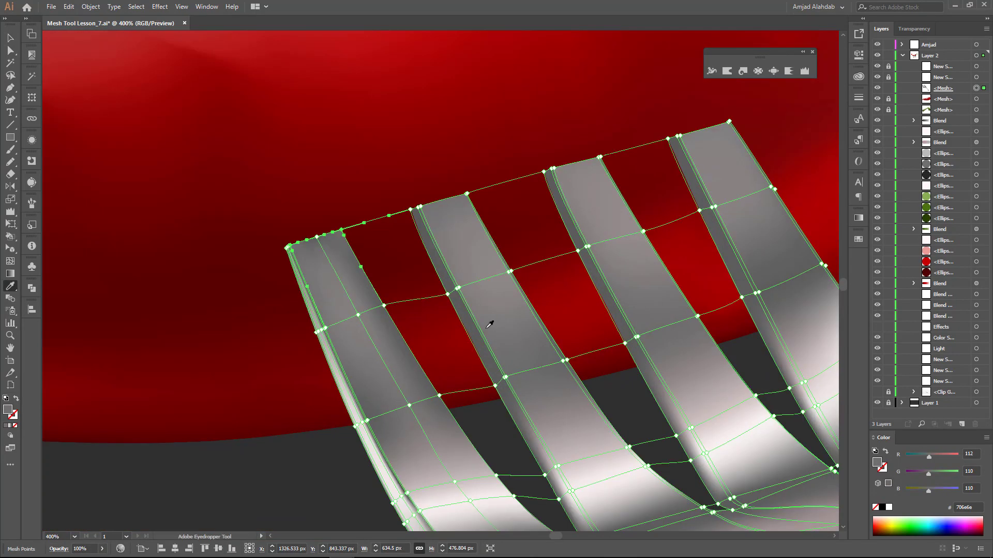
pyautogui.scroll(-2, 536, 392)
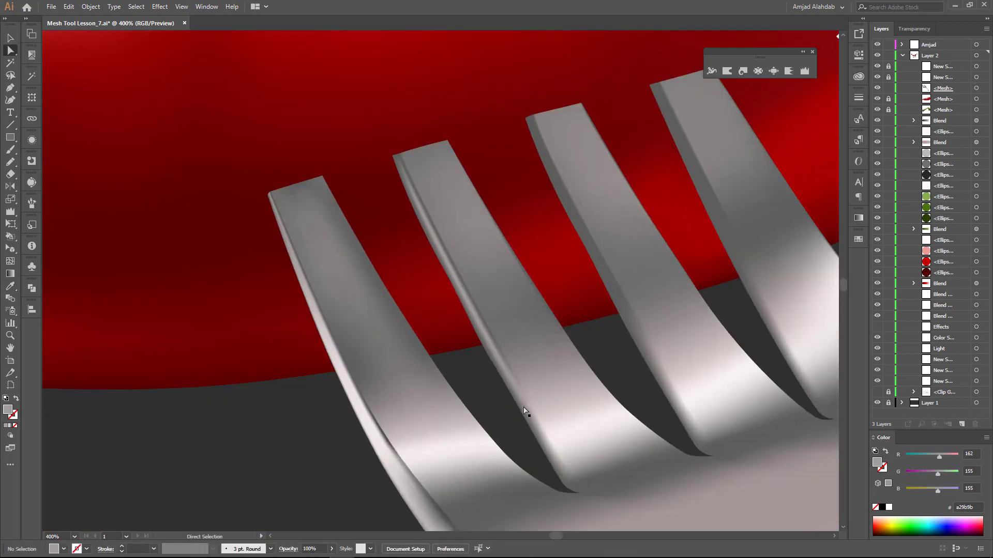
# - Darken a mesh point on the third tine with a sampled grey
pyautogui.keyDown('ctrl'); pyautogui.click(639, 327); pyautogui.keyUp('ctrl')
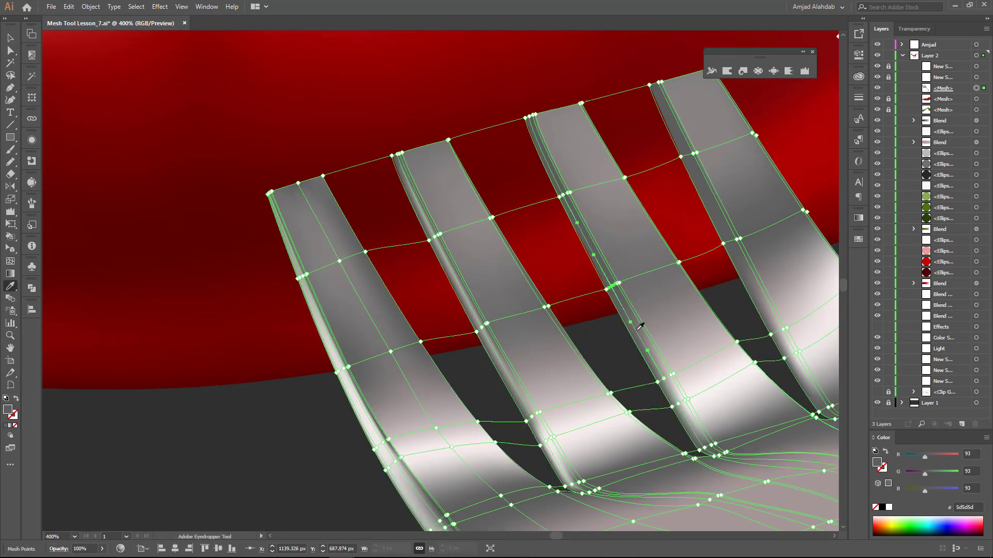
pyautogui.press('a')
pyautogui.click(525, 354)
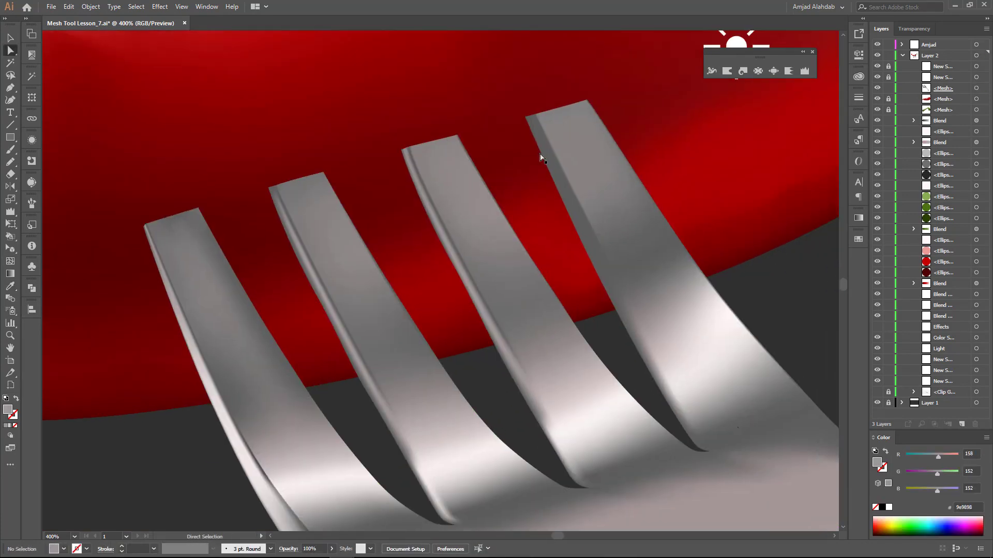
pyautogui.press('u')
pyautogui.click(609, 274)
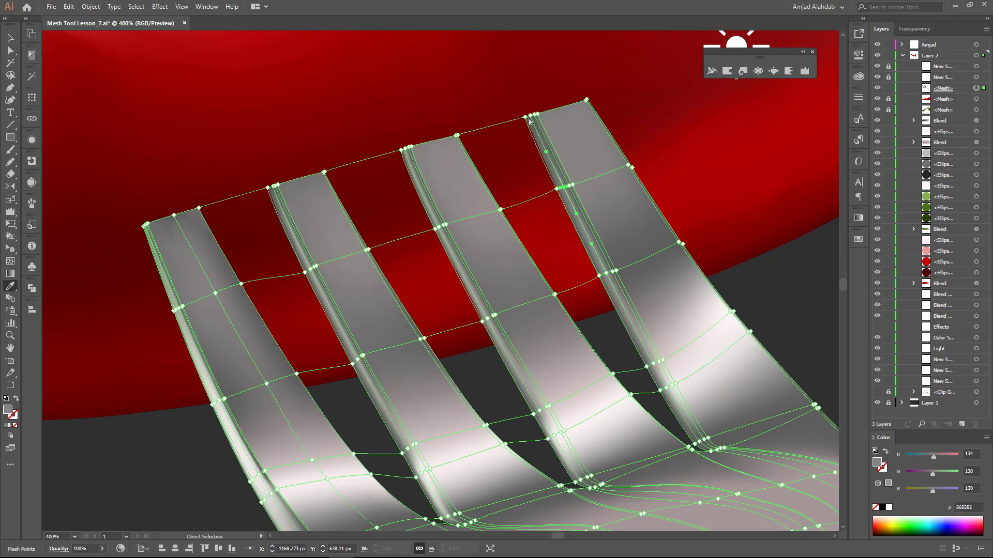
pyautogui.click(598, 328)
pyautogui.scroll(-3, 631, 392)
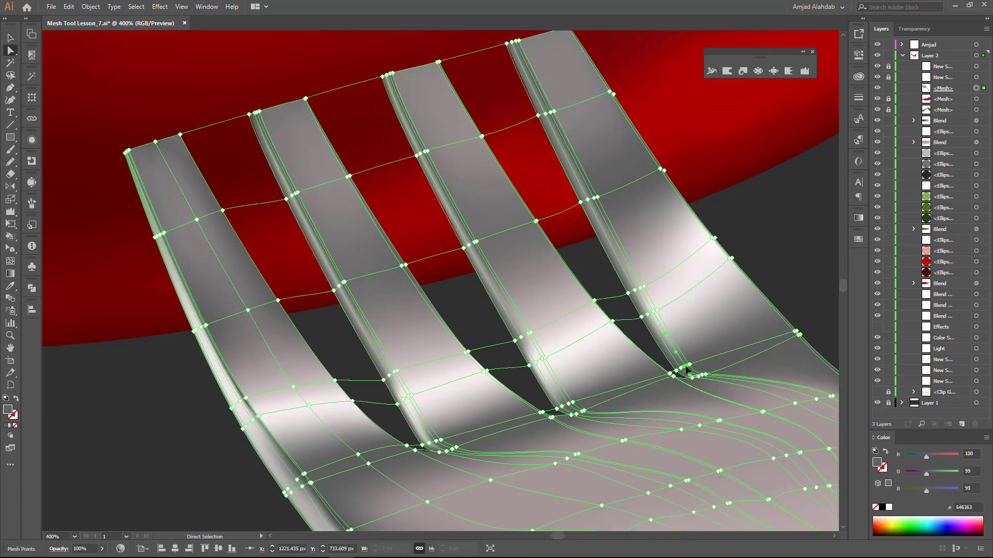
pyautogui.scroll(-2, 686, 368)
# - Sample grey tones from the fork onto the mesh points where the tines meet
pyautogui.press('i')
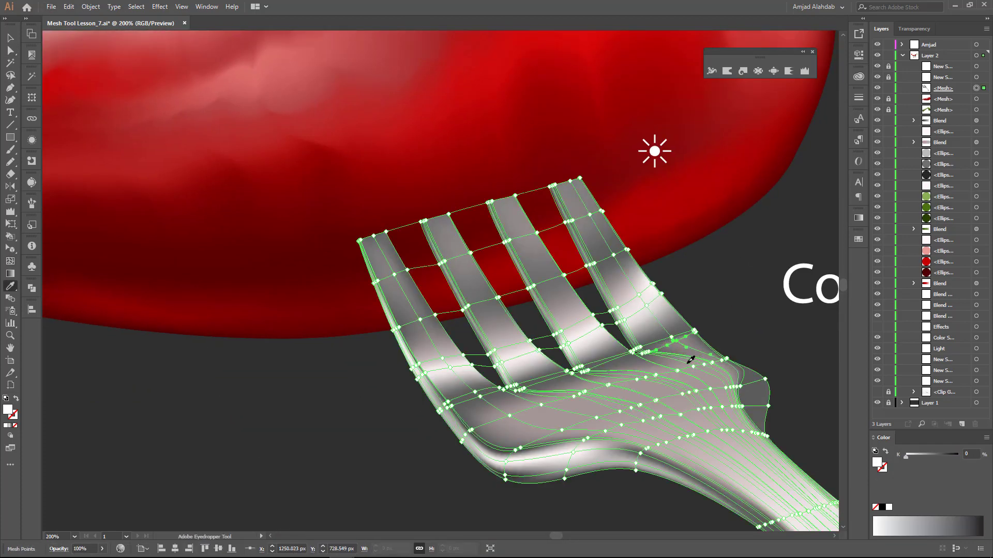
pyautogui.click(676, 353)
pyautogui.scroll(5, 609, 361)
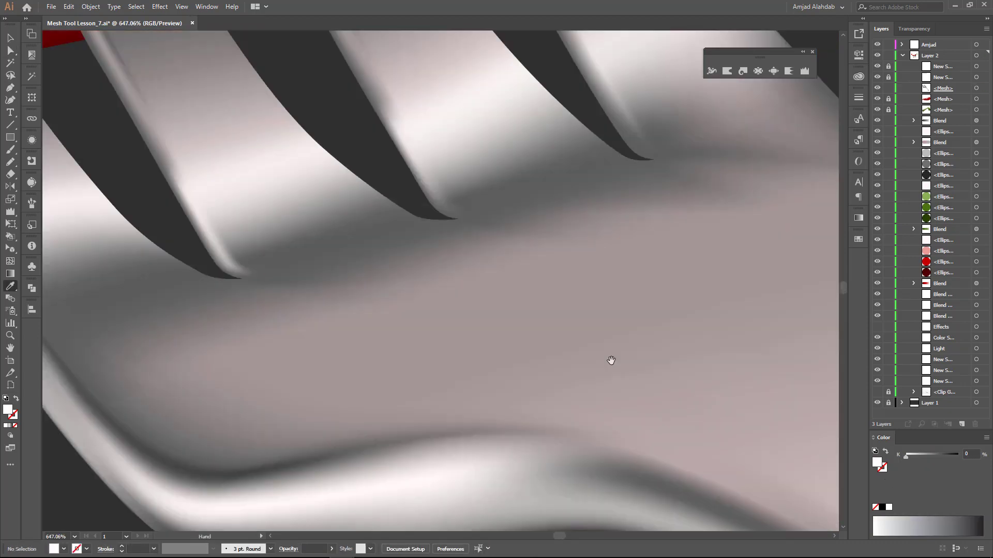
pyautogui.scroll(-1, 609, 361)
pyautogui.click(605, 309)
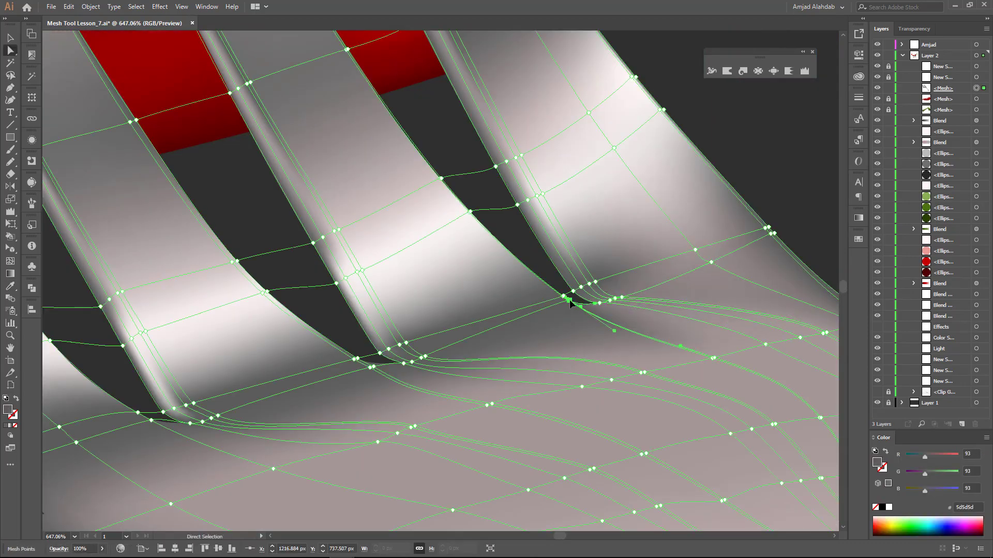
pyautogui.click(599, 334)
pyautogui.moveTo(571, 313)
pyautogui.mouseDown()
pyautogui.moveTo(609, 328)
pyautogui.moveTo(557, 353)
pyautogui.mouseUp()
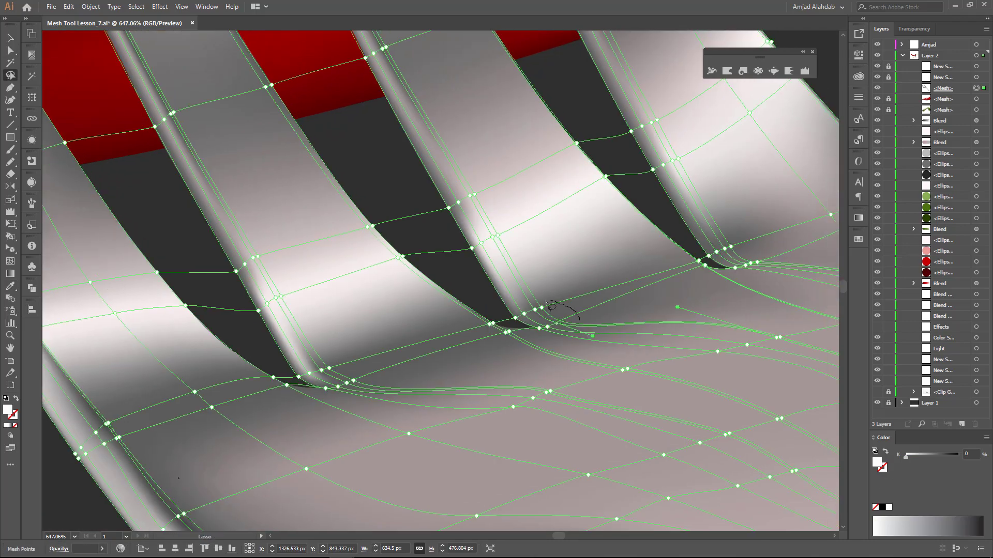
pyautogui.press('i')
pyautogui.click(557, 353)
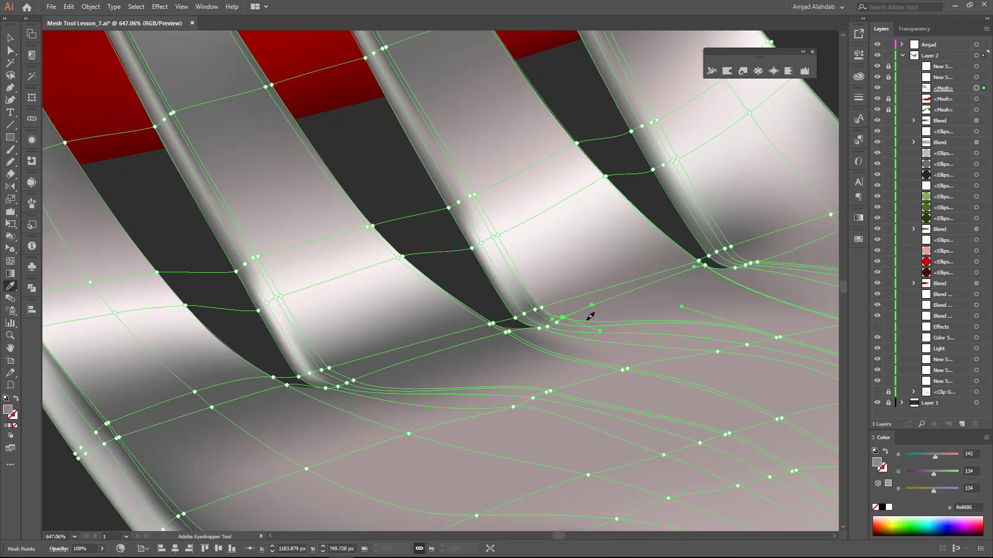
# - Apply a darker sampled grey to the mesh point at the tine base
pyautogui.hotkey('ctrl', '-')
pyautogui.hotkey('ctrl', 'shift', 'a')
pyautogui.keyDown('ctrl'); pyautogui.click(424, 346); pyautogui.keyUp('ctrl')
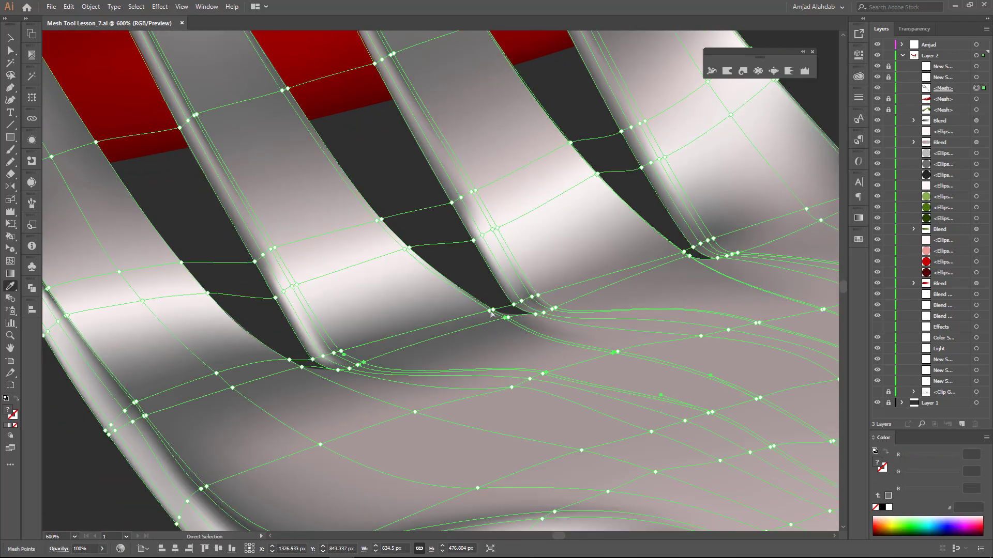
pyautogui.keyDown('ctrl'); pyautogui.click(491, 313); pyautogui.keyUp('ctrl')
pyautogui.hotkey('ctrl', 'shift', 'a')
pyautogui.keyDown('ctrl'); pyautogui.click(486, 328); pyautogui.keyUp('ctrl')
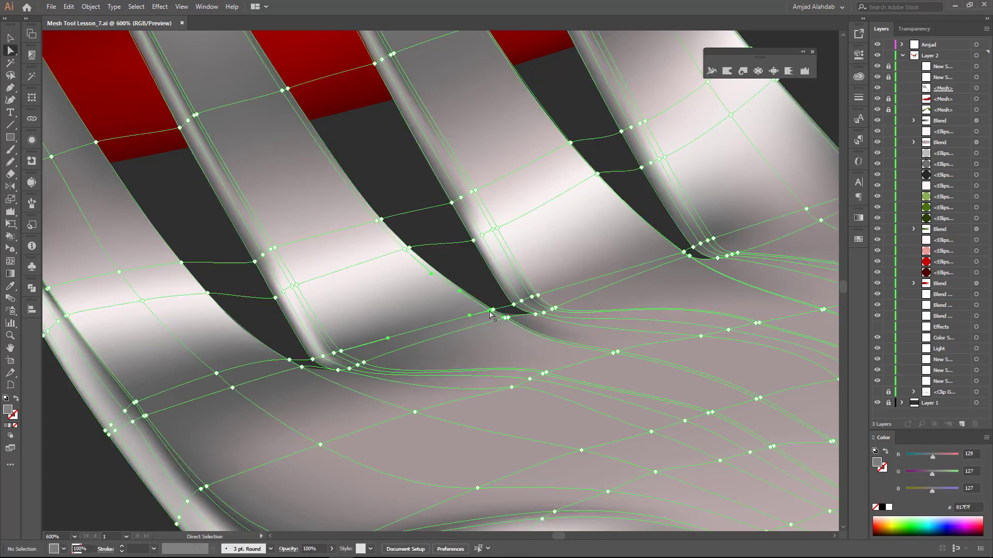
pyautogui.keyDown('ctrl'); pyautogui.click(342, 352); pyautogui.keyUp('ctrl')
pyautogui.hotkey('ctrl', 'shift', 'a')
pyautogui.hotkey('ctrl', '-')
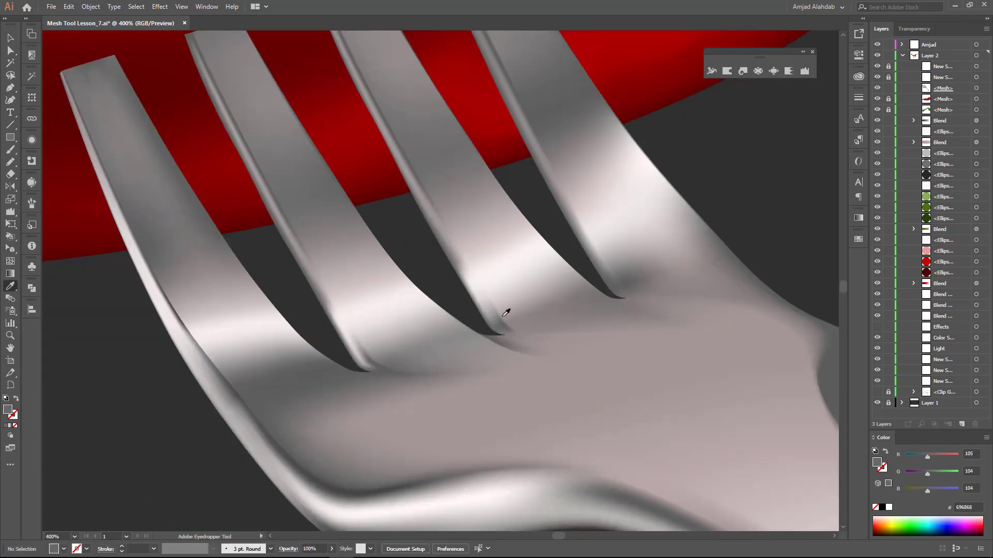
# - Darken a right-tine mesh point and another junction point with sampled greys
pyautogui.keyDown('ctrl'); pyautogui.click(589, 232); pyautogui.keyUp('ctrl')
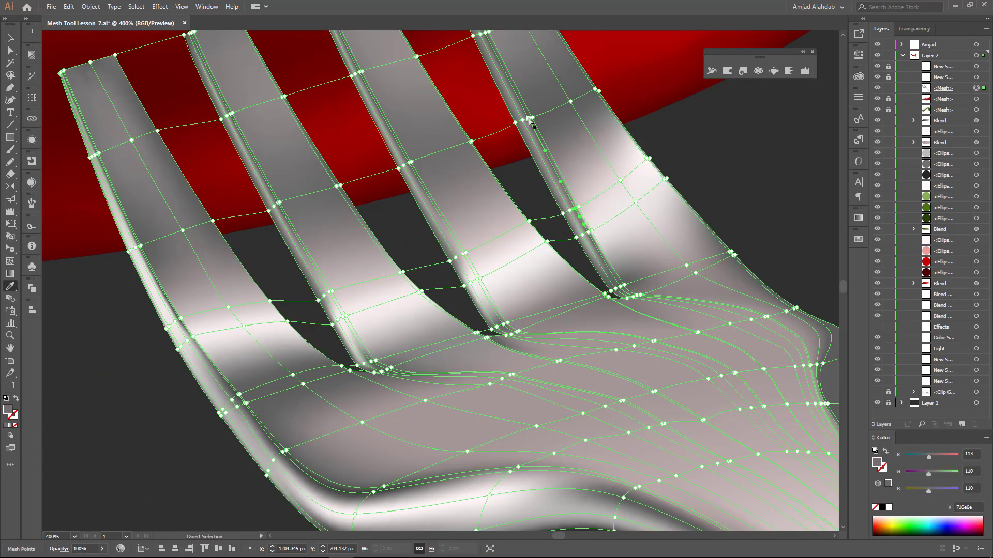
pyautogui.keyDown('ctrl'); pyautogui.click(473, 279); pyautogui.keyUp('ctrl')
pyautogui.click(590, 227)
pyautogui.hotkey('ctrl', 'shift', 'a')
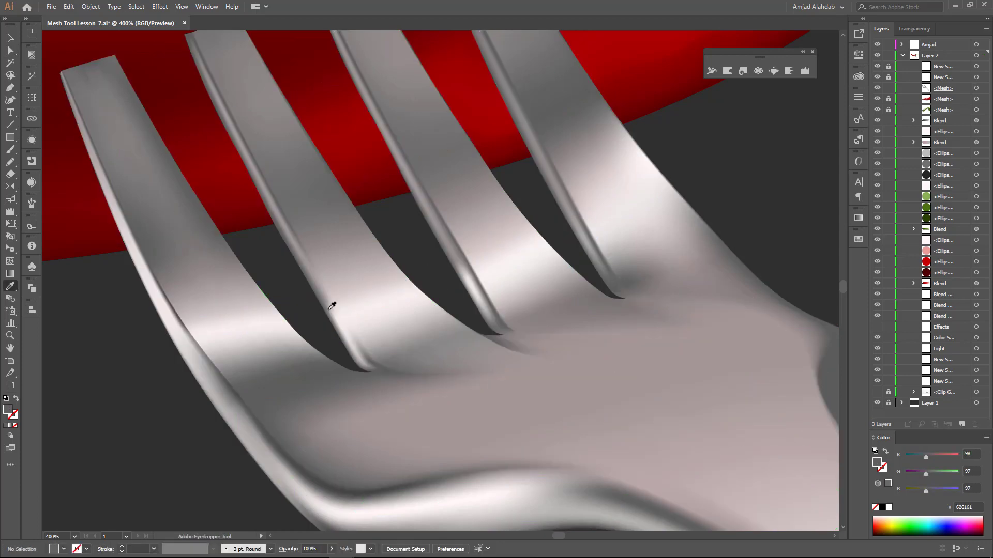
pyautogui.keyDown('ctrl'); pyautogui.click(344, 317); pyautogui.keyUp('ctrl')
pyautogui.press('a')
pyautogui.hotkey('ctrl', 'shift', 'a')
pyautogui.hotkey('ctrl', '-')
pyautogui.hotkey('ctrl', '-')
pyautogui.hotkey('ctrl', '-')
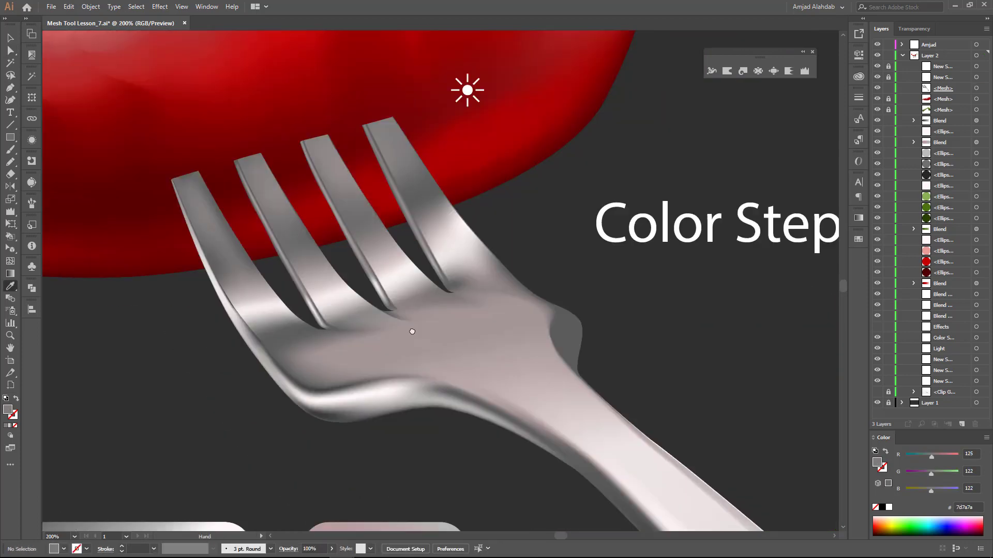
pyautogui.moveTo(218, 246); pyautogui.dragTo(231, 237)
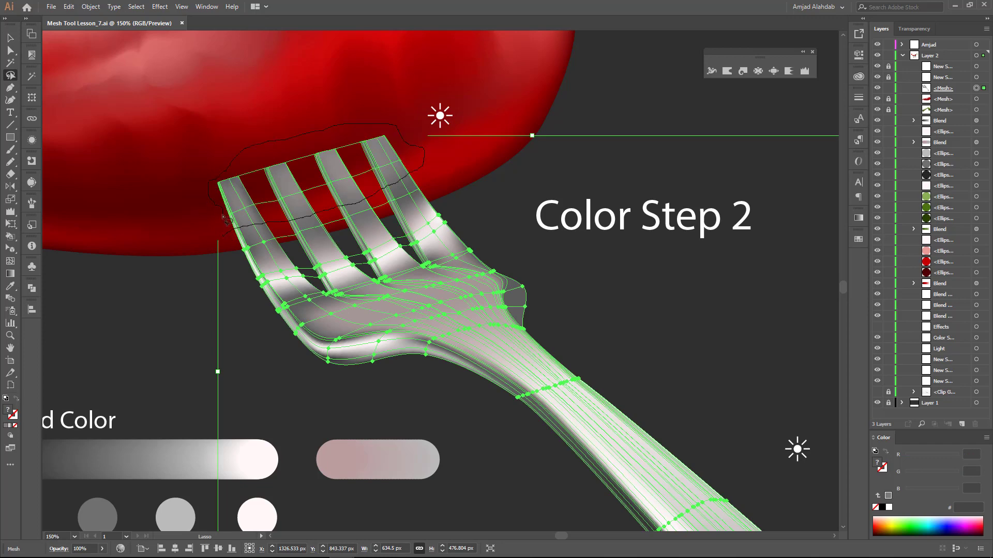
# - Recolour the whole fork toward a warm pink tint with Recolor Artwork
pyautogui.hotkey('ctrl', 'shift', 'alt', 'i')
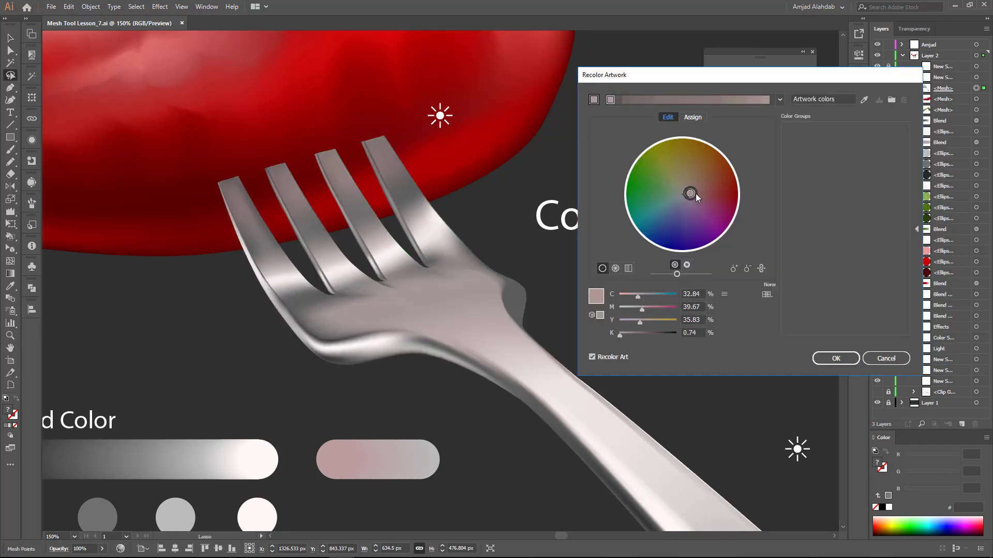
pyautogui.moveTo(696, 197); pyautogui.dragTo(698, 195)
pyautogui.press('Return')
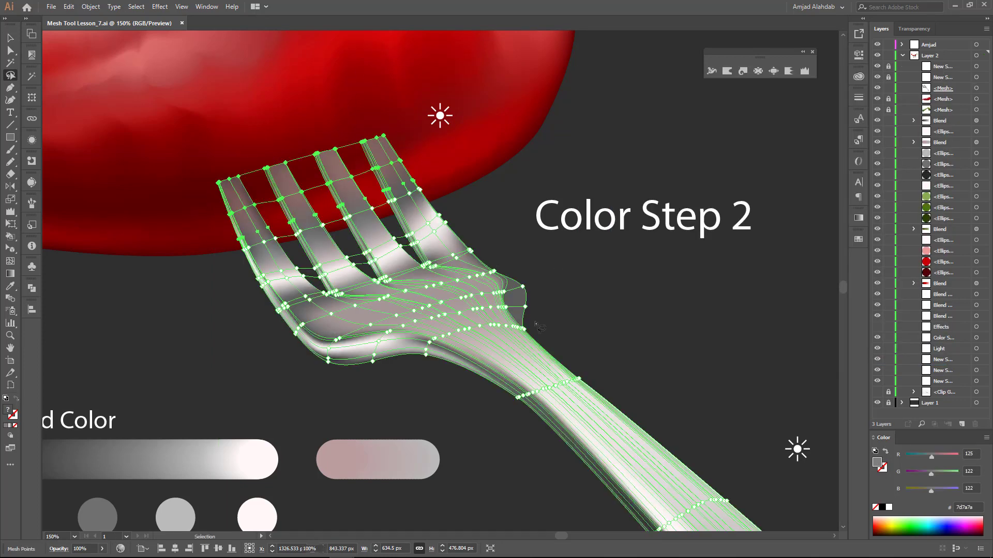
# - Select a mesh point on the bump at the fork's right side
pyautogui.press('u')
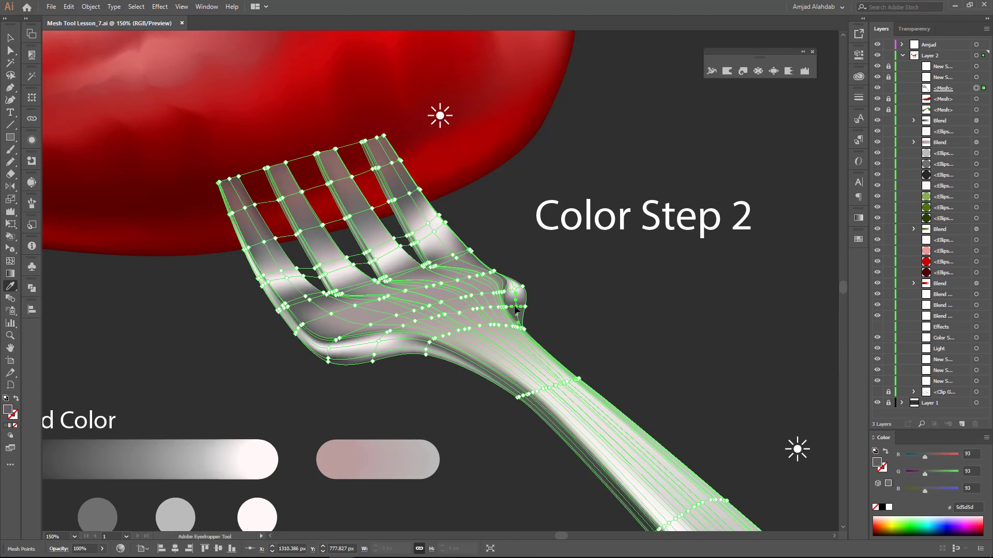
pyautogui.scroll(-3, 539, 306)
pyautogui.scroll(3, 448, 315)
pyautogui.press('a')
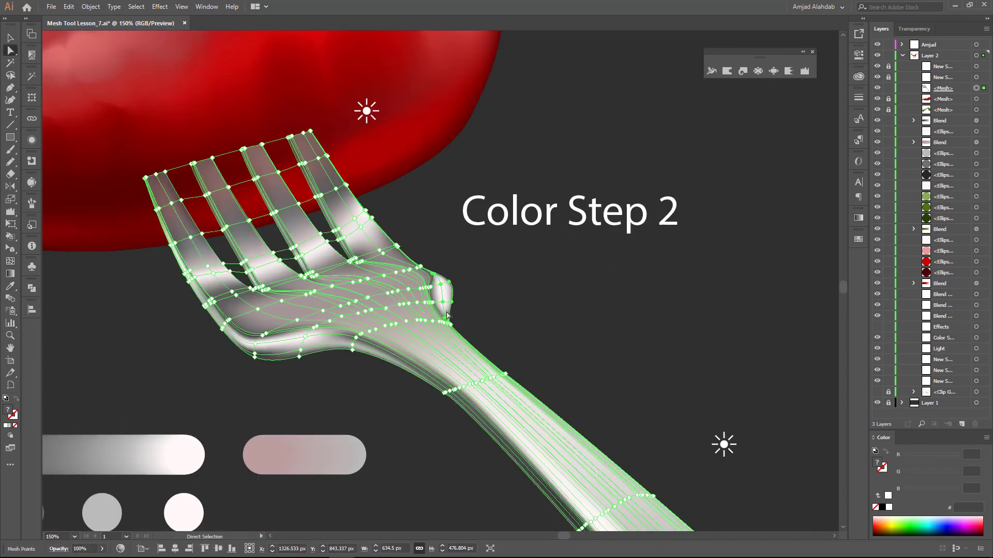
pyautogui.scroll(2, 447, 314)
pyautogui.click(440, 299)
# - Nudge the bump mesh point on the fork's side slightly to reshape it
pyautogui.click(430, 265)
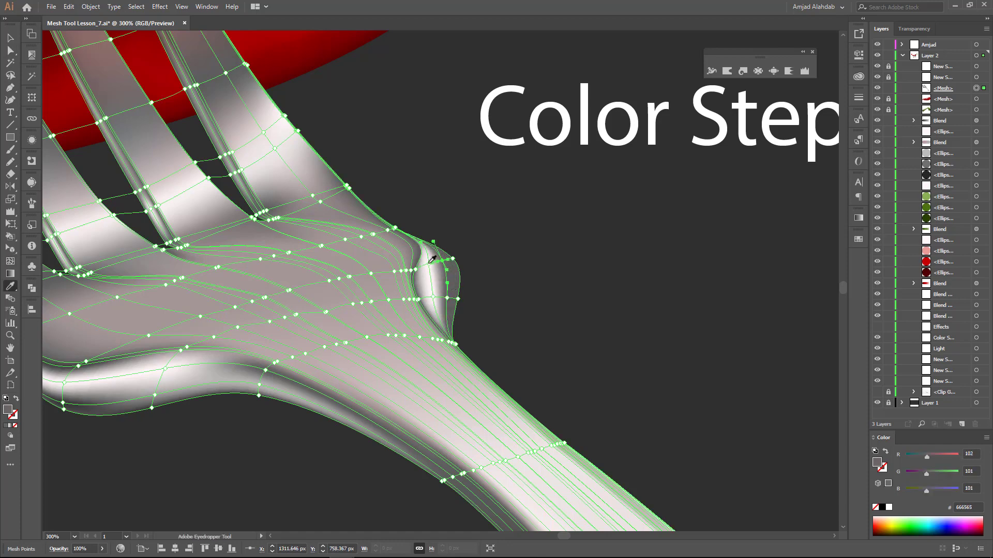
pyautogui.moveTo(434, 300); pyautogui.dragTo(427, 296)
pyautogui.click(457, 299)
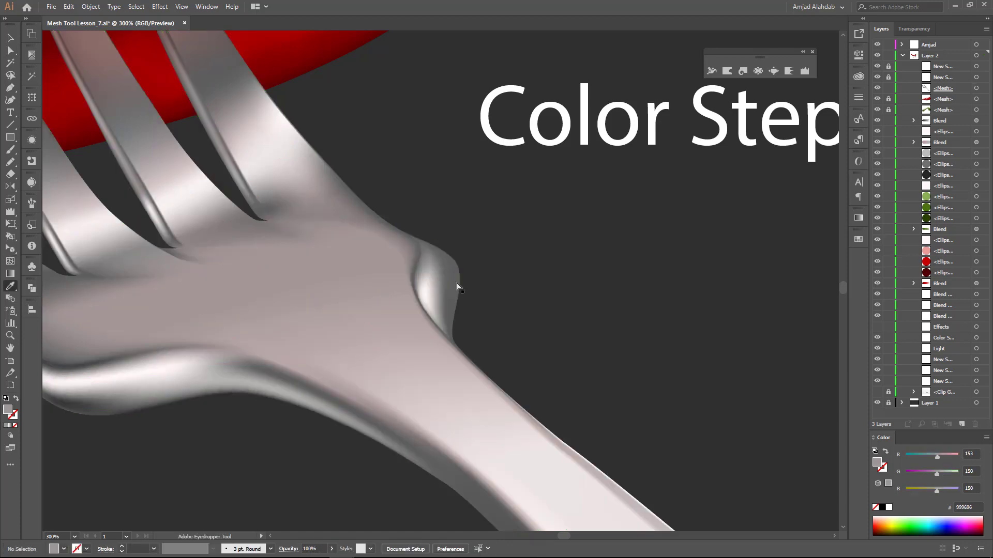
pyautogui.scroll(-2, 460, 302)
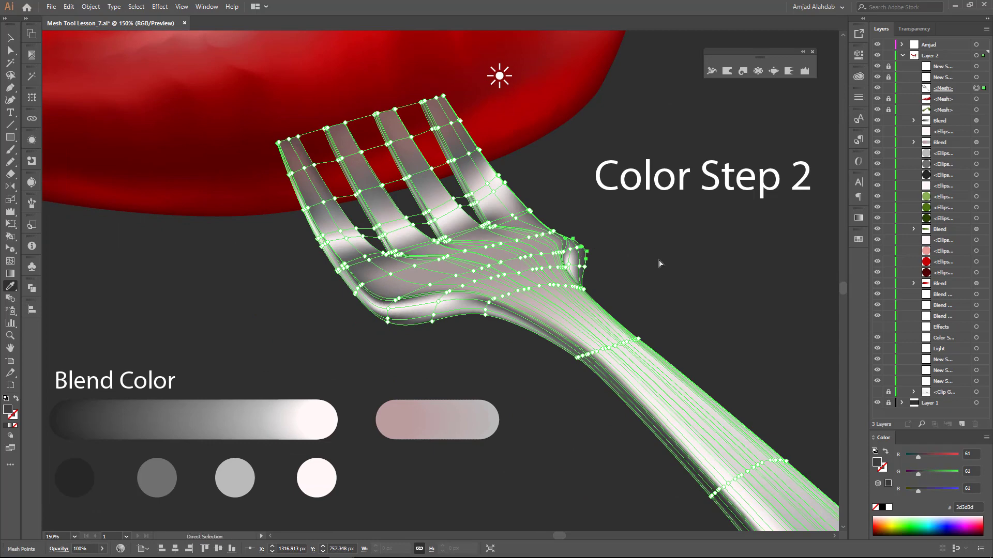
pyautogui.hotkey('ctrl', '-')
pyautogui.scroll(1, 514, 320)
# - Sample a pinkish tone and another fork colour onto selected fork mesh points
pyautogui.click(514, 321)
pyautogui.press('a')
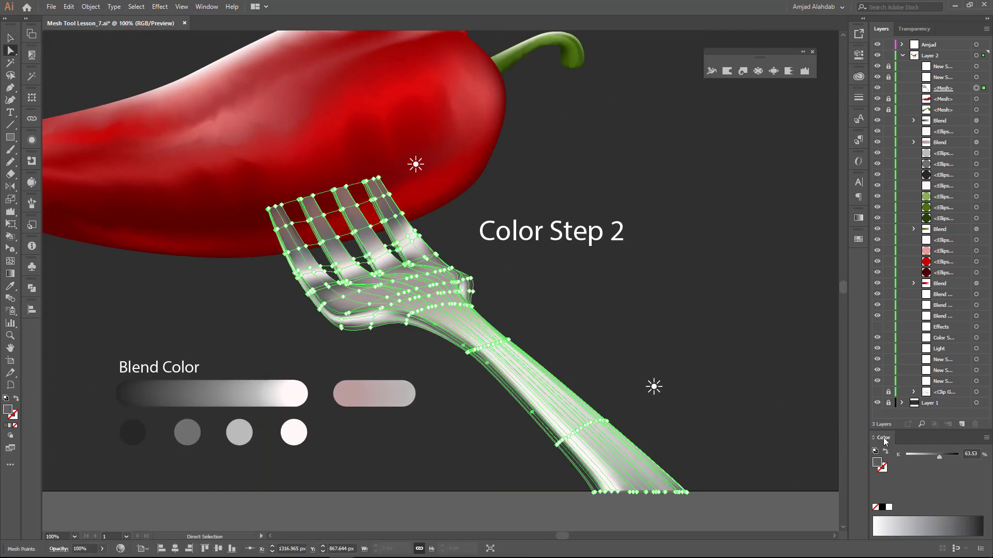
pyautogui.keyDown('ctrl'); pyautogui.click(444, 399); pyautogui.keyUp('ctrl')
pyautogui.keyDown('ctrl'); pyautogui.click(411, 290); pyautogui.keyUp('ctrl')
pyautogui.press('q')
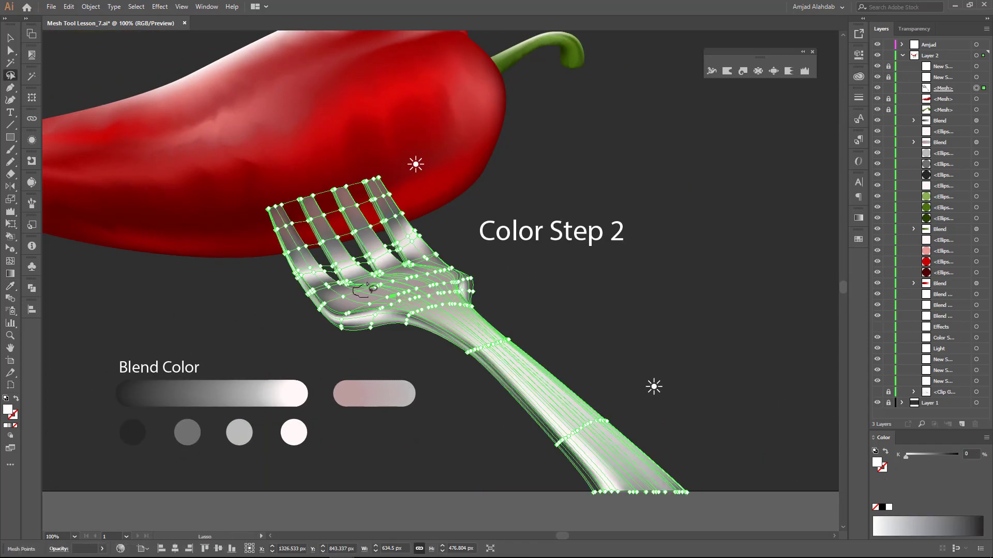
pyautogui.click(350, 389)
pyautogui.hotkey('ctrl', 'shift', 'a')
pyautogui.click(431, 280)
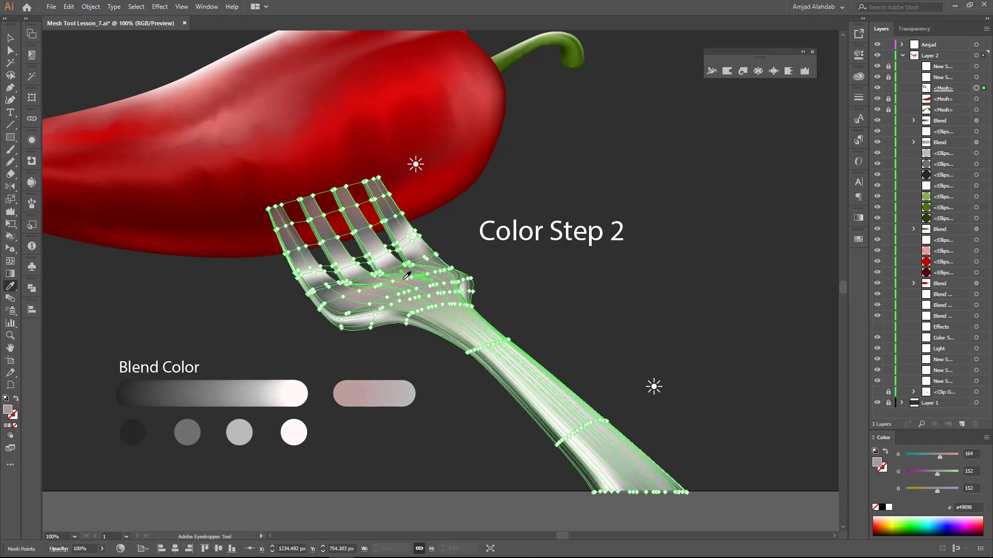
pyautogui.hotkey('ctrl', 'shift', 'a')
# - Select a mesh point on the fork head's lower edge and preview the shading
pyautogui.scroll(-1, 457, 302)
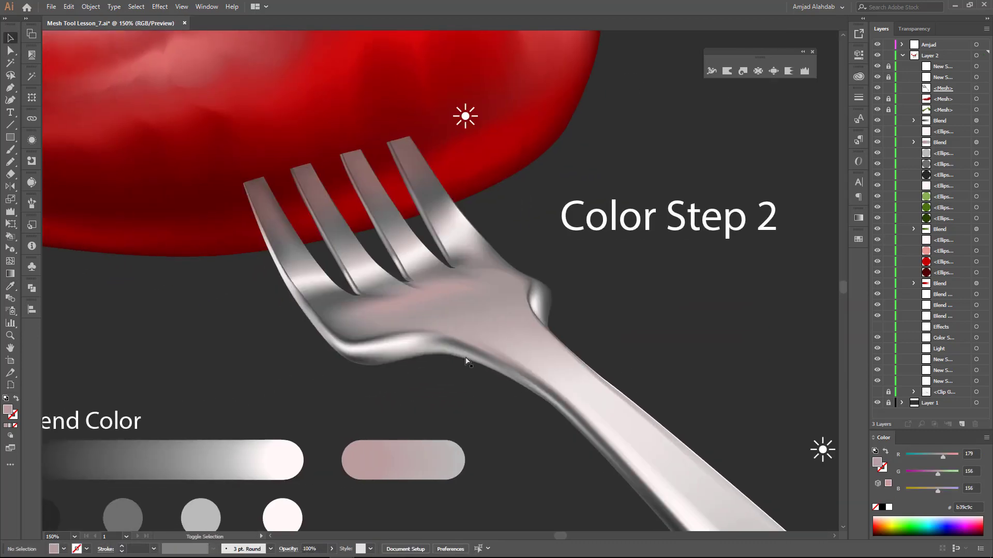
pyautogui.hscroll(3, 500, 329)
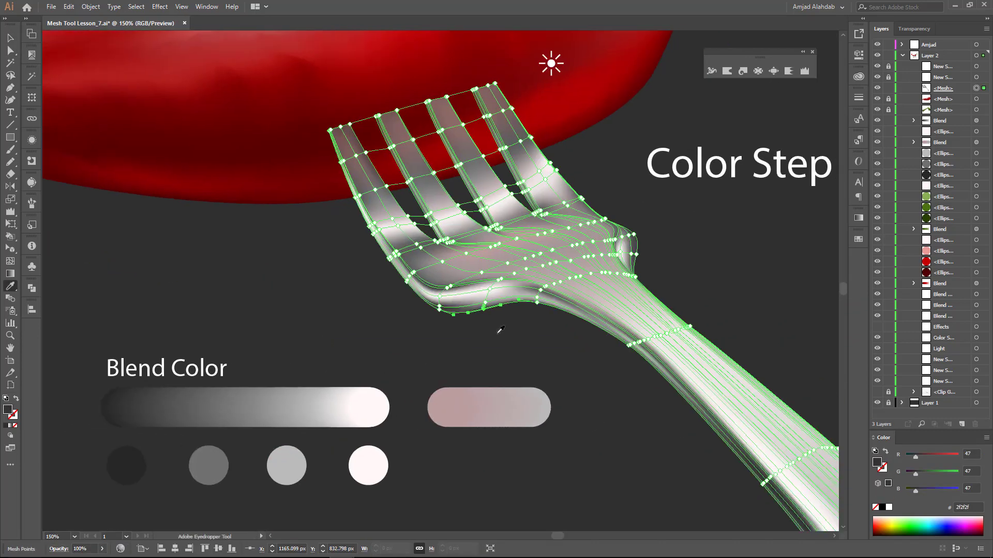
pyautogui.press('a')
pyautogui.hscroll(1, 443, 320)
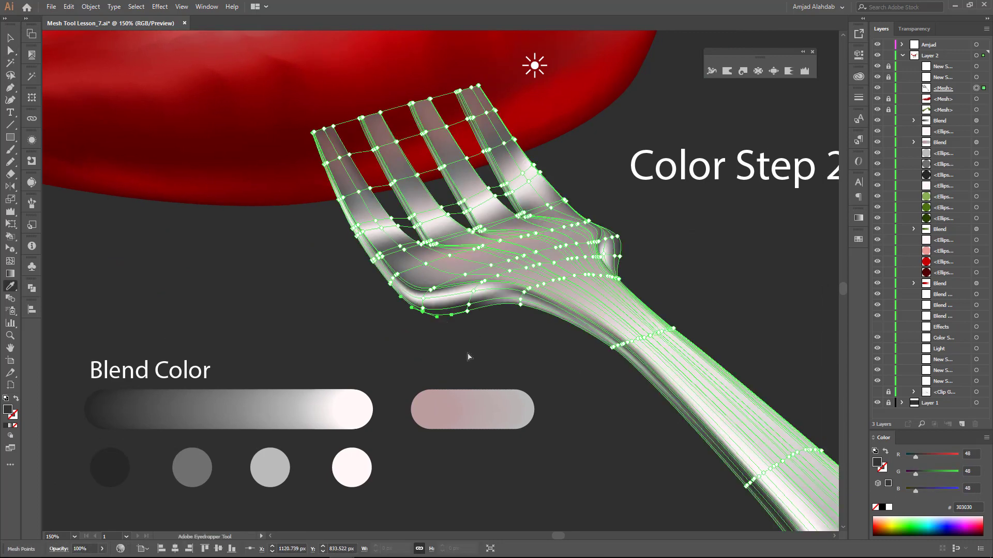
pyautogui.click(521, 299)
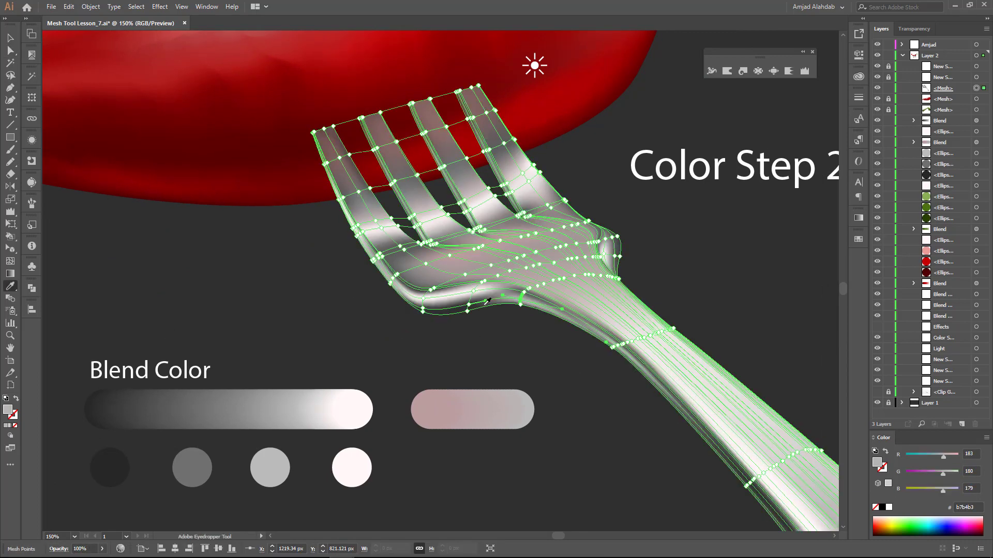
pyautogui.click(507, 329)
pyautogui.scroll(-5, 496, 331)
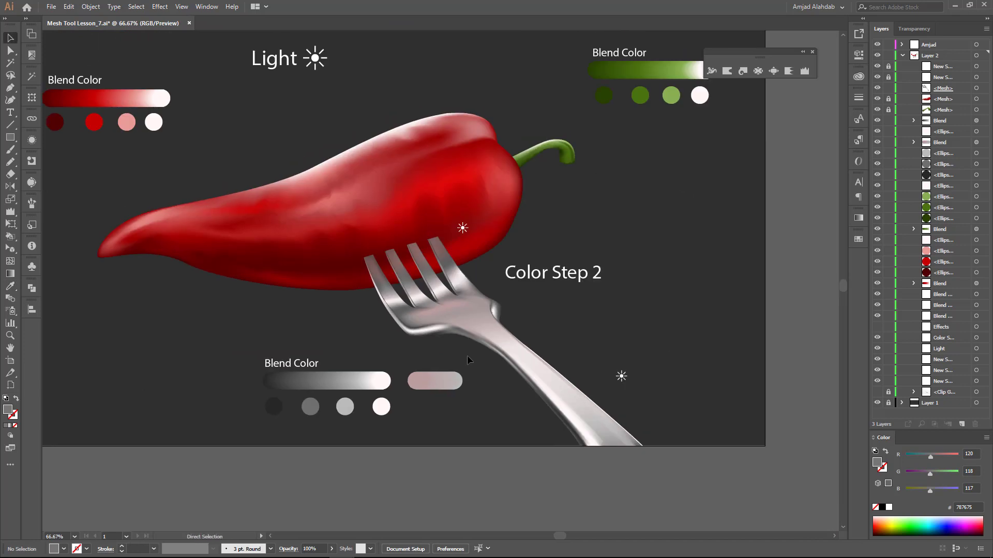
# - Lighten one pepper mesh point's red and darken another near the fork tines
pyautogui.click(409, 268)
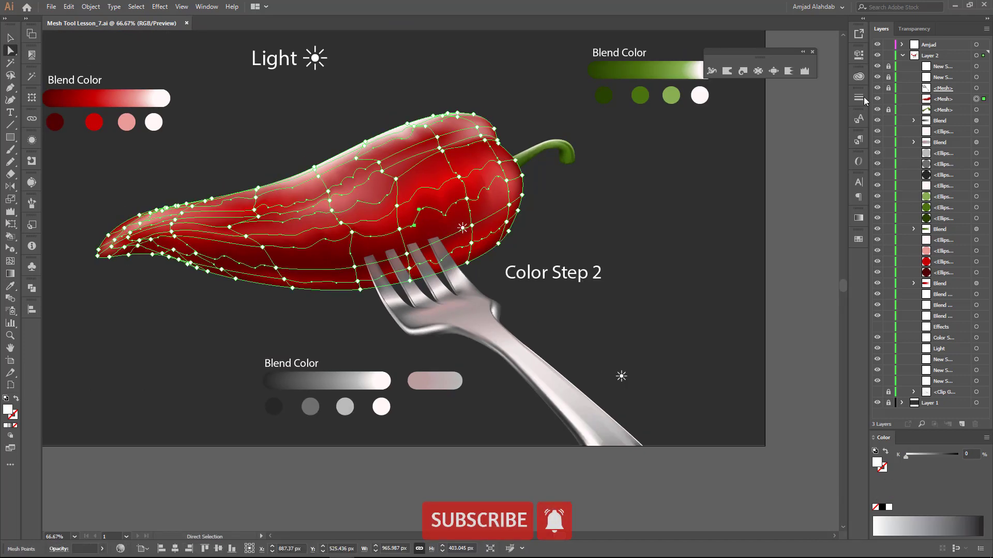
pyautogui.scroll(1, 319, 247)
pyautogui.moveTo(921, 454); pyautogui.dragTo(929, 455)
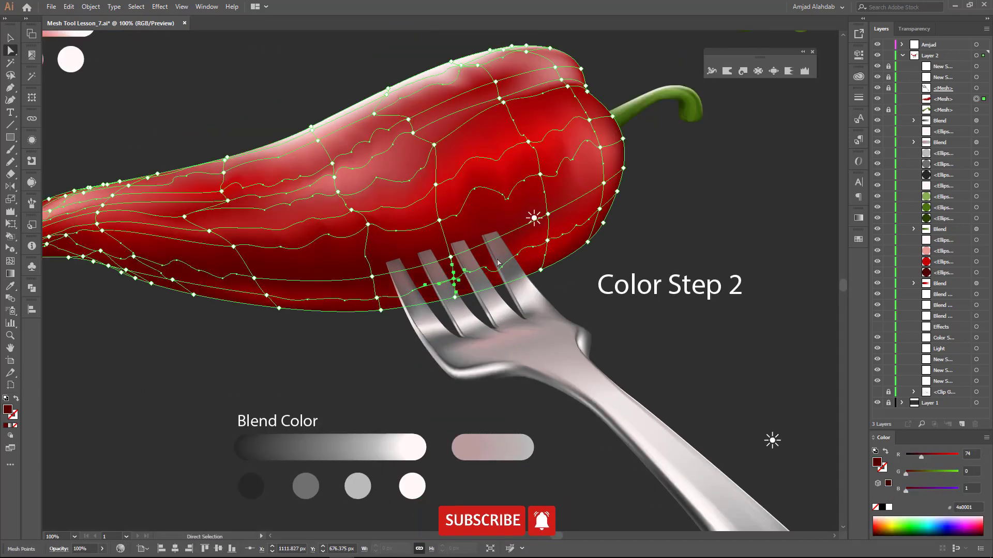
pyautogui.click(391, 288)
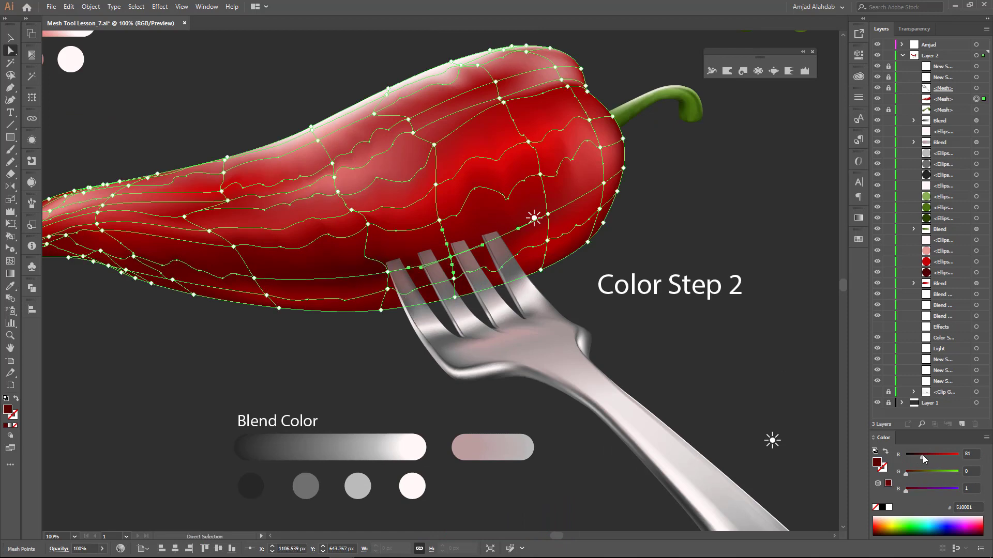
pyautogui.click(541, 267)
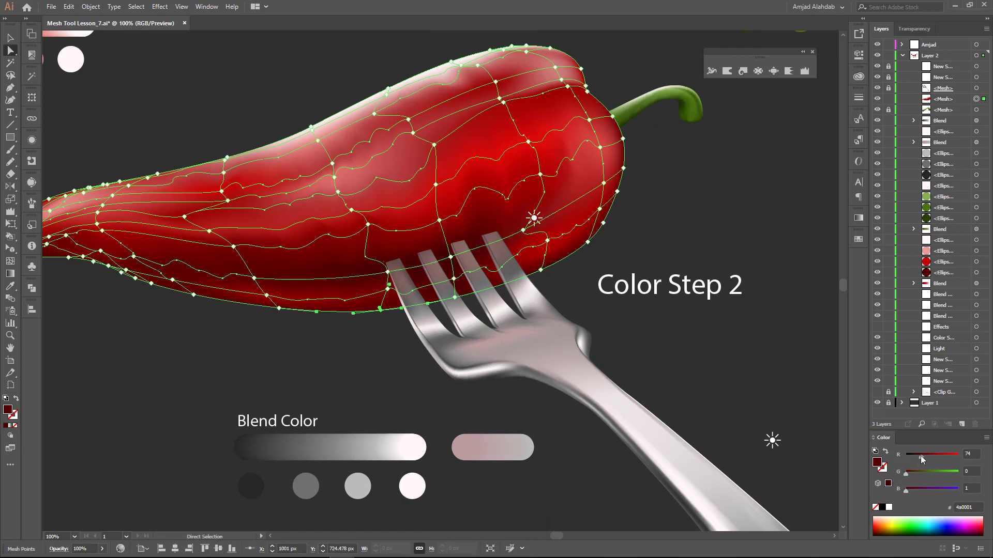
pyautogui.hotkey('ctrl', 'shift', 'a')
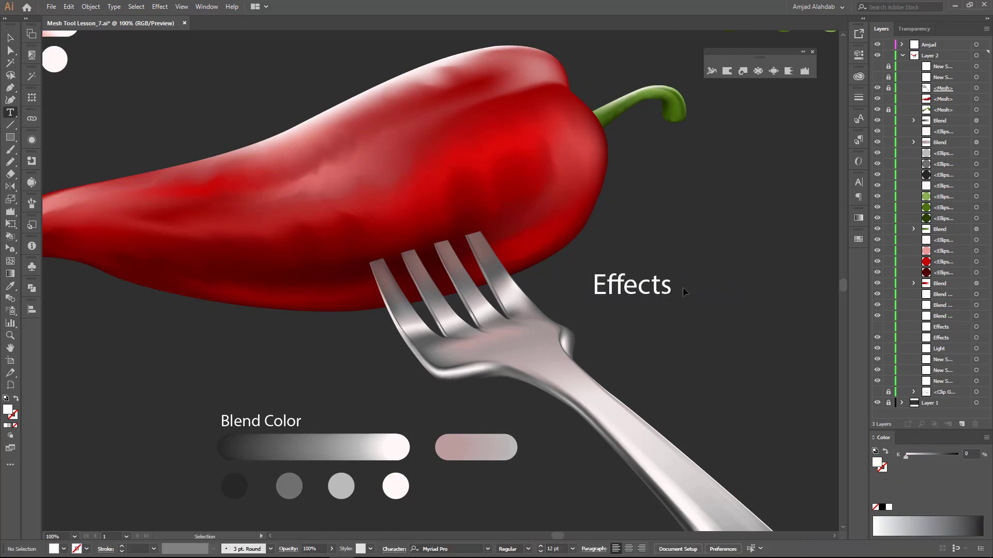
# - Draw a white rectangle and add horizontal mesh lines across it
pyautogui.moveTo(532, 370); pyautogui.dragTo(482, 367)
pyautogui.press('u')
pyautogui.click(333, 336)
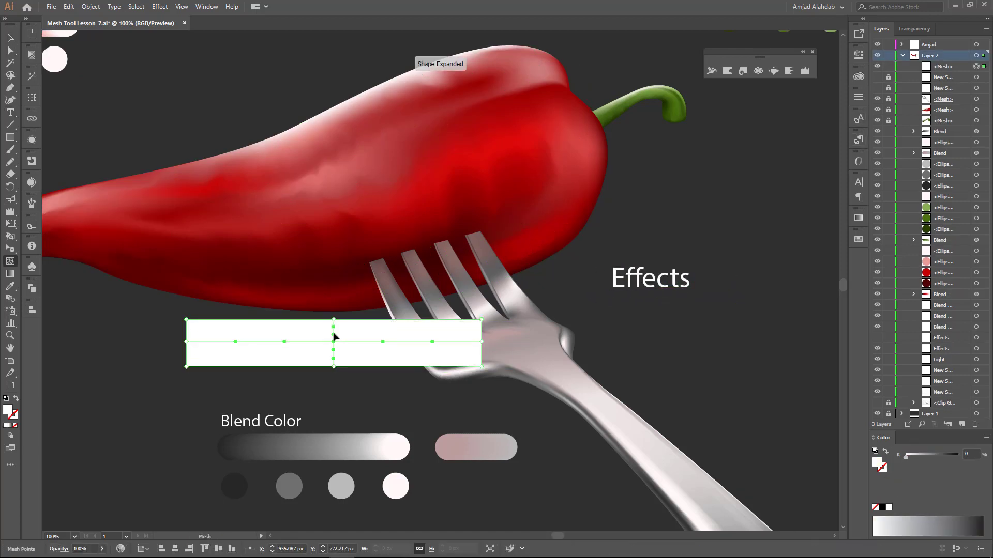
pyautogui.click(334, 352)
pyautogui.hotkey('ctrl', '+')
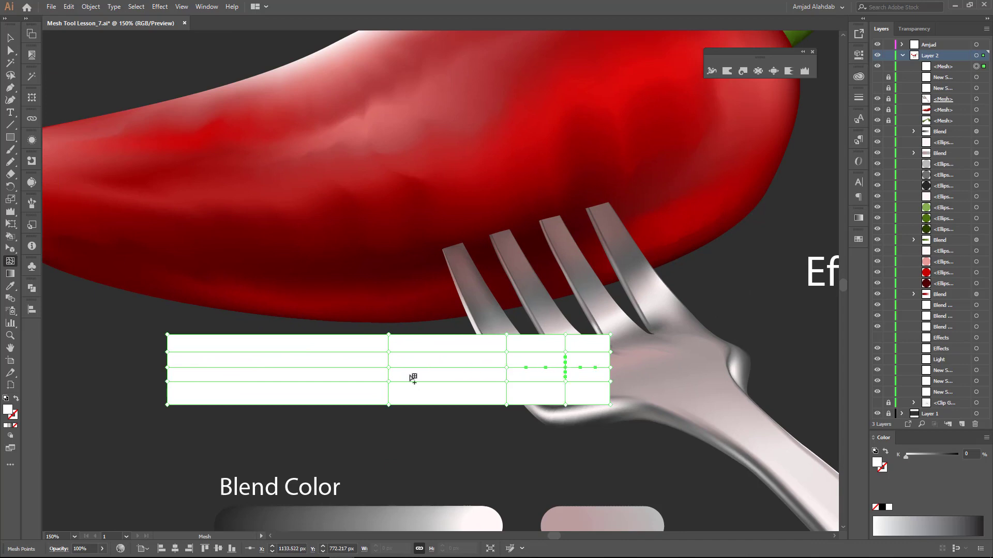
pyautogui.scroll(-4, 388, 370)
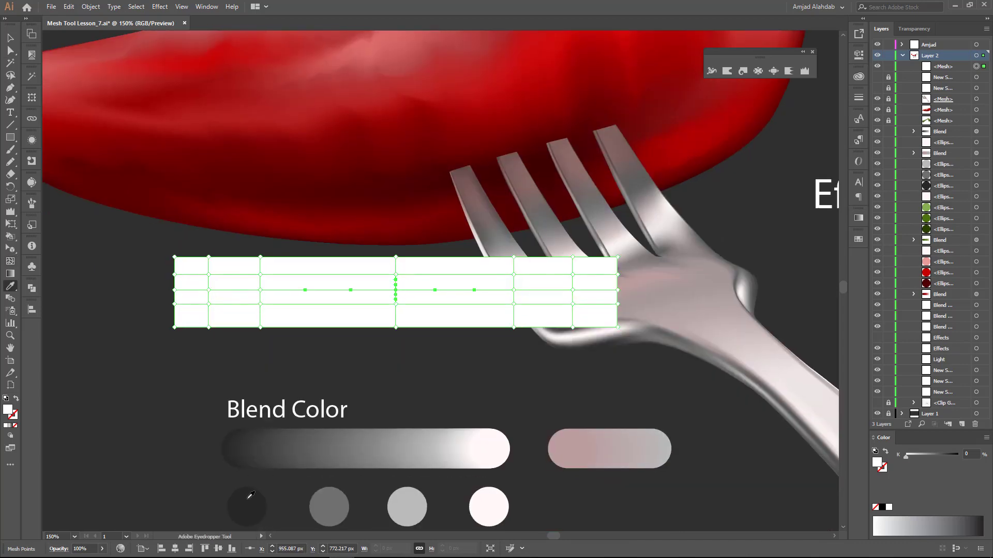
pyautogui.scroll(1, 465, 308)
# - Sample dark grey onto the shadow mesh's middle row and shift it over the tines
pyautogui.click(257, 308)
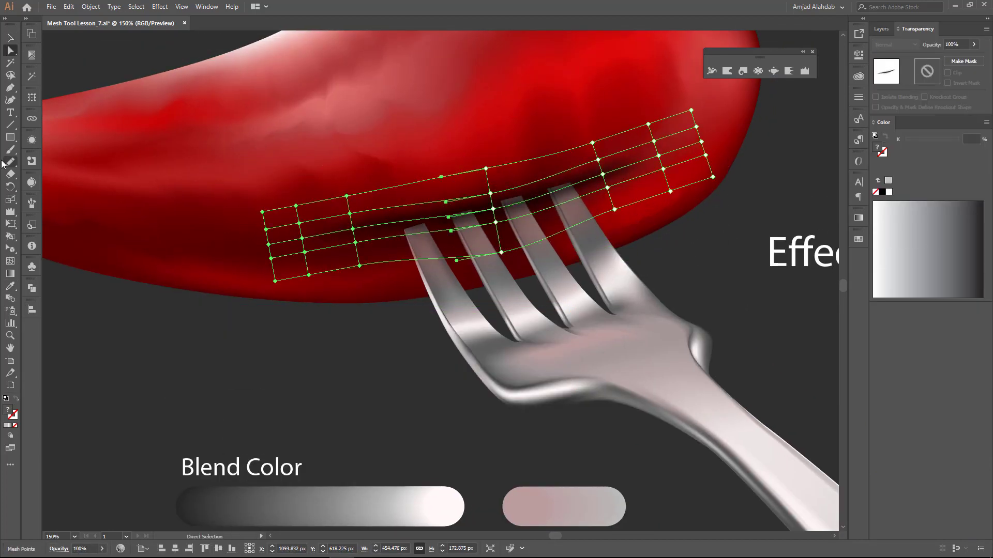
pyautogui.moveTo(353, 209); pyautogui.dragTo(347, 215)
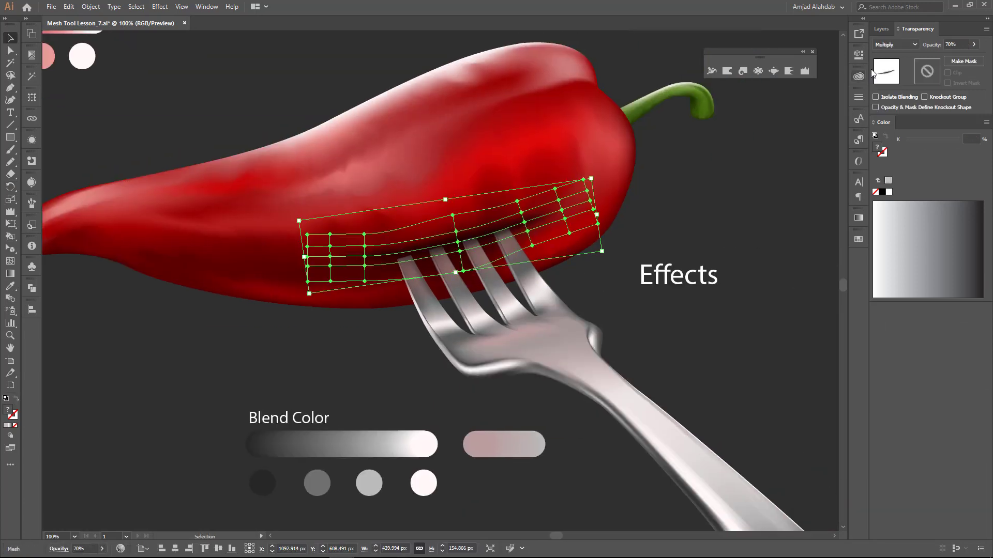
pyautogui.click(722, 223)
pyautogui.hotkey('ctrl', '-')
# - Delete the Effects text and hide the swatch, label and Light layers
pyautogui.click(876, 29)
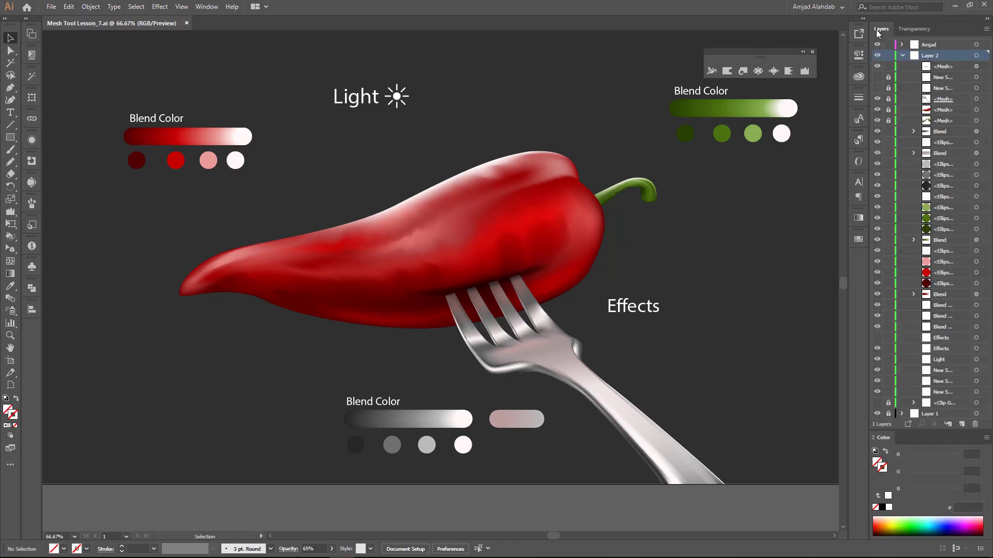
pyautogui.moveTo(697, 280); pyautogui.dragTo(575, 296)
pyautogui.hotkey('ctrl', '-')
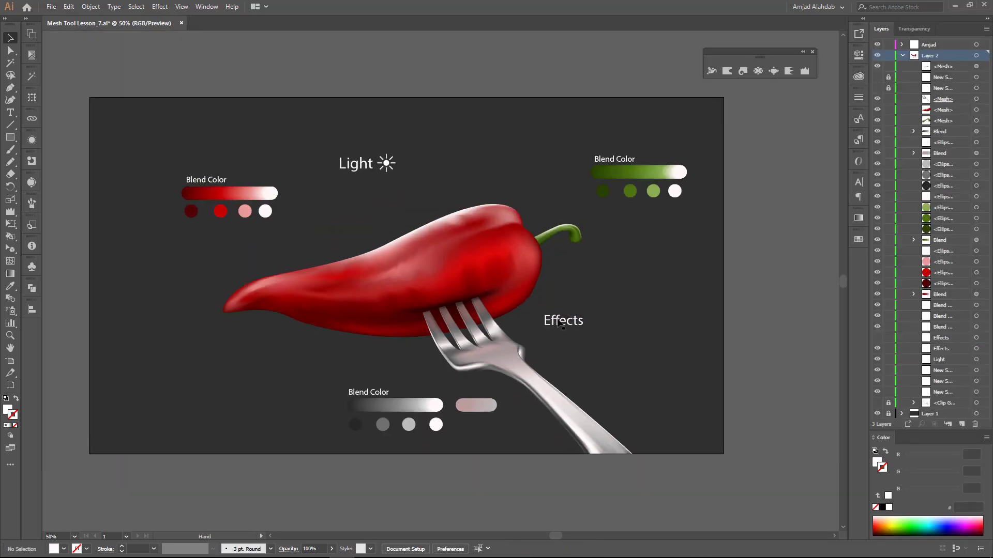
pyautogui.press('Delete')
pyautogui.click(365, 171)
pyautogui.moveTo(877, 356); pyautogui.dragTo(877, 132)
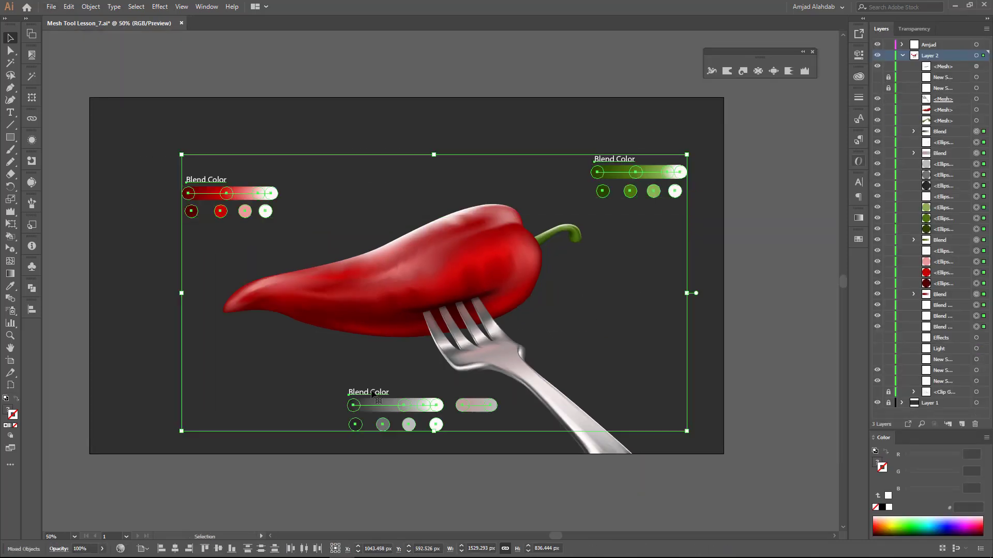
# - Darken the background rectangle to nearly black and relock its layer
pyautogui.click(888, 403)
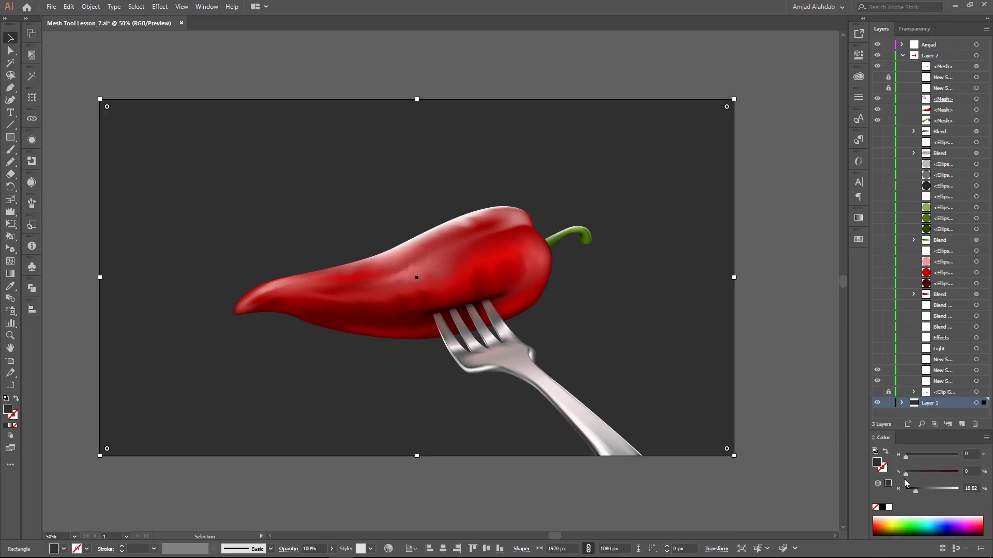
pyautogui.click(908, 491)
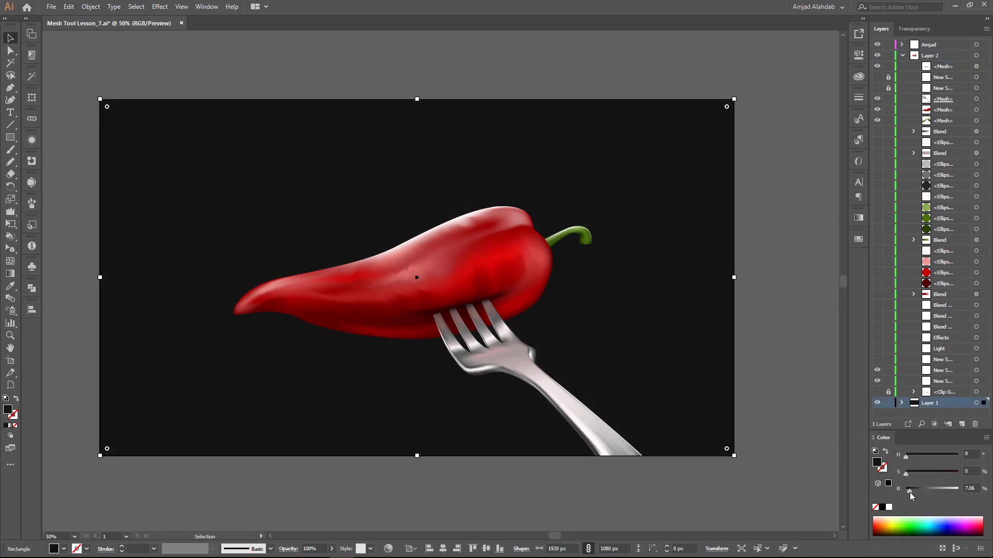
pyautogui.click(888, 403)
pyautogui.hotkey('ctrl', '+')
pyautogui.scroll(2, 245, 176)
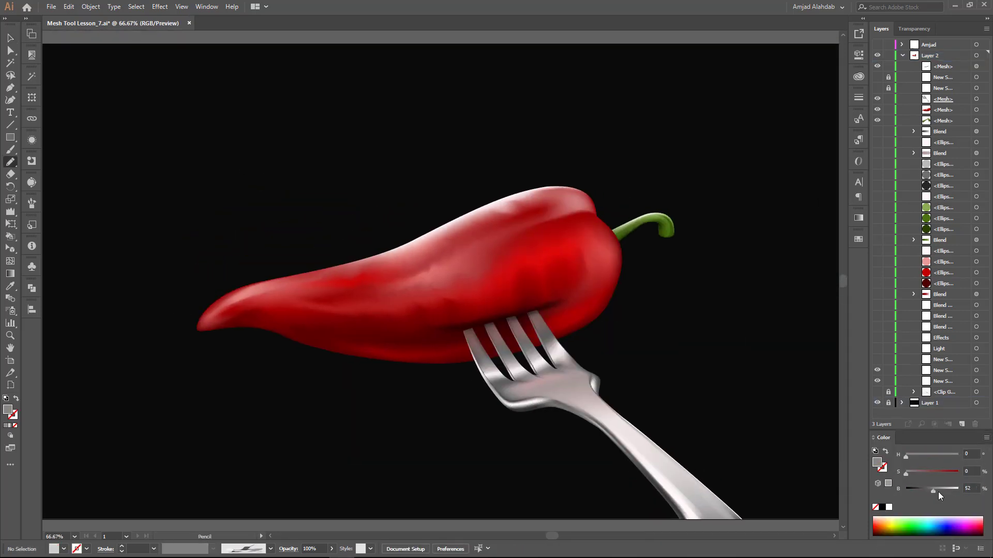
# - Draw rough pencil strokes and turn them into a new Art Brush
pyautogui.moveTo(200, 138)
pyautogui.mouseDown()
pyautogui.moveTo(352, 149)
pyautogui.moveTo(231, 153)
pyautogui.mouseUp()
pyautogui.moveTo(130, 129); pyautogui.dragTo(372, 166)
pyautogui.press('v')
pyautogui.press('F5')
pyautogui.click(135, 433)
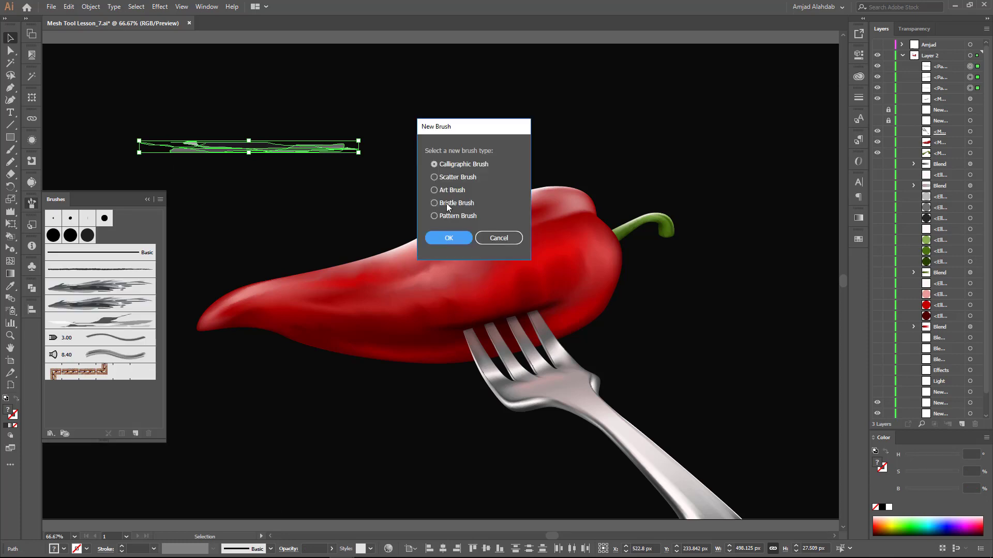
pyautogui.click(450, 237)
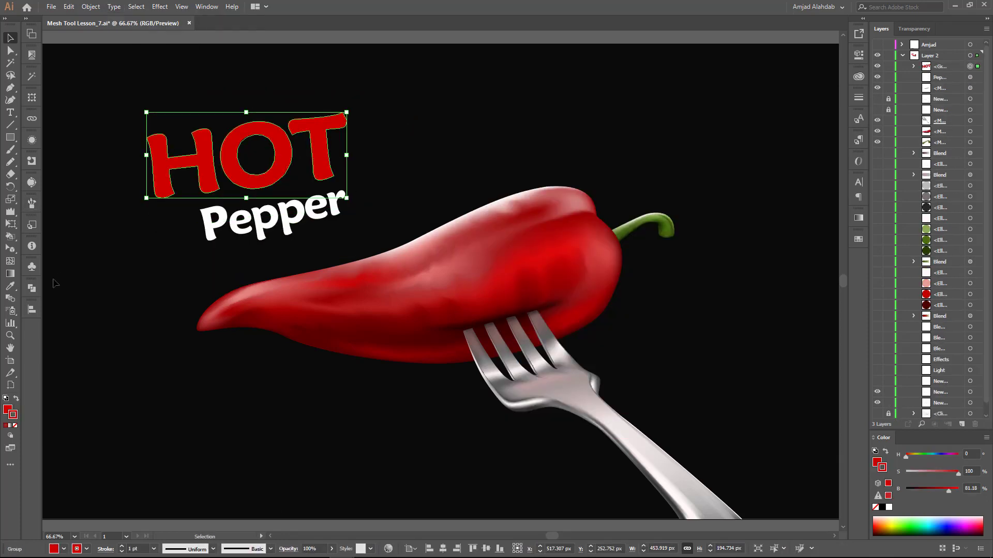
# - Apply the new art brush to HOT with Tints and Shades colorization
pyautogui.click(31, 203)
pyautogui.click(100, 338)
pyautogui.doubleClick(101, 337)
pyautogui.click(746, 314)
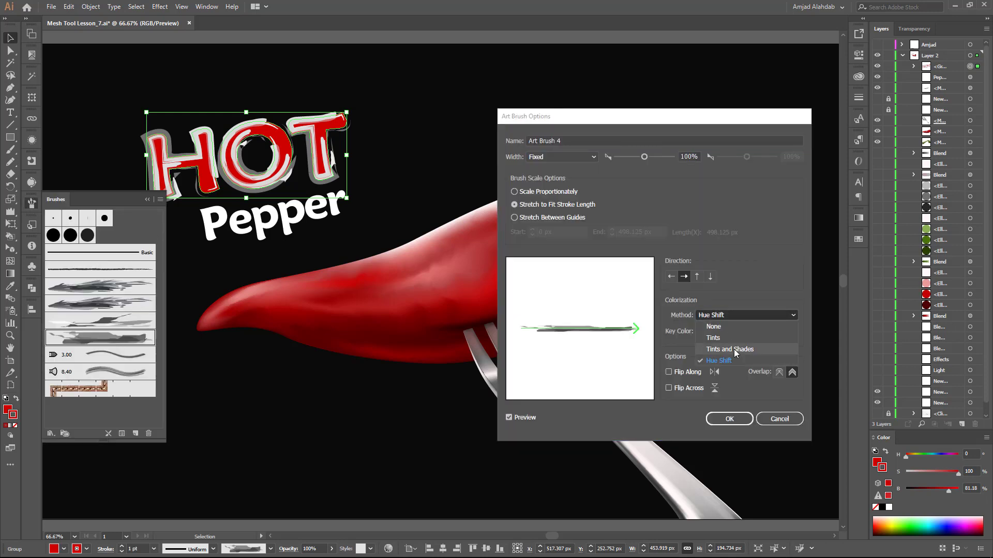
pyautogui.click(736, 353)
pyautogui.press('Return')
# - Send the faint background brush stroke to the back at 4% opacity and lock it
pyautogui.click(303, 195)
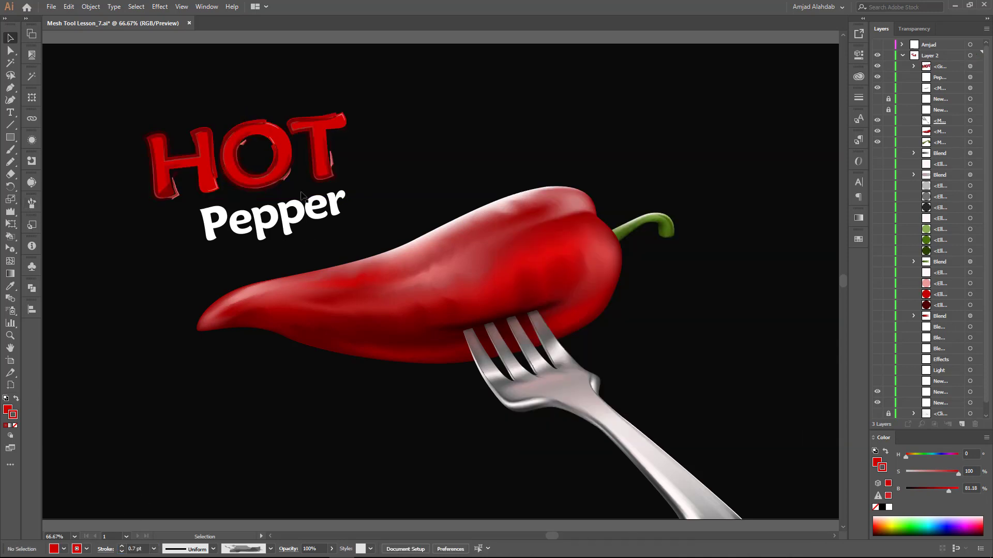
pyautogui.moveTo(281, 181); pyautogui.dragTo(362, 131)
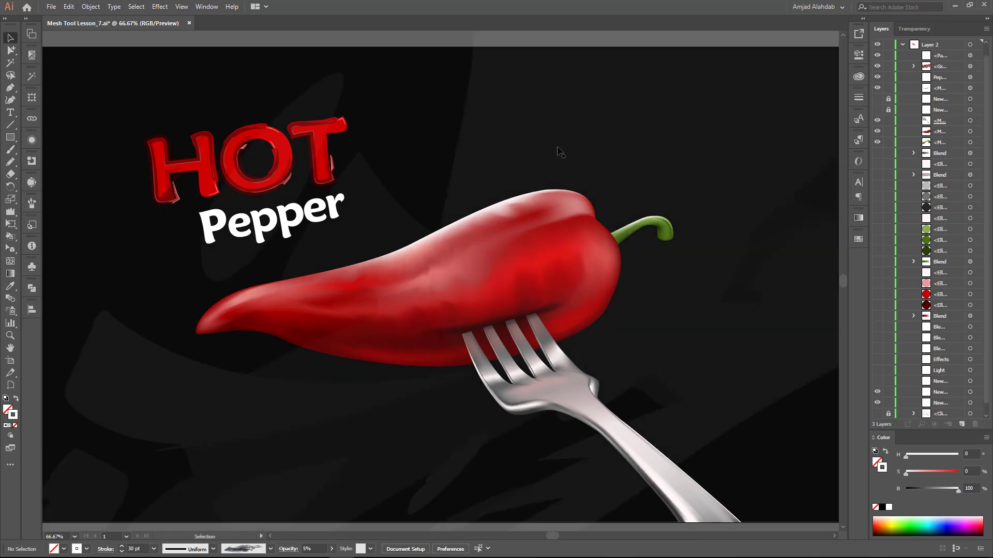
pyautogui.click(558, 151)
pyautogui.hotkey('ctrl', 'shift', '[')
pyautogui.write('4')
pyautogui.press('Return')
pyautogui.press('Return')
pyautogui.press('Escape')
pyautogui.hotkey('ctrl', '2')
pyautogui.hotkey('ctrl', '-')
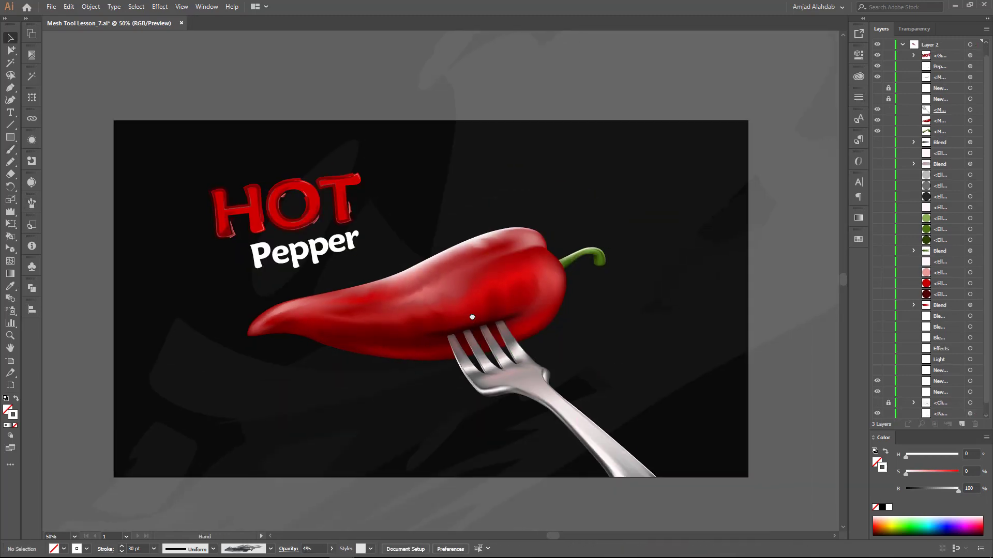
pyautogui.hotkey('ctrl', '+')
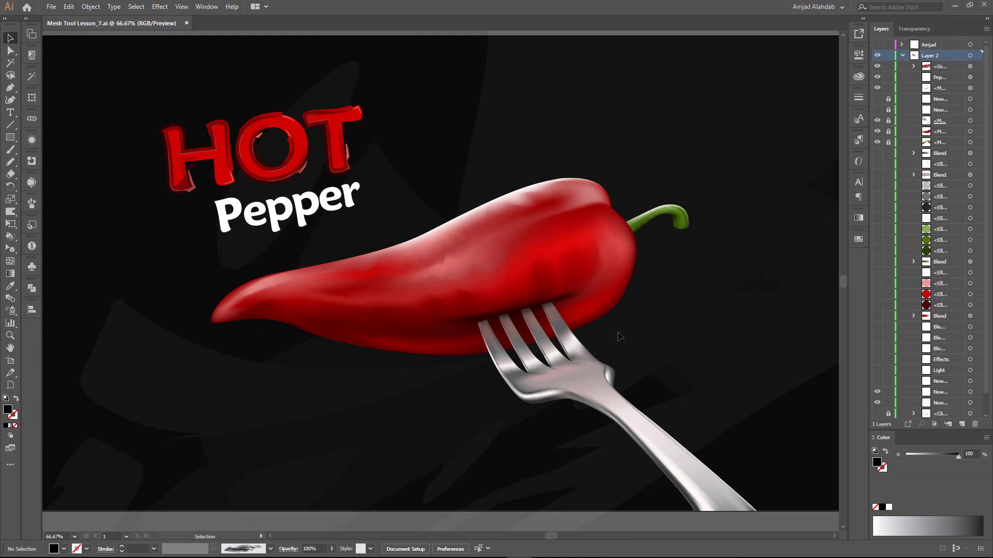
# - Draw a steam wisp above the pepper and warp the wisps into wavier shapes
pyautogui.moveTo(558, 299); pyautogui.dragTo(553, 305)
pyautogui.press('v')
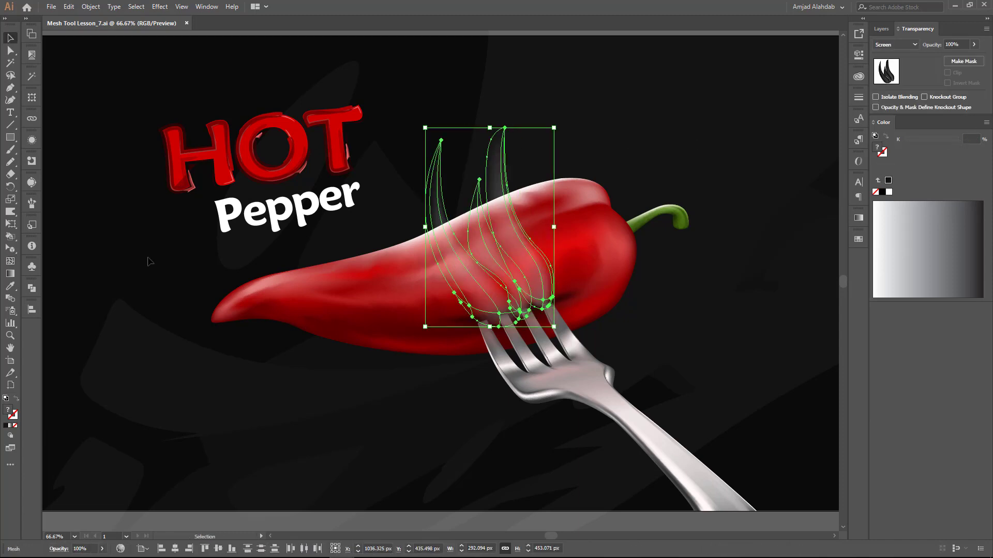
pyautogui.moveTo(515, 159); pyautogui.dragTo(478, 69)
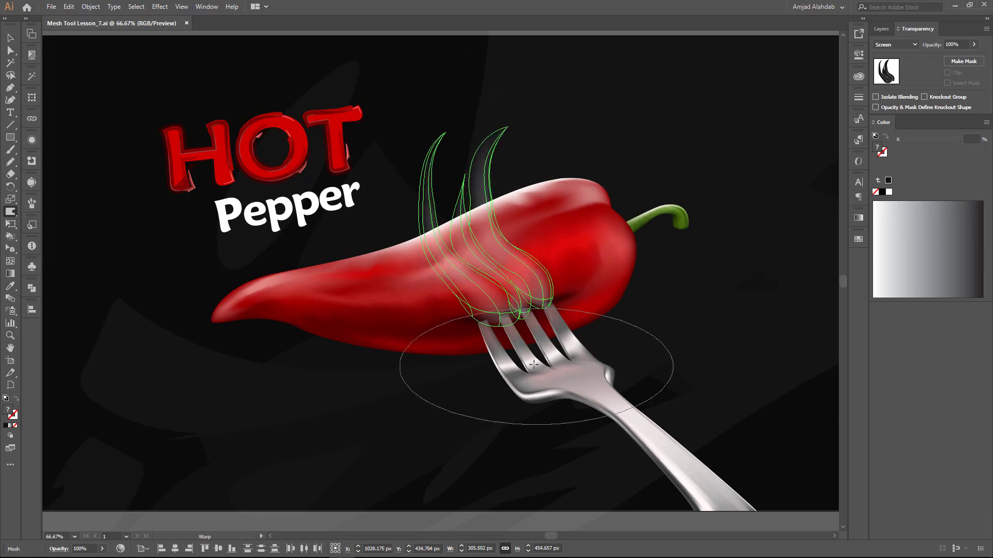
pyautogui.press('v')
pyautogui.click(522, 246)
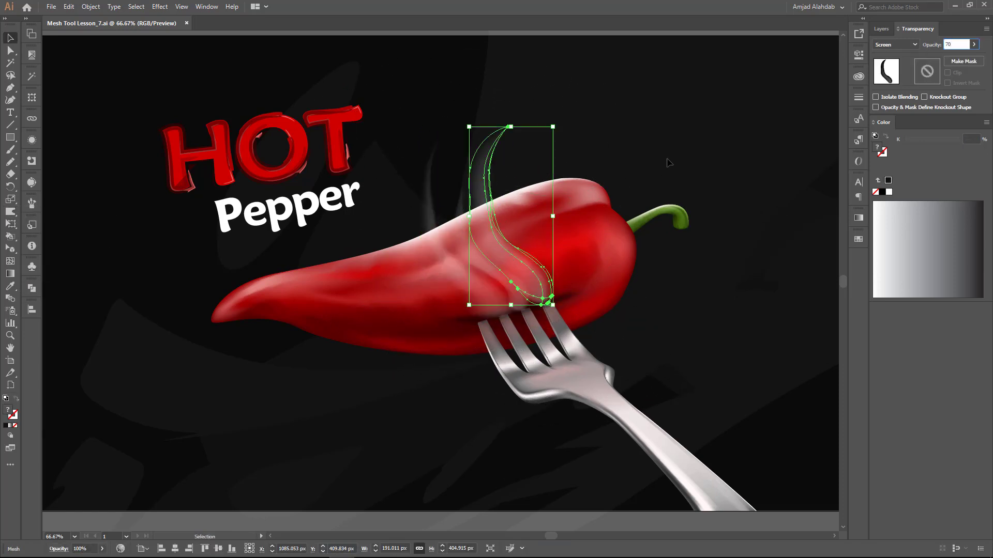
pyautogui.click(495, 235)
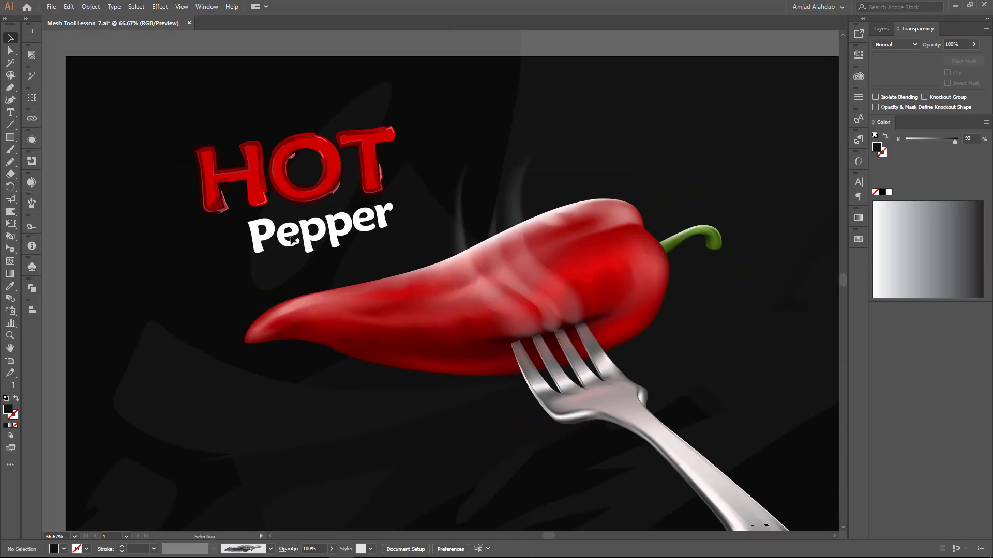
pyautogui.click(345, 182)
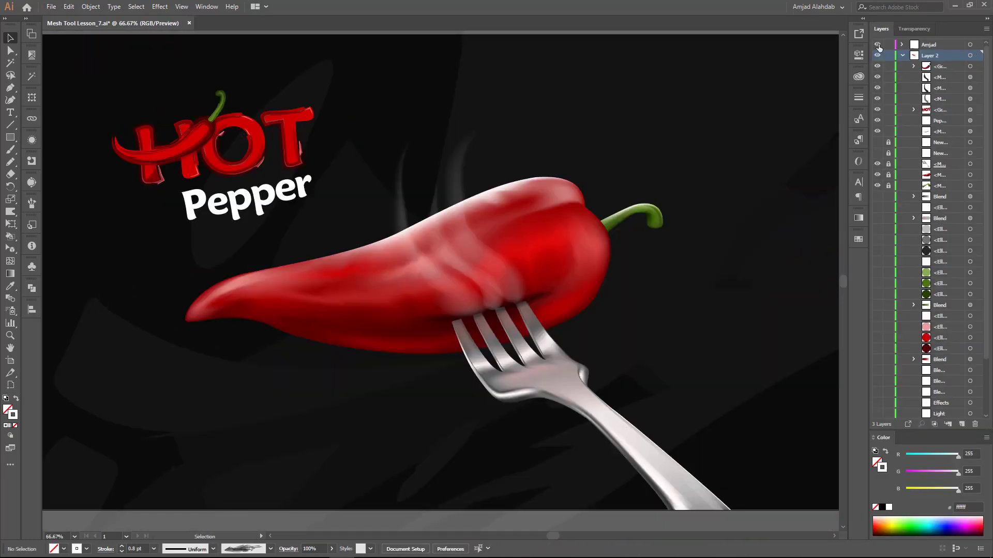
pyautogui.hotkey('ctrl', '+')
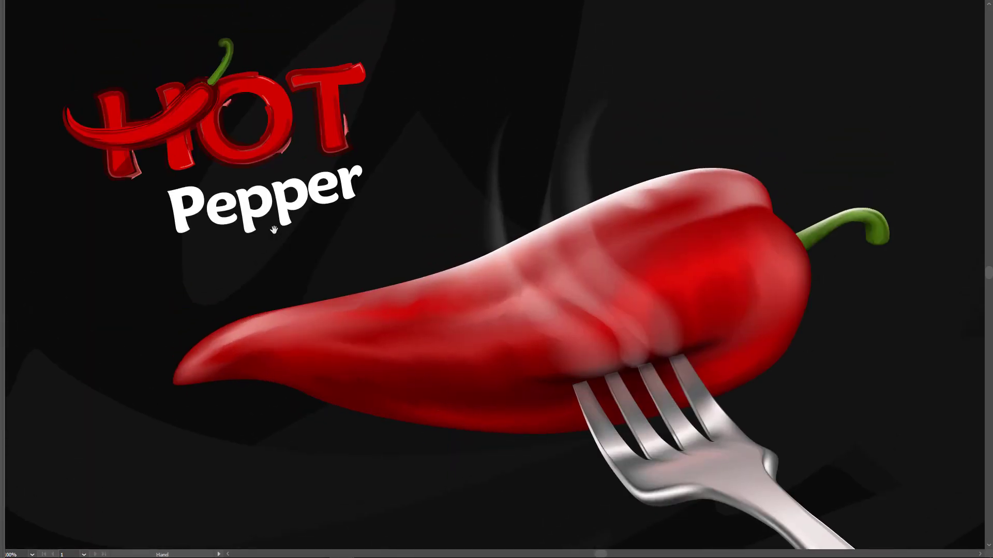
pyautogui.hotkey('ctrl', '+')
pyautogui.moveTo(667, 386); pyautogui.dragTo(590, 419)
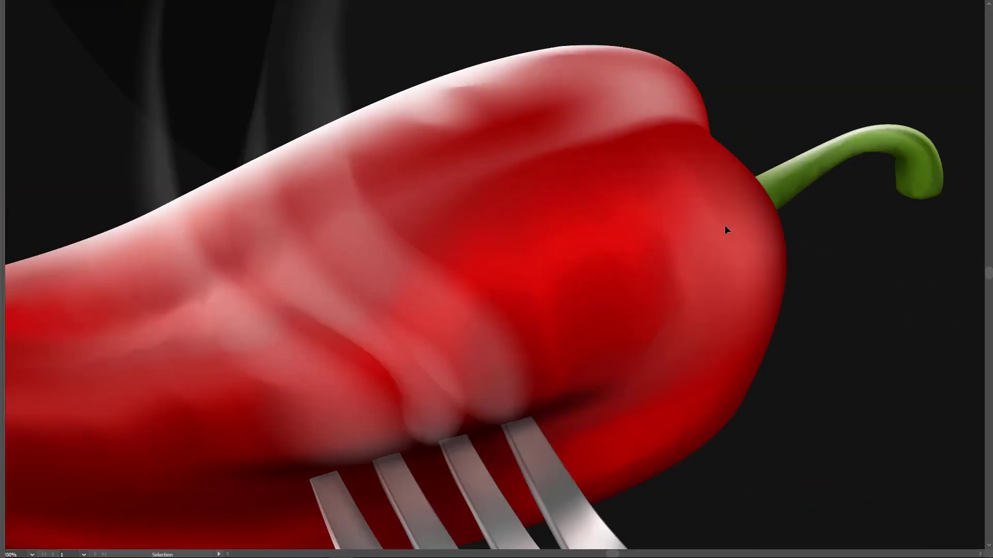
pyautogui.scroll(1, 845, 228)
pyautogui.scroll(-2, 710, 266)
pyautogui.scroll(2, 450, 308)
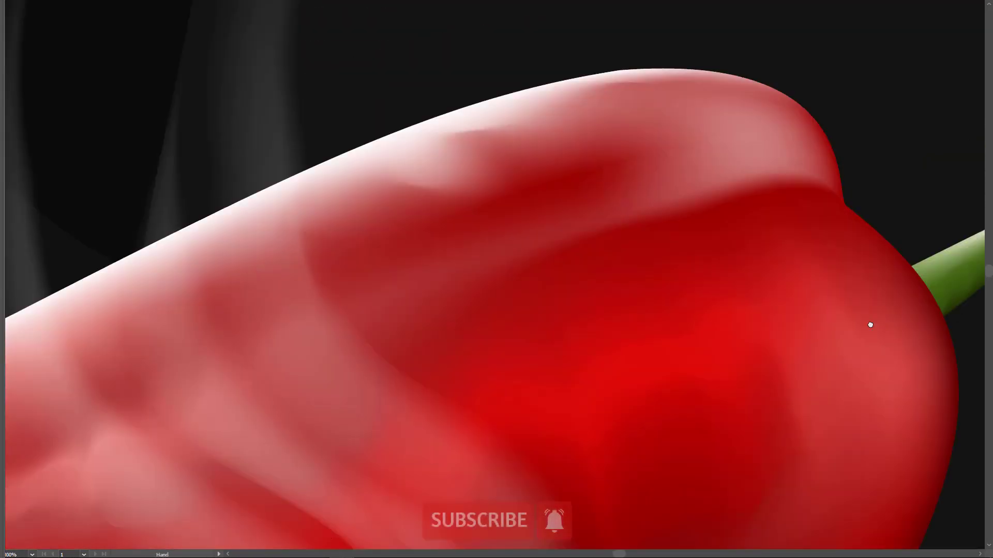
pyautogui.scroll(2, 869, 326)
pyautogui.scroll(-5, 568, 299)
pyautogui.scroll(-5, 460, 206)
pyautogui.scroll(8, 414, 222)
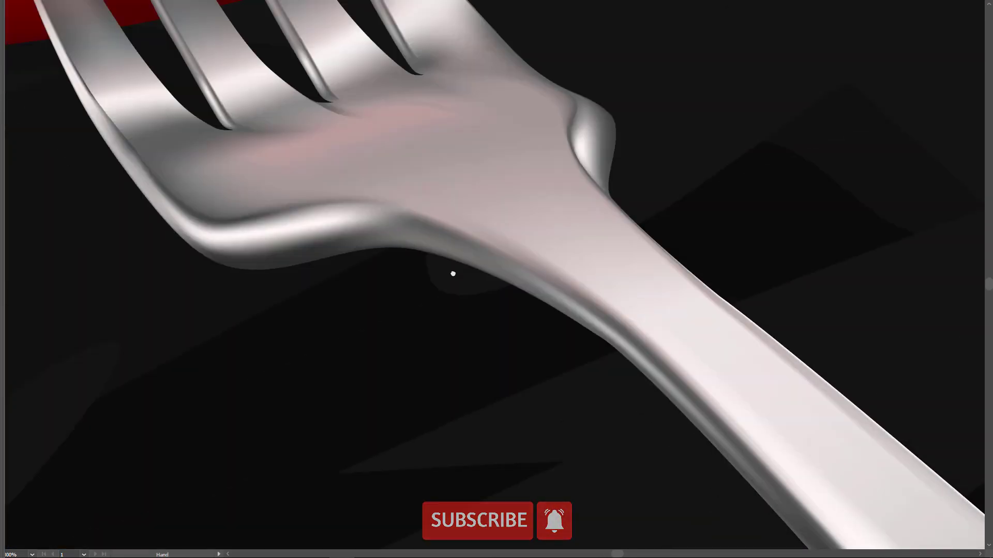
pyautogui.hscroll(-5, 403, 238)
pyautogui.scroll(3, 355, 209)
pyautogui.scroll(-1, 523, 288)
pyautogui.scroll(5, 395, 177)
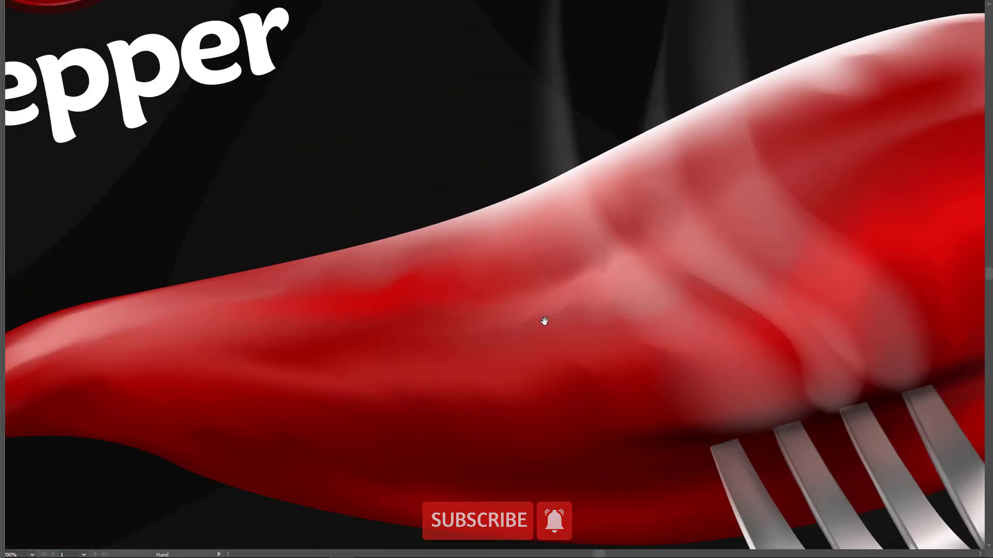
pyautogui.scroll(-1, 543, 324)
pyautogui.scroll(-1, 475, 325)
pyautogui.scroll(-1, 455, 305)
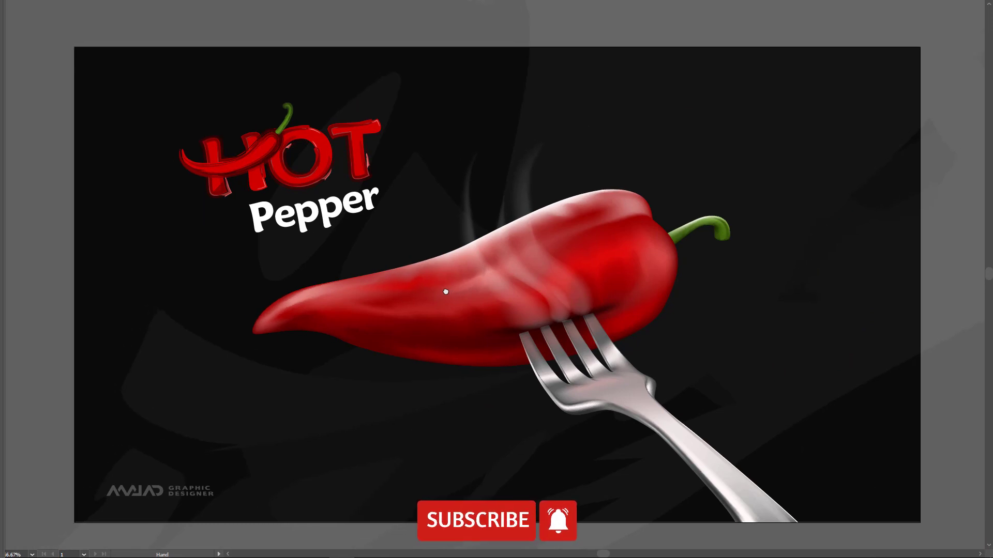
pyautogui.moveTo(442, 285); pyautogui.dragTo(439, 287)
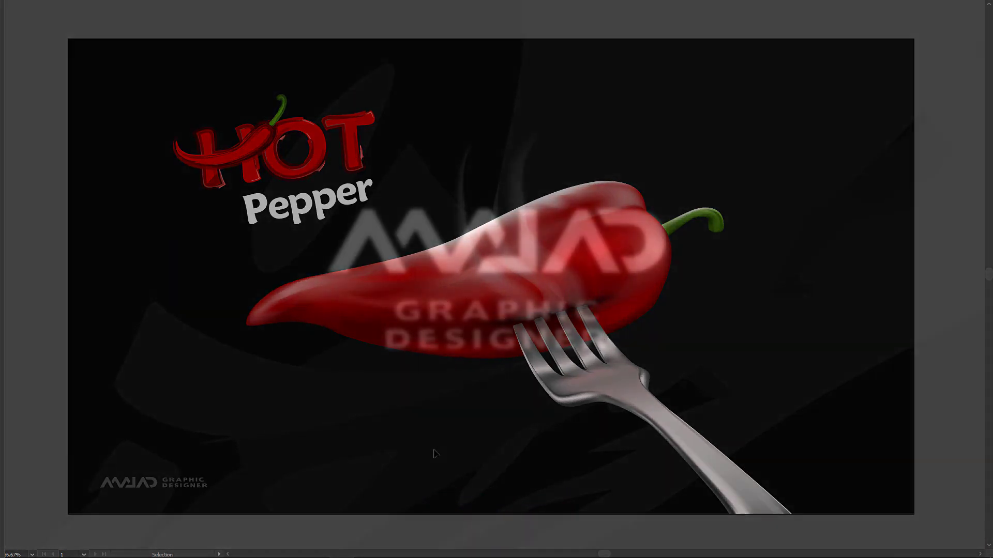